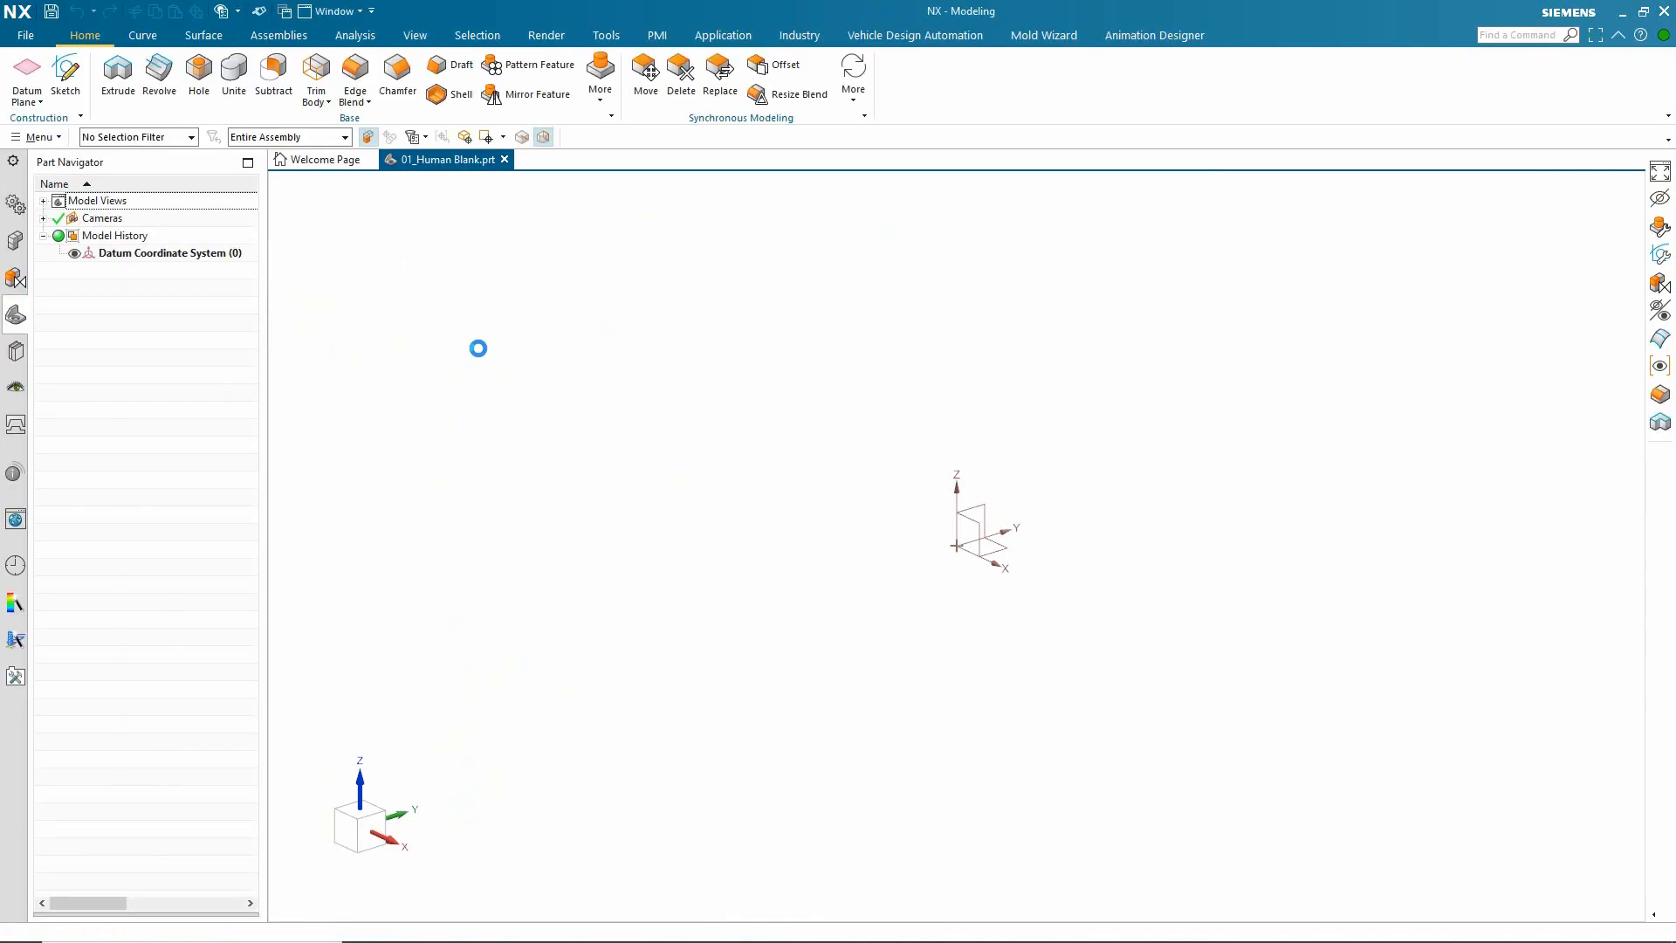
# Step: Start creating a new human model, keeping human0 as its name
pyautogui.click(799, 35)
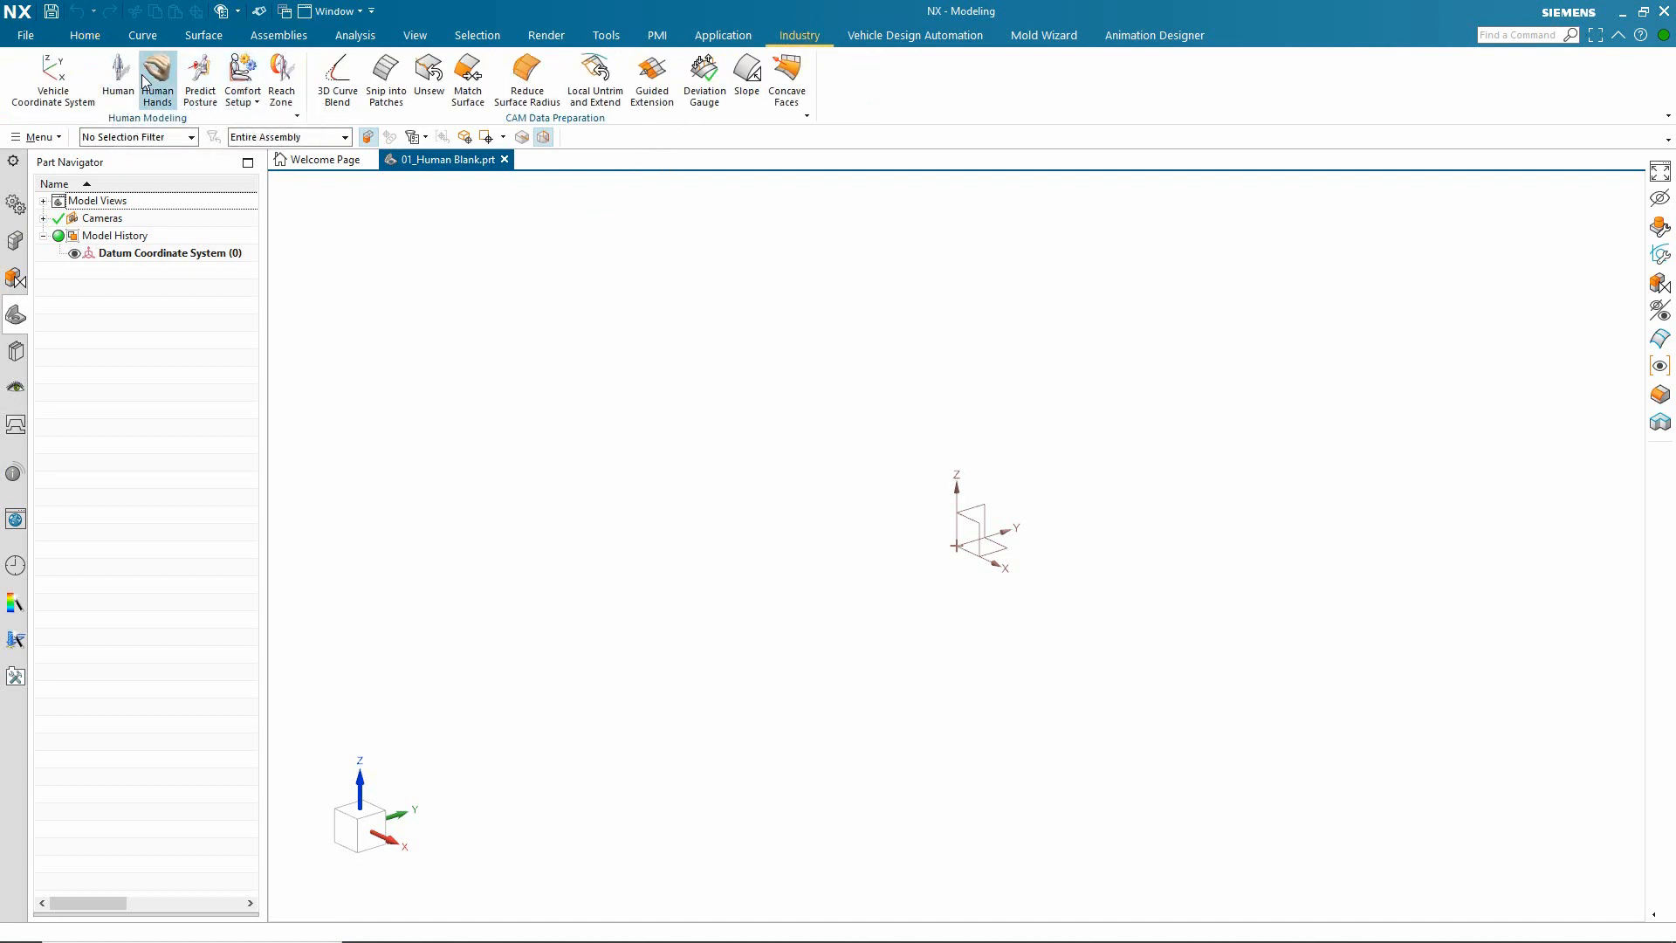
pyautogui.click(118, 74)
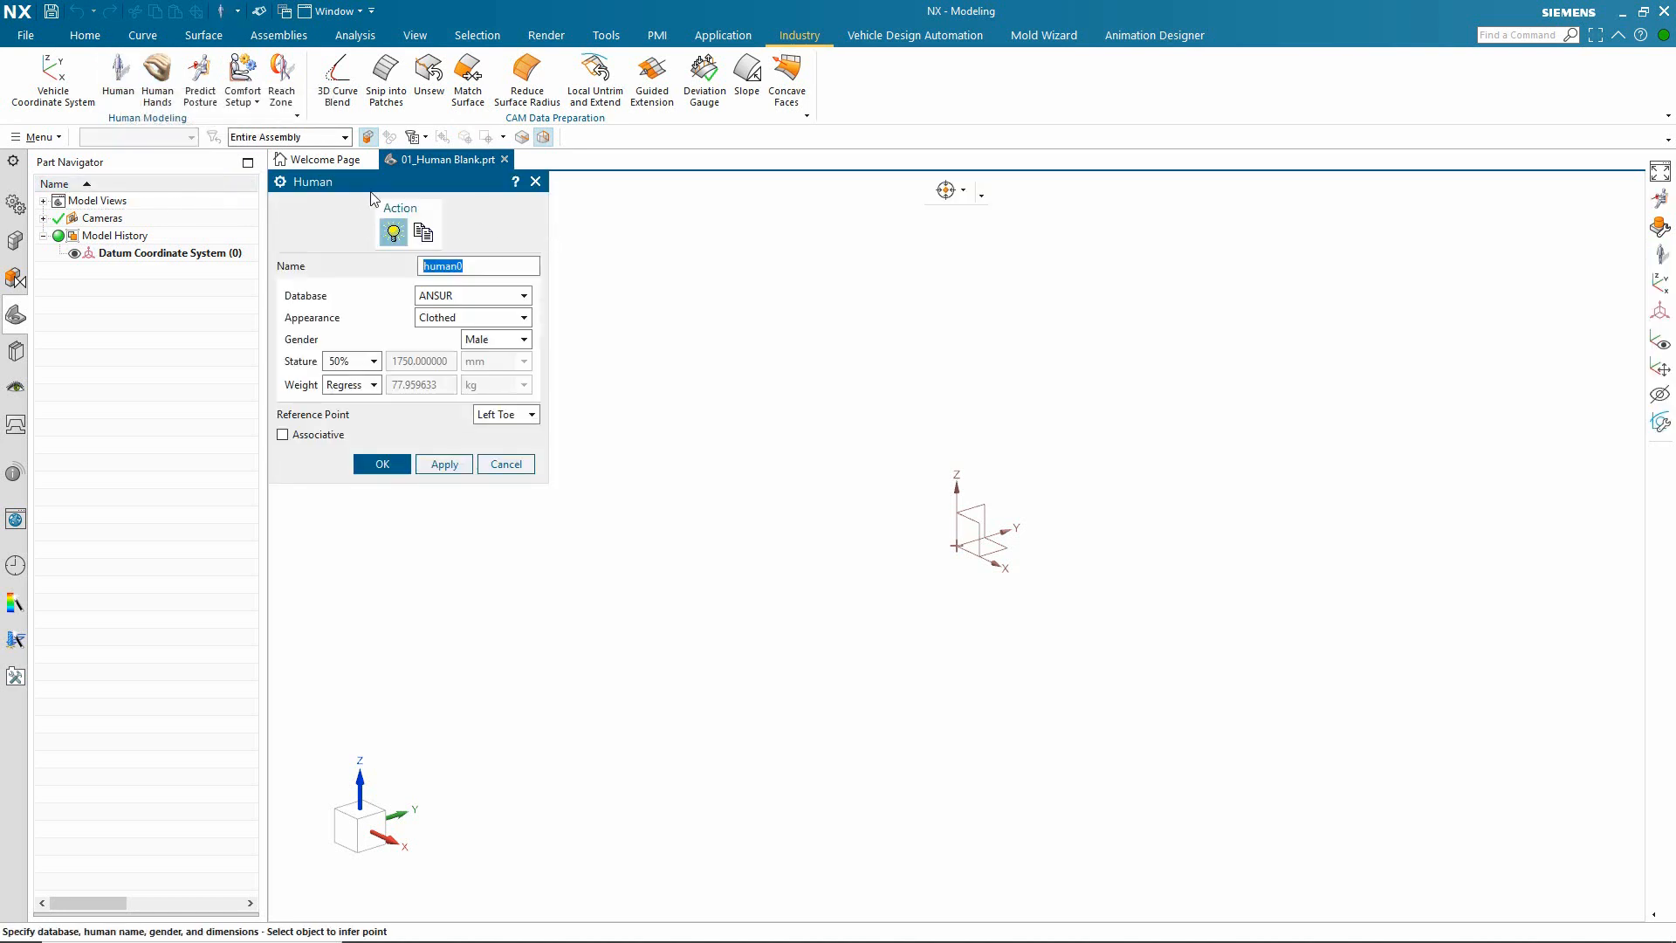
pyautogui.moveTo(493, 265); pyautogui.dragTo(404, 265)
# Step: Try the CHINESE and NA_AUTO databases for the new human, with stature at 95% under NA_AUTO
pyautogui.click(528, 301)
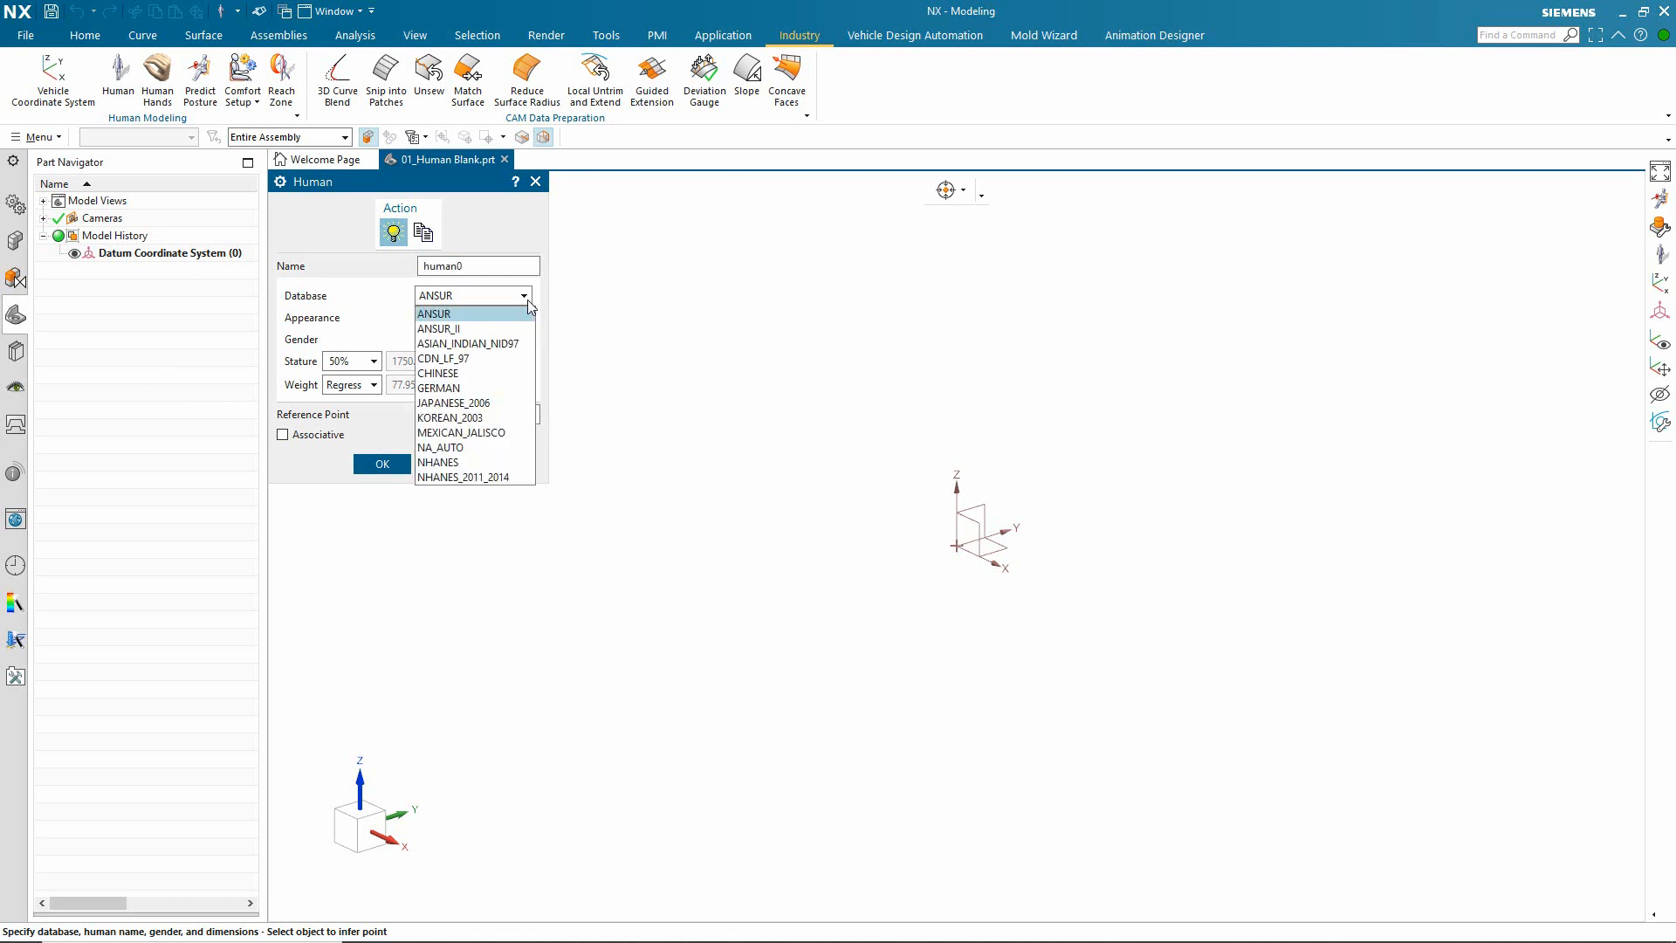
pyautogui.click(485, 375)
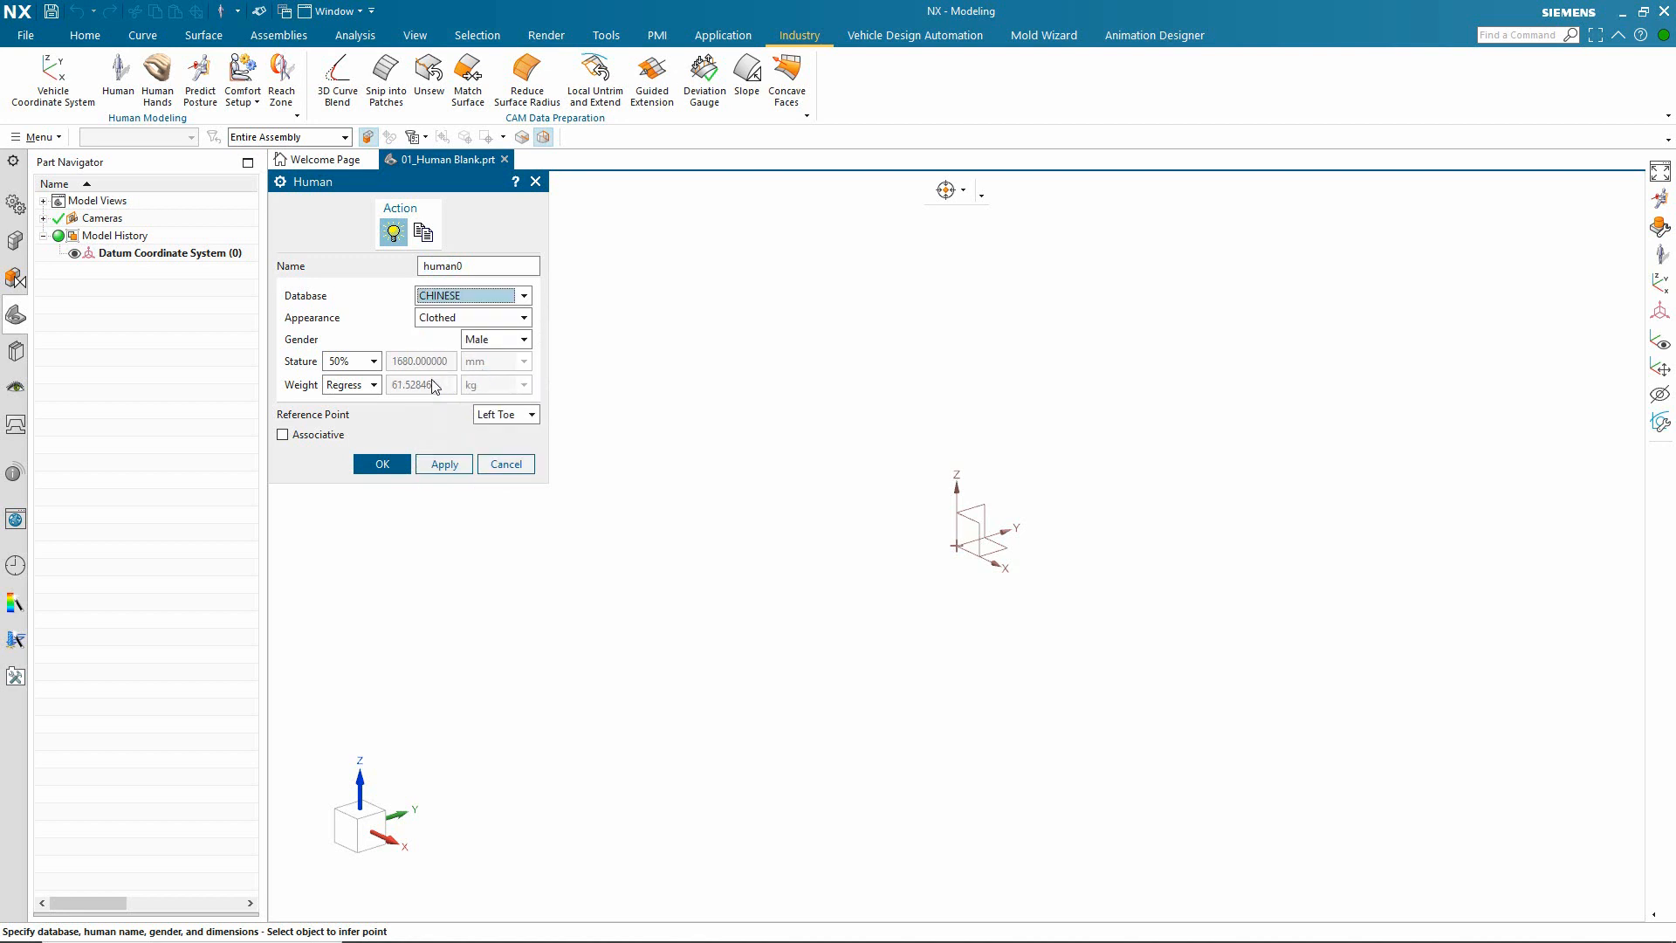
pyautogui.click(524, 297)
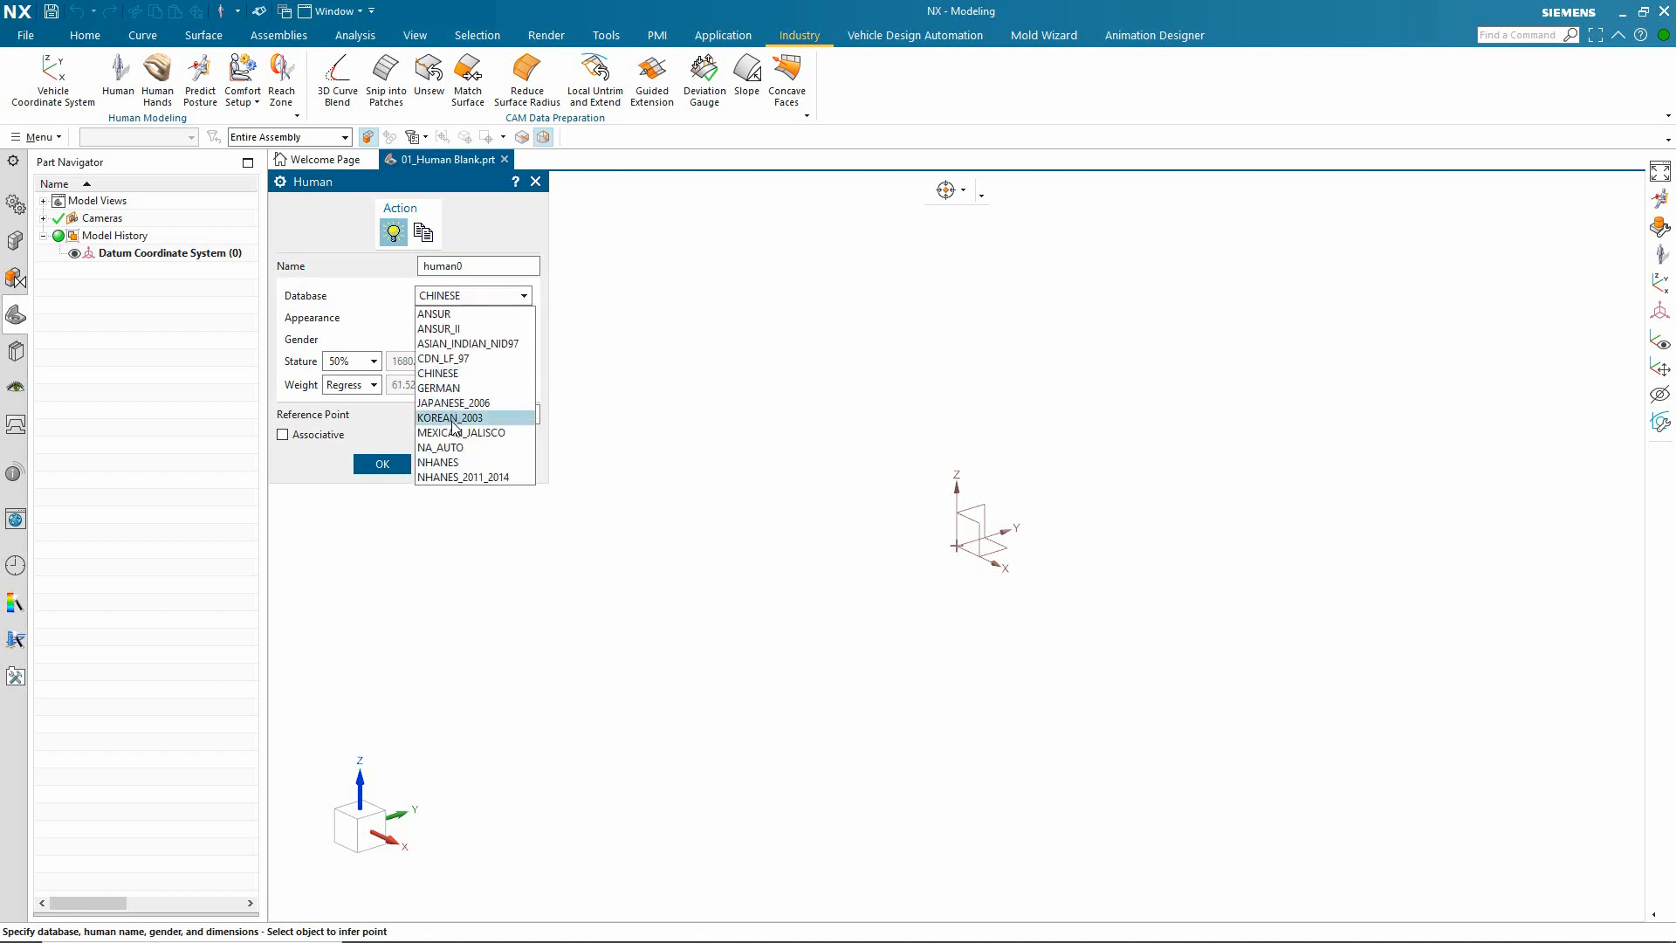
pyautogui.click(453, 448)
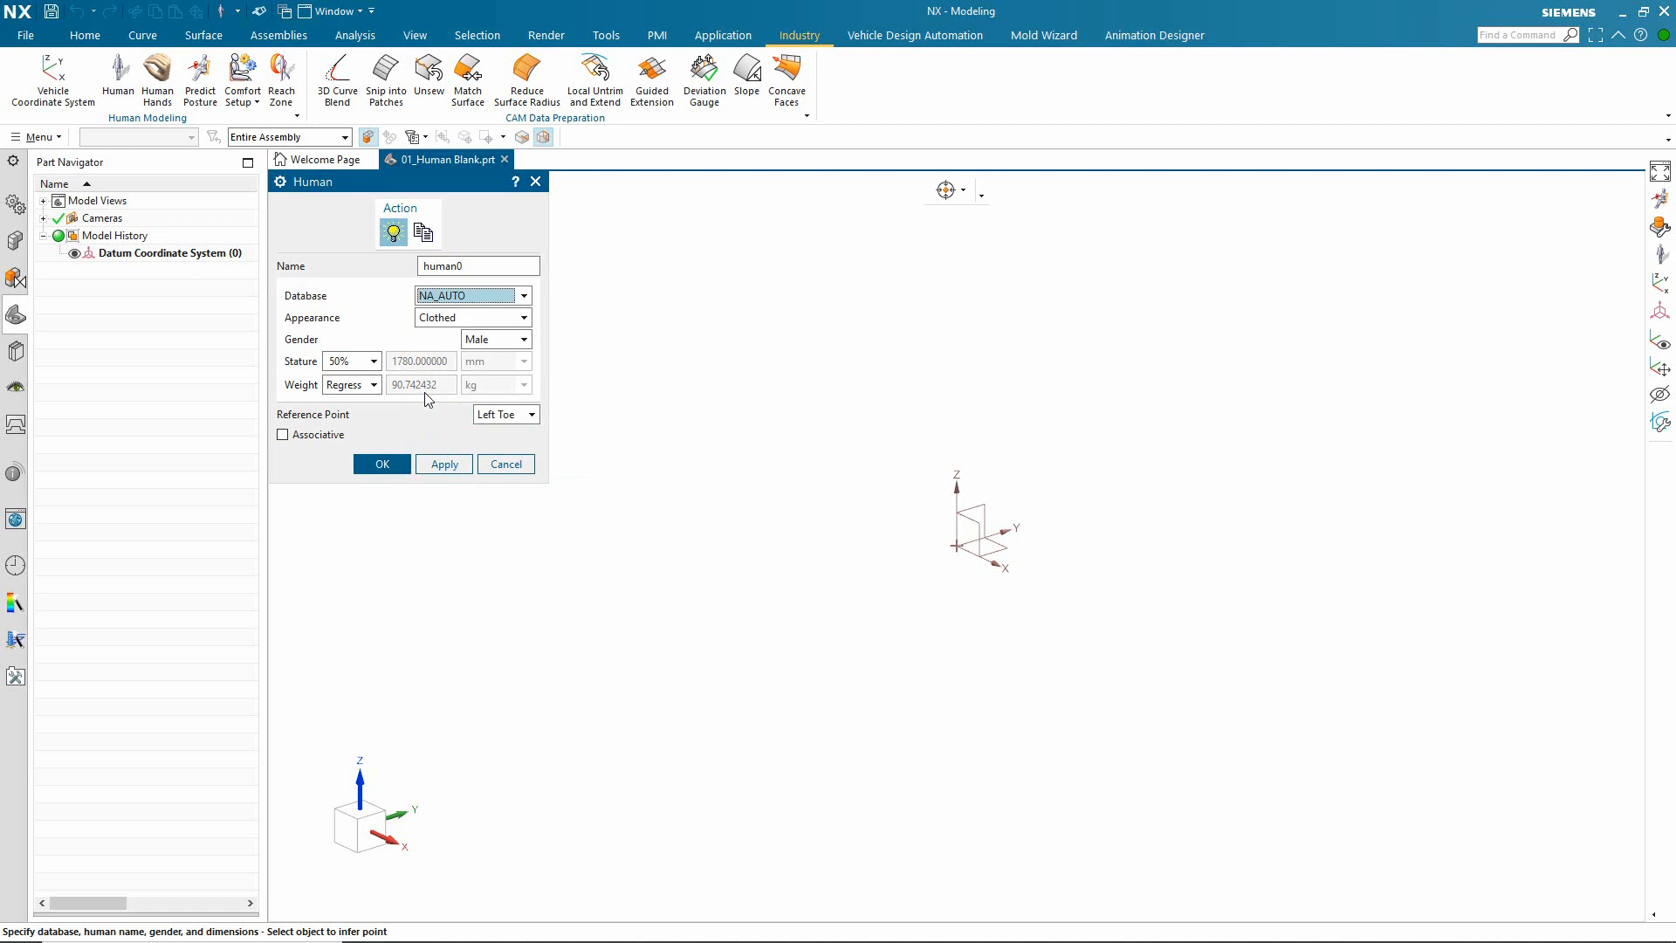
pyautogui.click(373, 361)
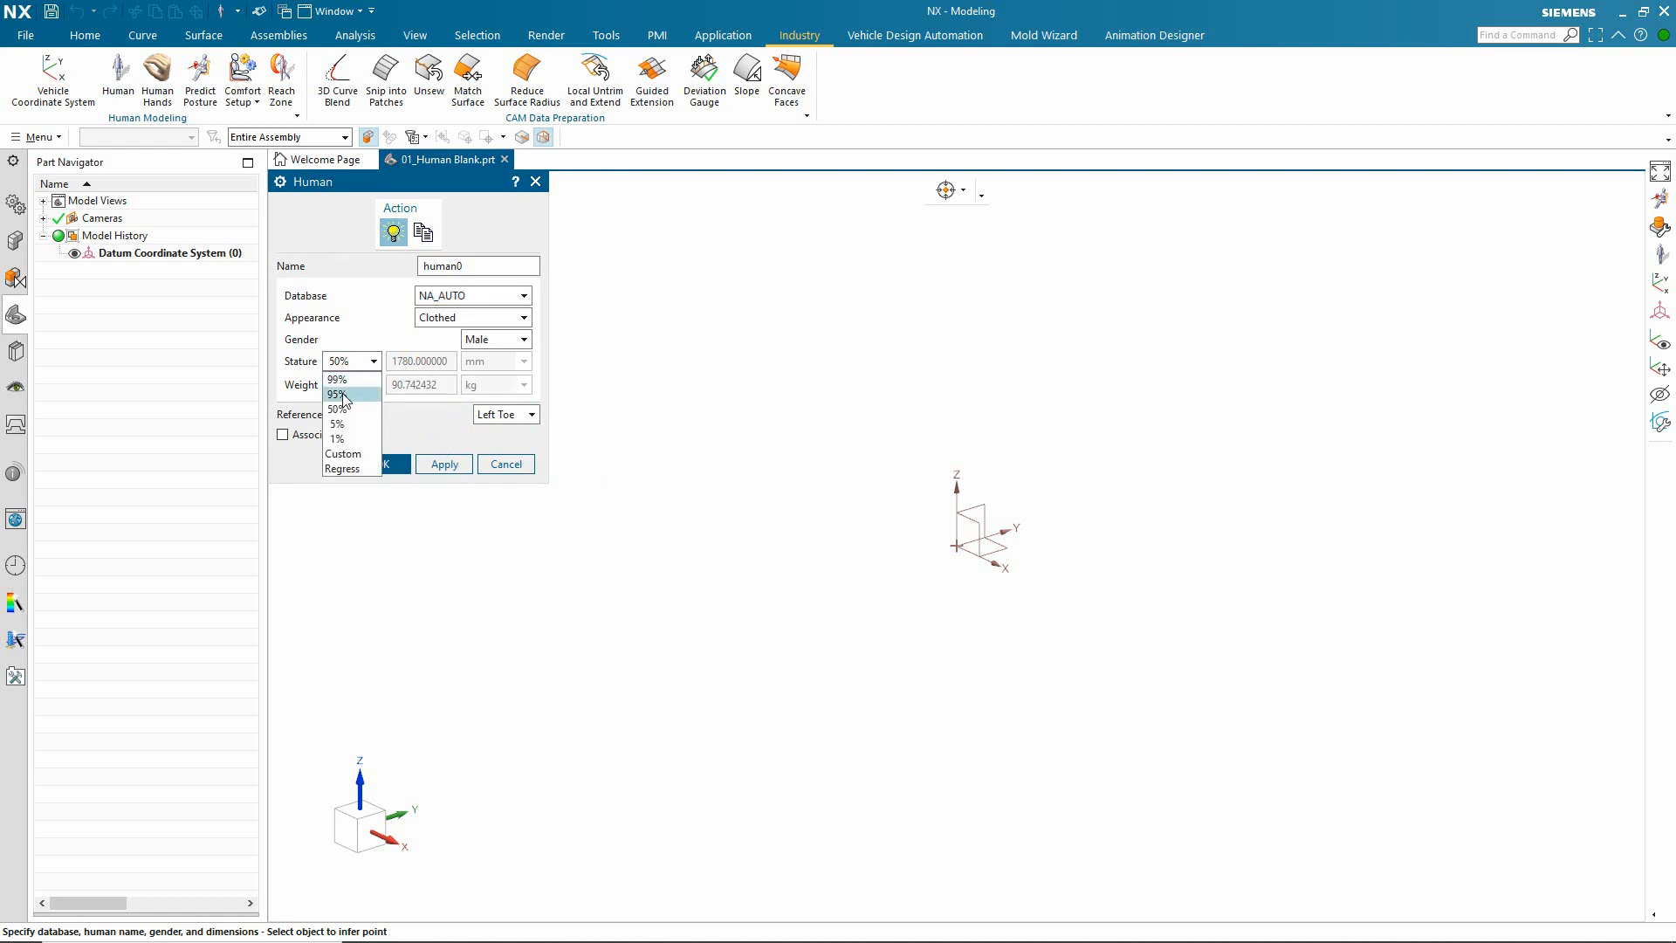
pyautogui.click(341, 394)
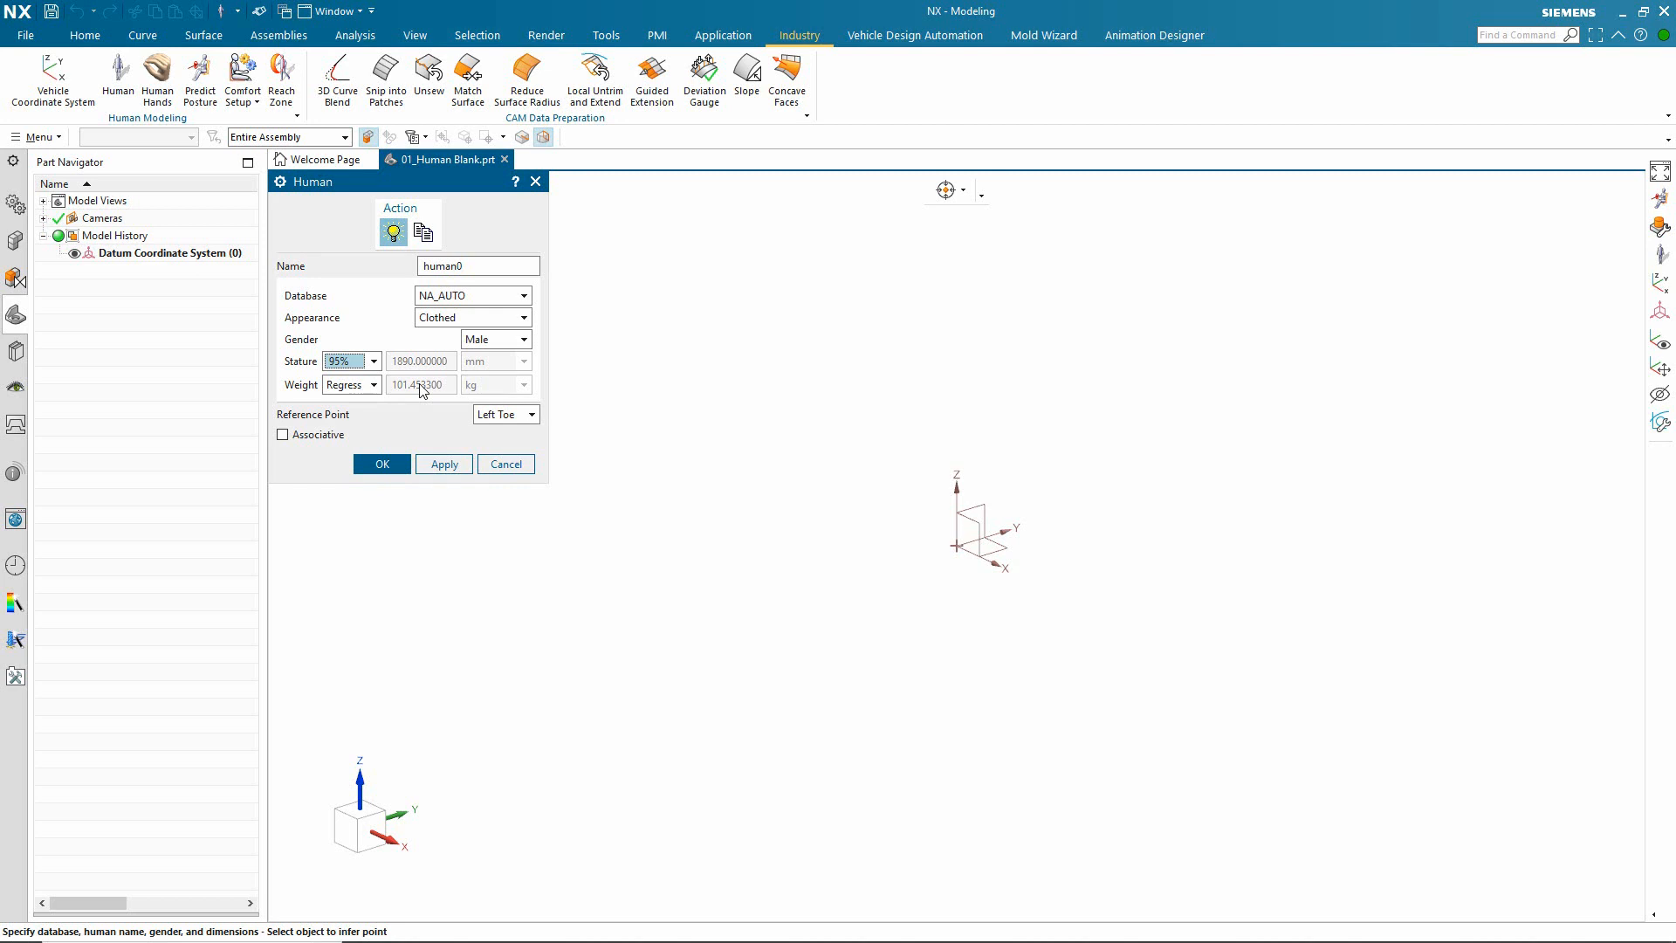
# Step: Create a clothed male human from the ANSUR database with 50% stature and the left toe as reference point
pyautogui.click(373, 365)
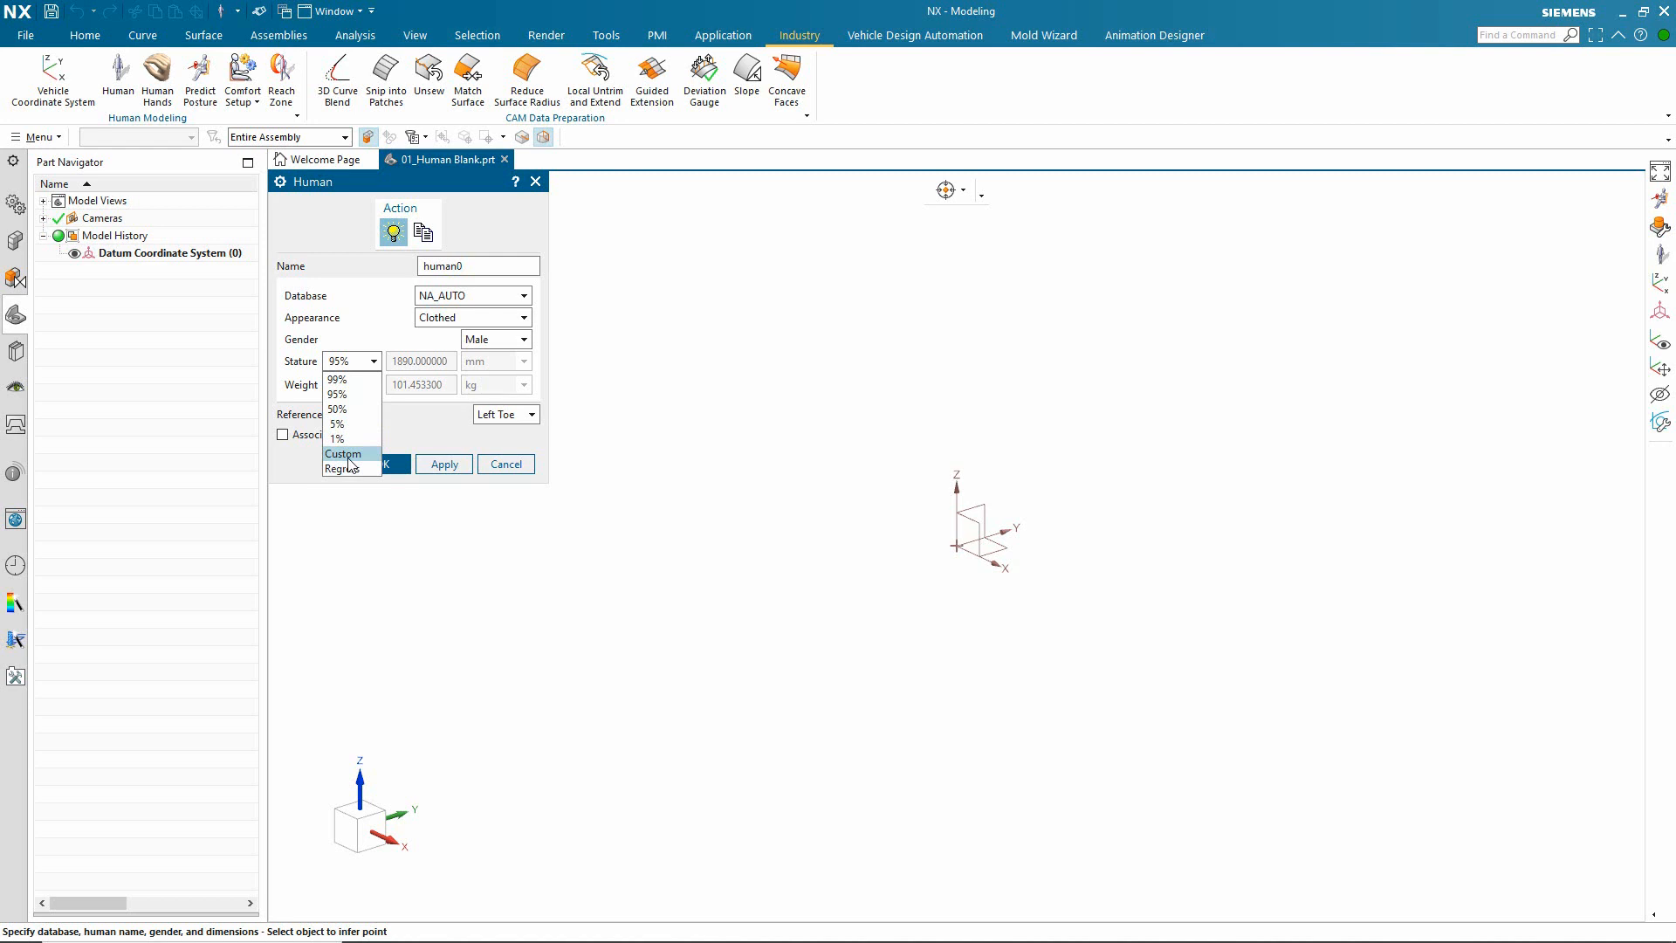
pyautogui.click(519, 299)
pyautogui.click(513, 302)
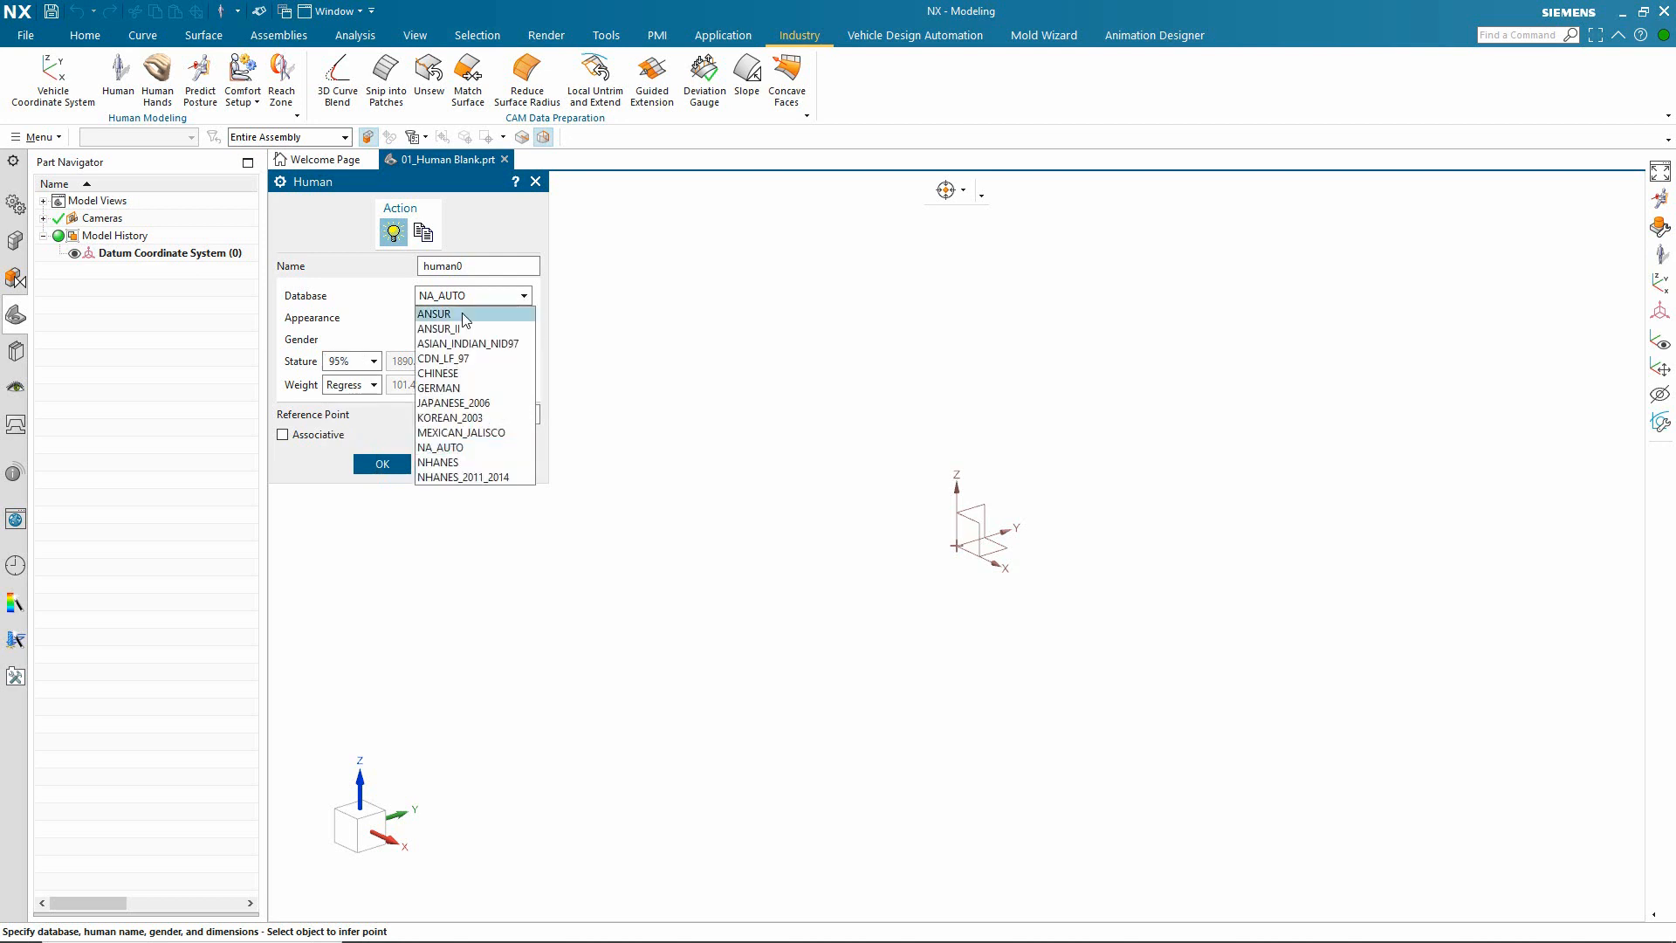
pyautogui.click(454, 312)
pyautogui.click(382, 464)
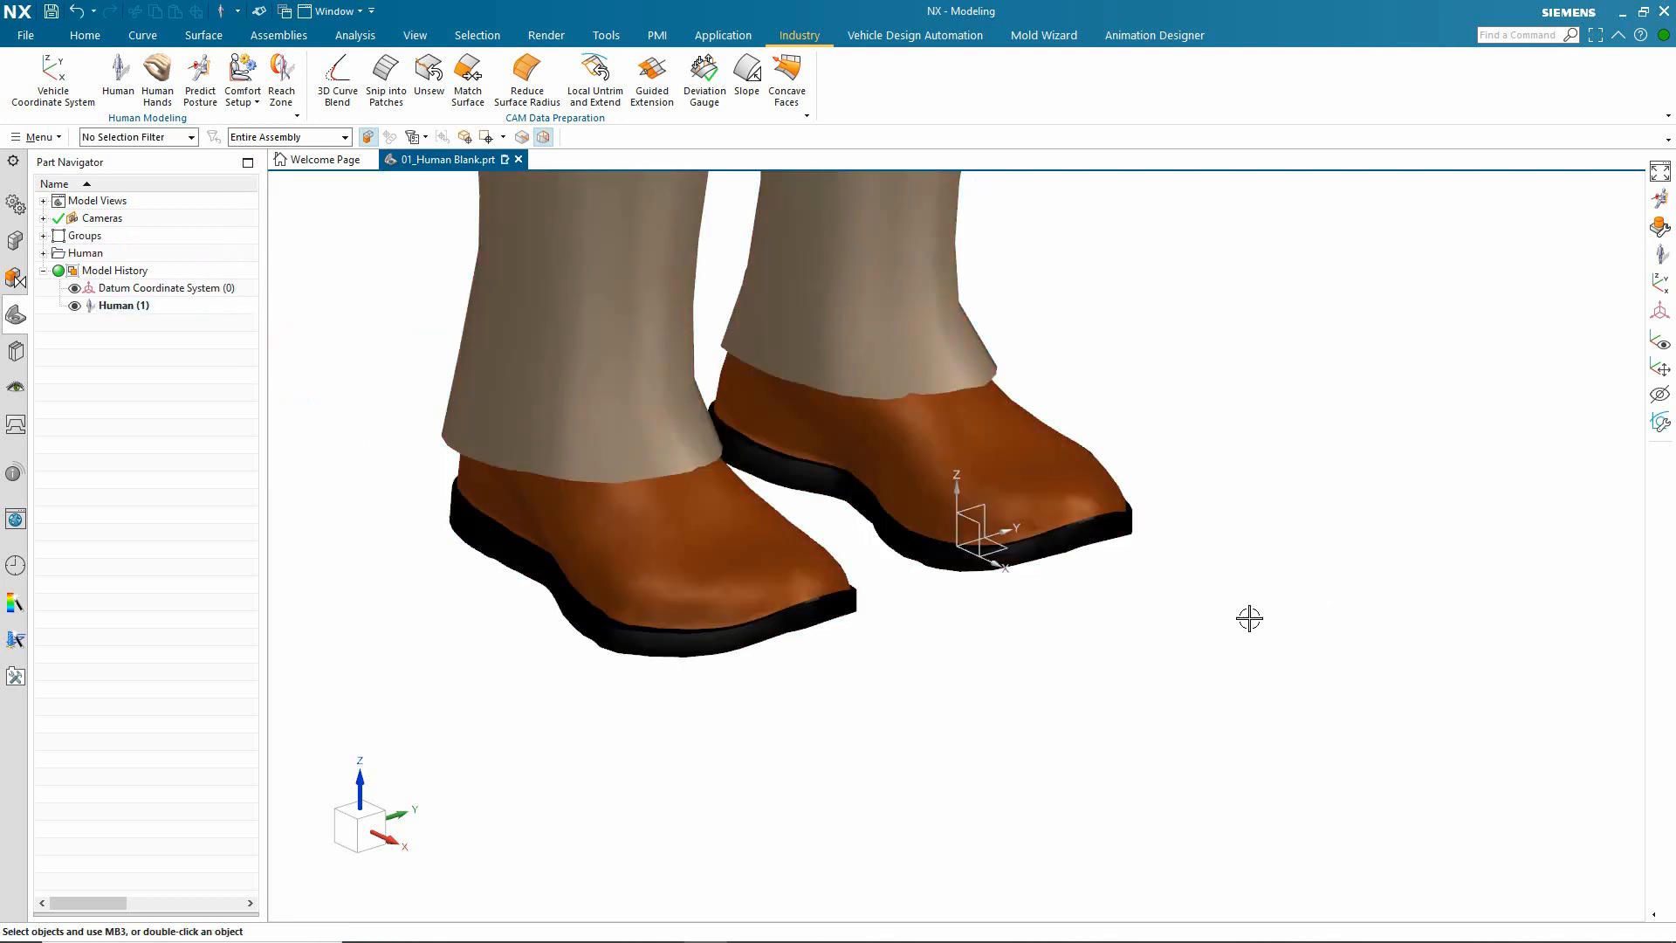
# Step: Fit the whole human in the view and toggle its visibility off and back on
pyautogui.hotkey('ctrl', 'f')
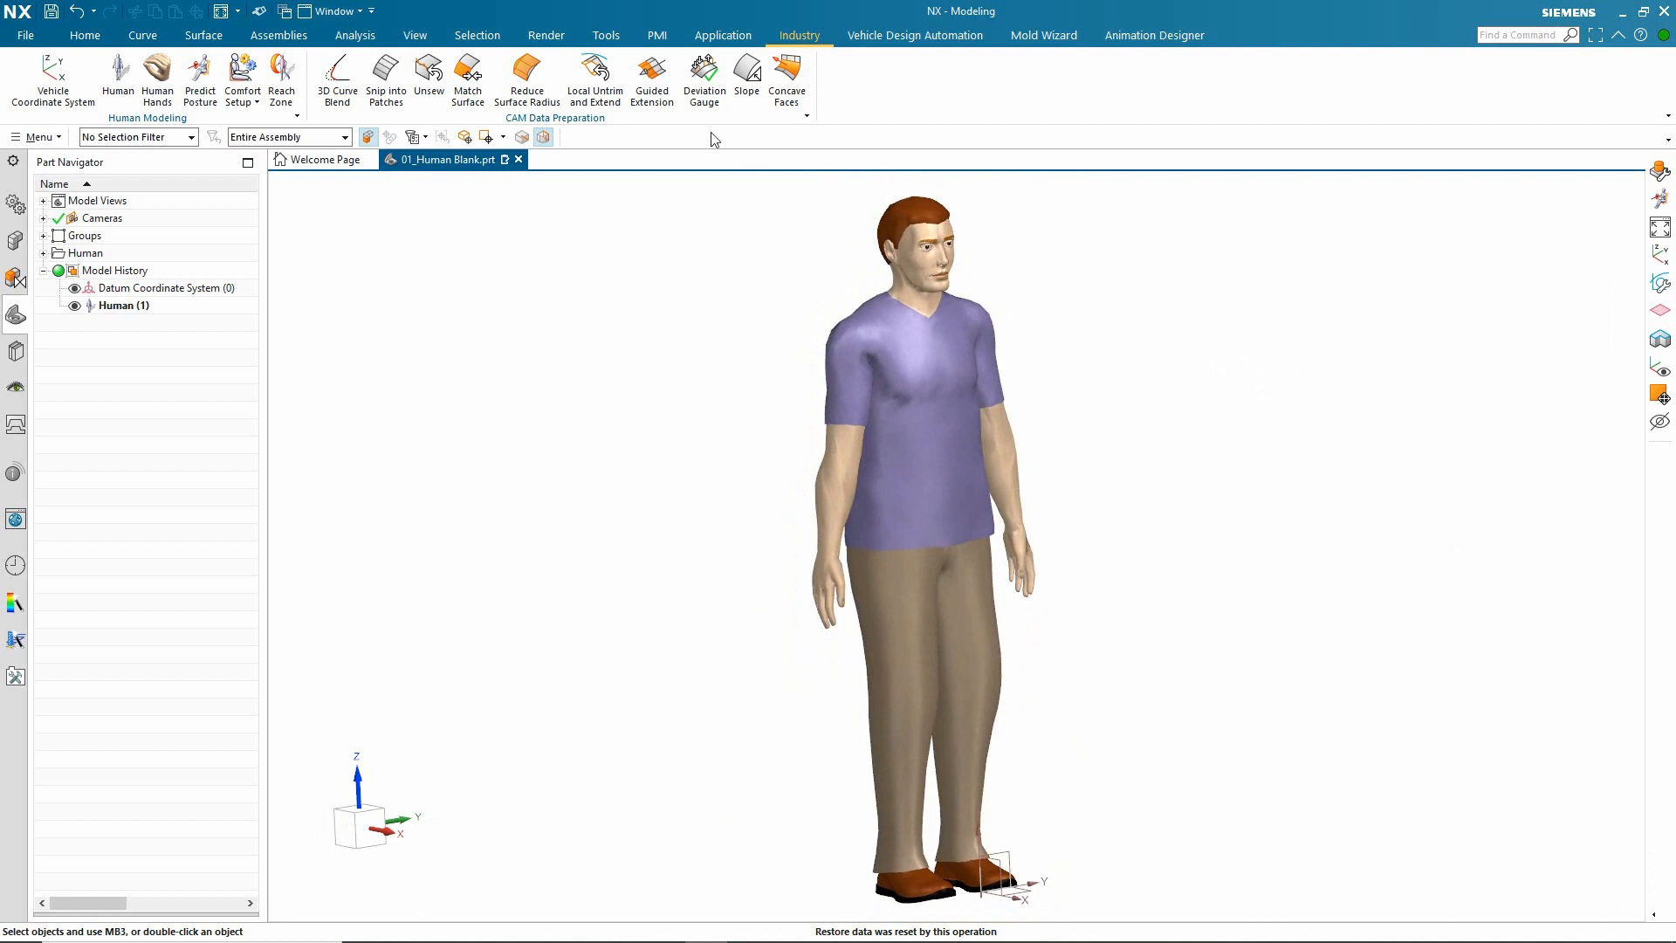
pyautogui.click(75, 306)
pyautogui.click(75, 308)
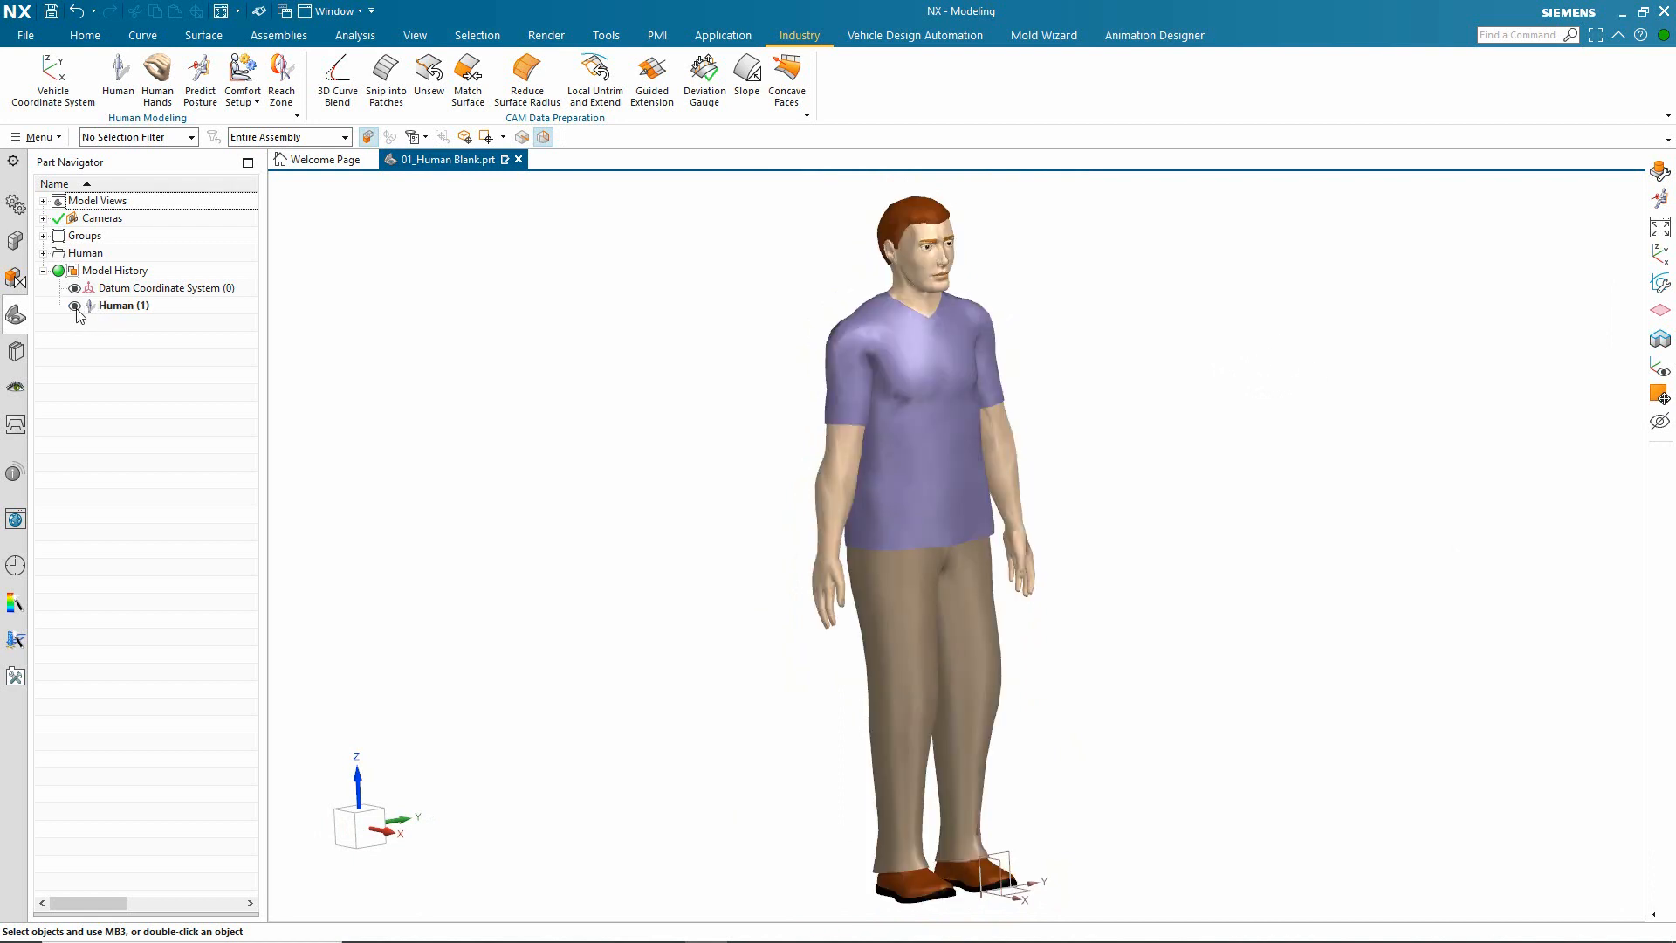
# Step: Open the human for editing and review its database, appearance, gender, stature and weight definition
pyautogui.click(127, 310)
pyautogui.doubleClick(127, 307)
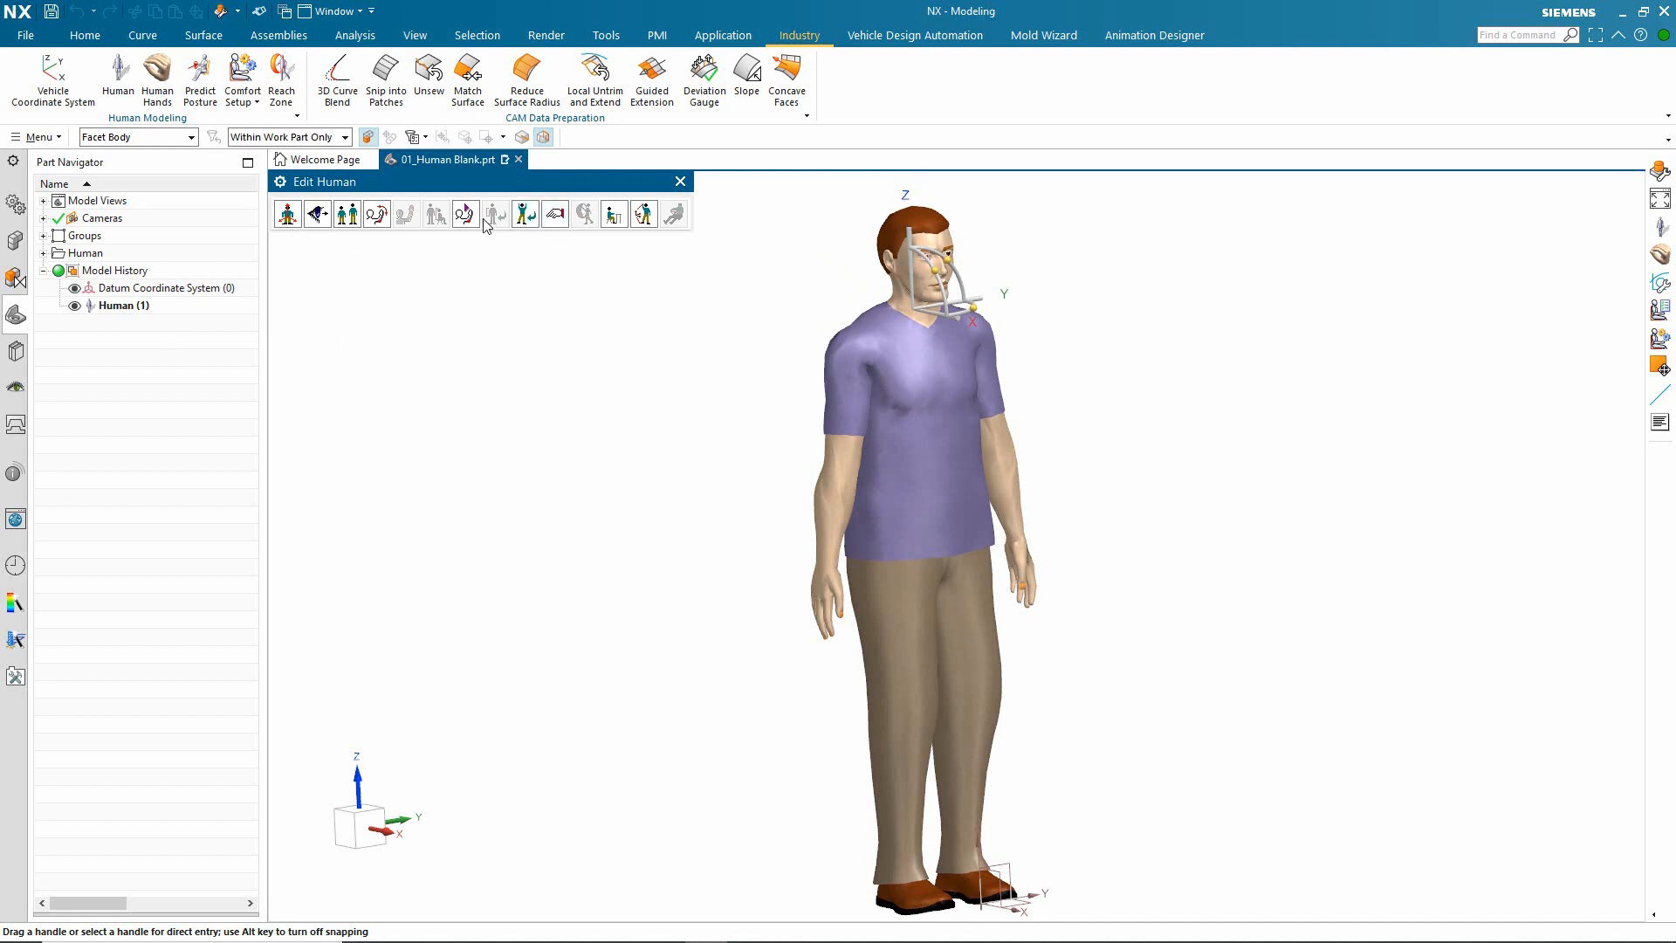
pyautogui.click(346, 216)
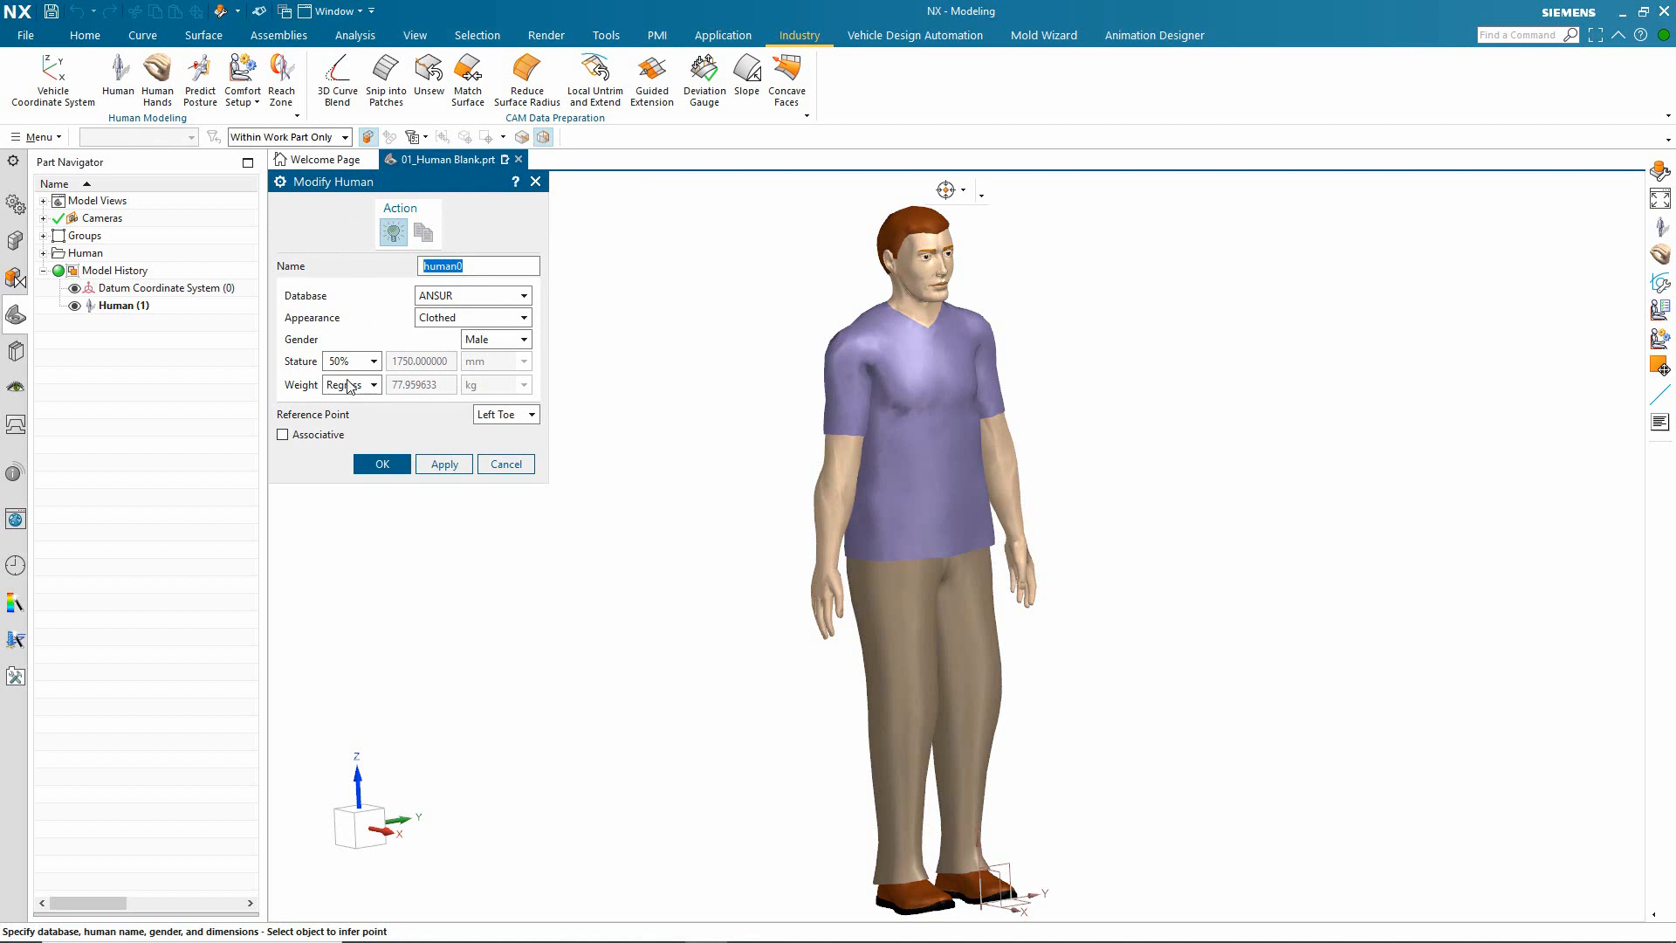
pyautogui.click(394, 464)
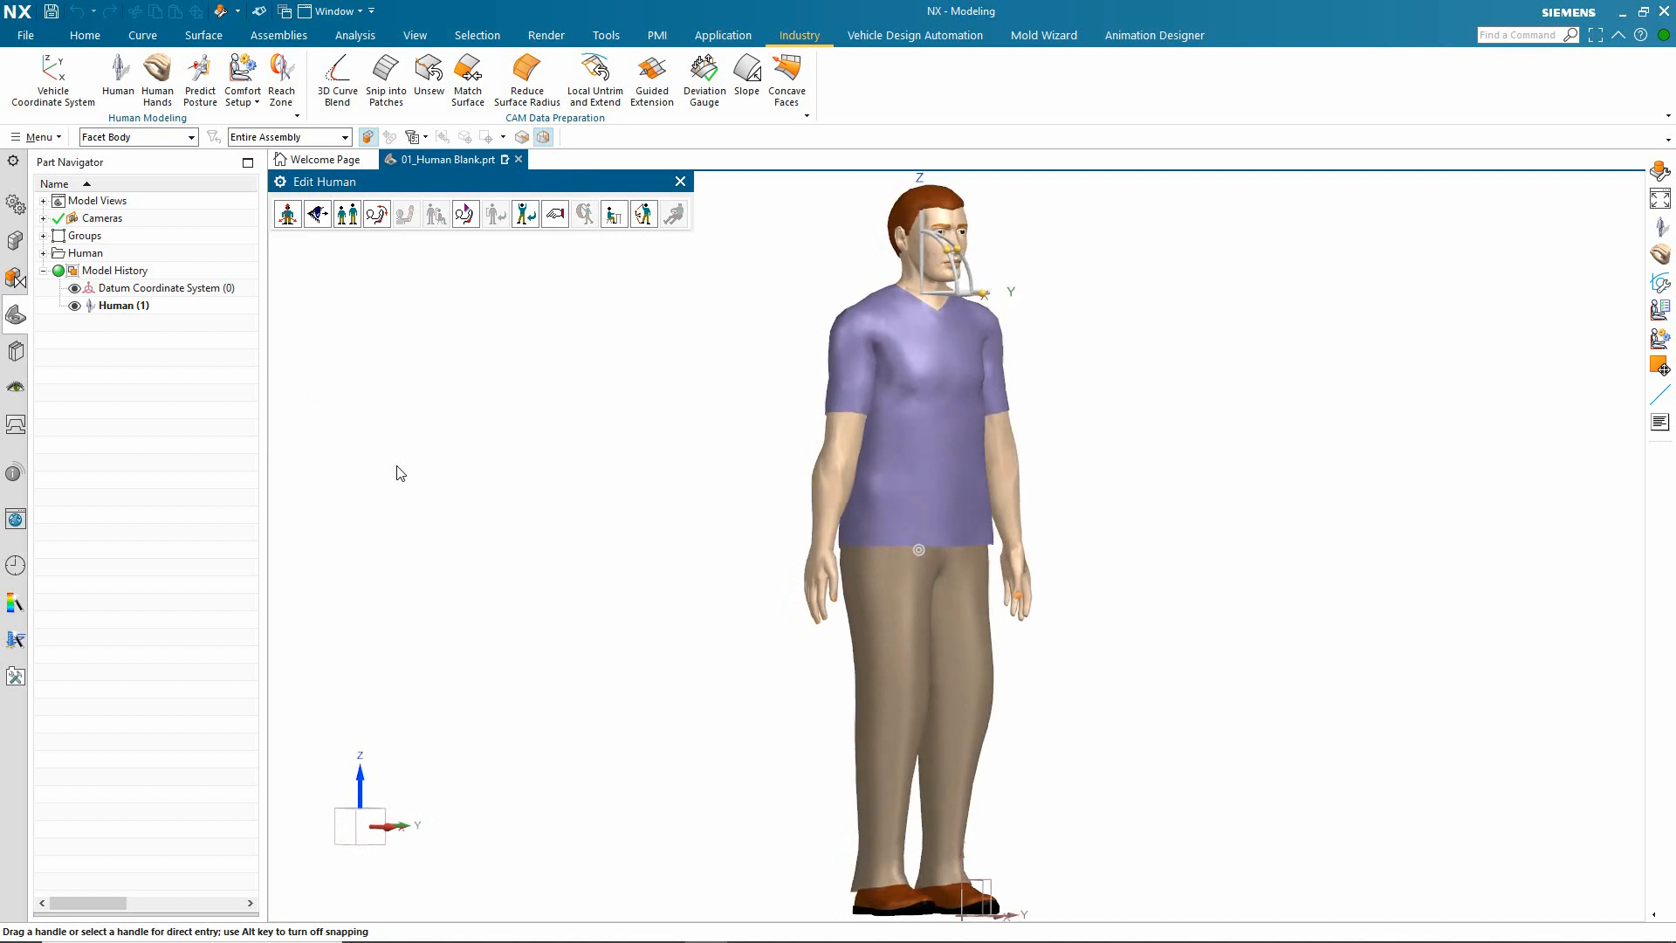
# Step: Turn the head at the base-of-neck joint to 56 degrees about Z, and back the other way to -56 degrees
pyautogui.click(376, 215)
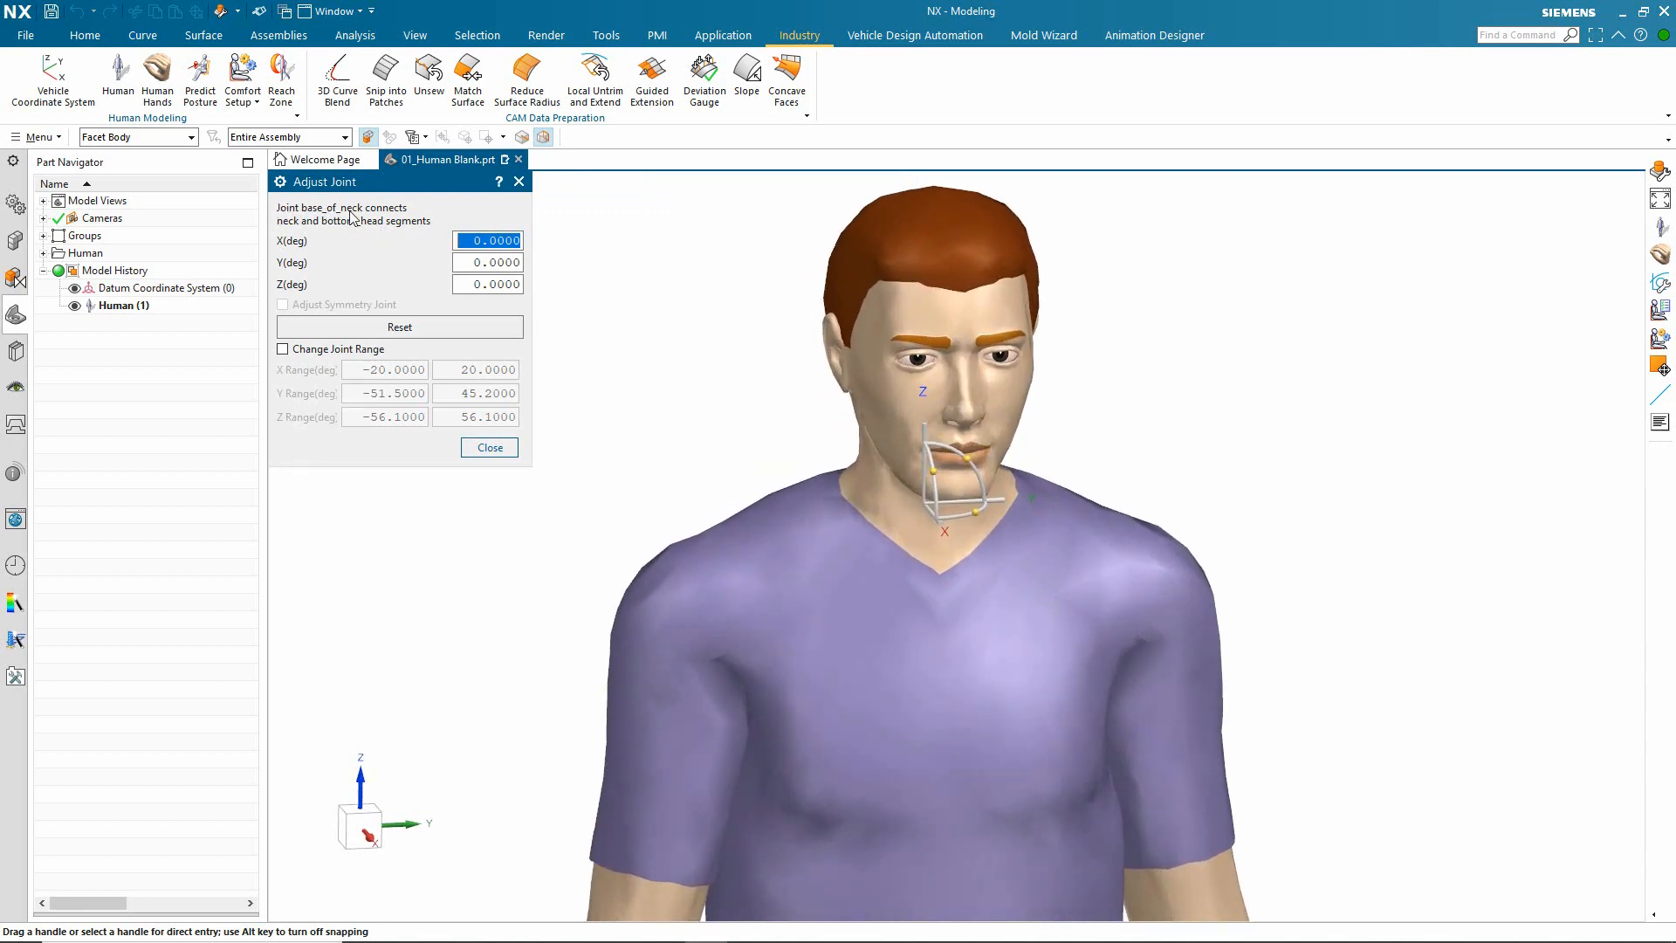
pyautogui.moveTo(975, 511); pyautogui.dragTo(877, 516)
pyautogui.moveTo(912, 517); pyautogui.dragTo(1073, 490)
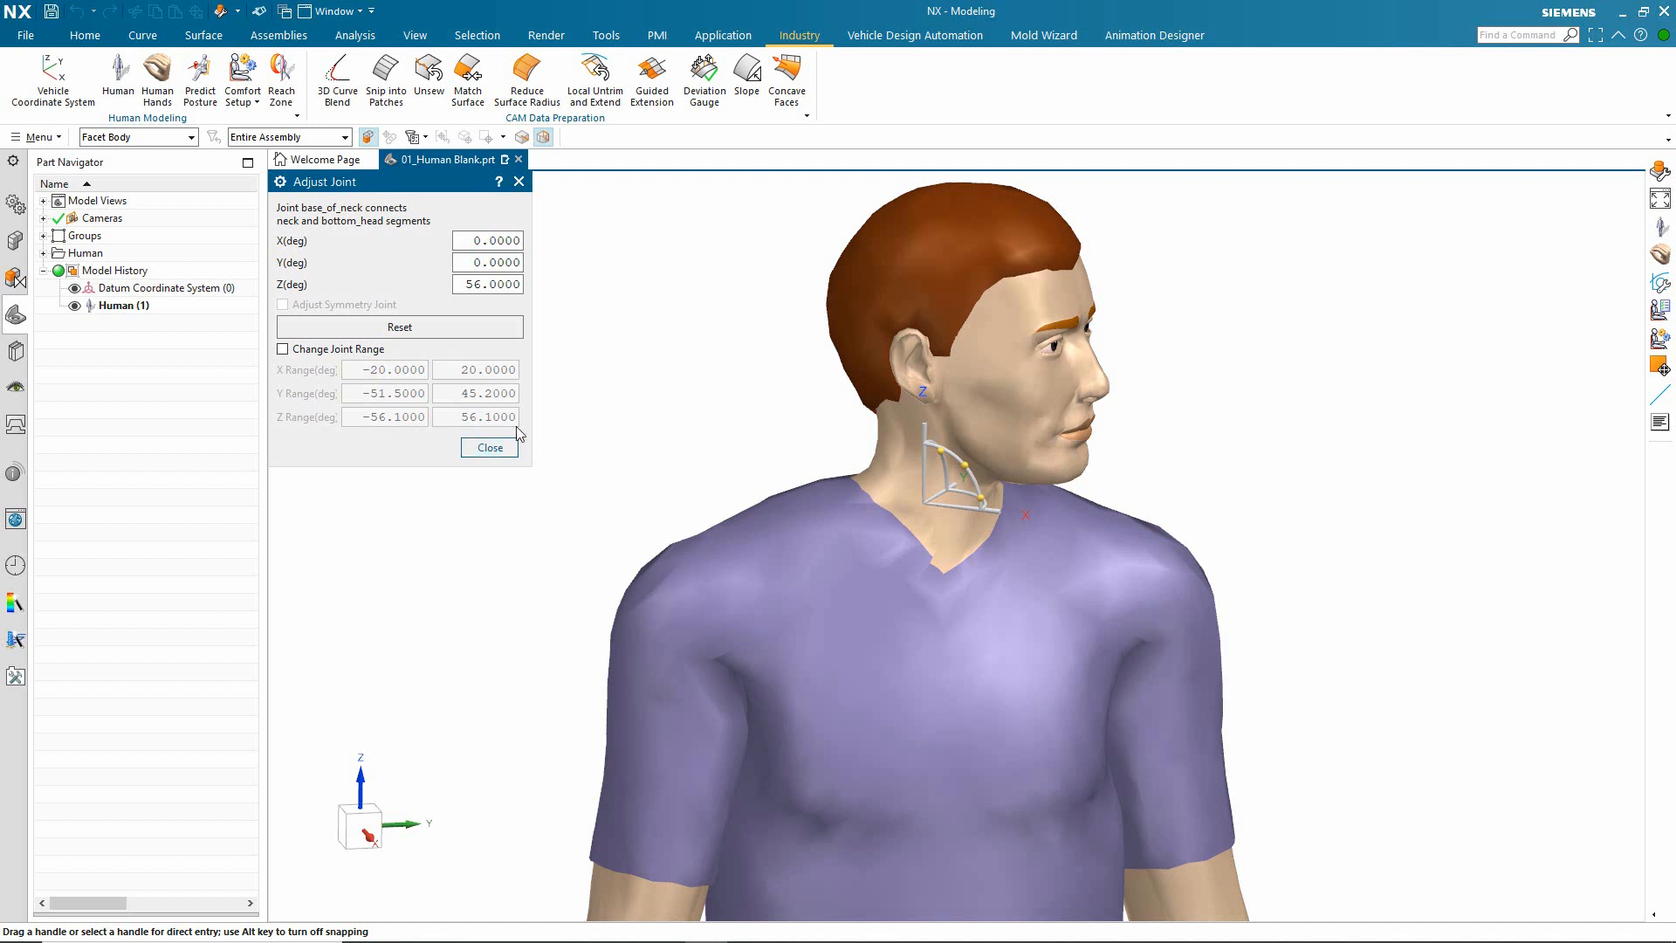
pyautogui.moveTo(982, 499); pyautogui.dragTo(655, 450)
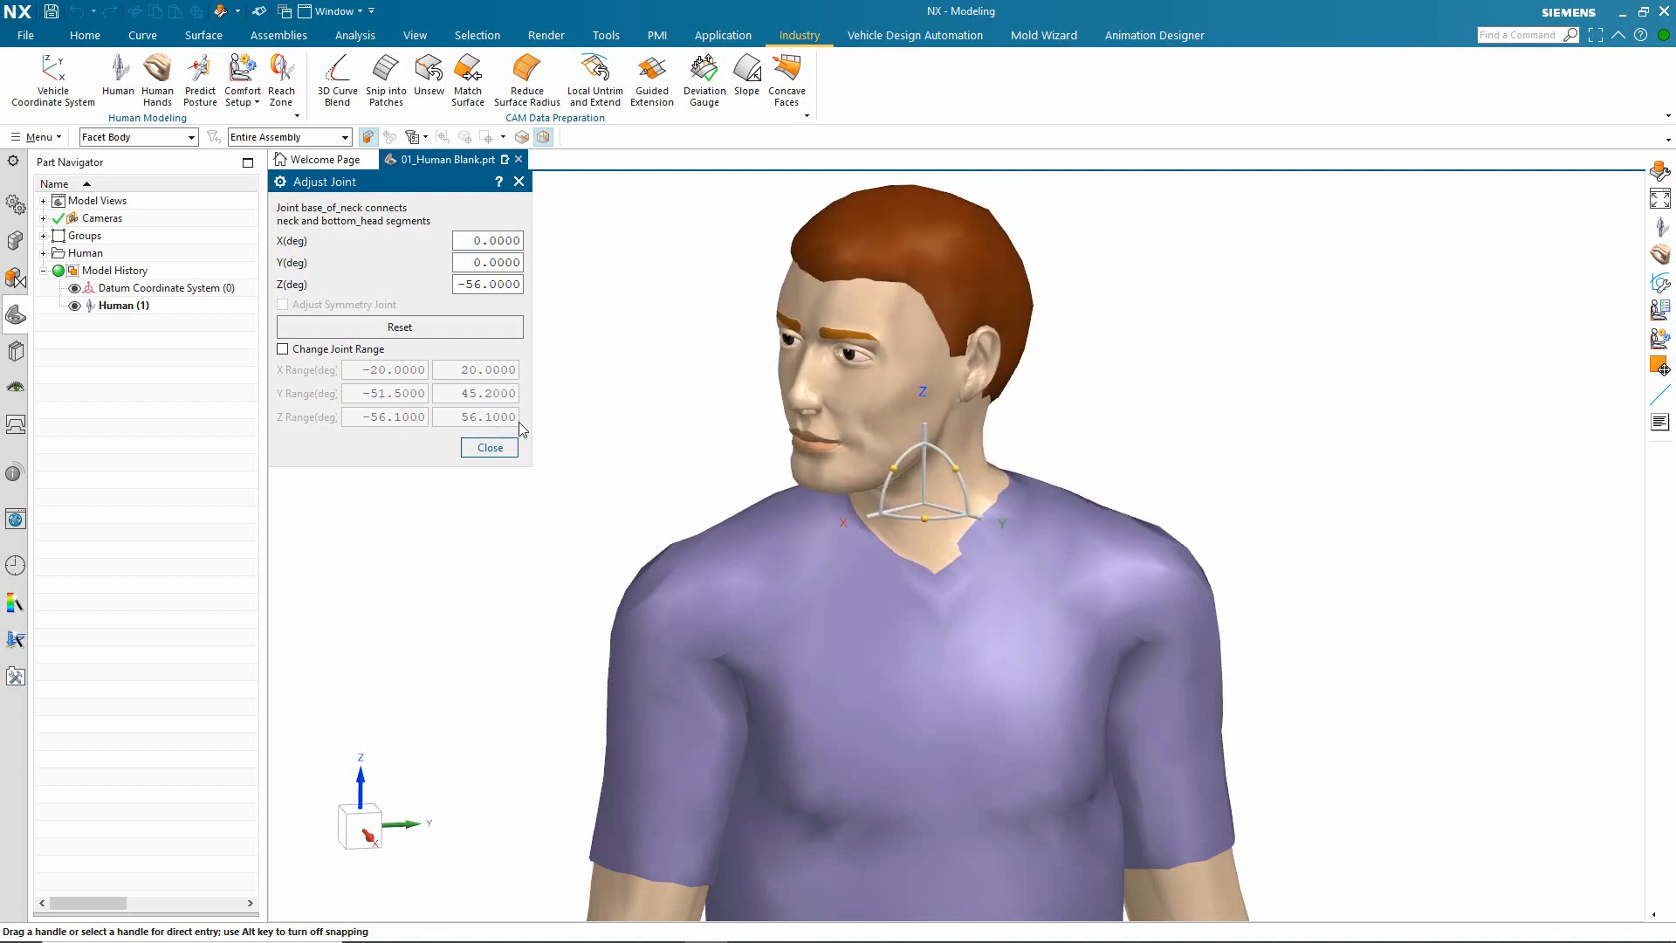
pyautogui.click(489, 447)
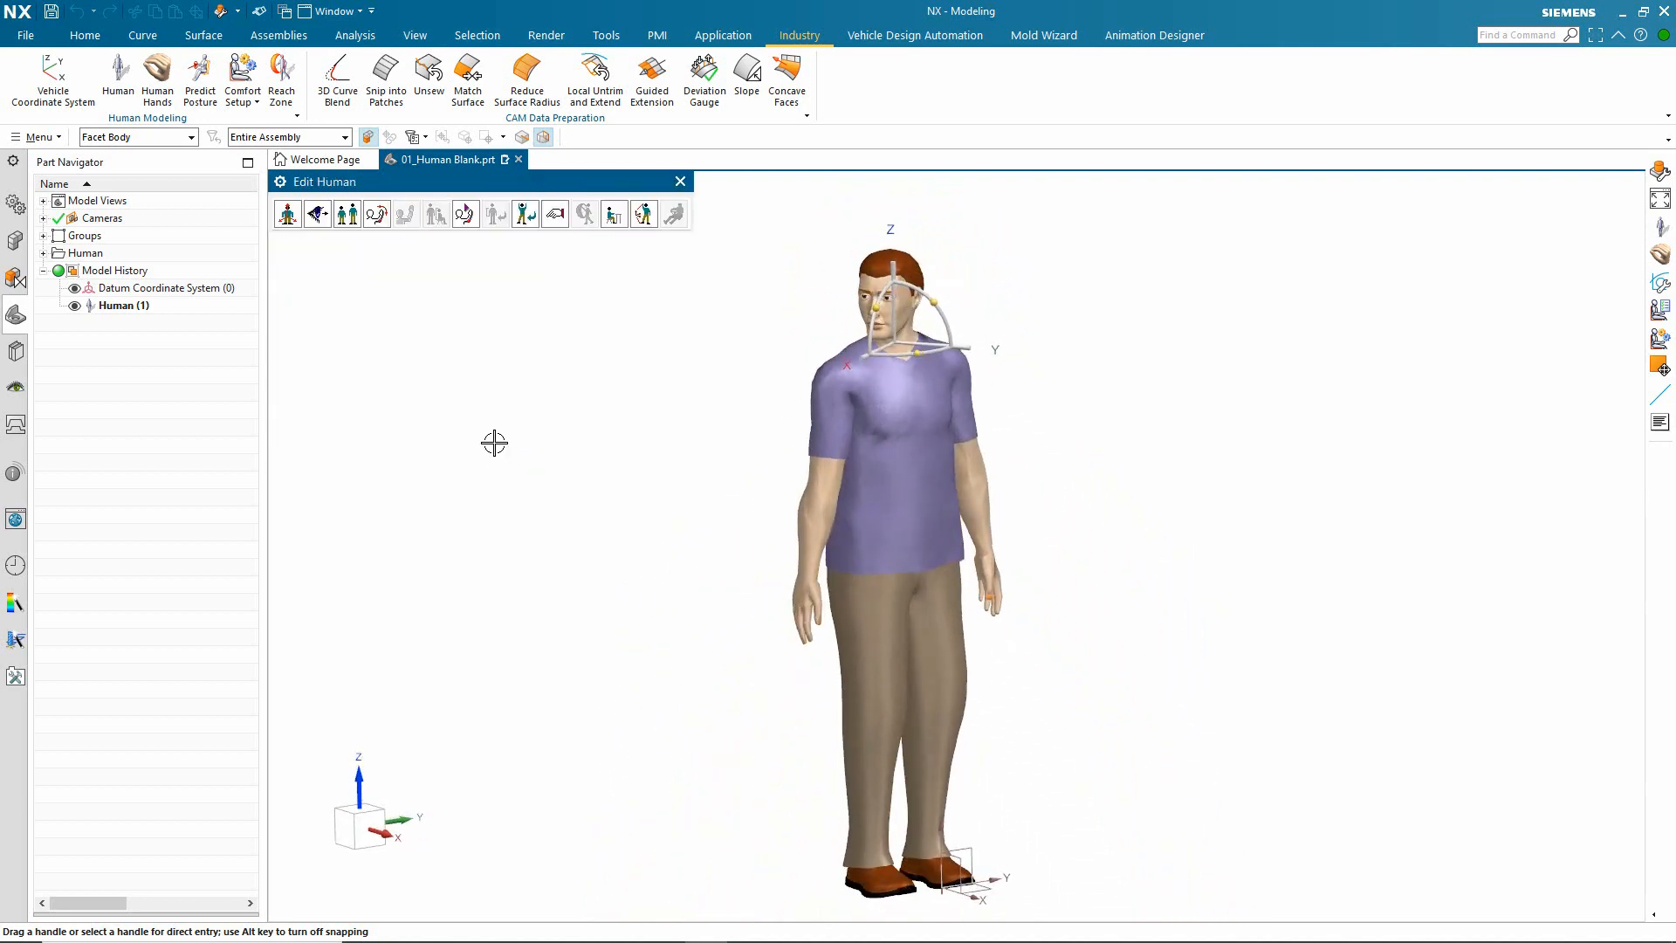
# Step: Bend the right elbow joint to 92 degrees
pyautogui.click(376, 213)
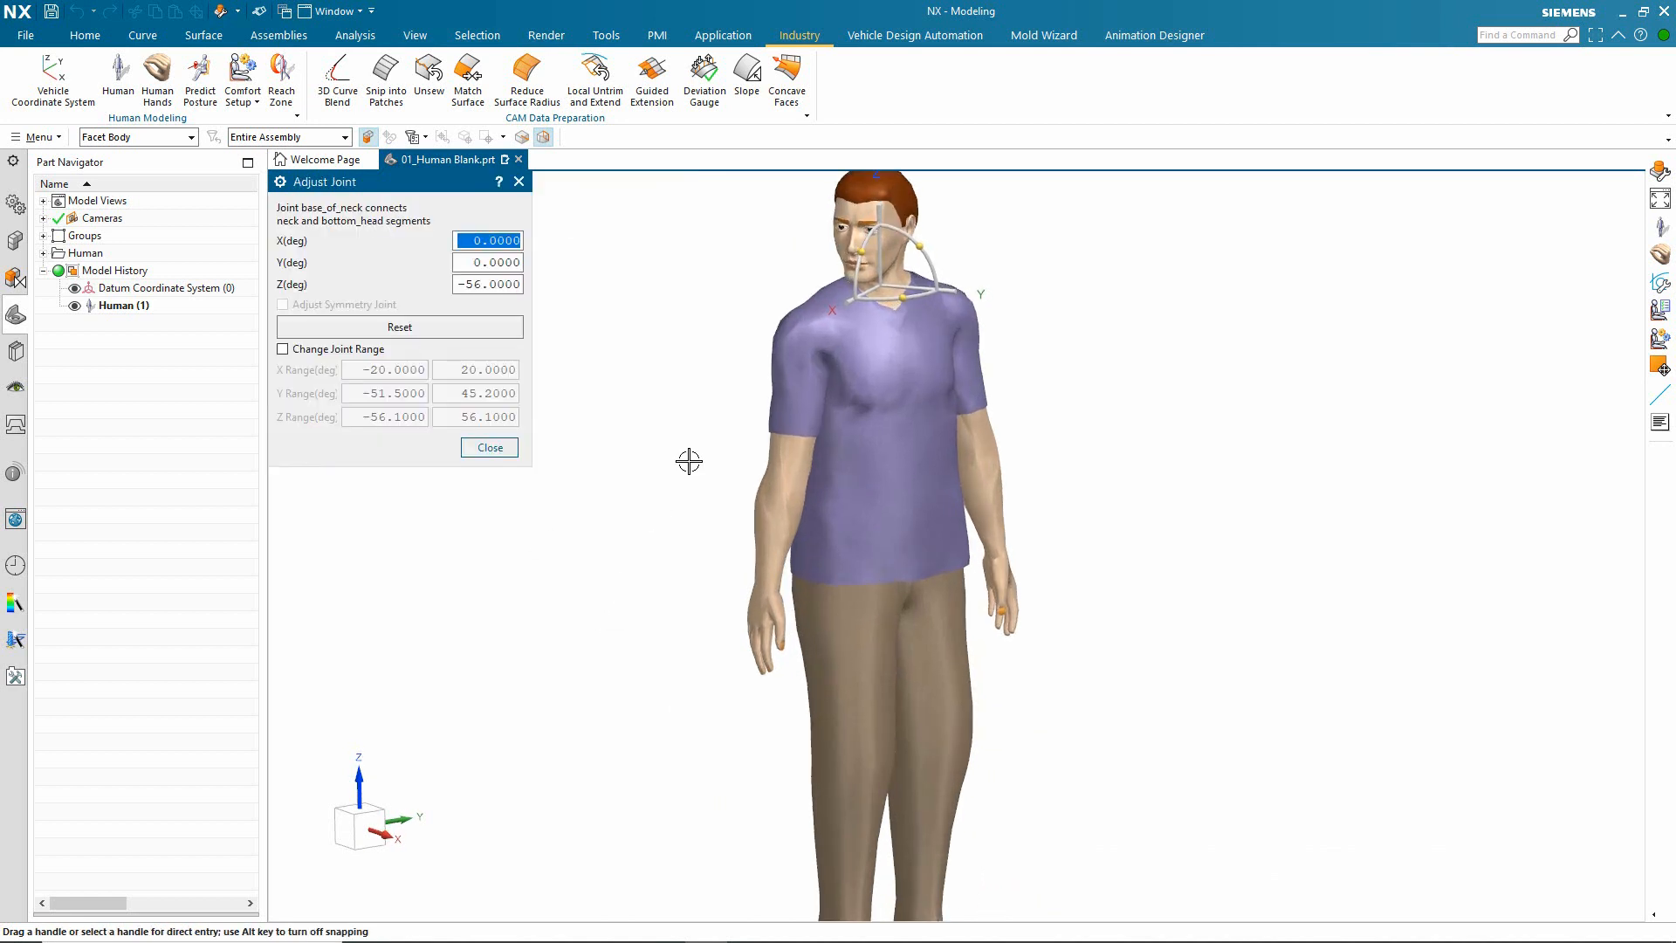
pyautogui.click(779, 503)
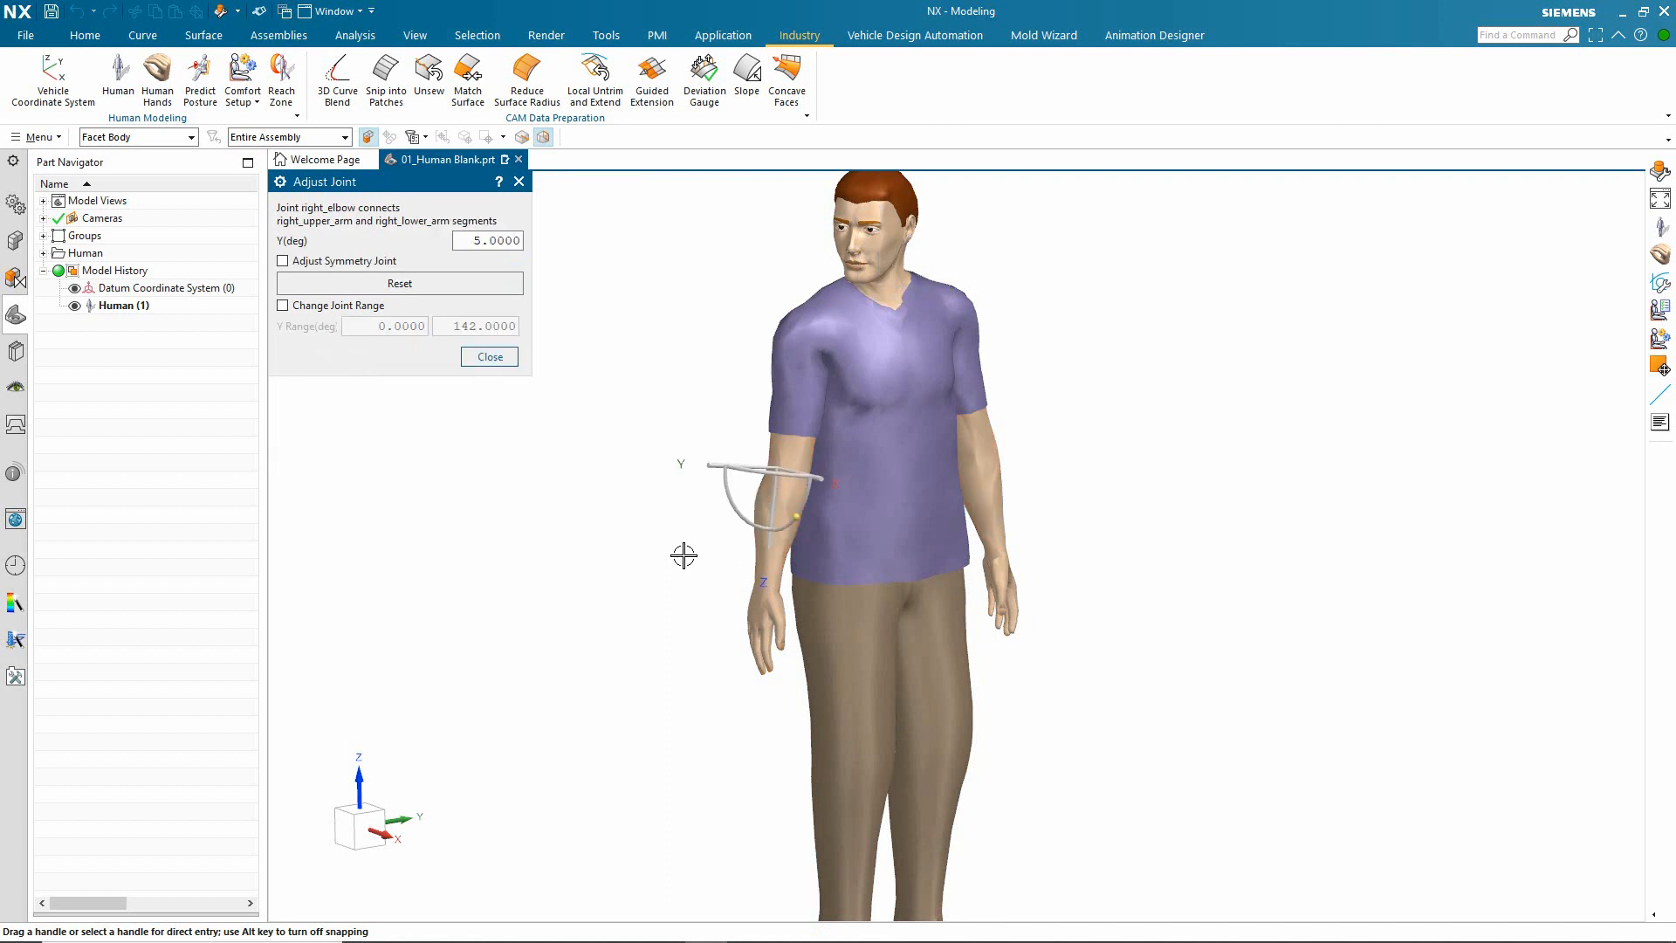
pyautogui.moveTo(872, 527); pyautogui.dragTo(880, 443)
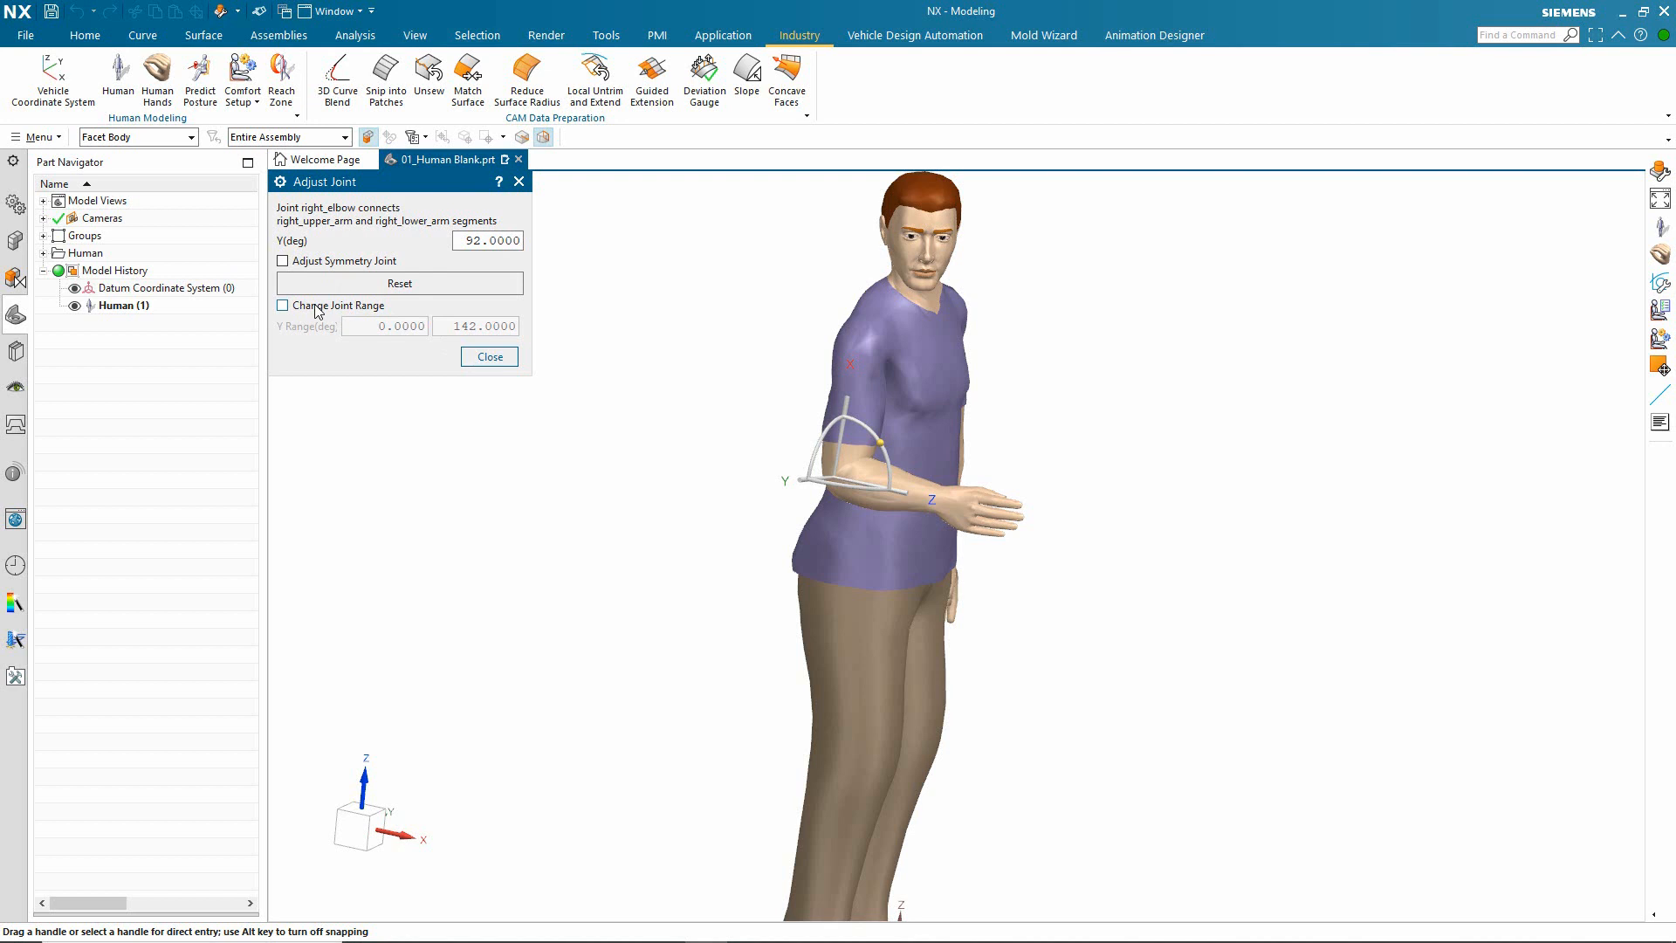
# Step: Elevate the right shoulder joint to 29 degrees, and with symmetric joint adjustment enabled raise both shoulders to 35 degrees
pyautogui.moveTo(618, 385); pyautogui.dragTo(704, 475, button='middle')
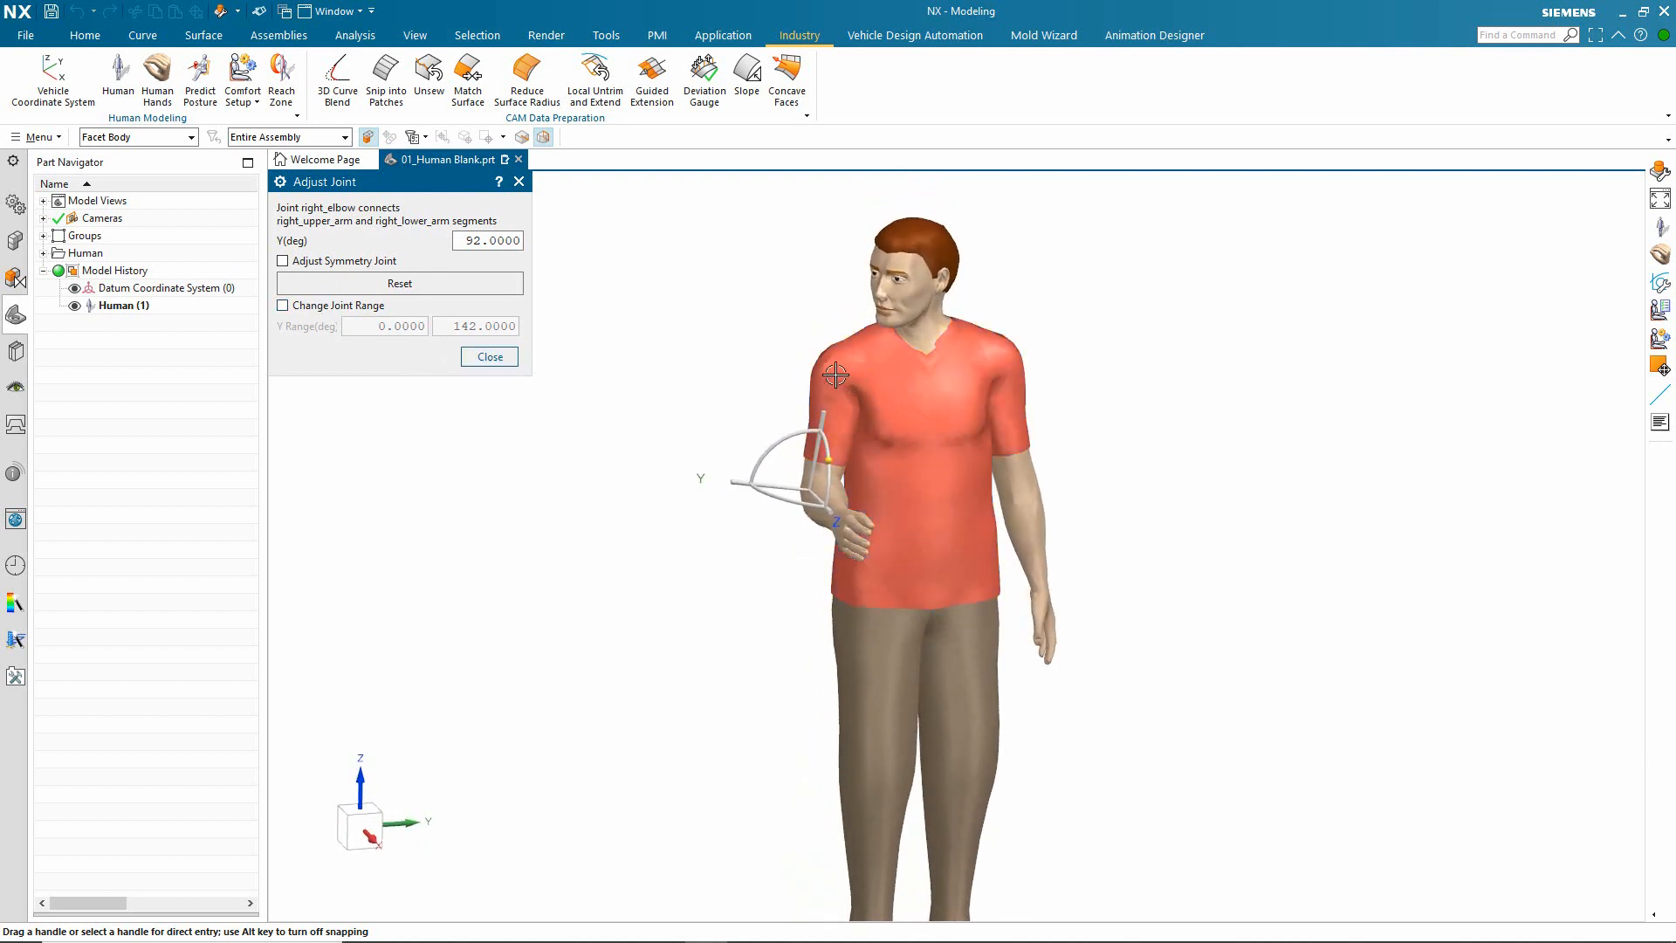
pyautogui.click(833, 375)
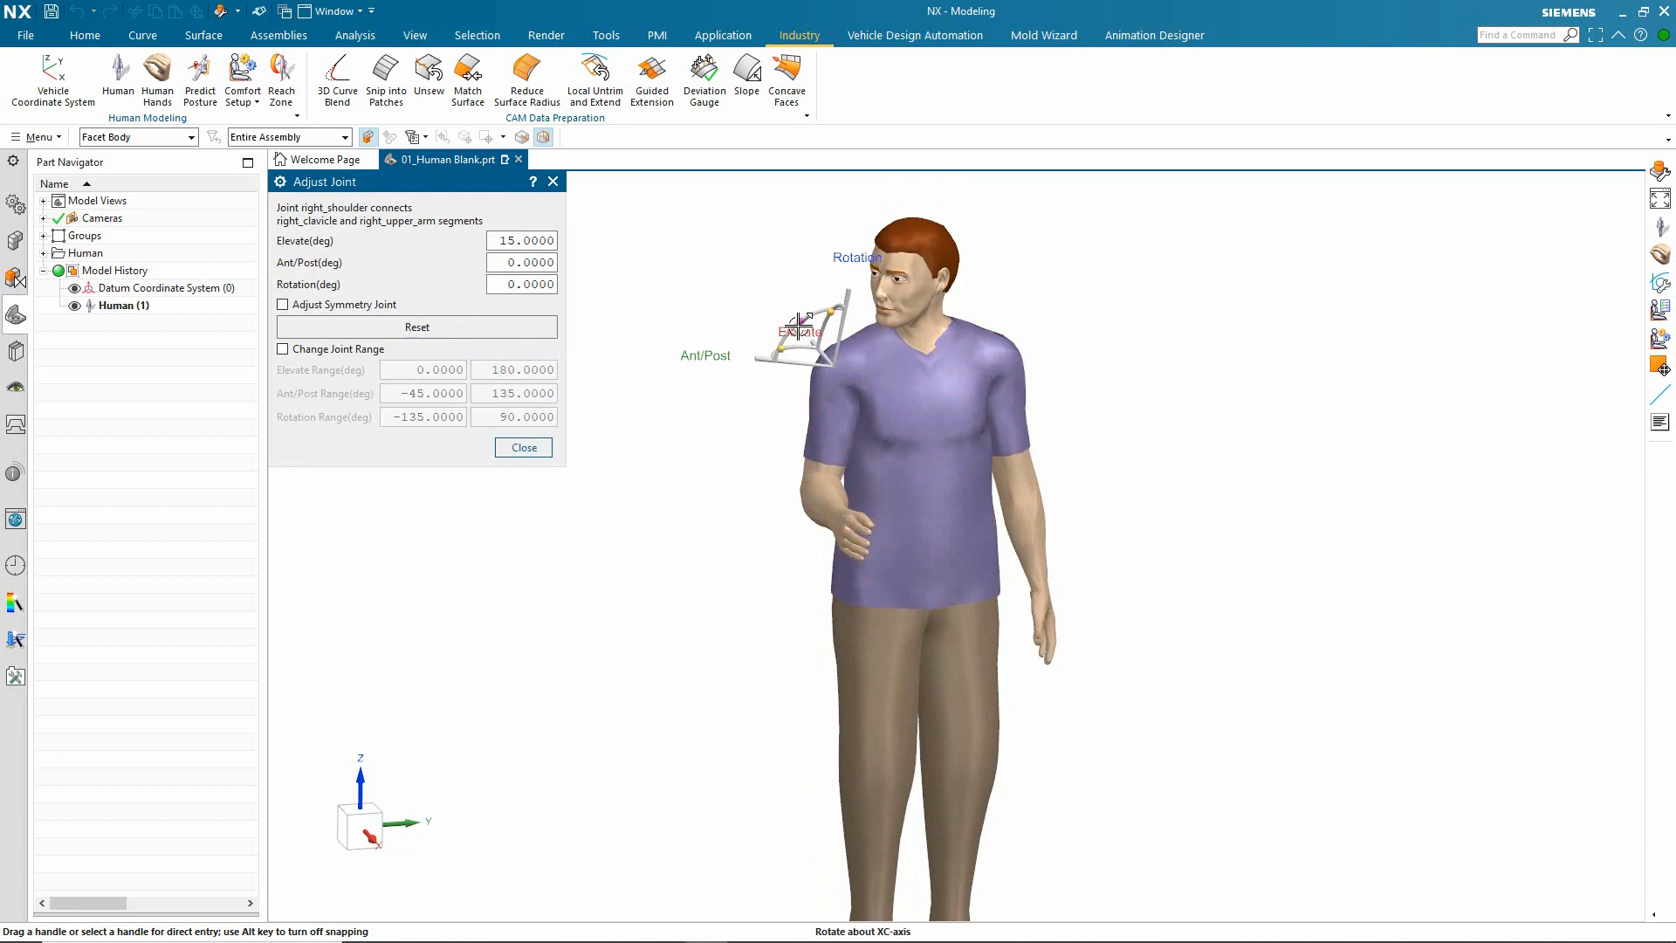
pyautogui.moveTo(799, 326)
pyautogui.mouseDown()
pyautogui.moveTo(894, 346)
pyautogui.moveTo(910, 308)
pyautogui.moveTo(821, 321)
pyautogui.mouseUp()
pyautogui.click(282, 304)
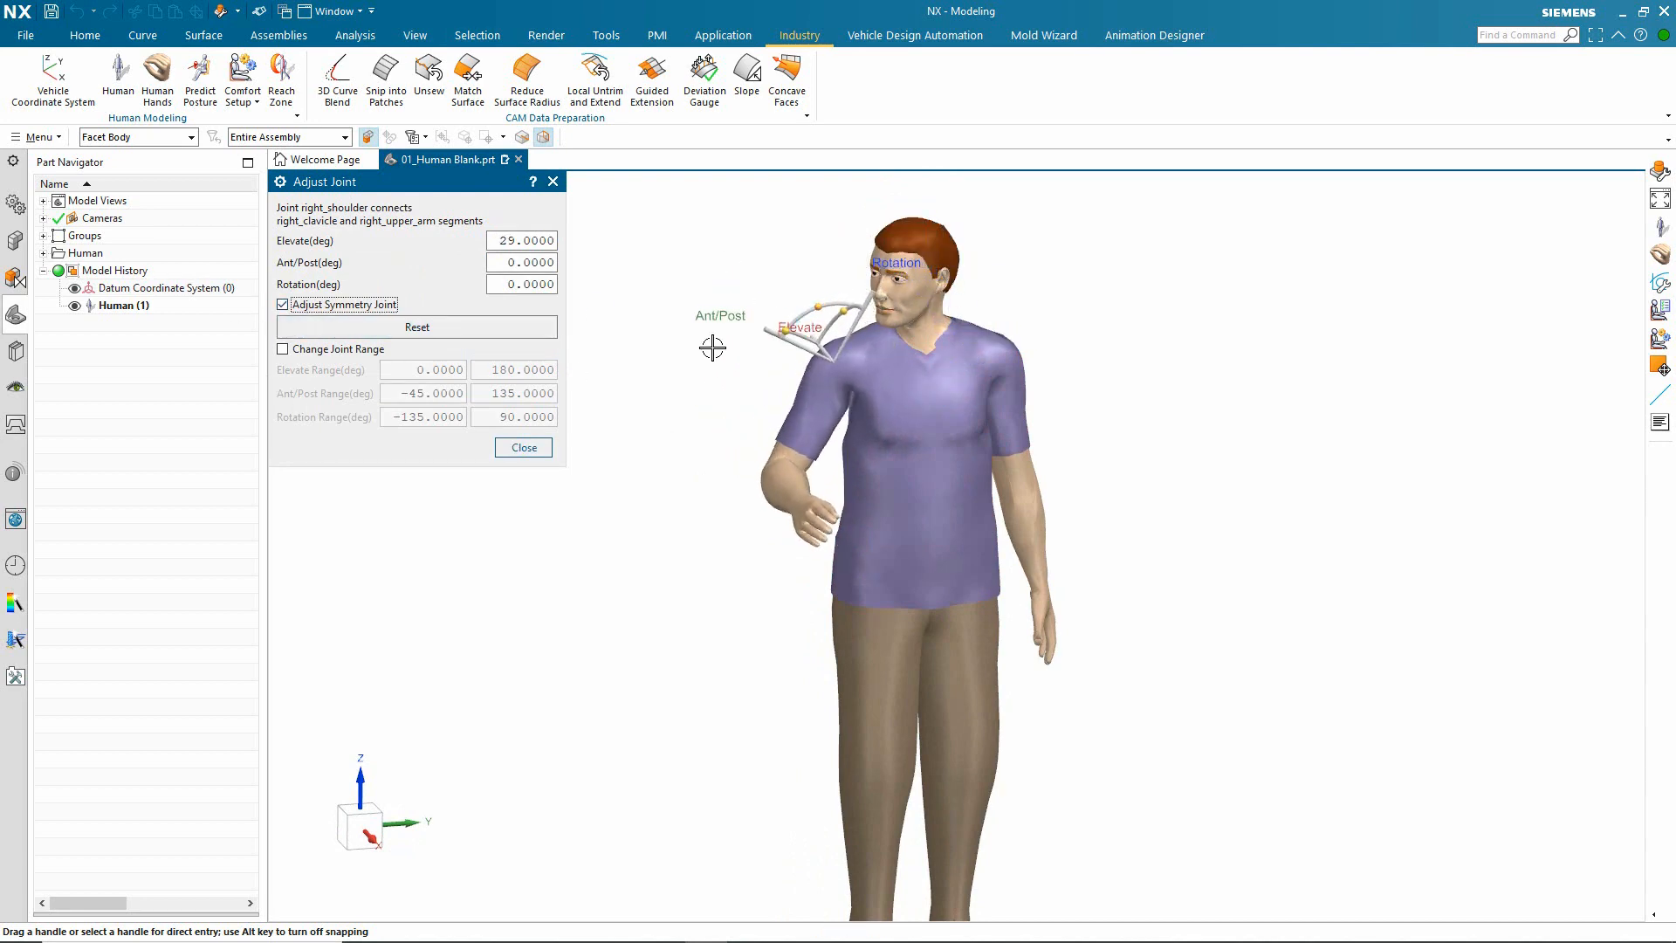
pyautogui.moveTo(808, 316); pyautogui.dragTo(822, 294)
pyautogui.moveTo(832, 286); pyautogui.dragTo(812, 289)
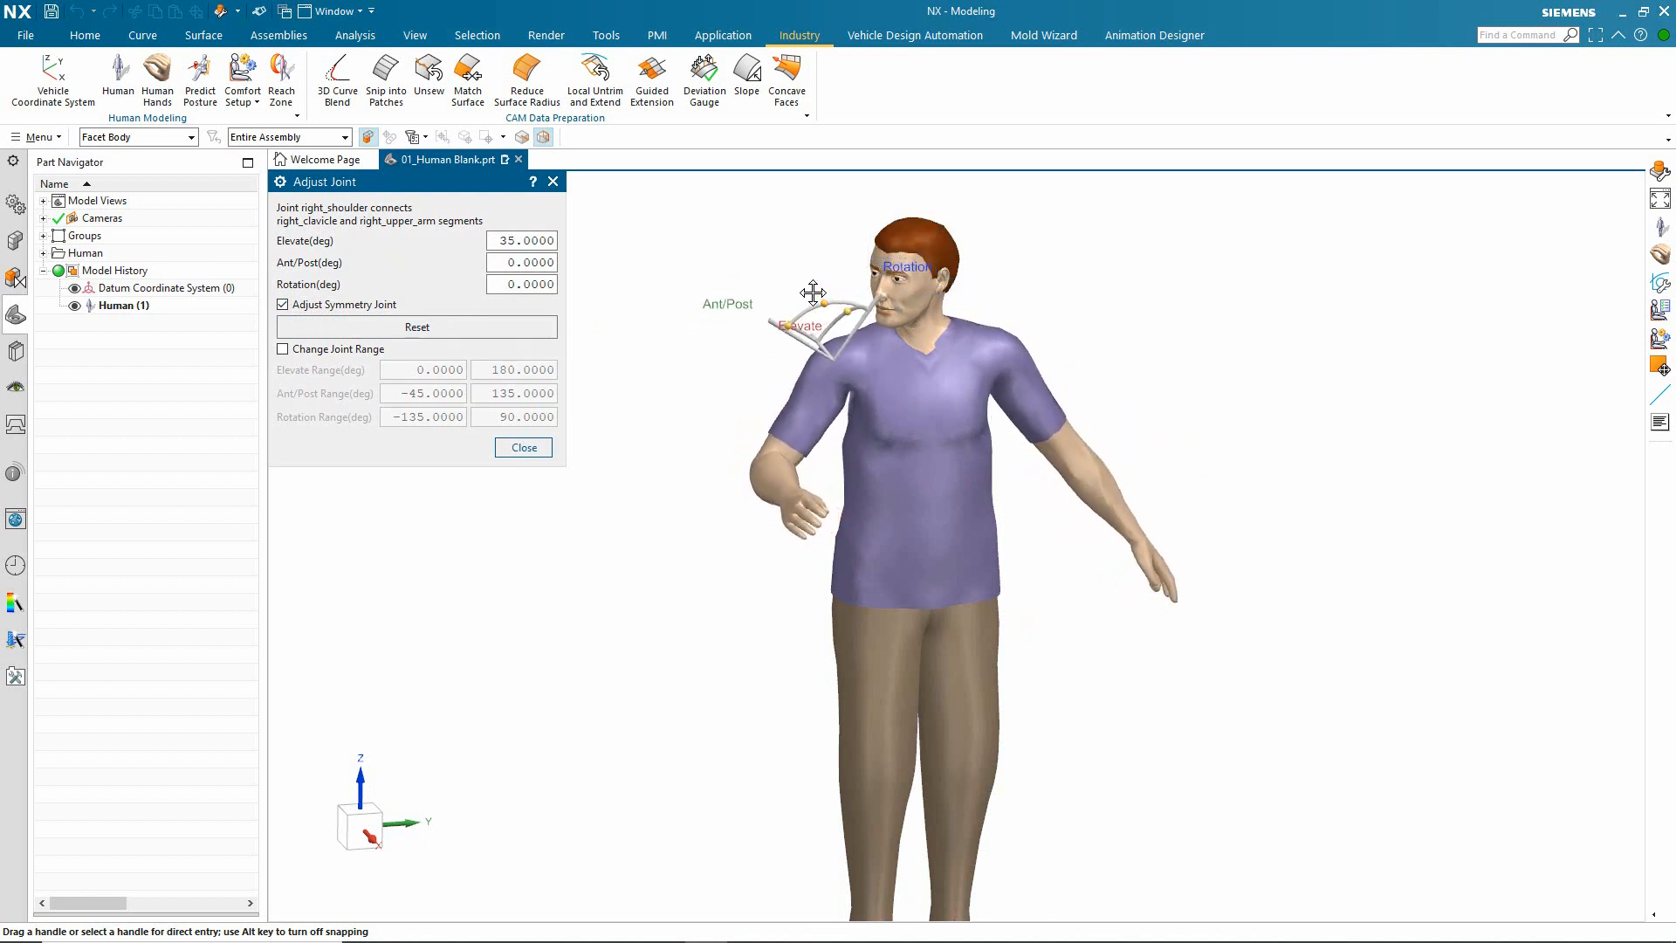
pyautogui.click(524, 447)
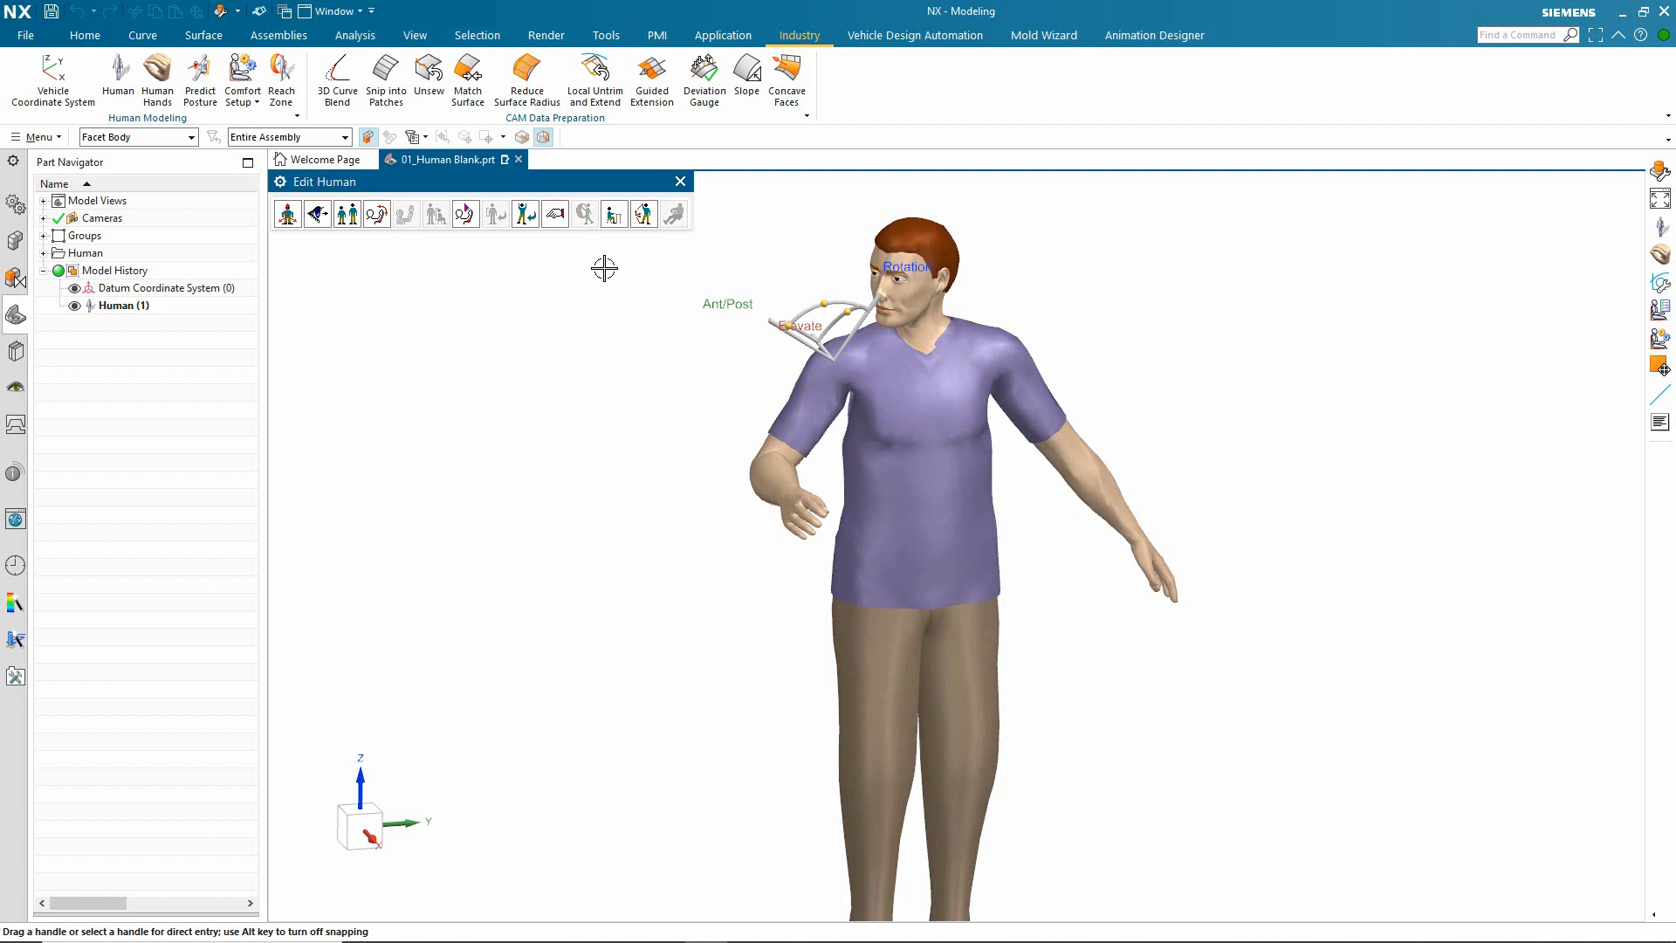
# Step: Apply the Walking_double_support quick posture from the human posture library, followed by the quick posture with both arms outstretched sideways
pyautogui.click(614, 215)
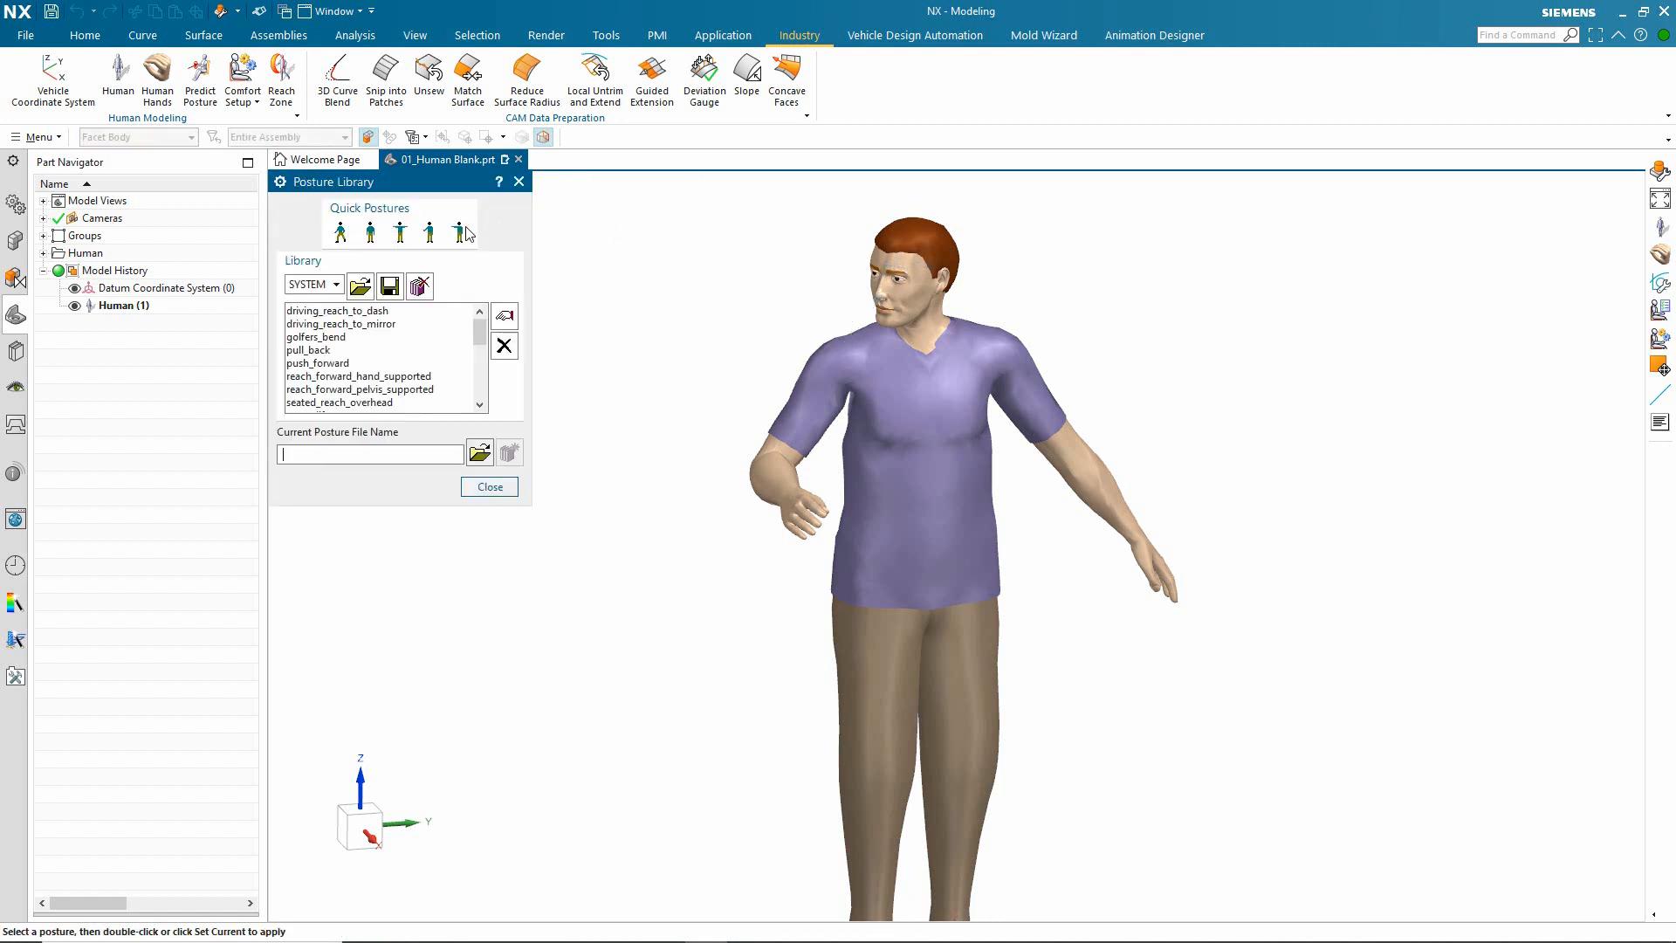
pyautogui.click(341, 234)
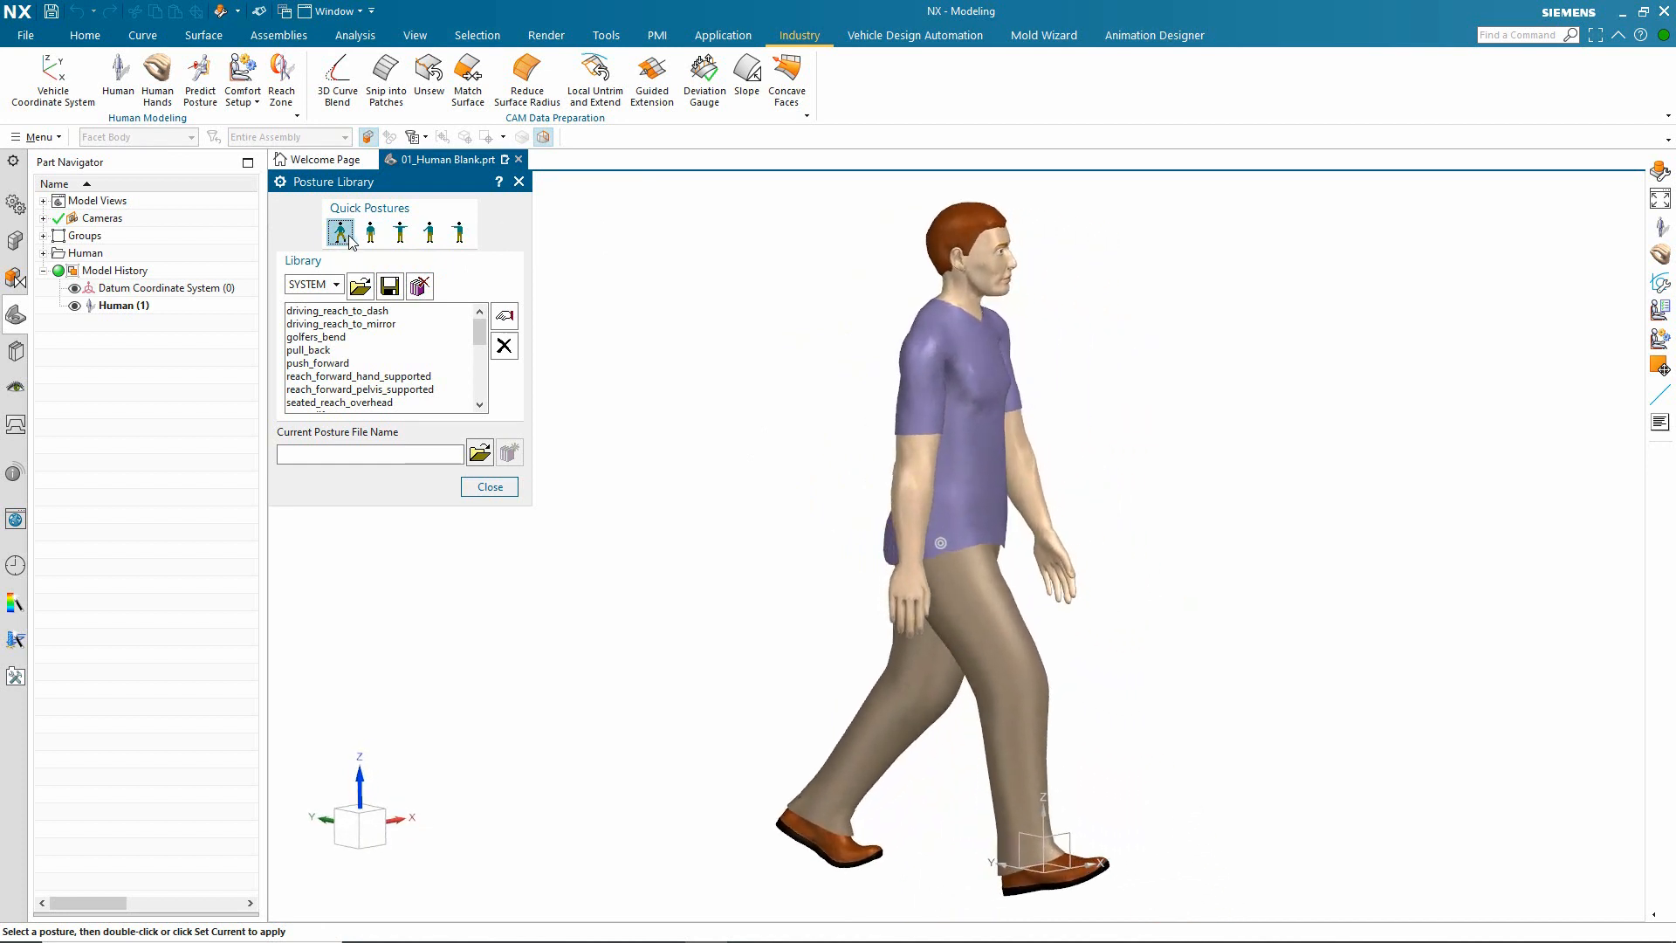
pyautogui.click(408, 238)
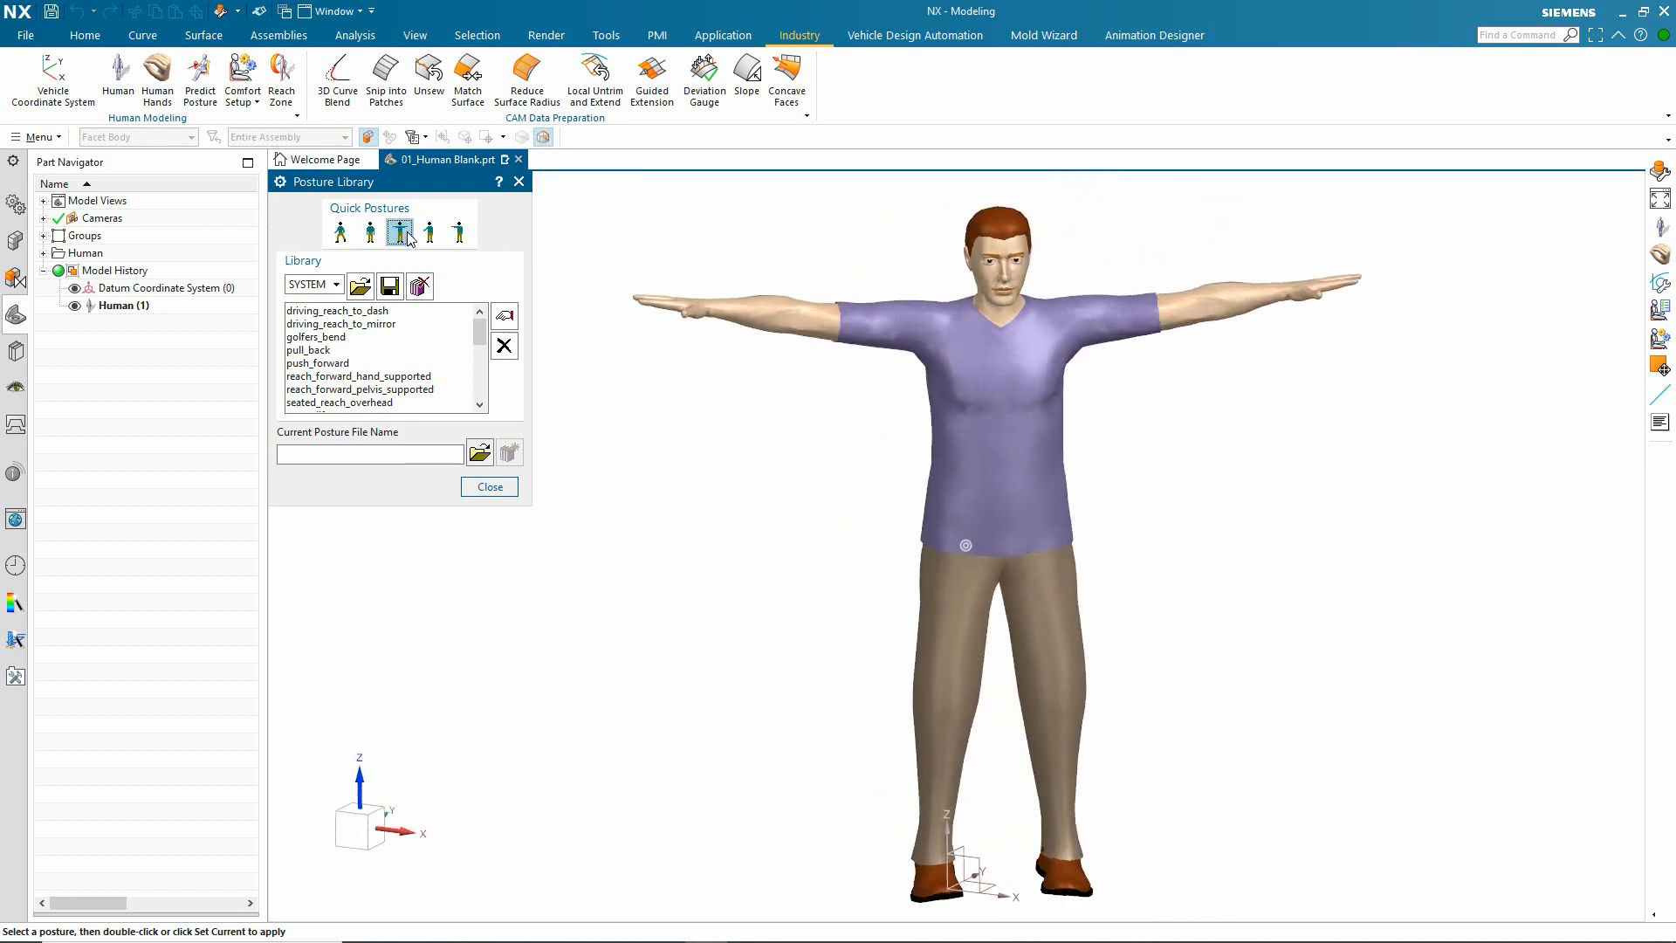
# Step: Try the pull_back and push_forward system postures on the human and finish with seated_working
pyautogui.doubleClick(334, 351)
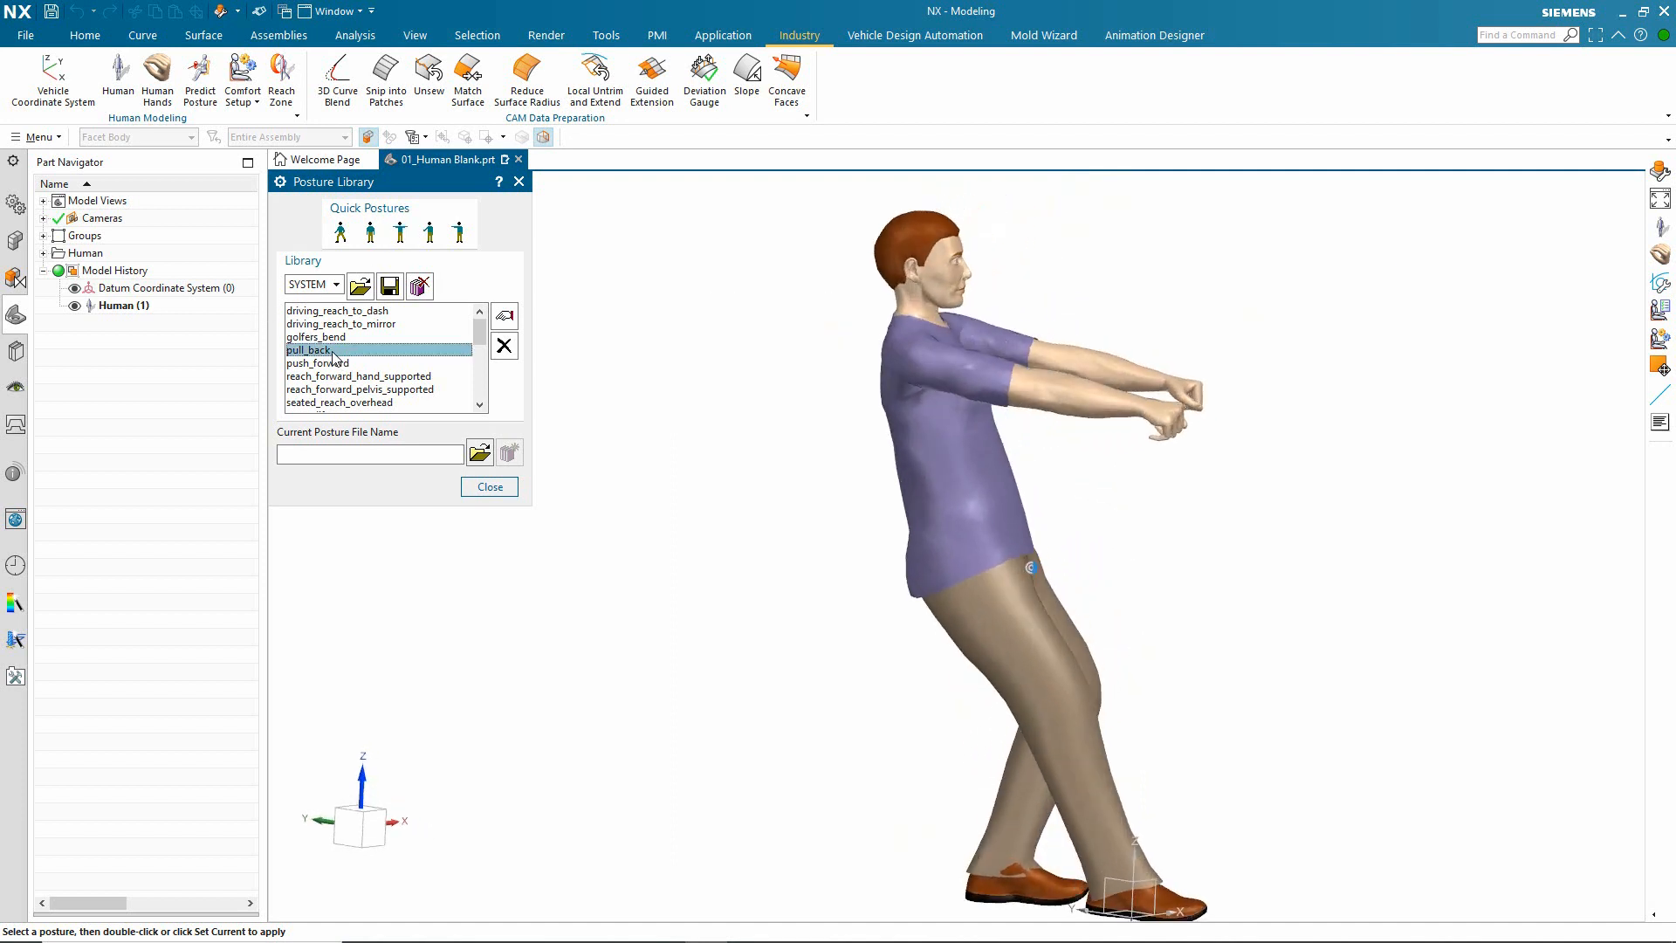
pyautogui.doubleClick(336, 367)
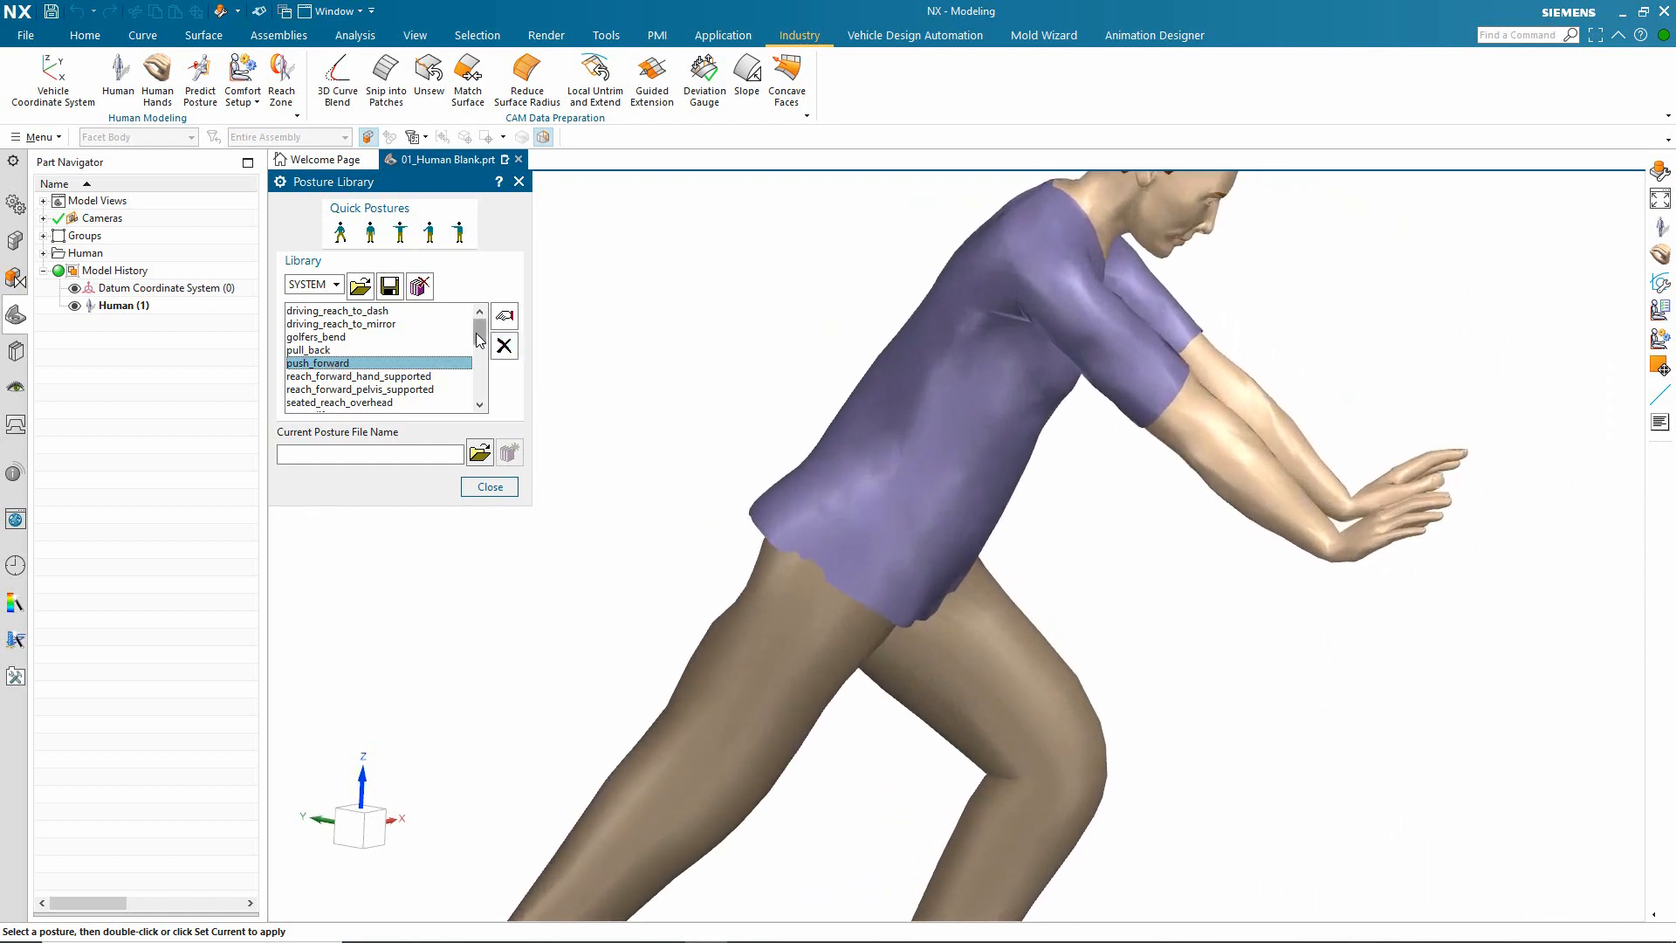
pyautogui.moveTo(477, 333); pyautogui.dragTo(480, 381)
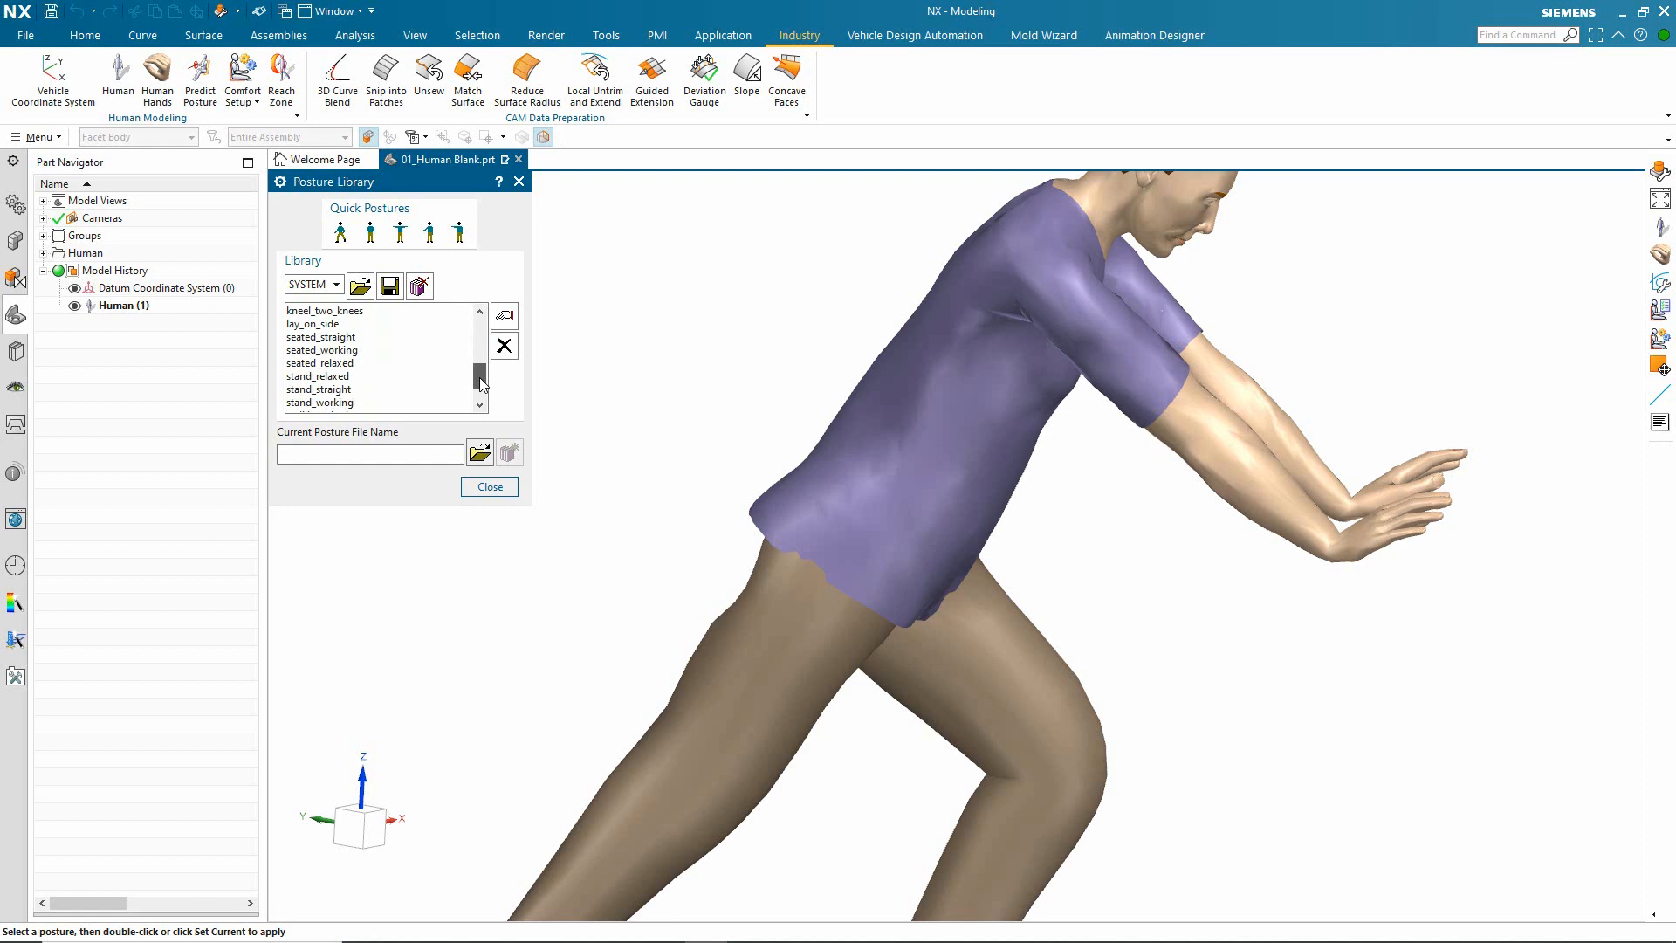
pyautogui.doubleClick(354, 351)
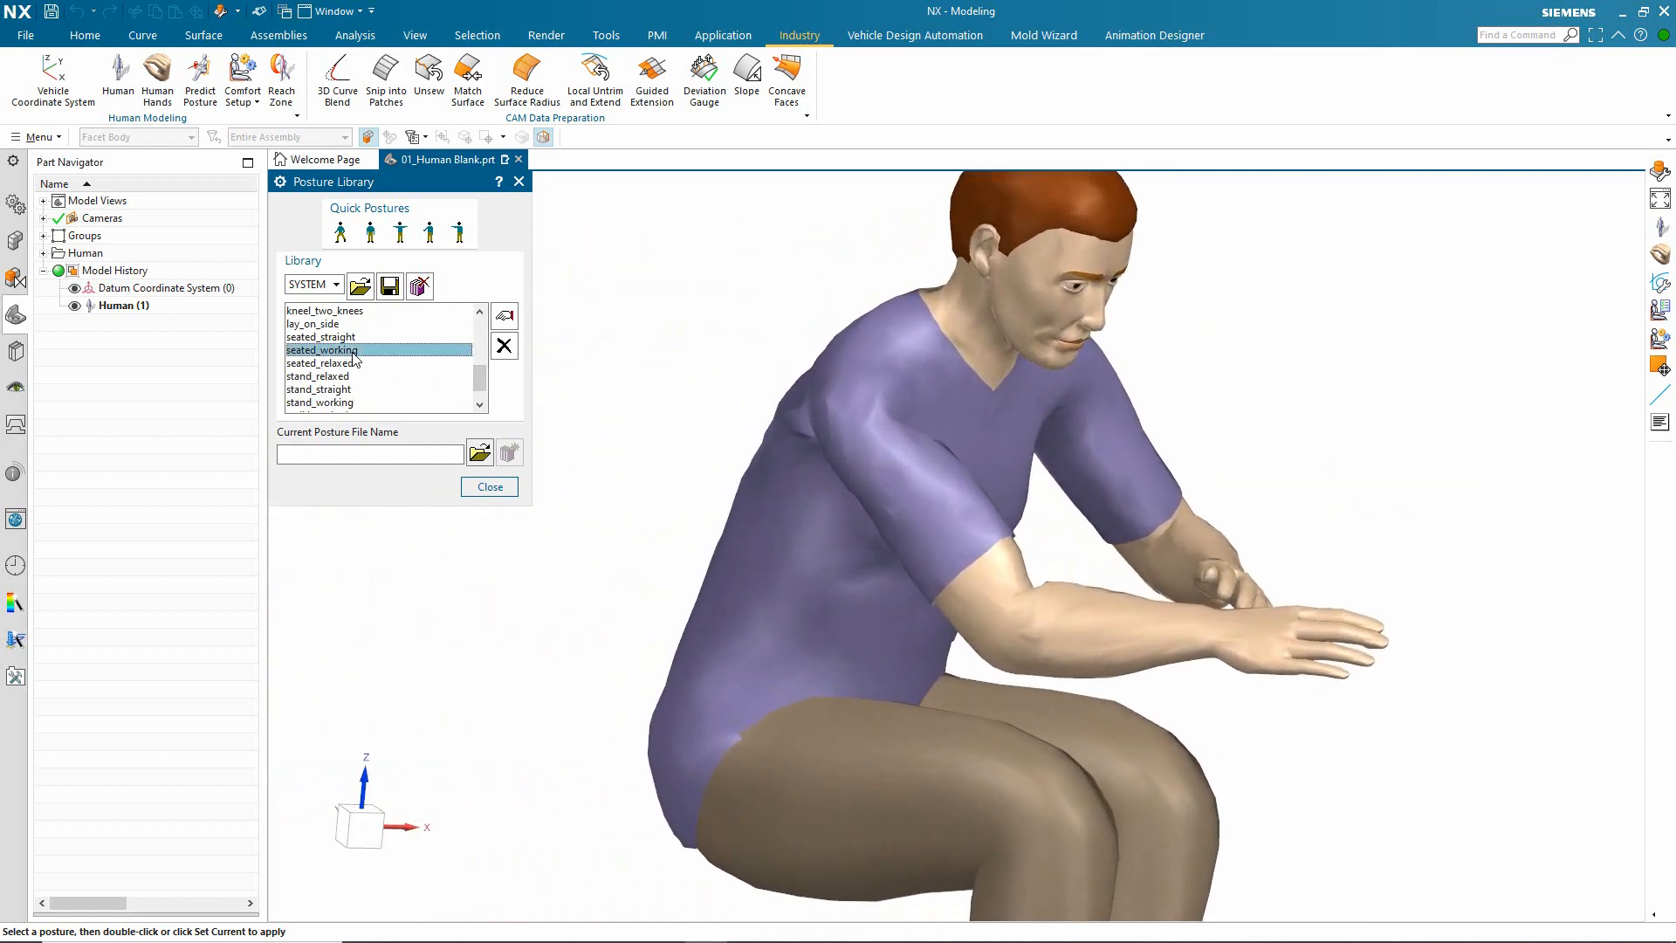
# Step: Apply the stand_working system posture to the human, followed by the upright standing quick posture, and close the posture library
pyautogui.doubleClick(347, 403)
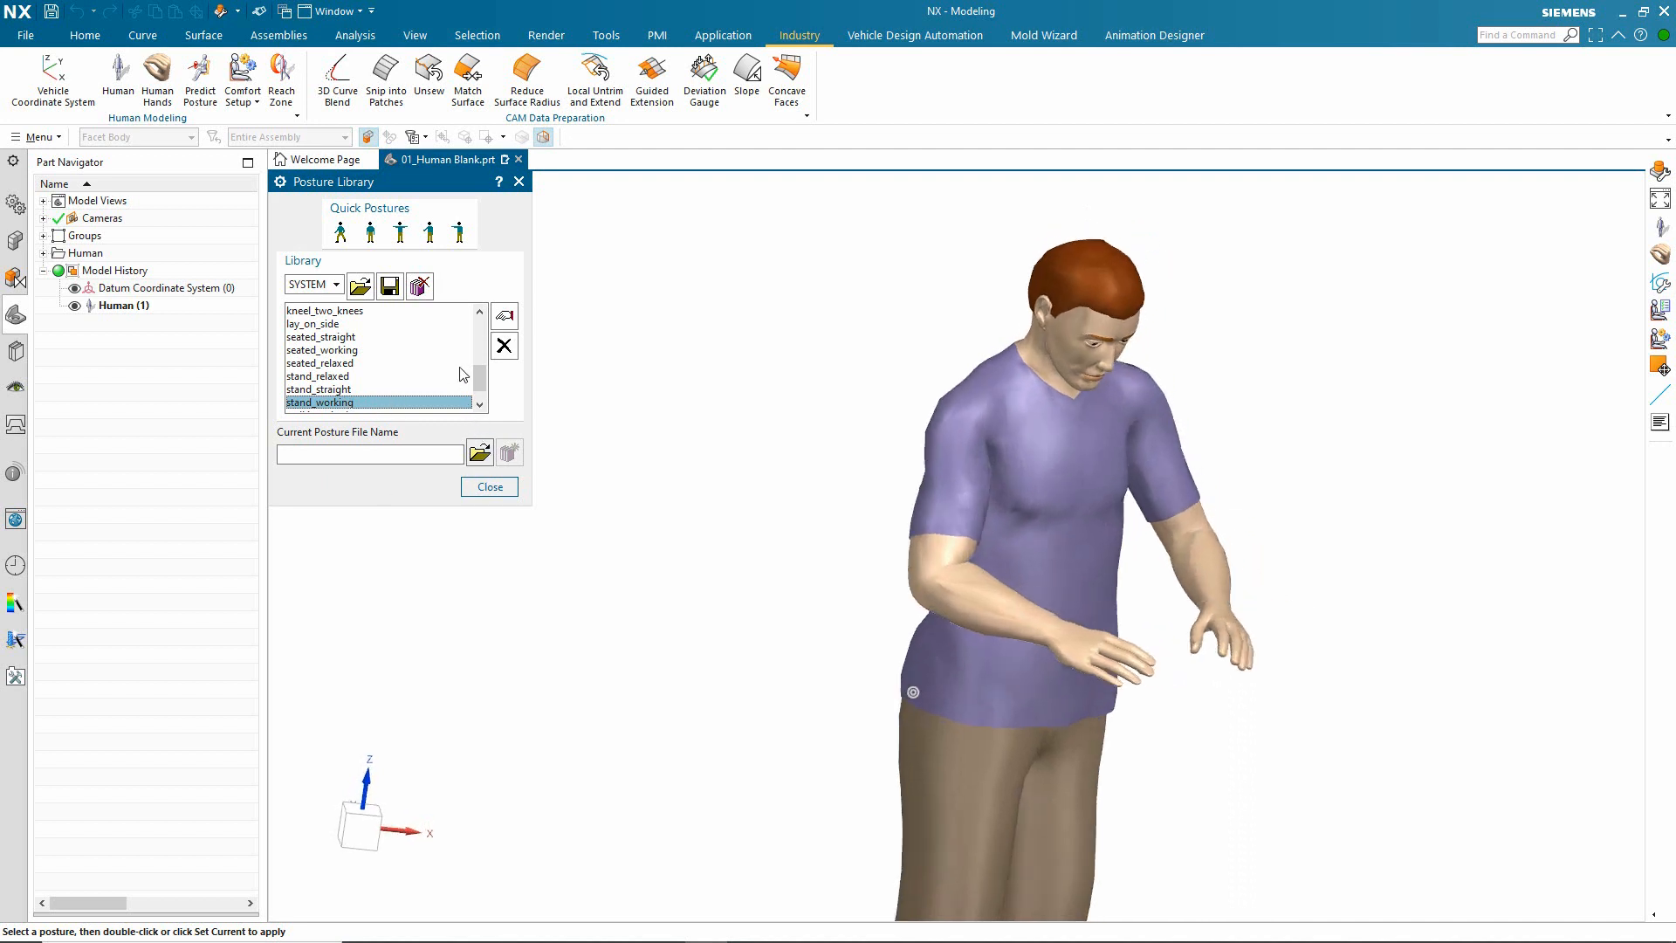
pyautogui.click(380, 239)
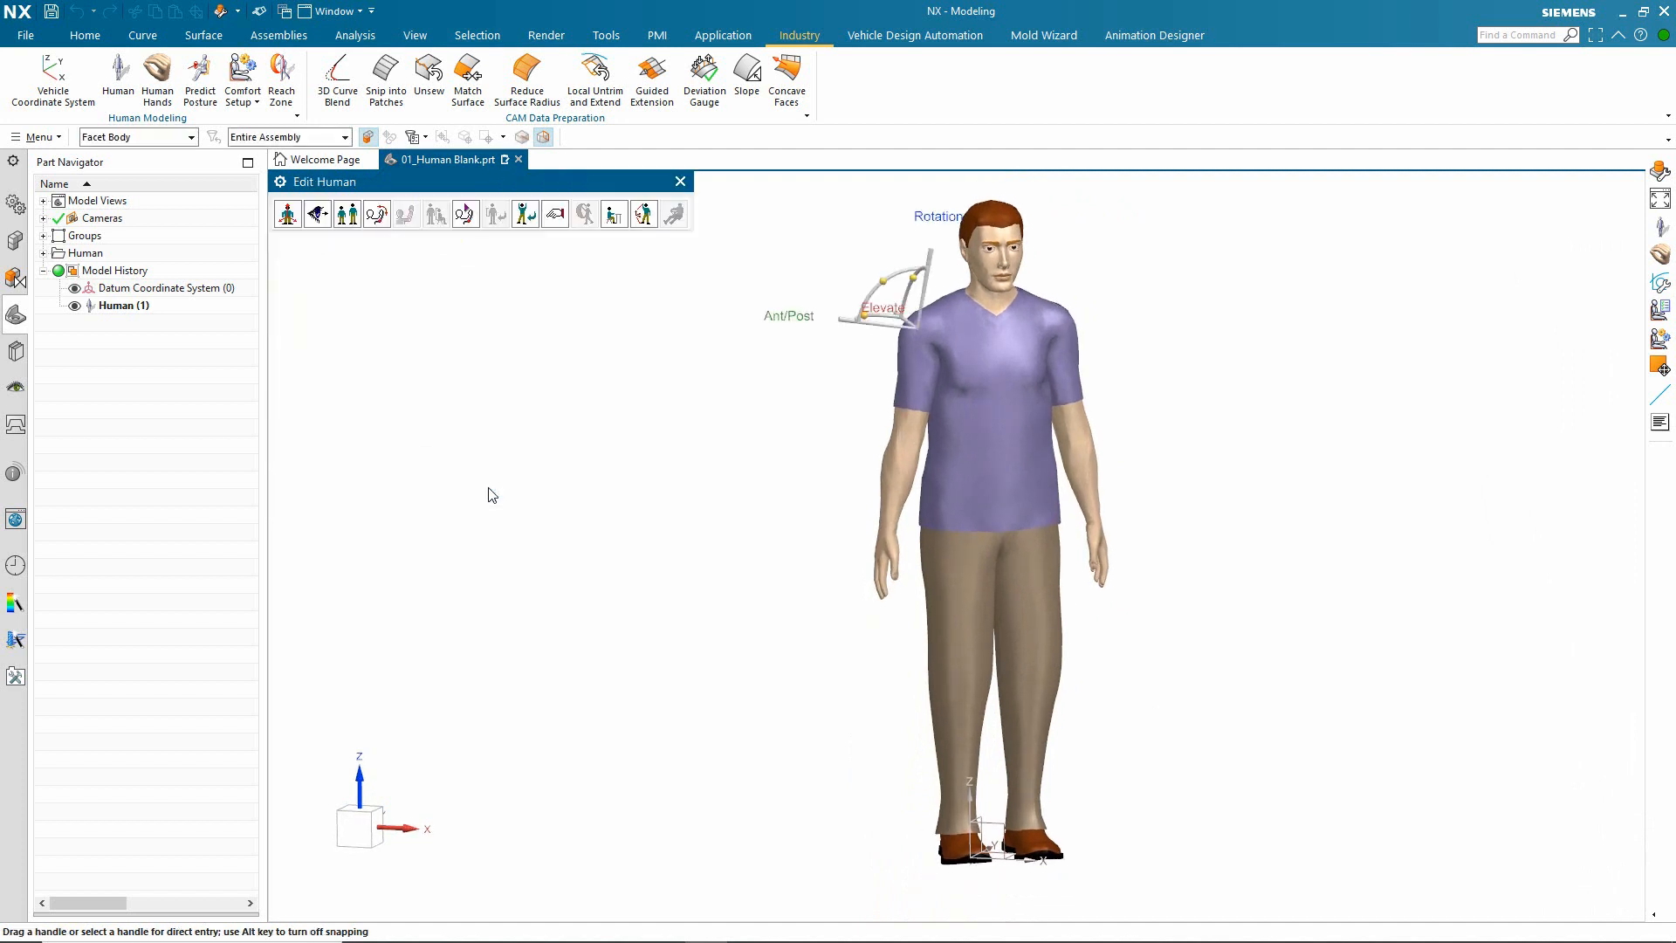
pyautogui.click(489, 487)
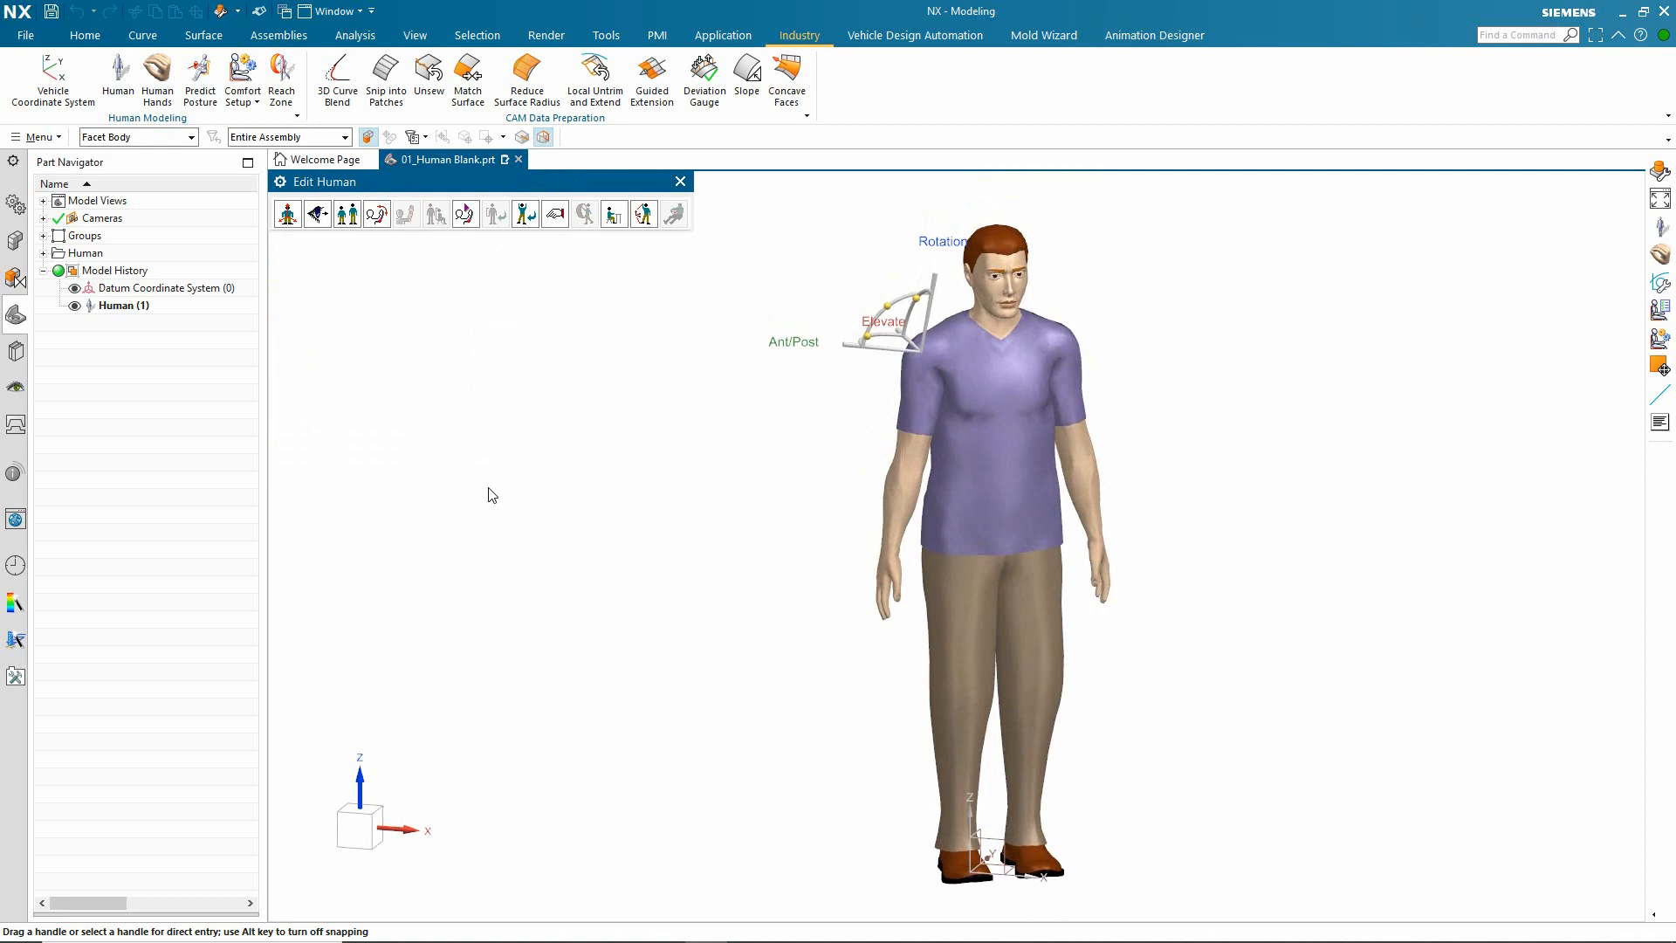
# Step: Start Inverse Kinematics in Dynamic Drag mode for the head and shift its gaze target in front of the face
pyautogui.click(644, 215)
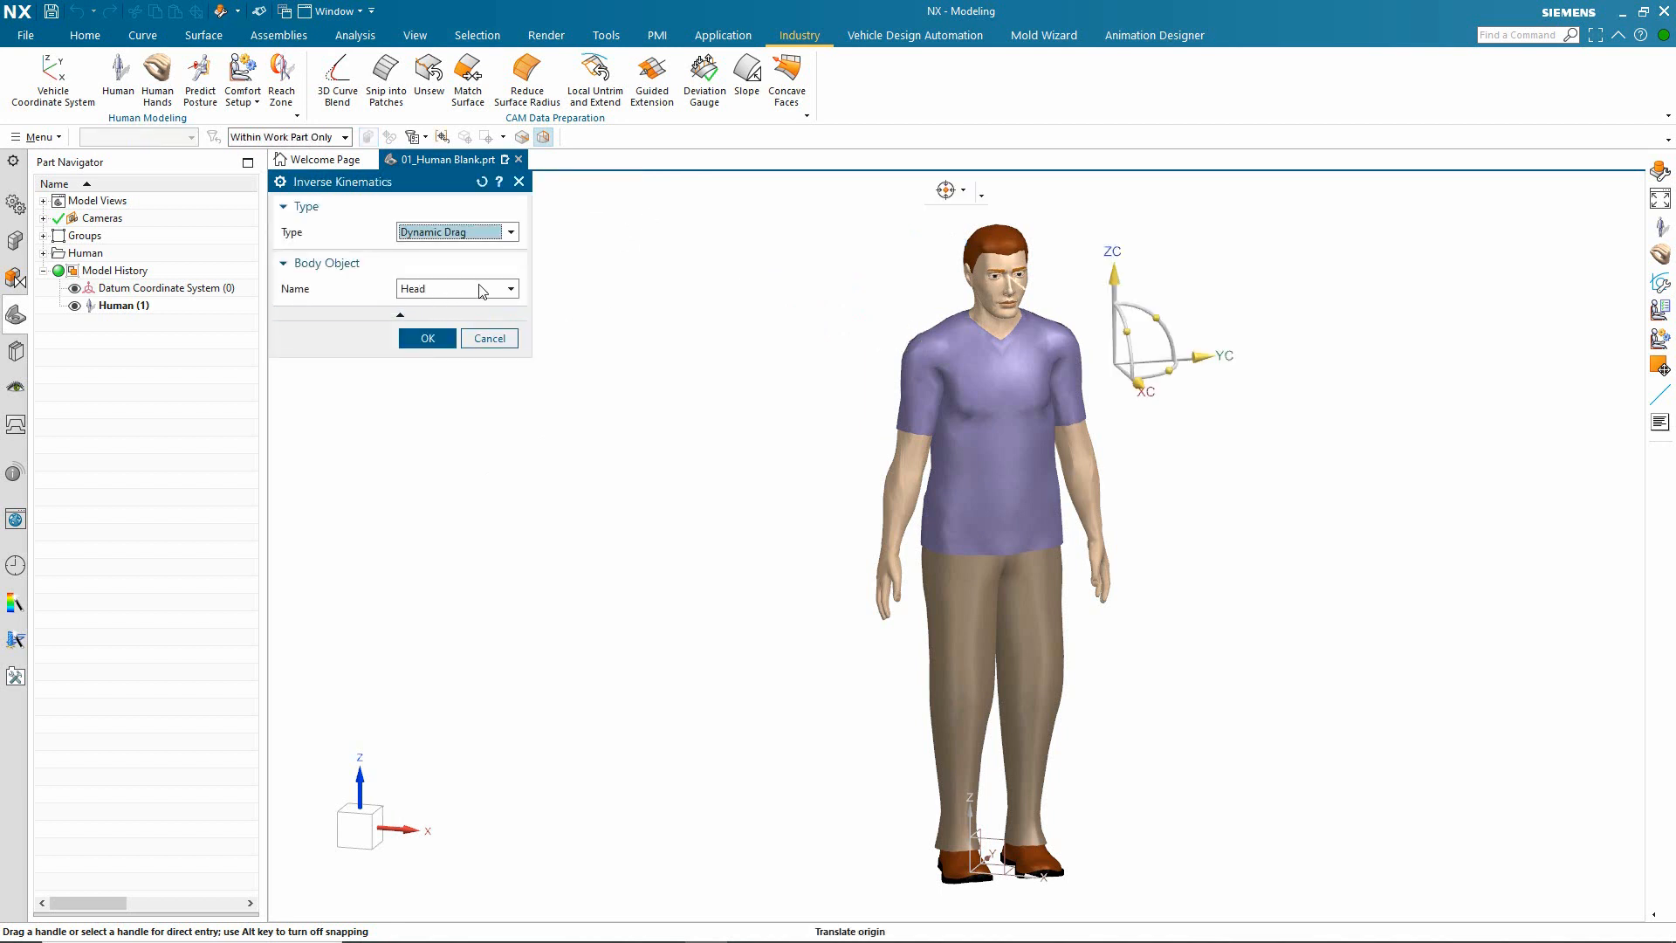
pyautogui.moveTo(486, 442); pyautogui.dragTo(1205, 402, button='middle')
pyautogui.moveTo(1205, 402); pyautogui.dragTo(1031, 336)
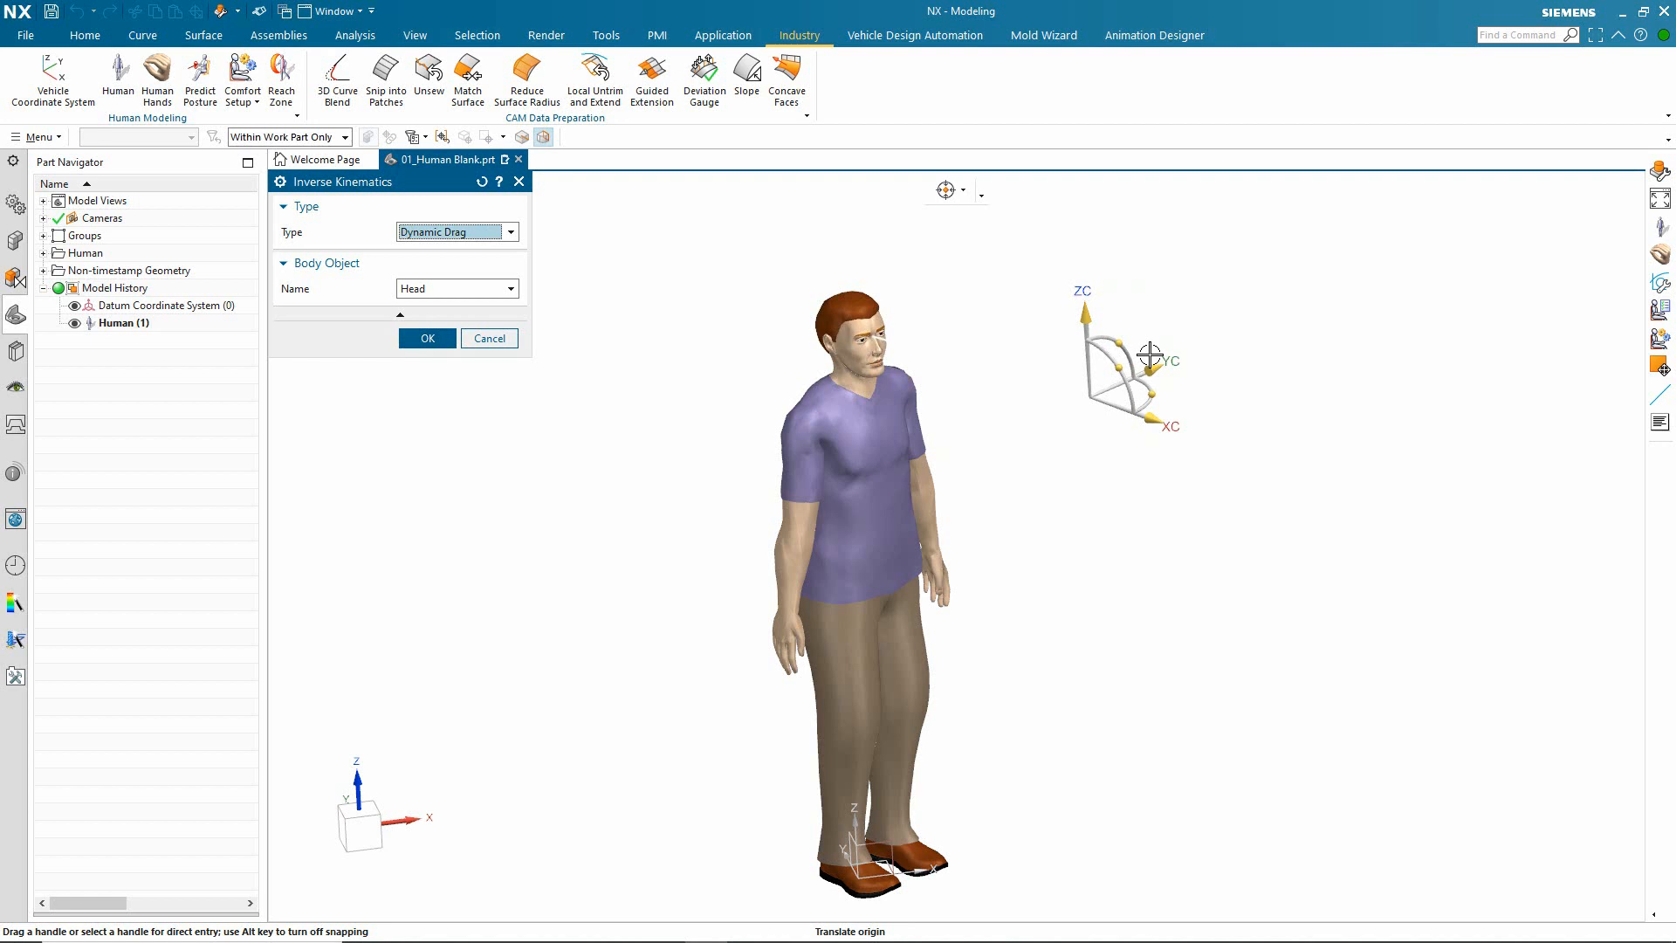
pyautogui.moveTo(1150, 355); pyautogui.dragTo(1118, 363, button='middle')
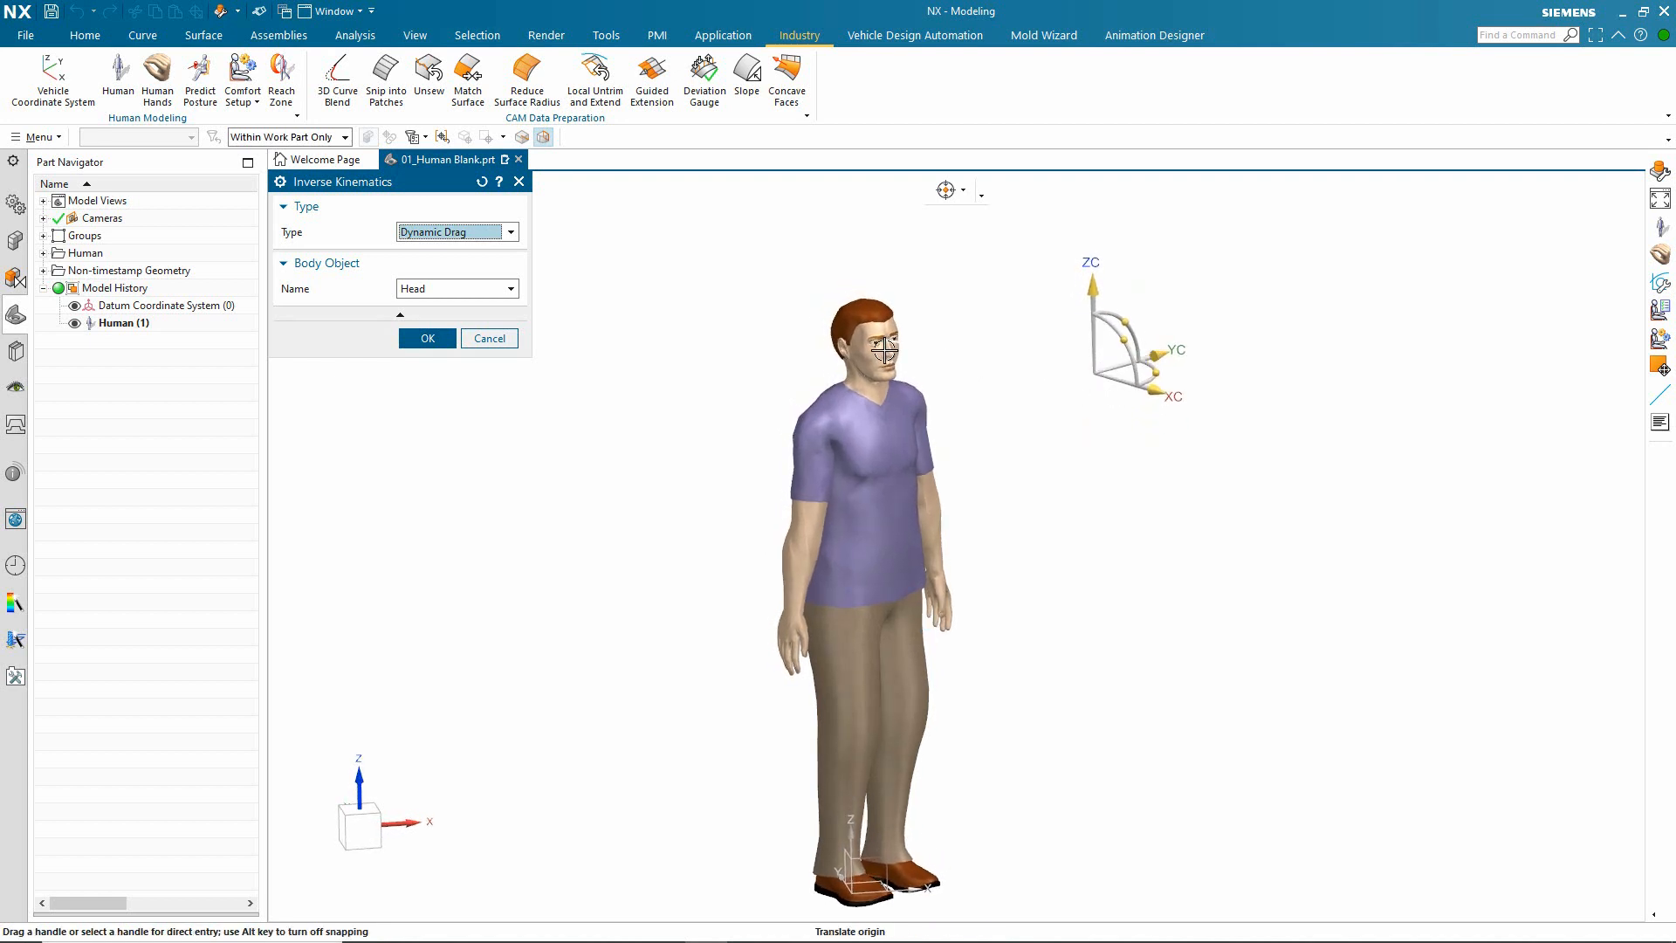
pyautogui.scroll(-3, 1126, 419)
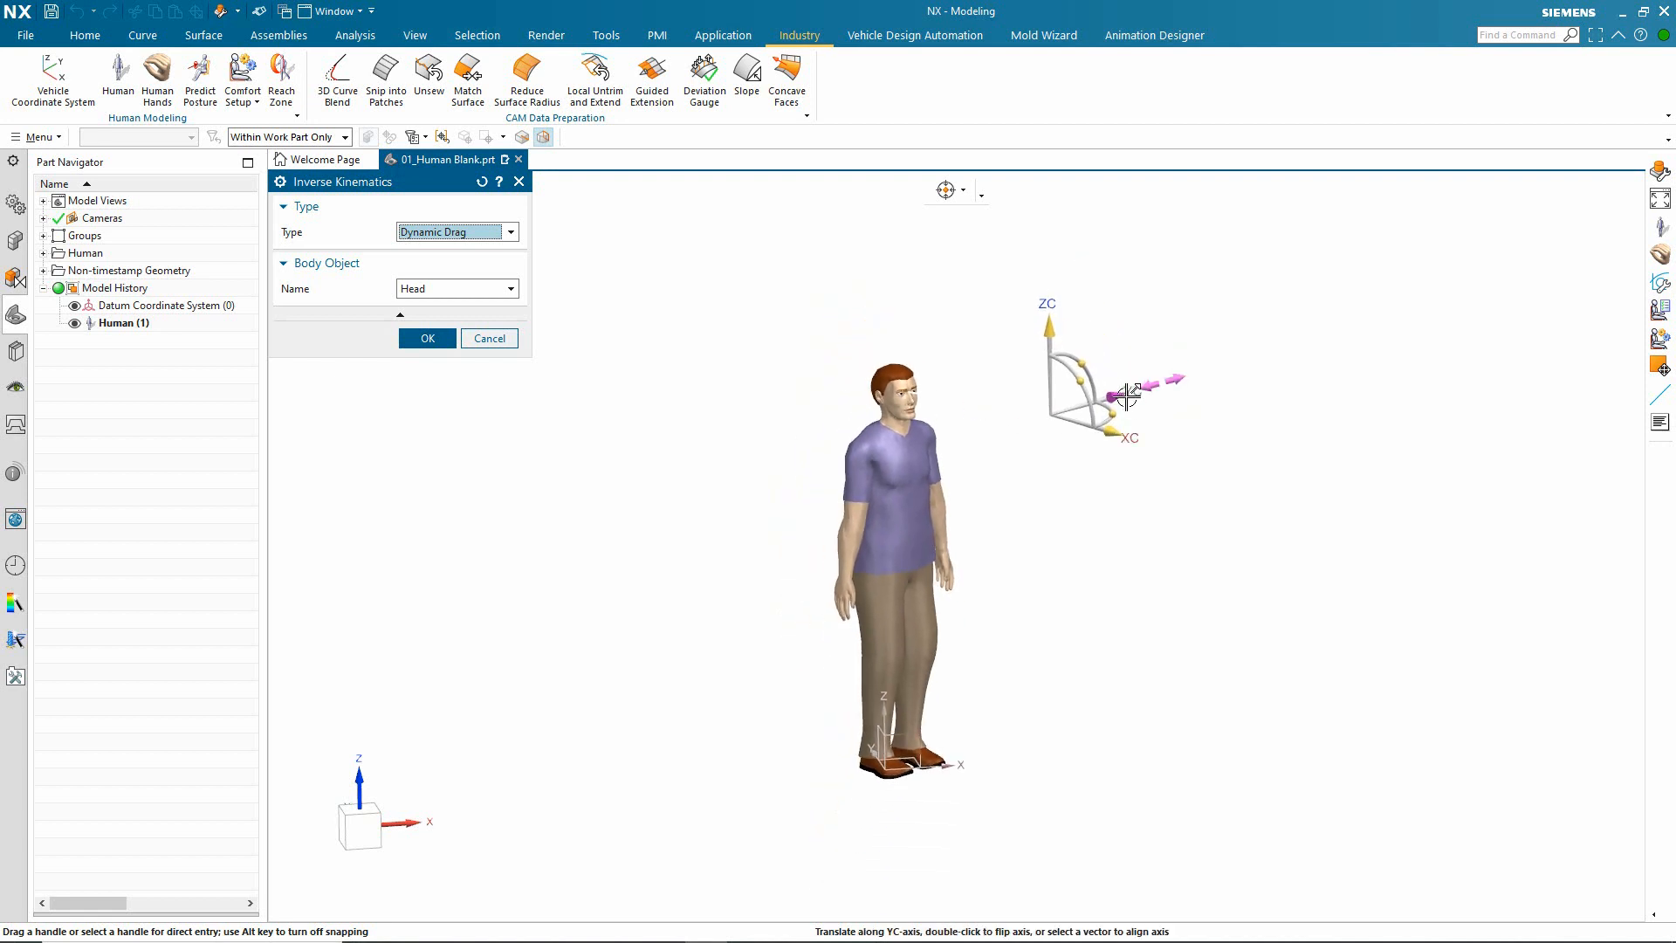
pyautogui.moveTo(1095, 402); pyautogui.dragTo(1299, 431)
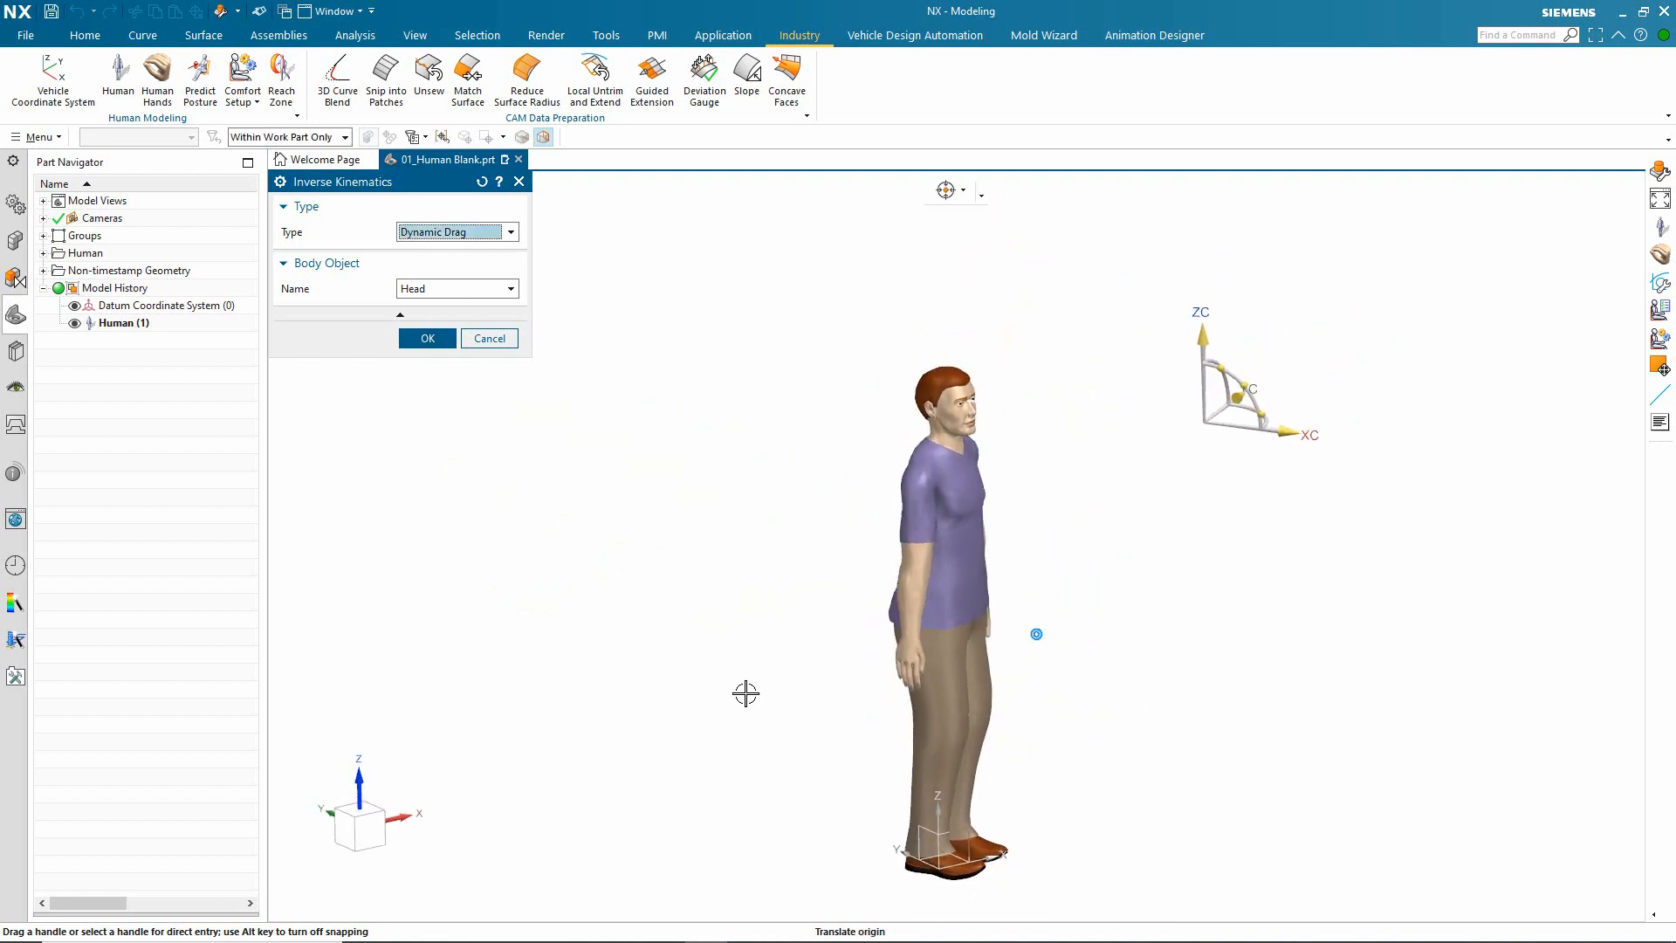
pyautogui.scroll(2, 758, 646)
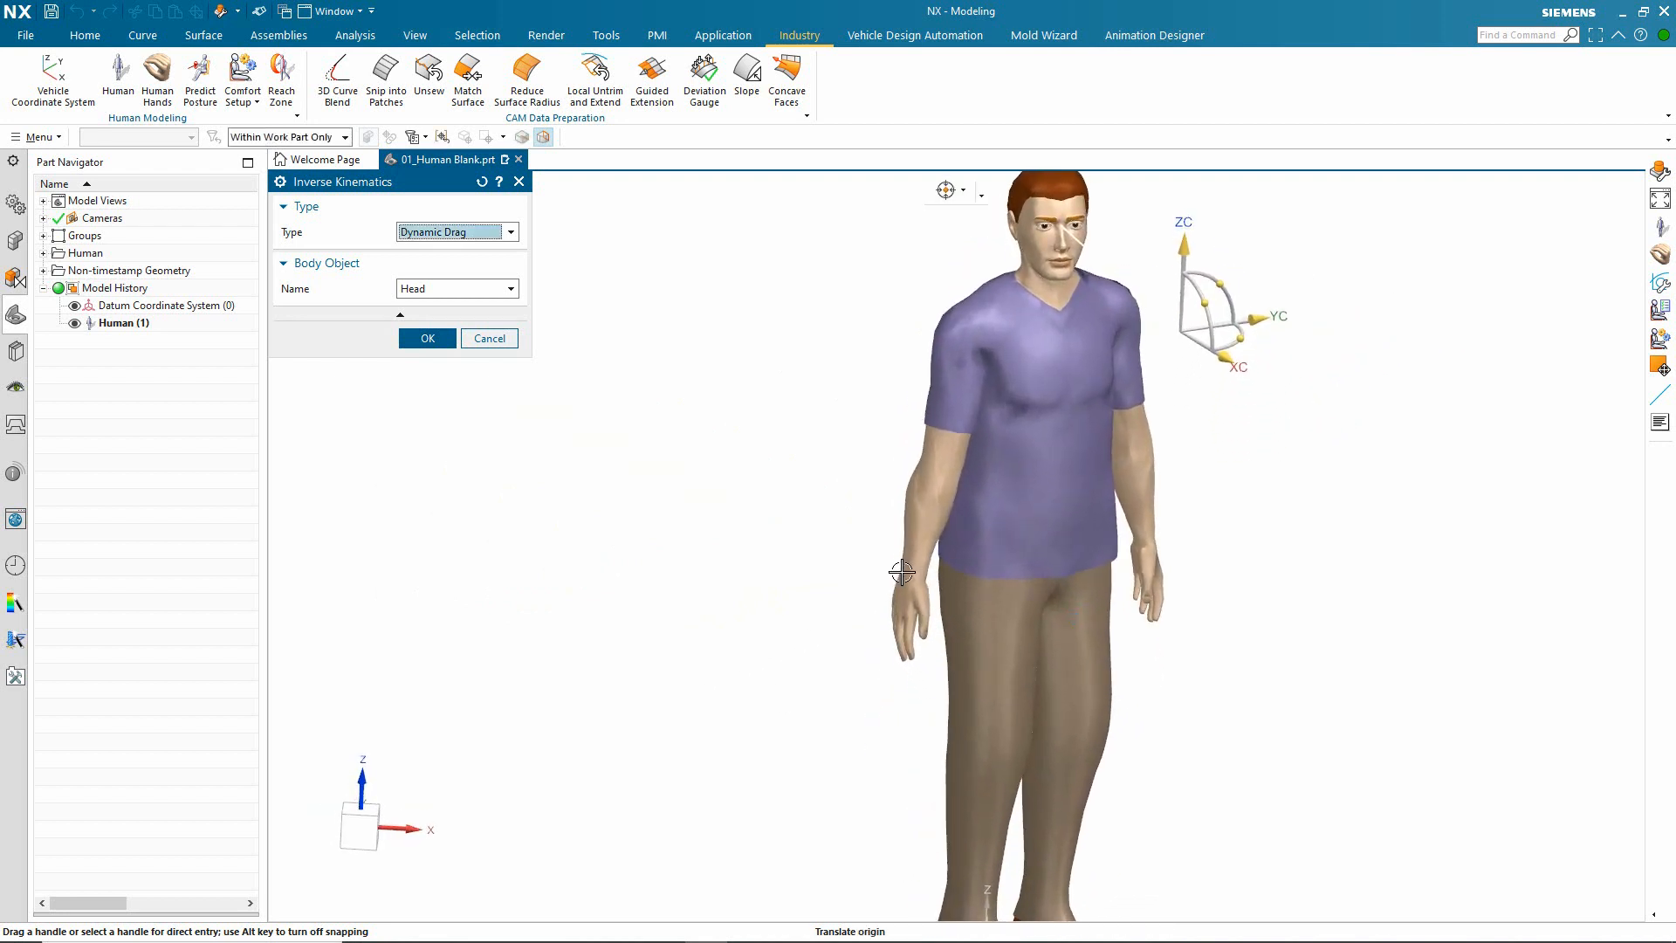
# Step: Choose Left Hand as the inverse kinematics body object and pull its target away from the body so the left arm reaches out
pyautogui.click(450, 289)
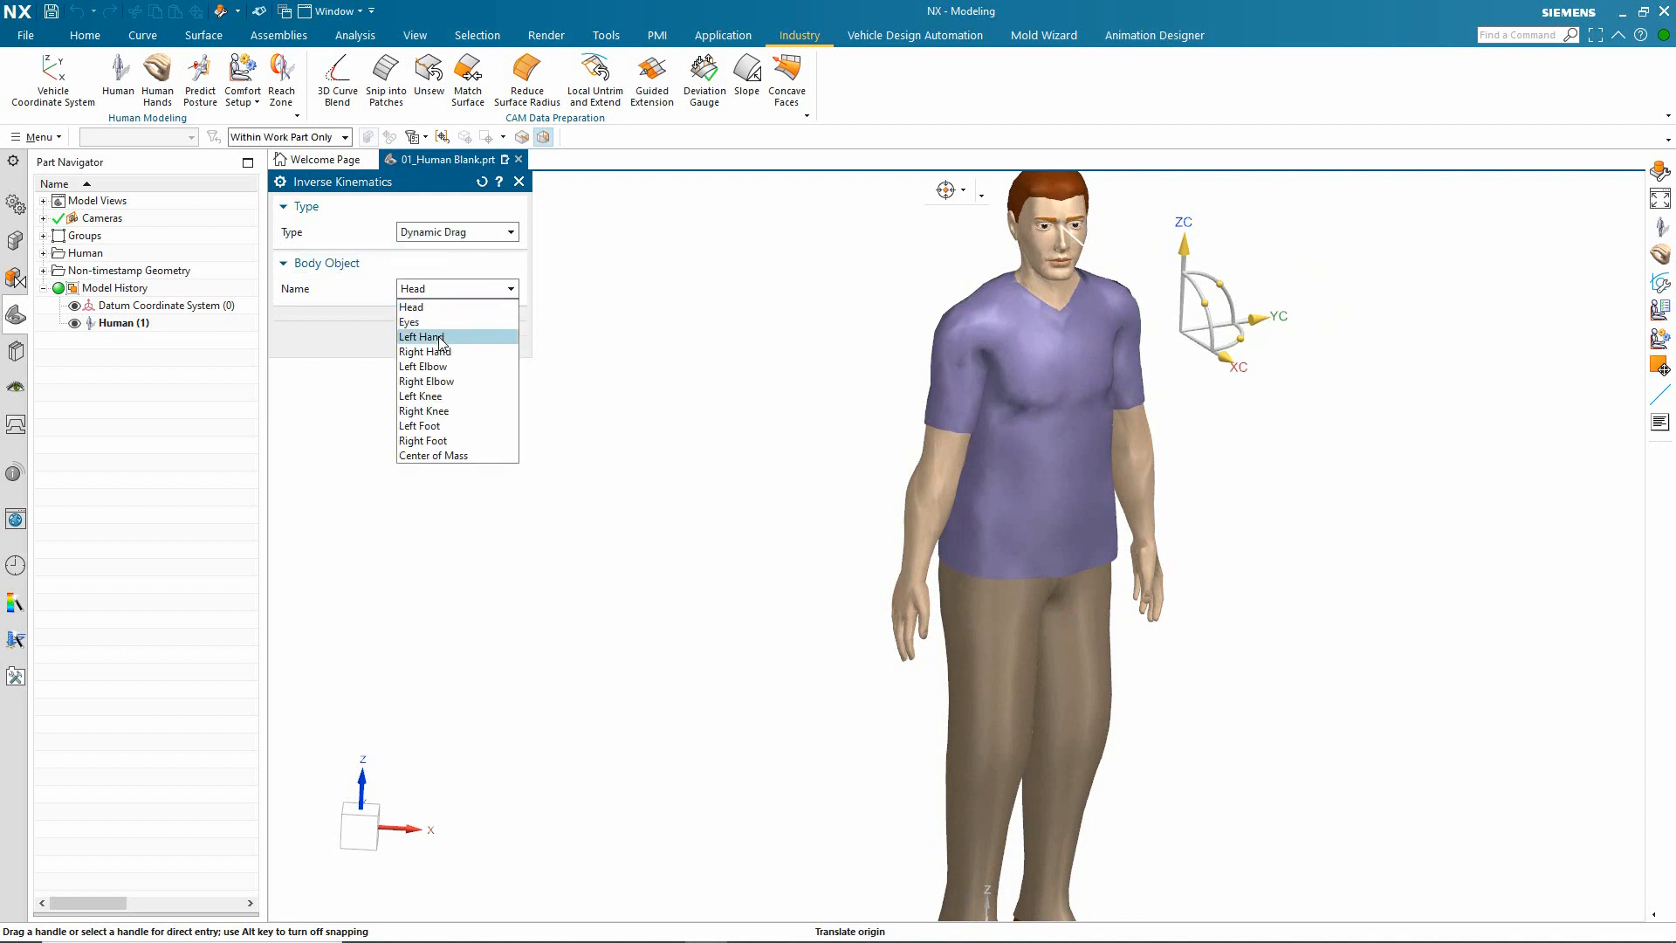
pyautogui.click(441, 336)
pyautogui.scroll(-3, 644, 531)
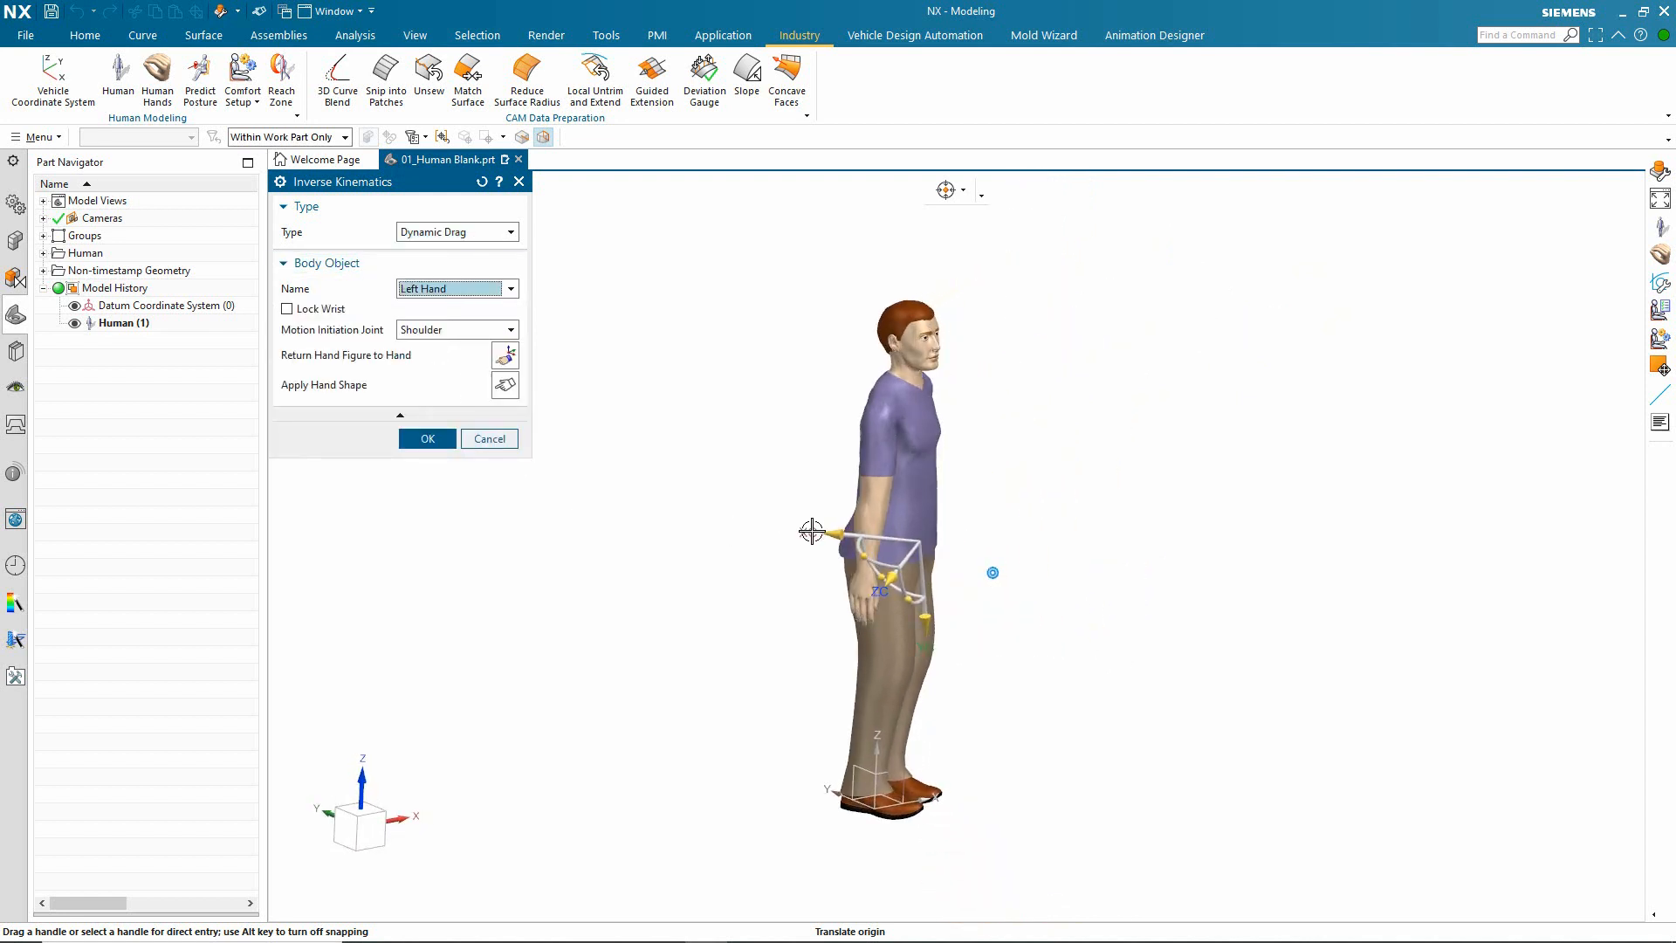
pyautogui.scroll(2, 812, 529)
pyautogui.moveTo(818, 535); pyautogui.dragTo(1395, 494)
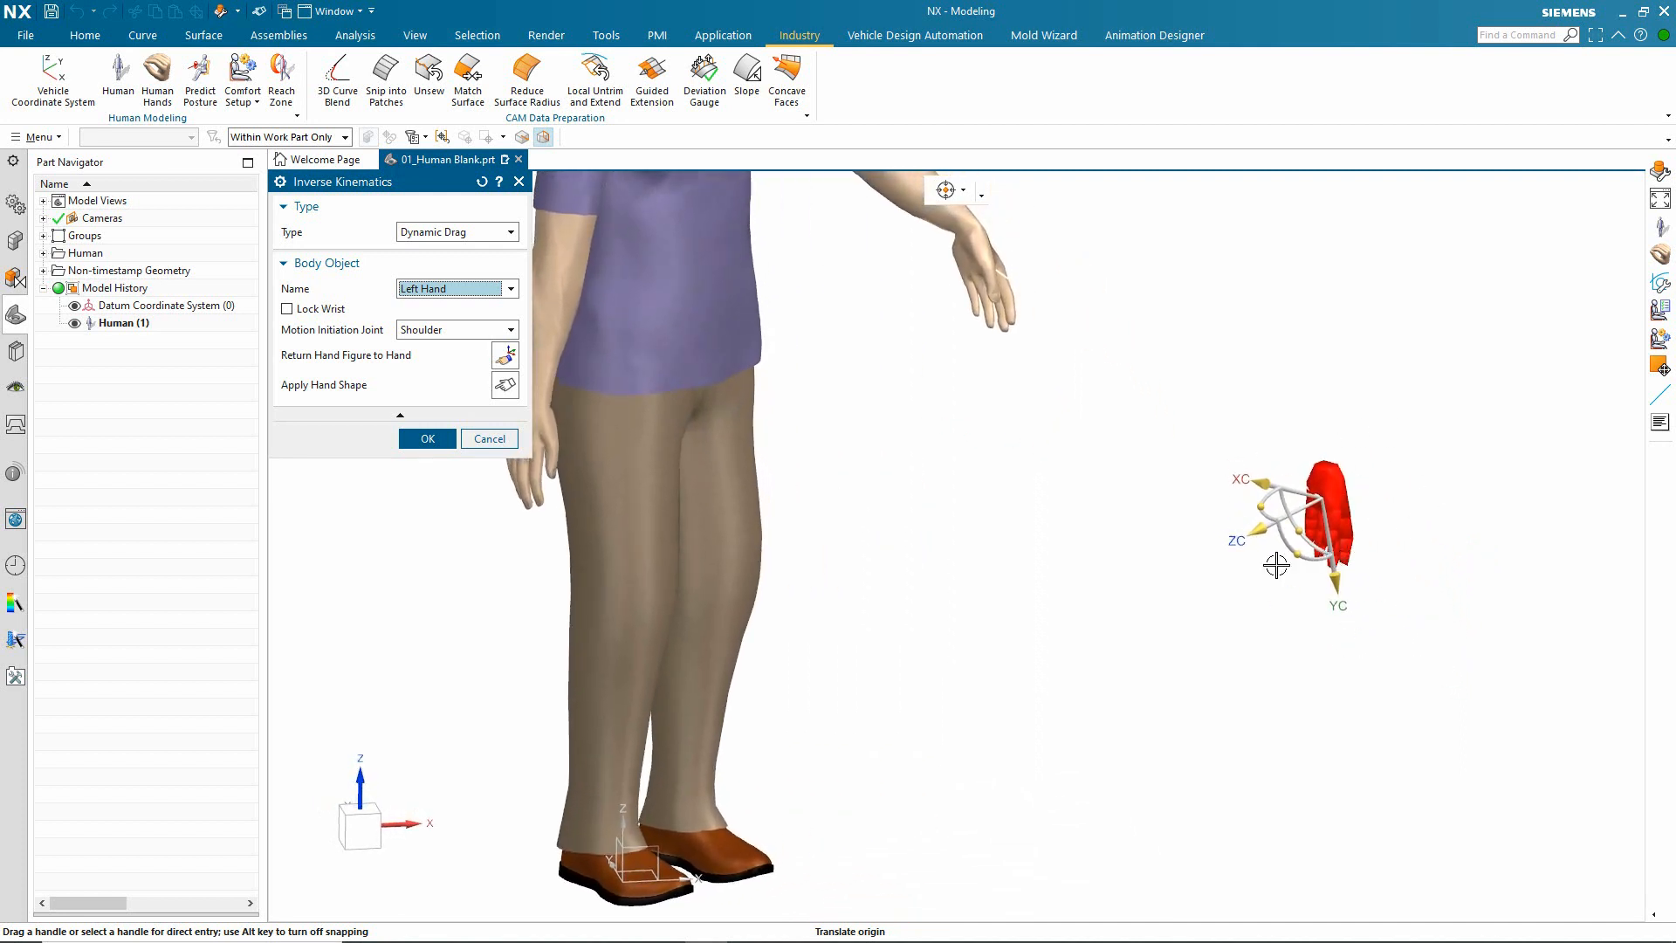
# Step: Reorient the left hand target palm down, raise it above shoulder height and bring it back close to the head
pyautogui.moveTo(1257, 521); pyautogui.dragTo(1317, 442)
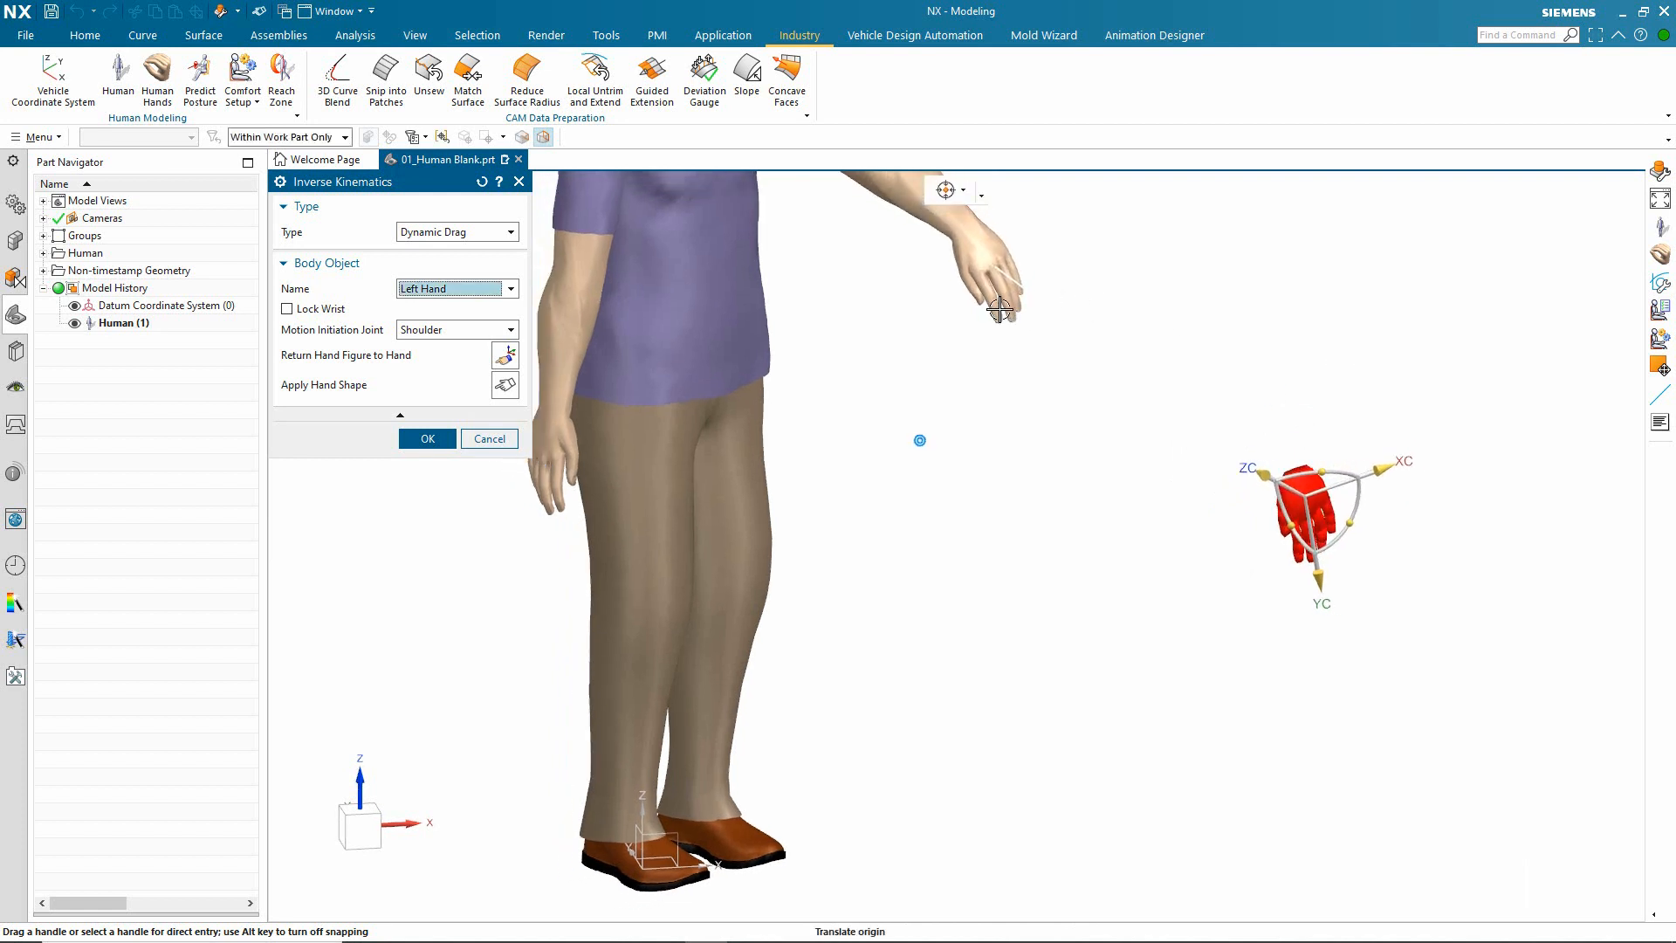
pyautogui.moveTo(1284, 505); pyautogui.dragTo(1359, 505)
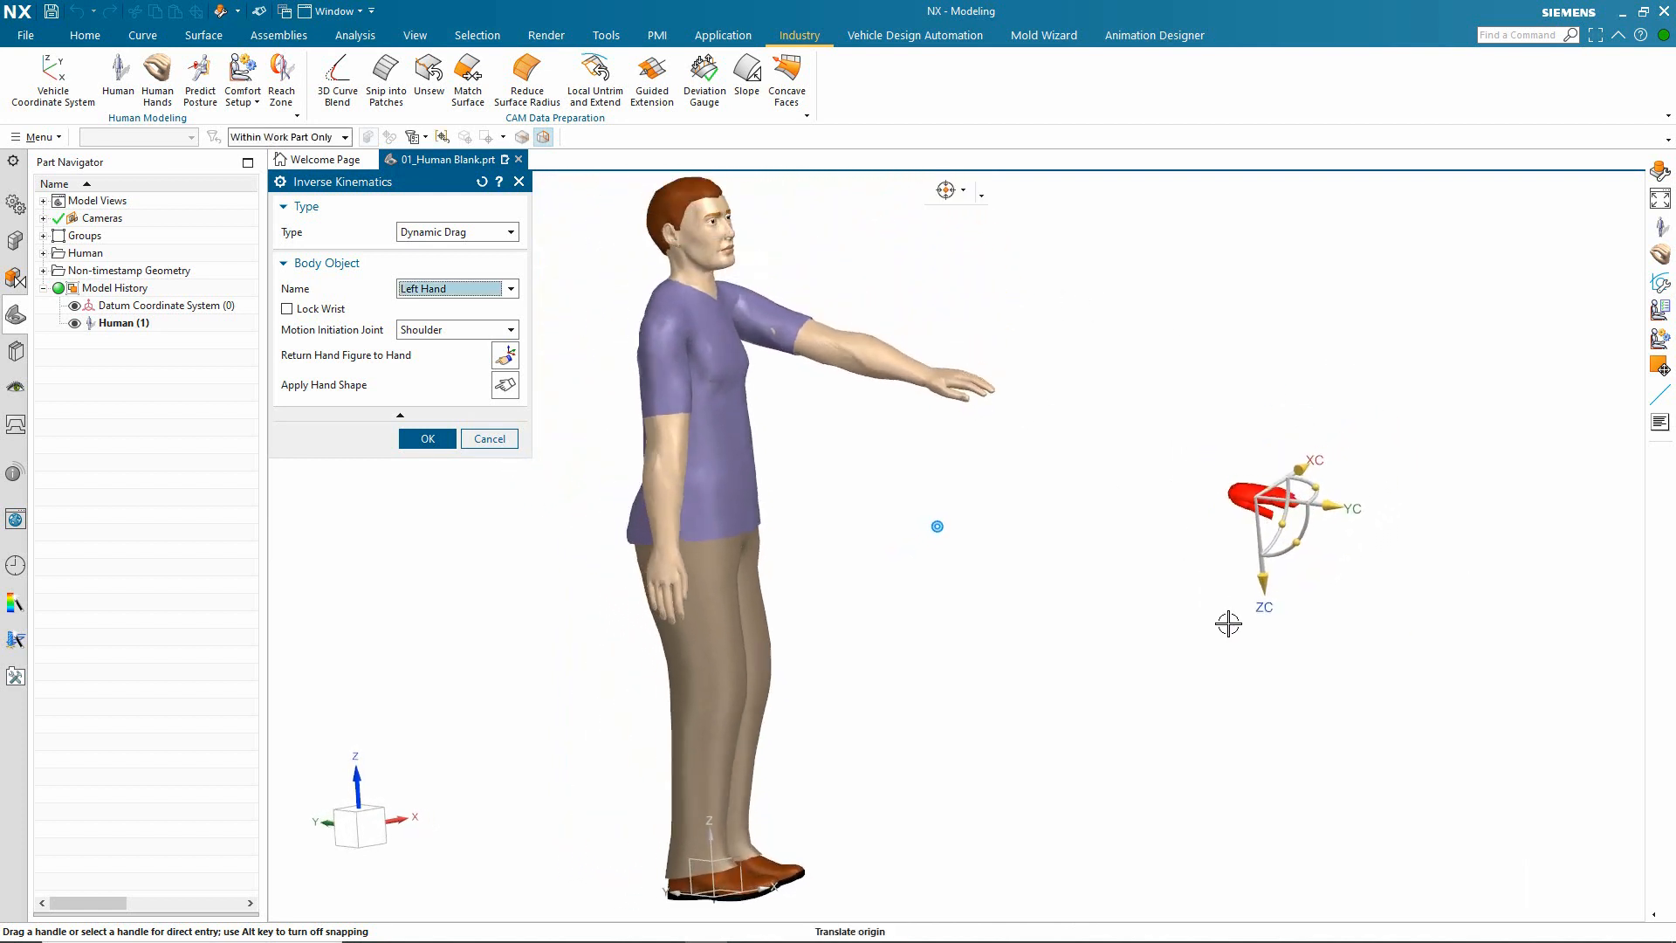
pyautogui.moveTo(1243, 528); pyautogui.dragTo(1213, 305)
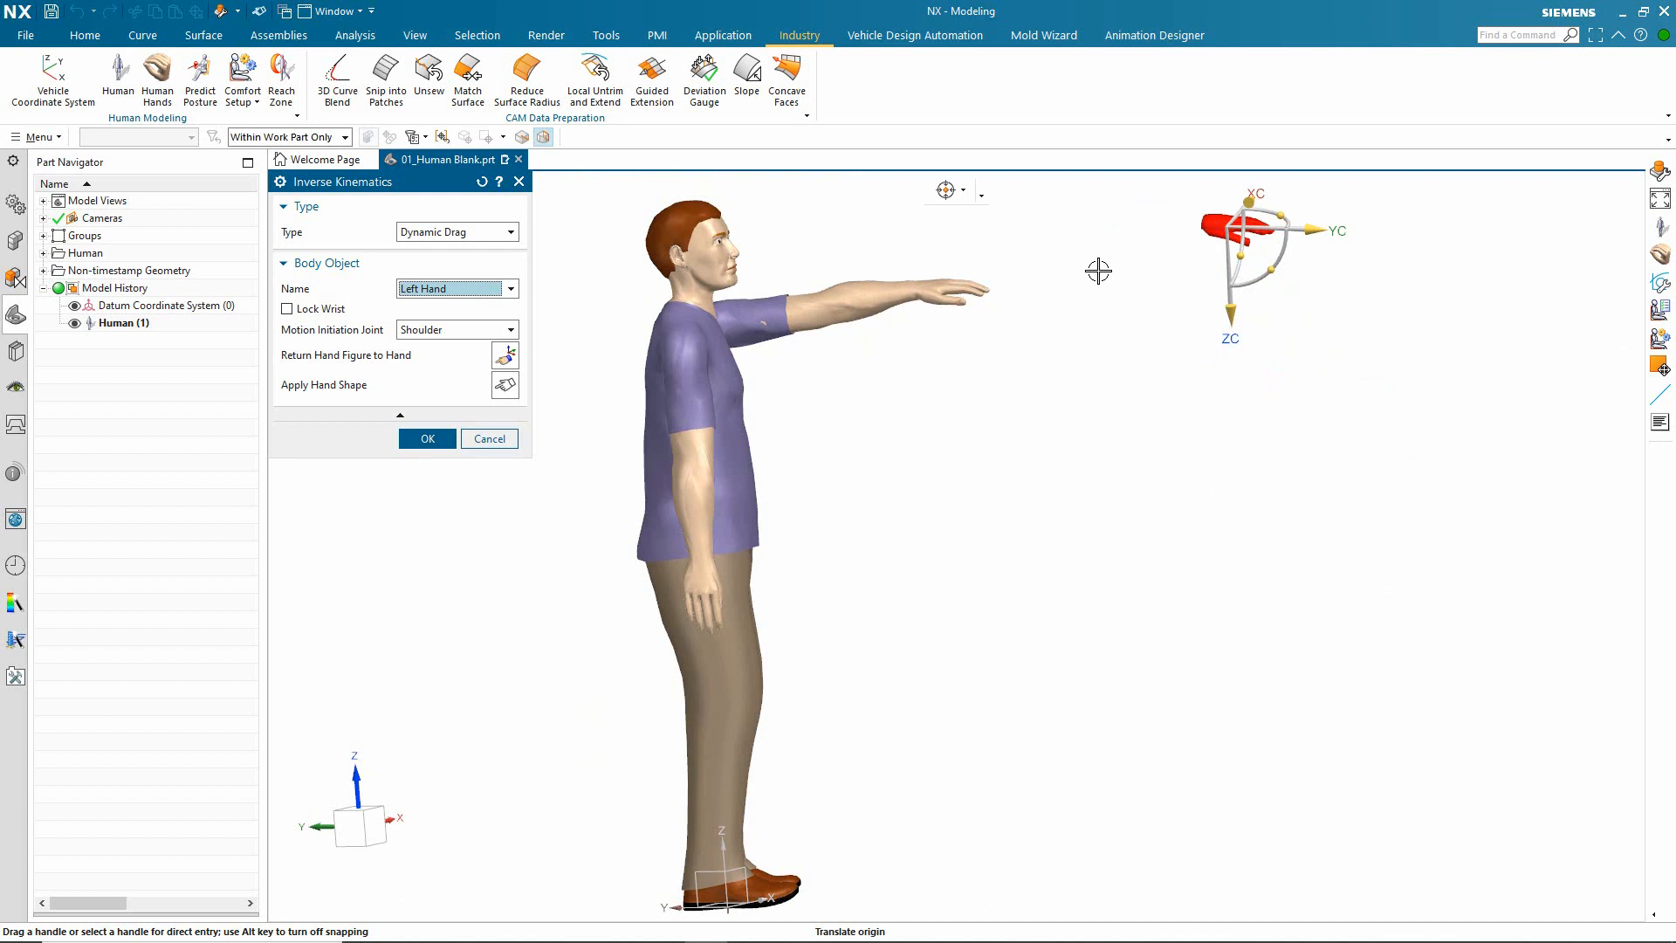
pyautogui.moveTo(1328, 279); pyautogui.dragTo(907, 312)
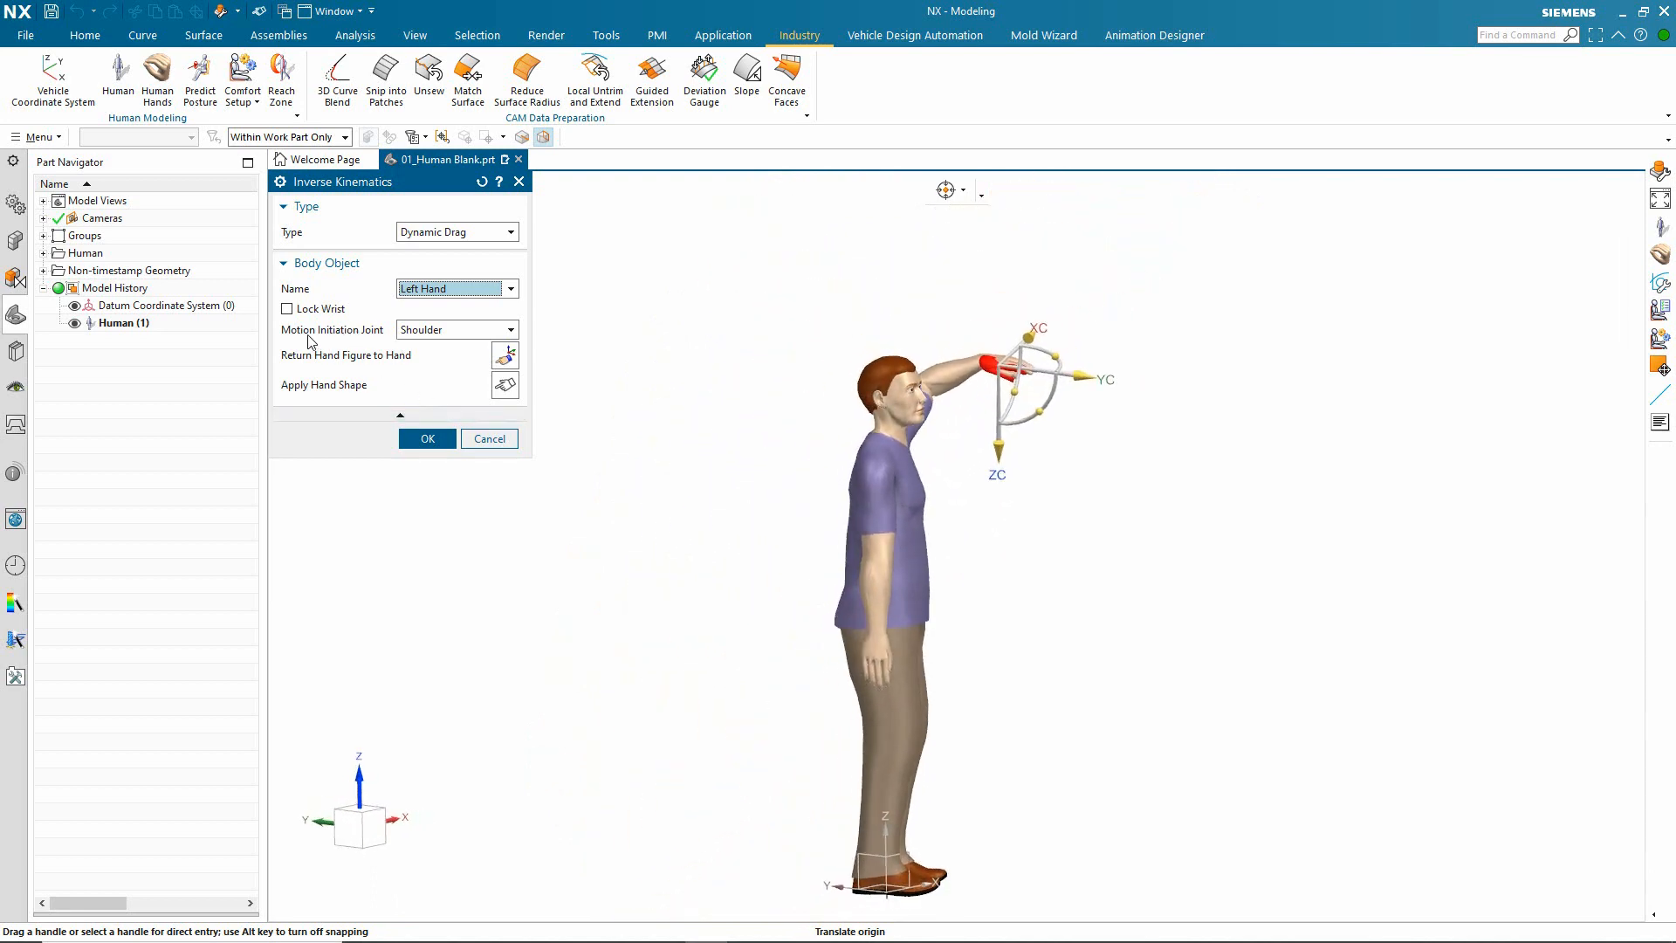
# Step: Set the left hand's motion initiation joint to Waist and move the hand target so the torso follows the reach
pyautogui.click(418, 339)
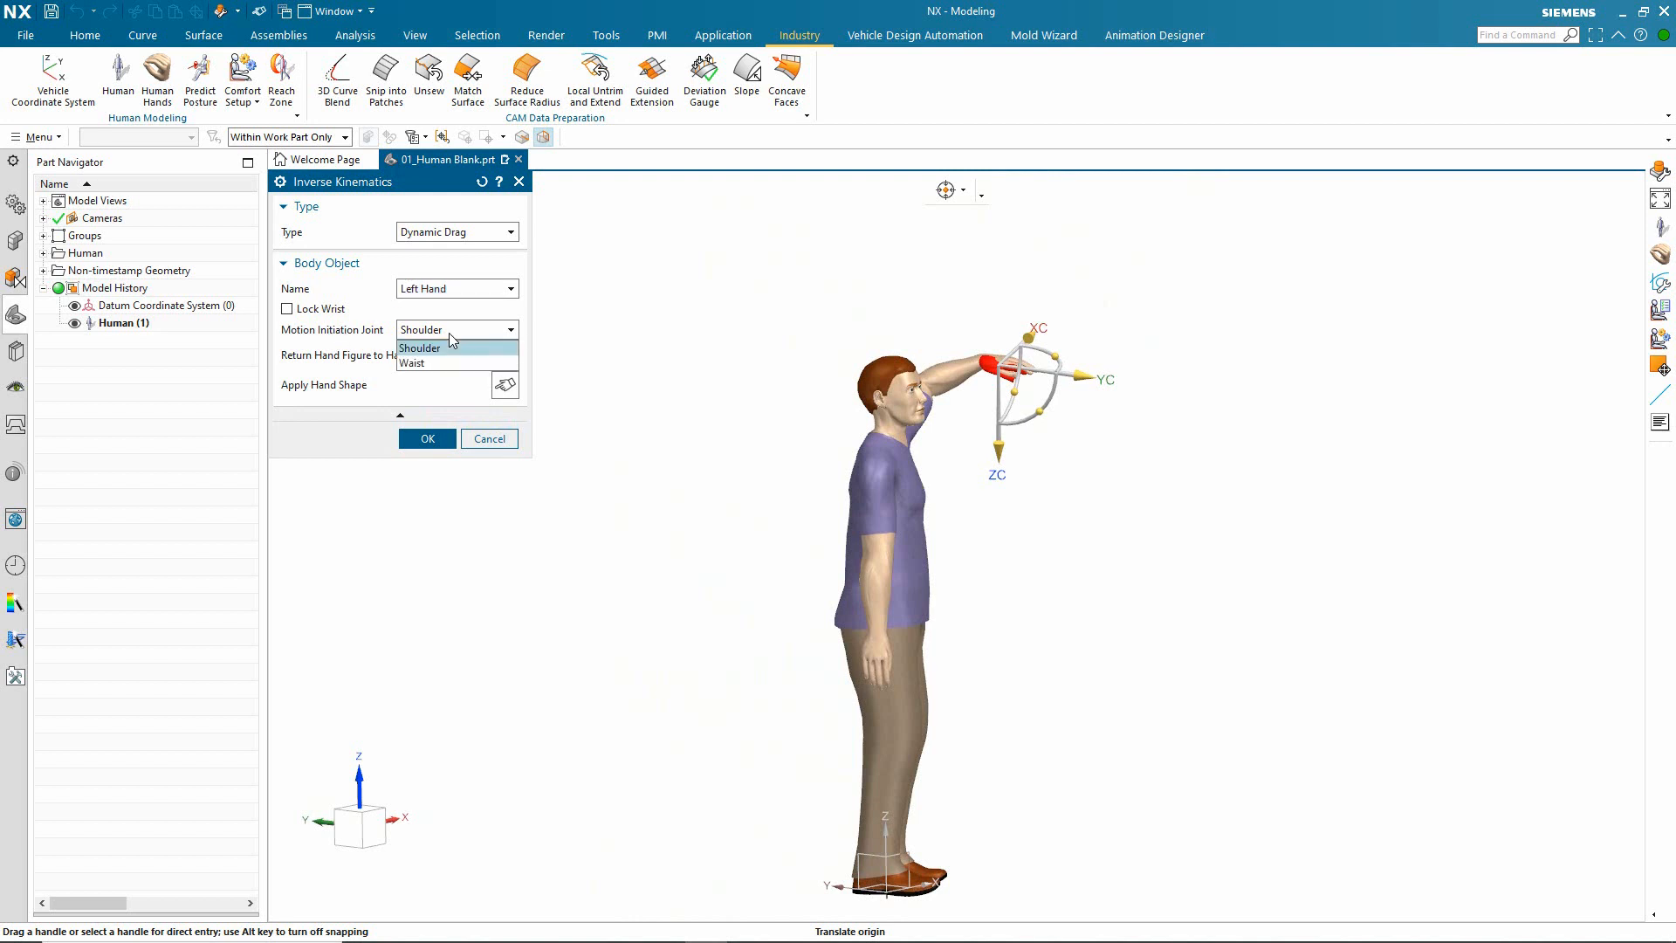
pyautogui.click(409, 362)
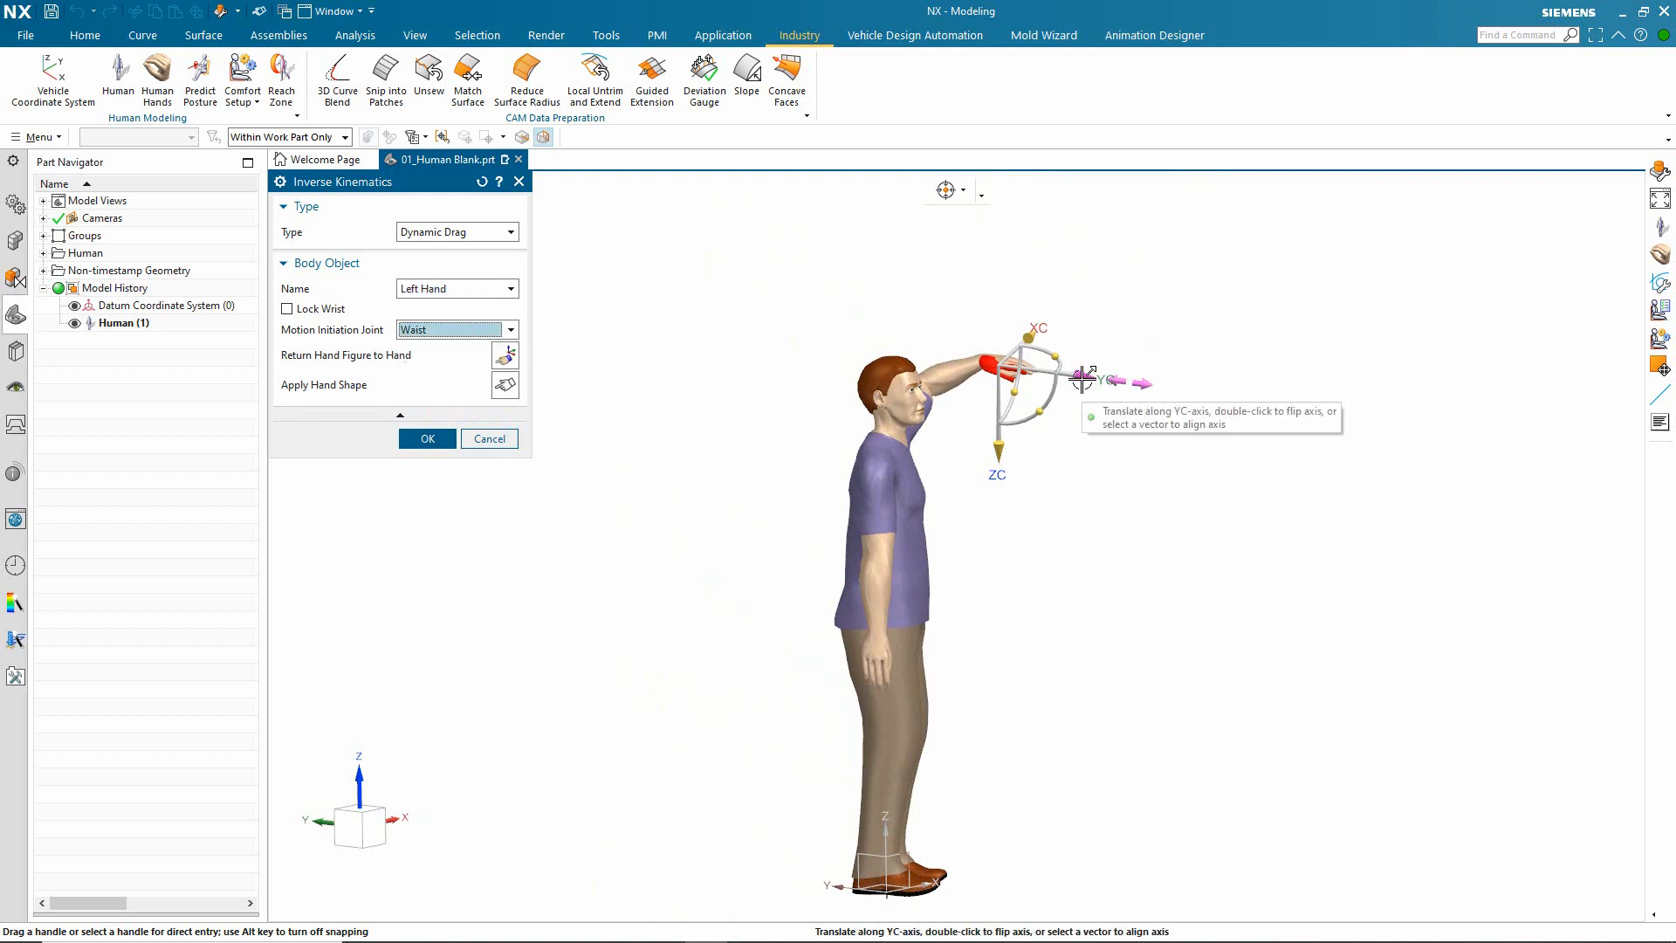
pyautogui.moveTo(1083, 382); pyautogui.dragTo(1142, 435)
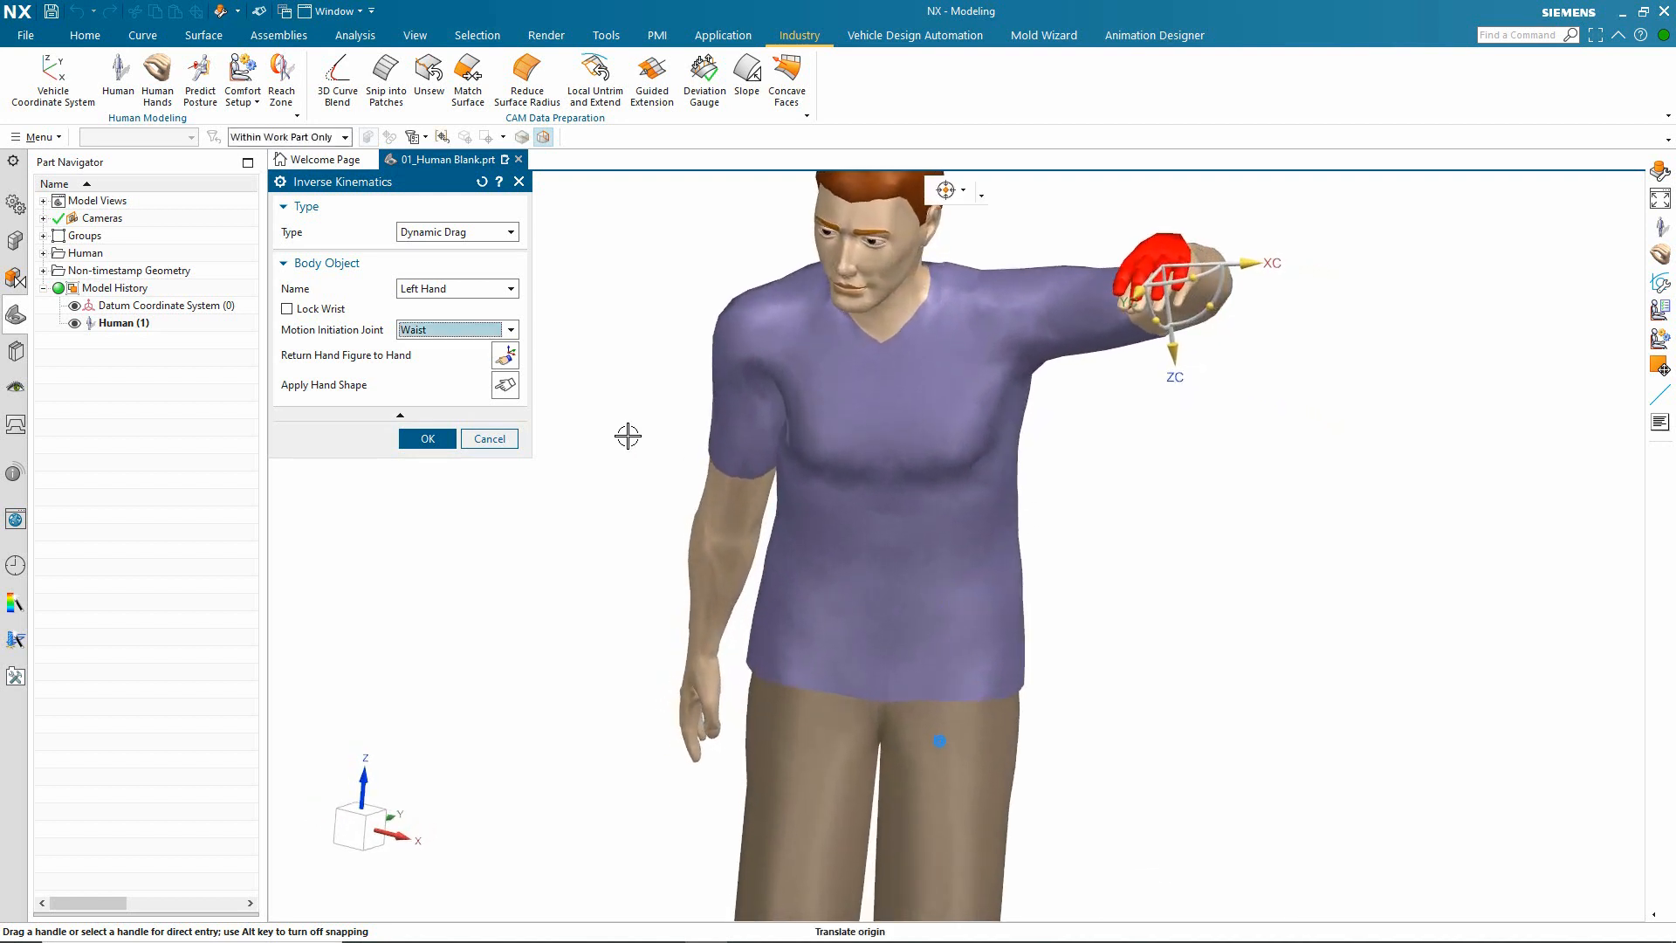
# Step: Open the hand shape library for the left hand and try the fingers_spread and ring_pull shapes
pyautogui.click(505, 386)
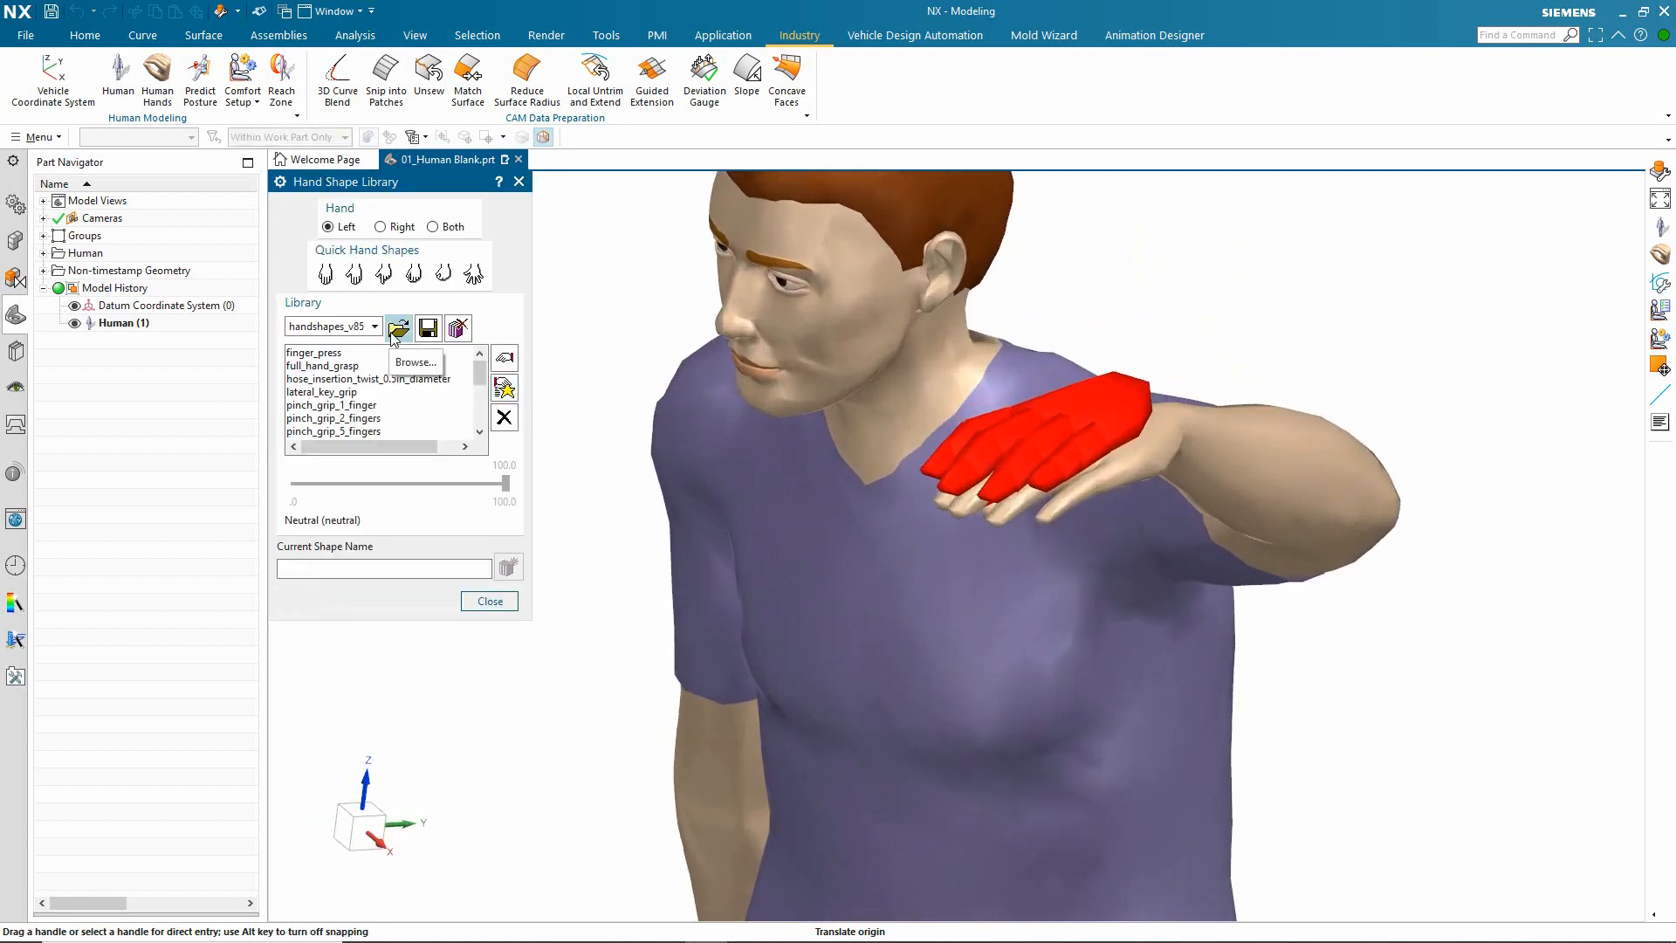
pyautogui.click(474, 274)
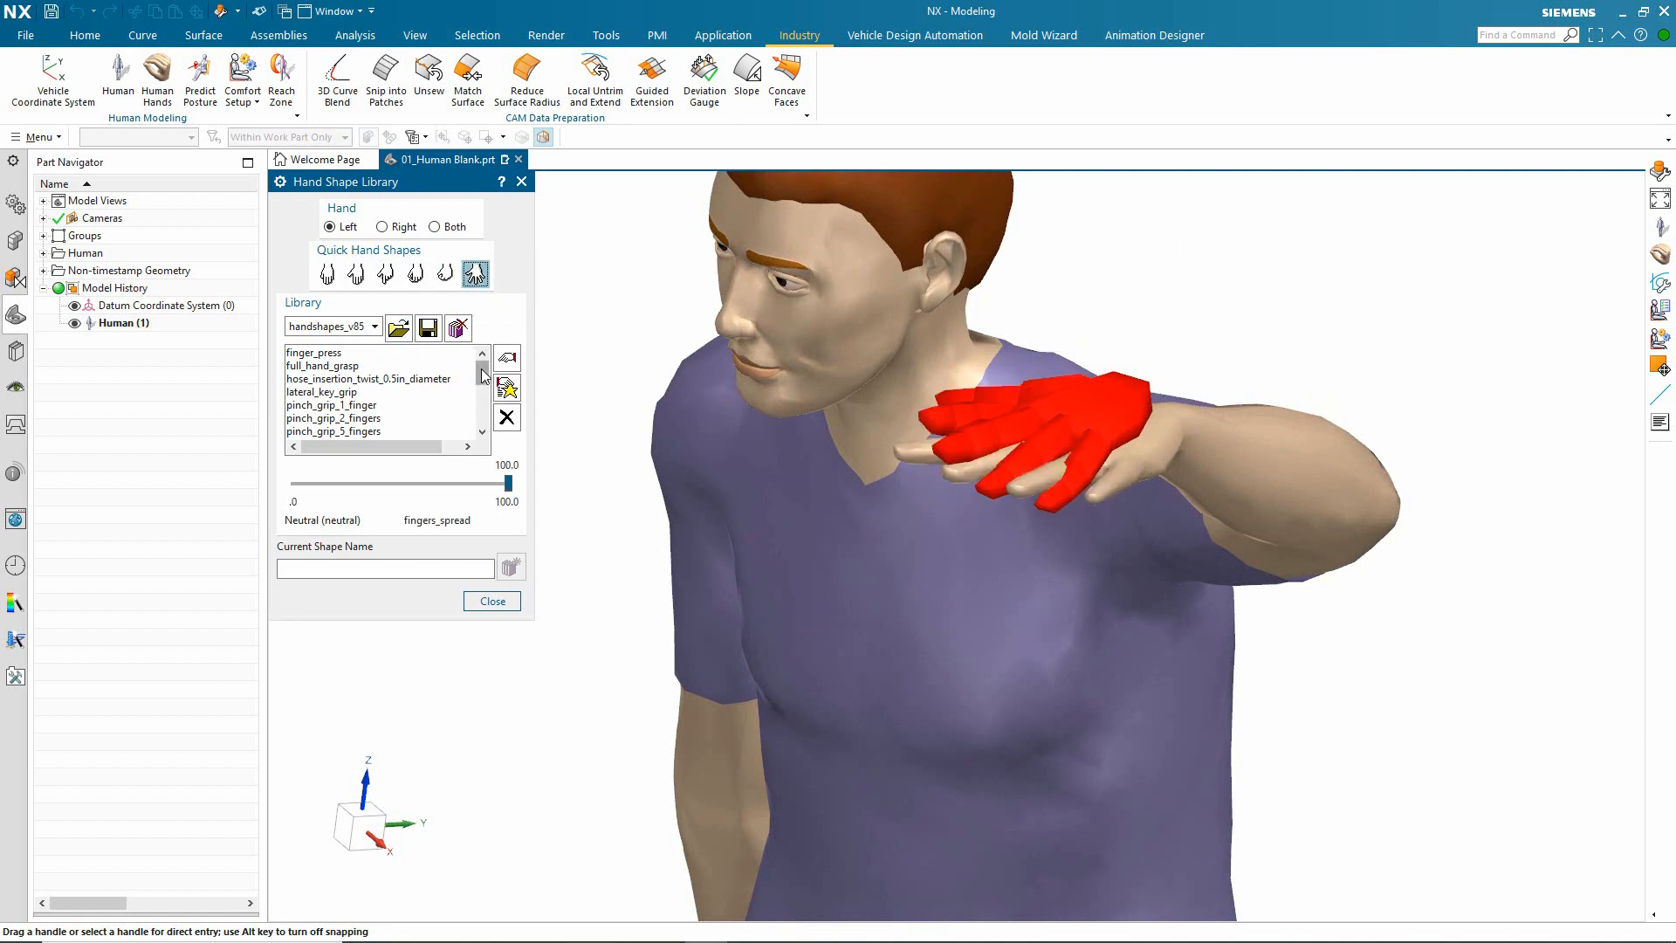
pyautogui.moveTo(483, 373); pyautogui.dragTo(483, 396)
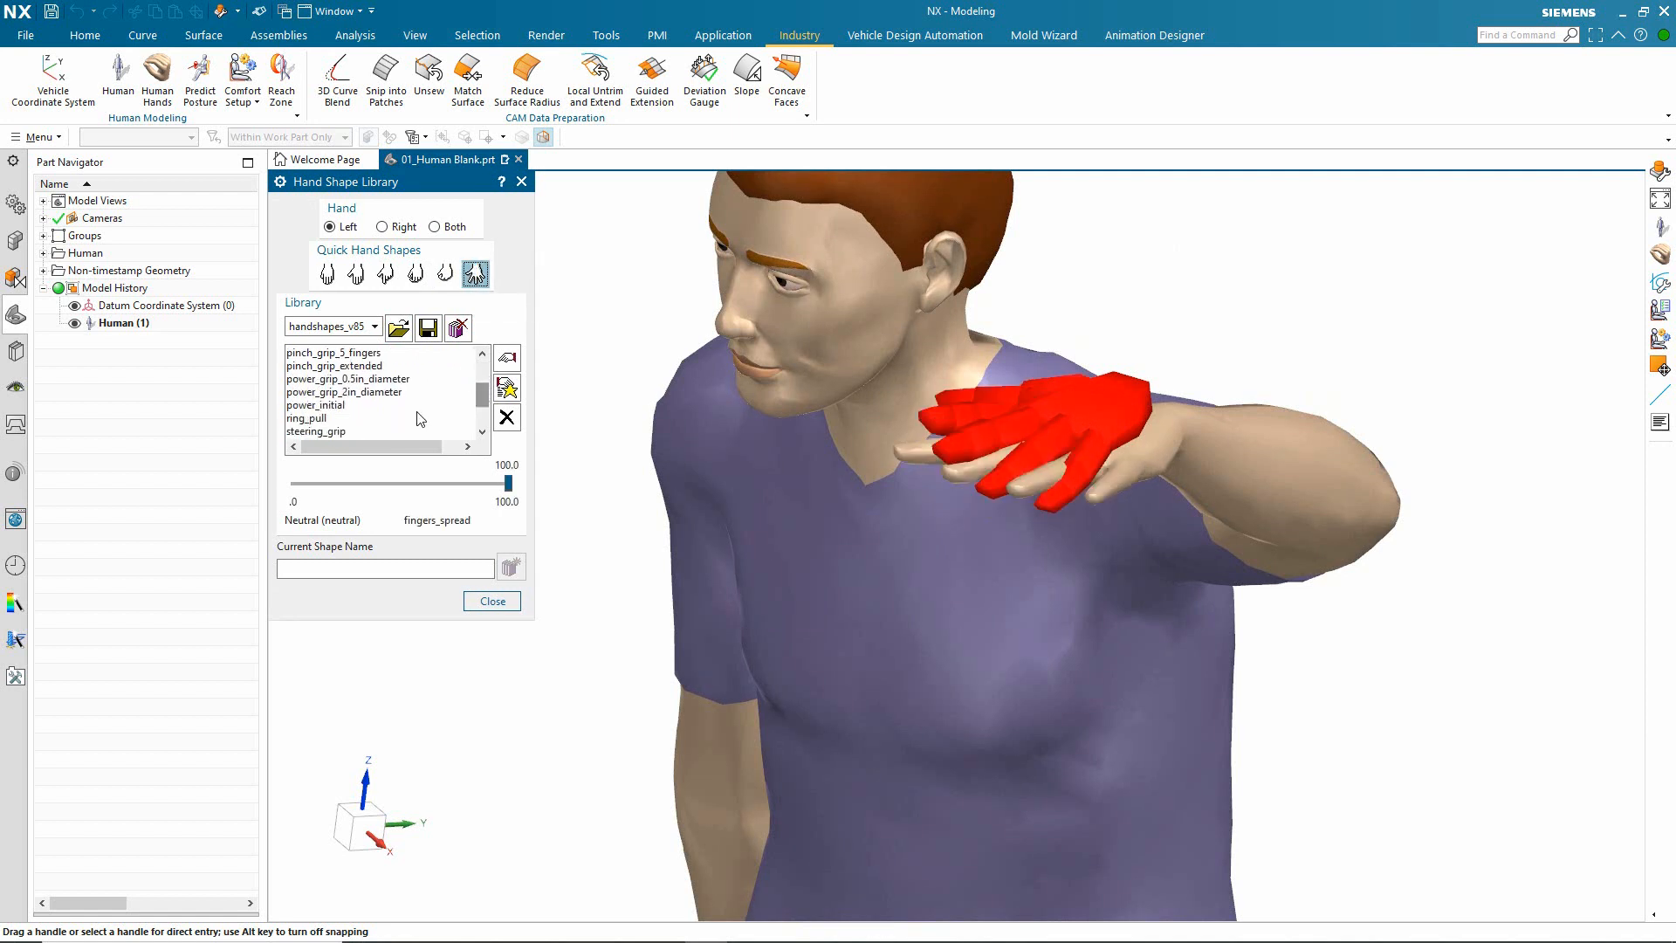
pyautogui.click(314, 420)
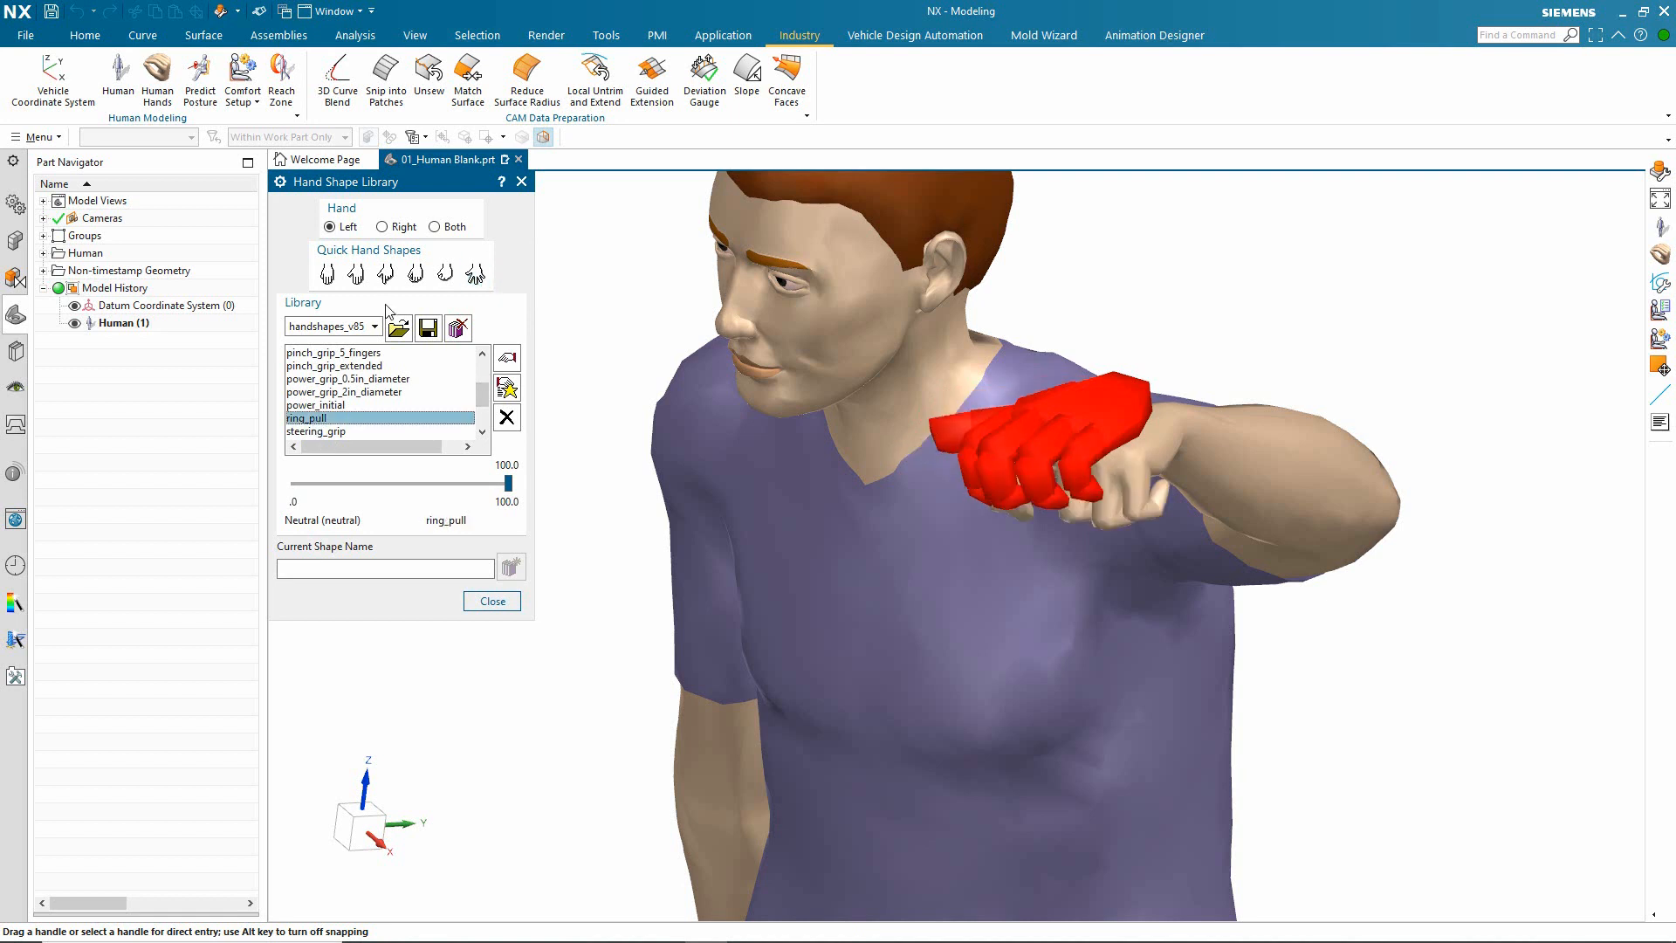
# Step: Apply the fist shape to the left hand at 71.4 percent closure, accept the inverse kinematics pose and finish editing the human
pyautogui.click(446, 275)
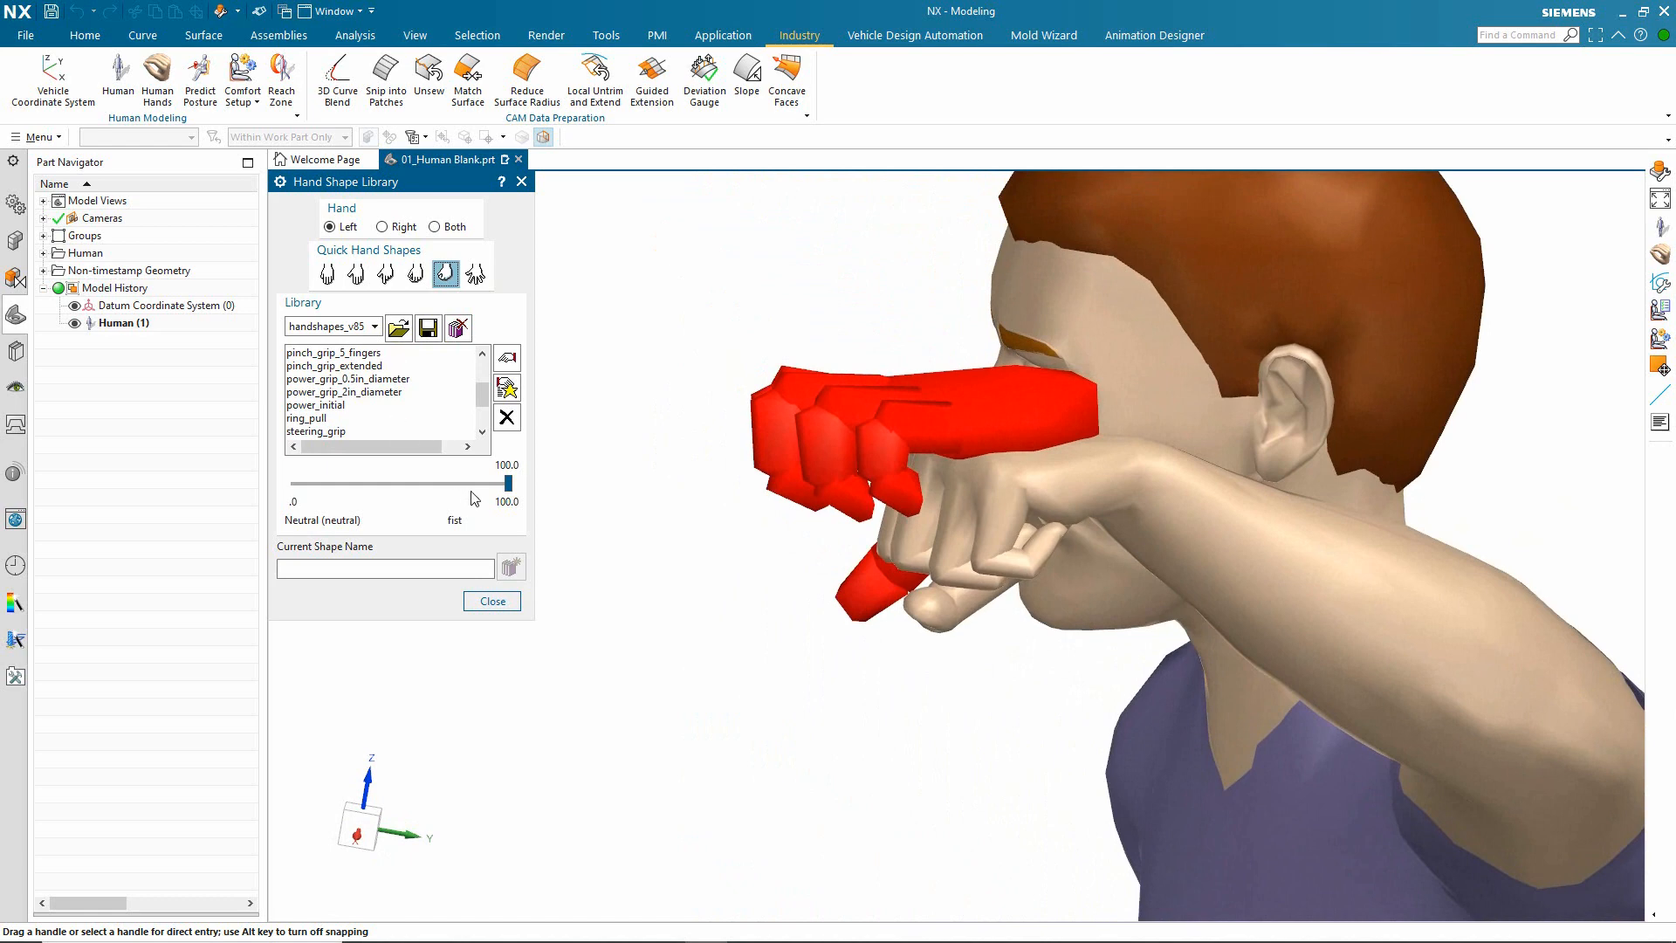
pyautogui.moveTo(509, 486)
pyautogui.mouseDown()
pyautogui.moveTo(290, 485)
pyautogui.moveTo(517, 490)
pyautogui.mouseUp()
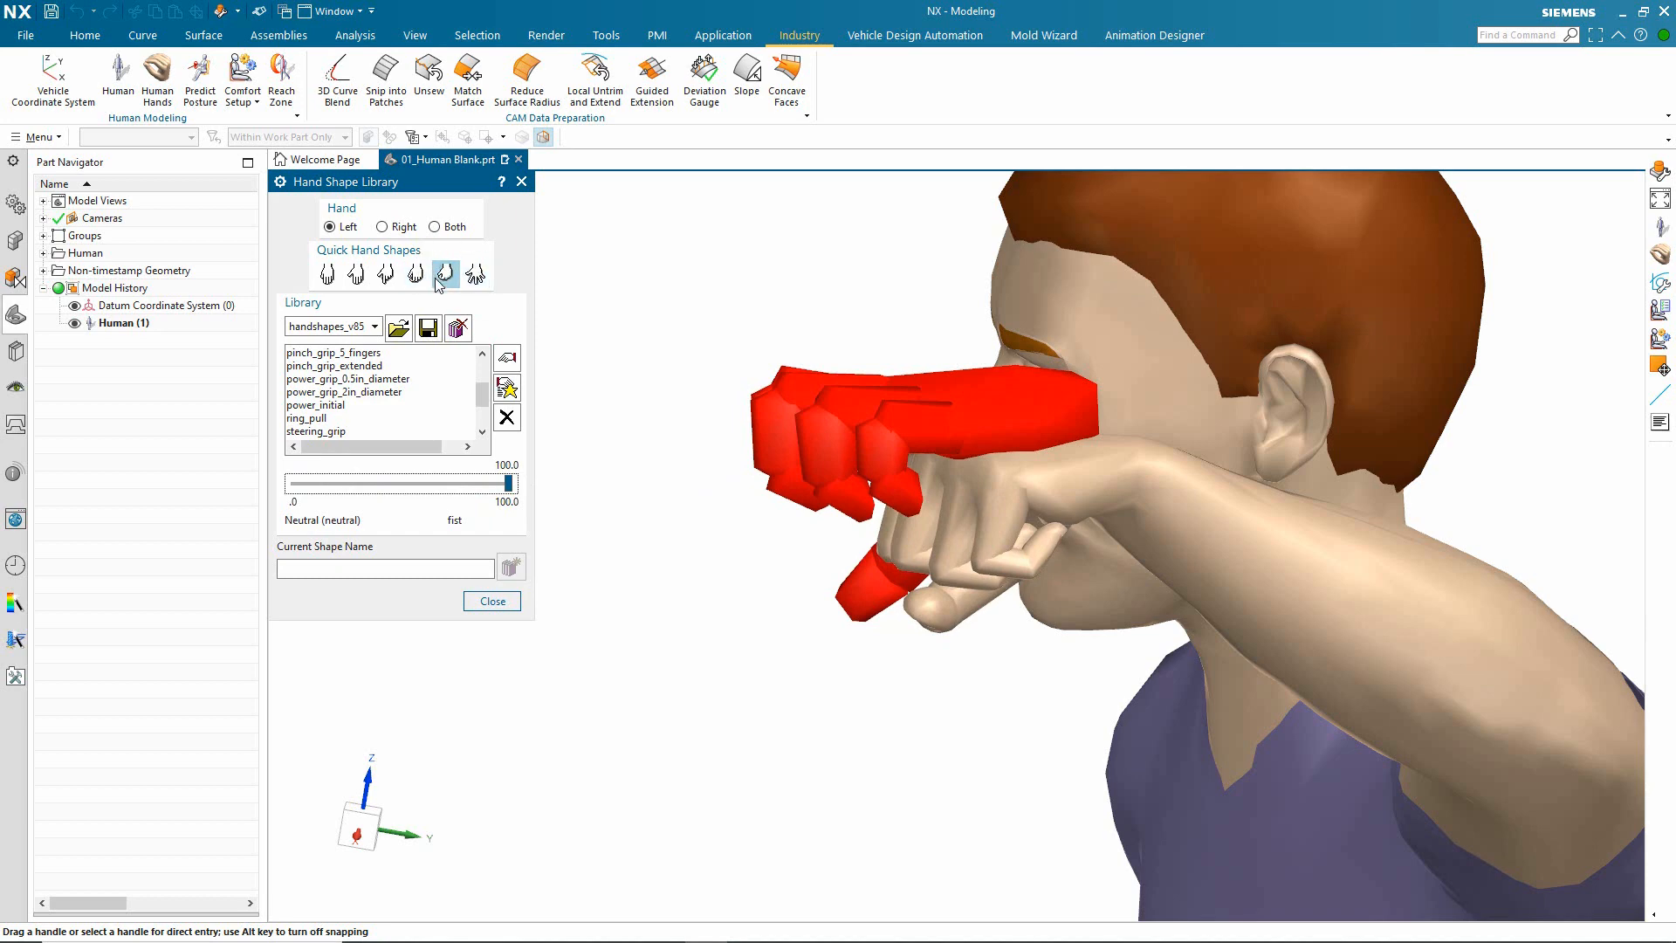
pyautogui.moveTo(508, 486); pyautogui.dragTo(447, 483)
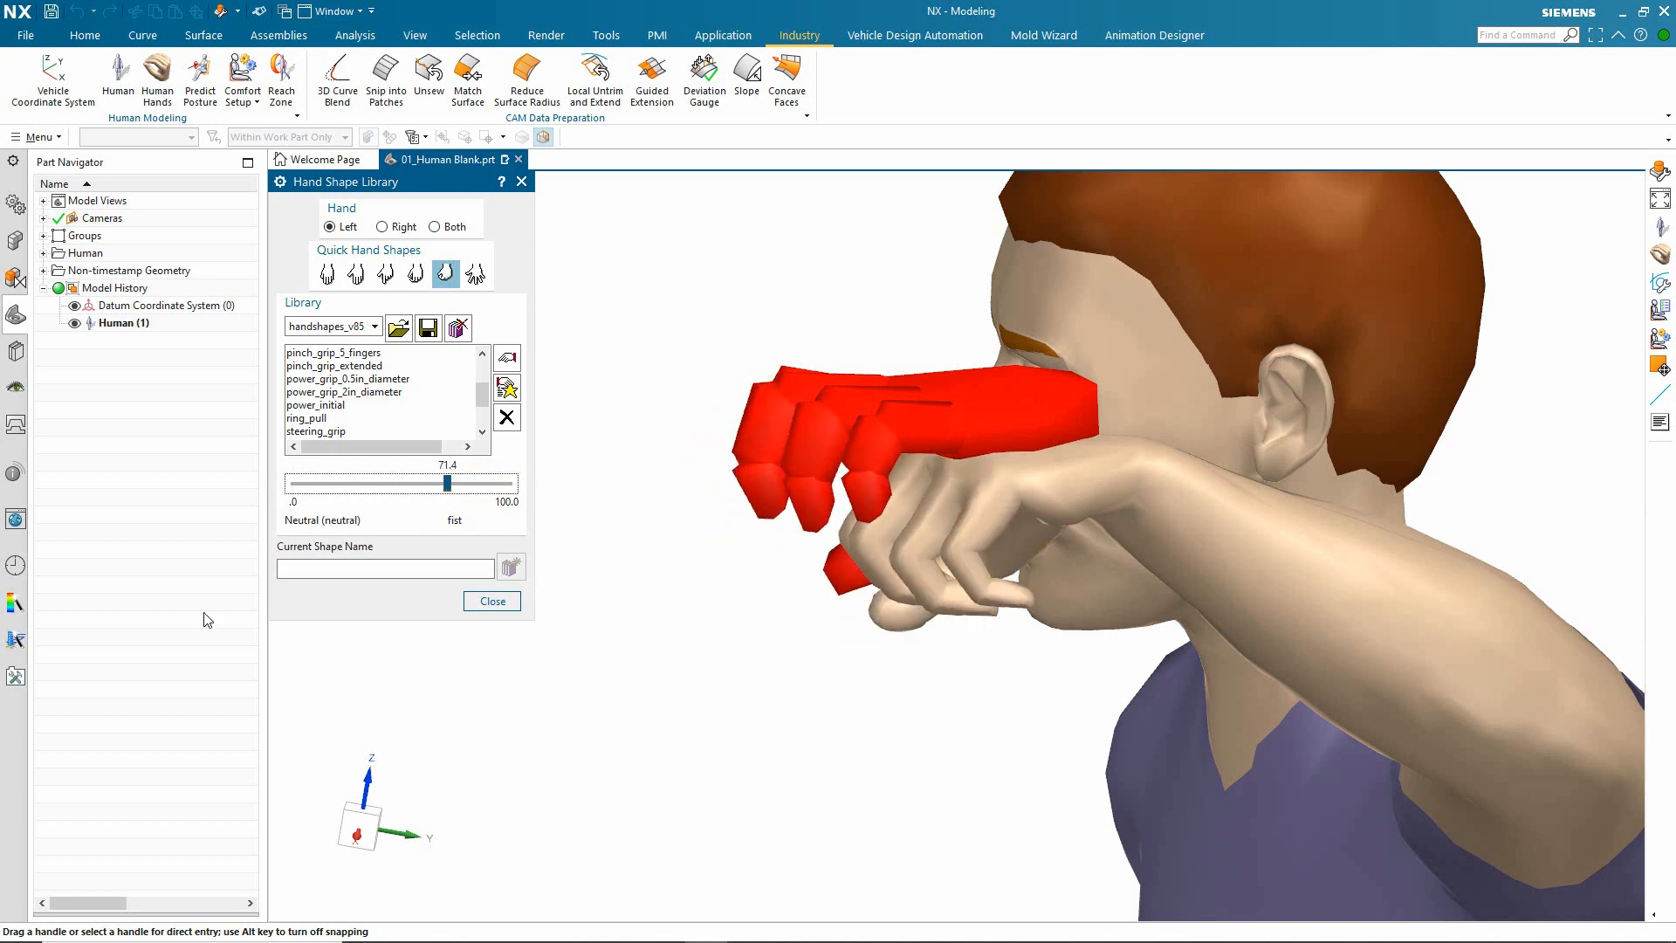
pyautogui.click(498, 600)
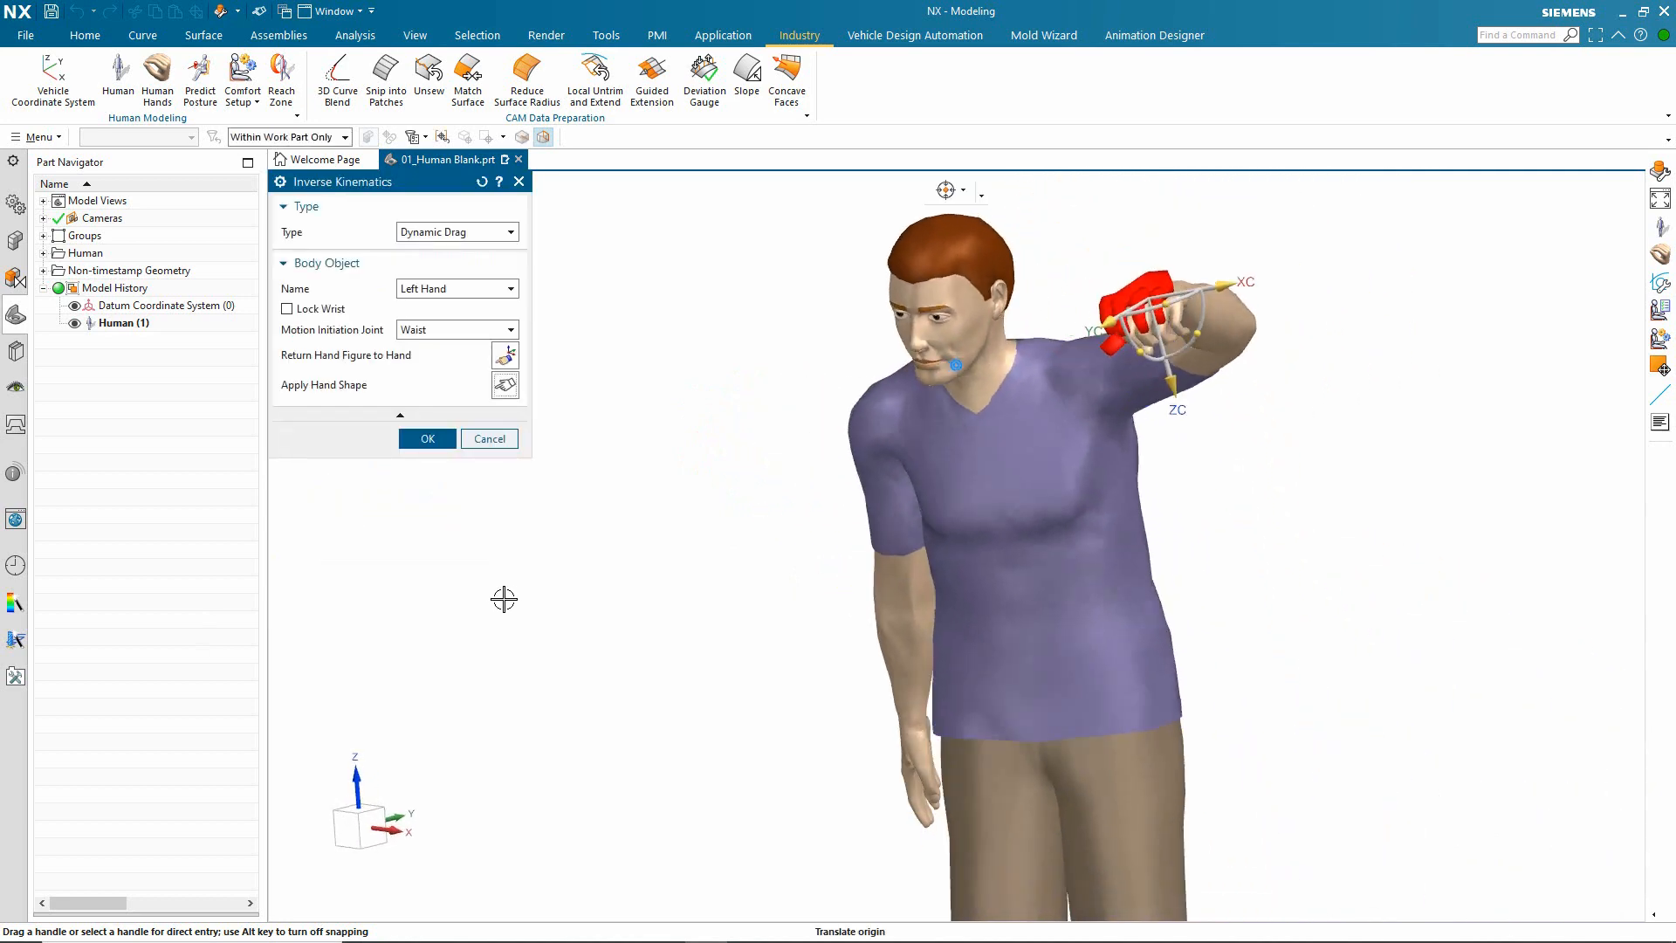
pyautogui.click(428, 440)
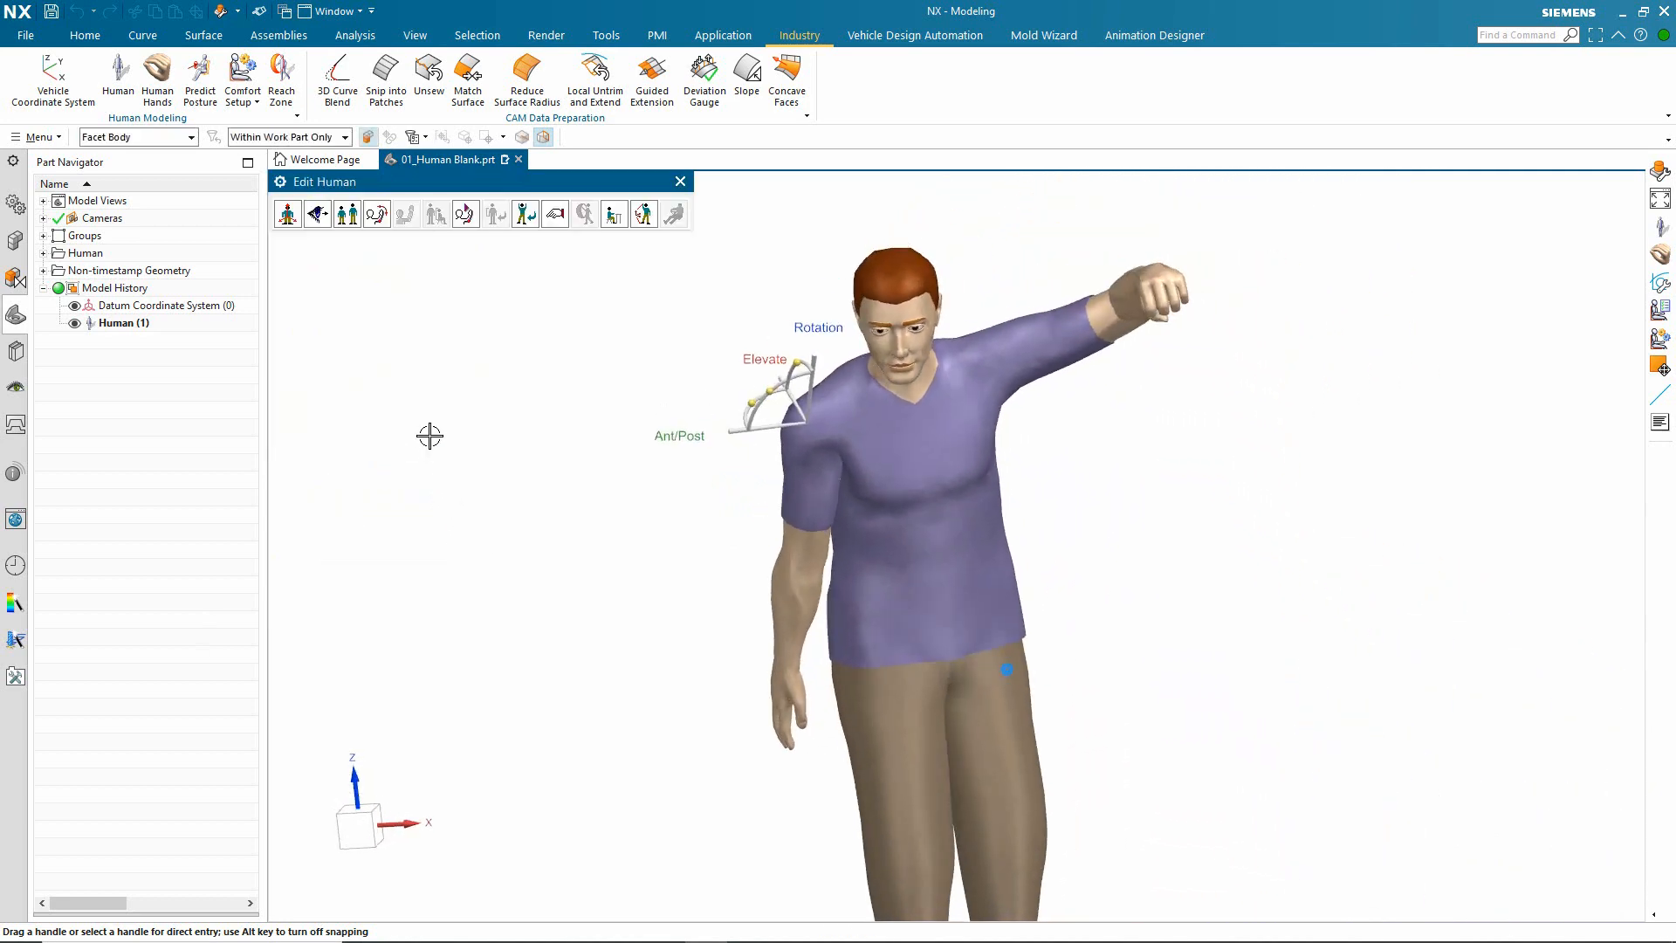
pyautogui.click(680, 180)
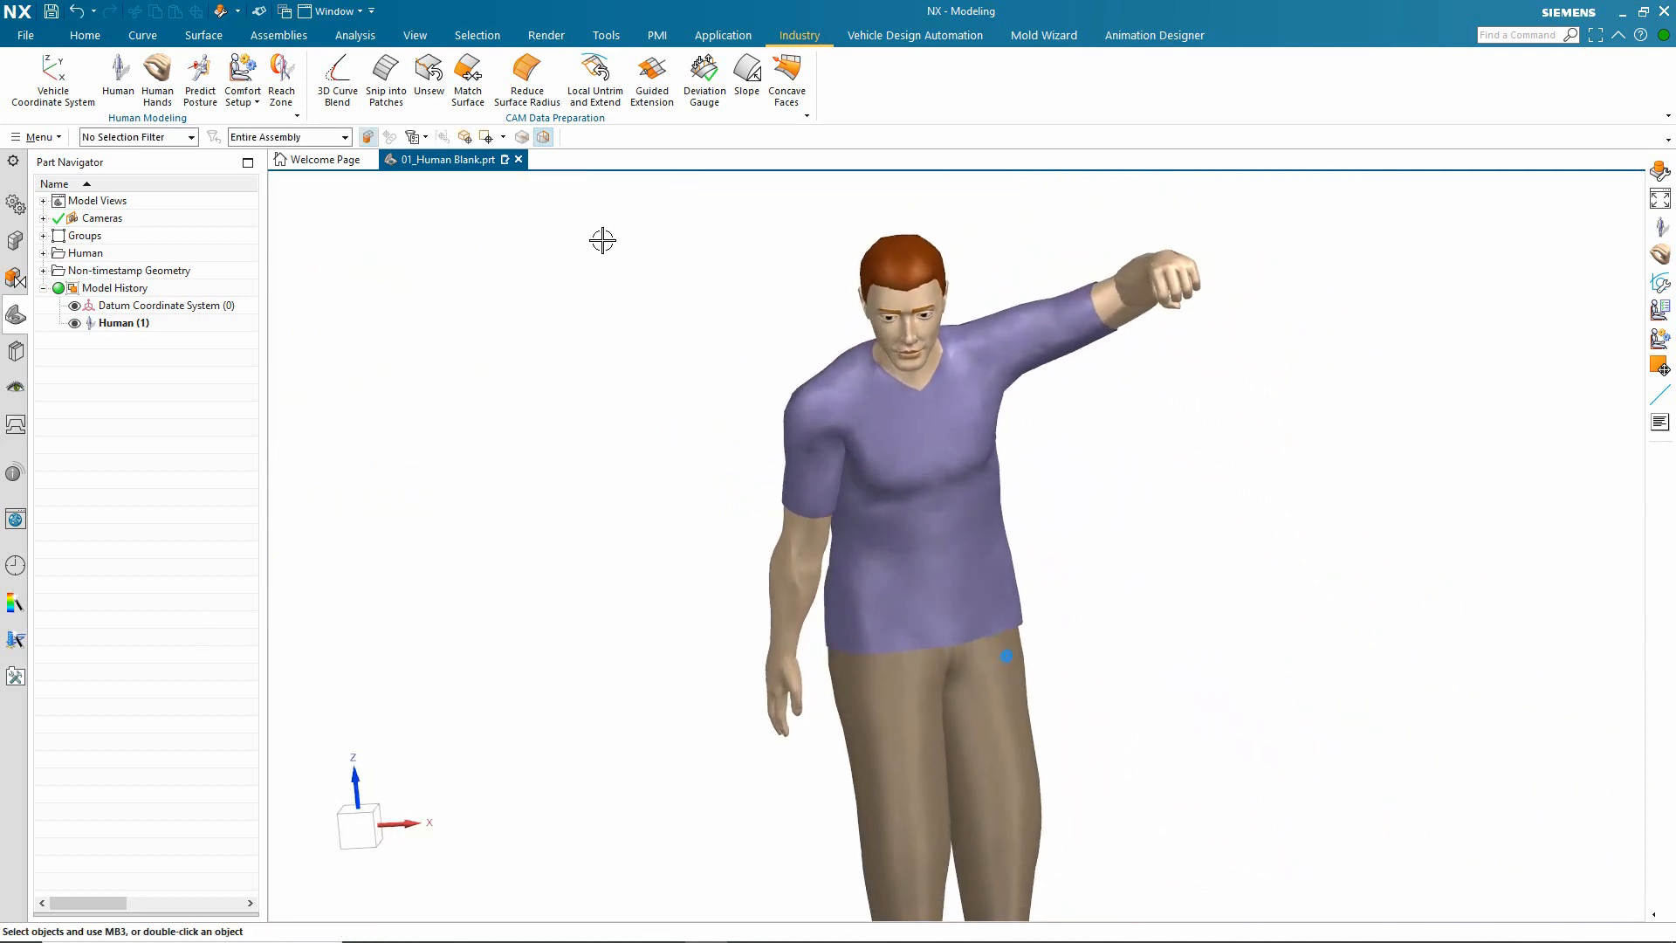
# Step: Hide the posed human and create a female right hand with forearm, 1 mm gloves, the ANSUR database, and 95% length and breadth
pyautogui.click(75, 323)
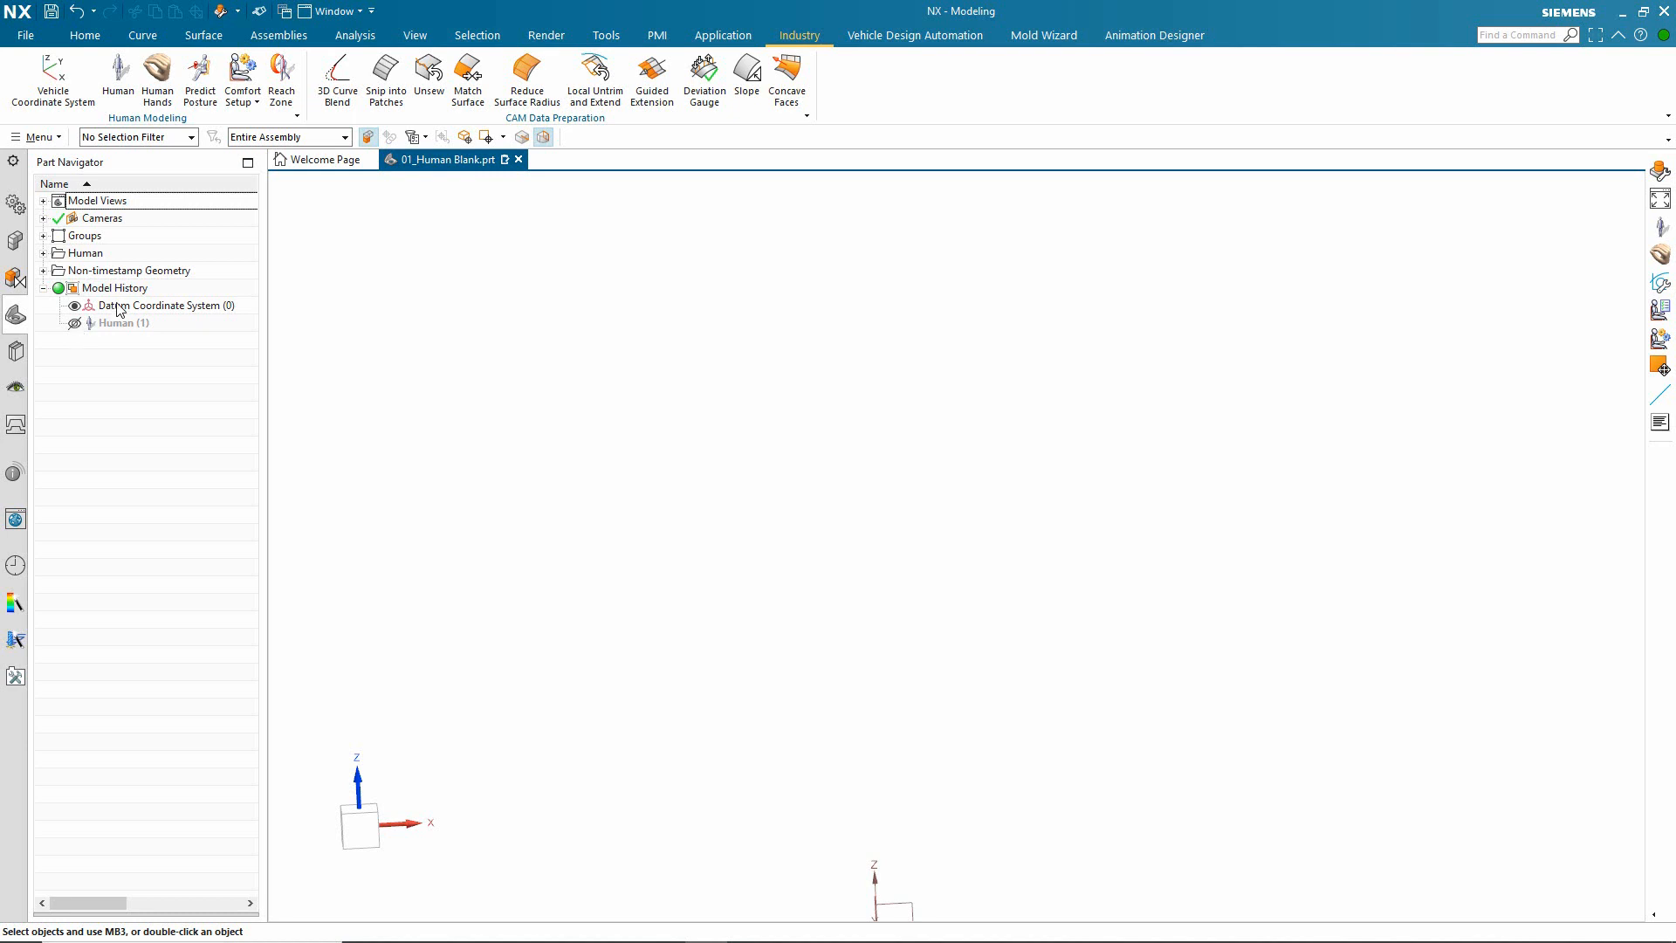
pyautogui.click(162, 88)
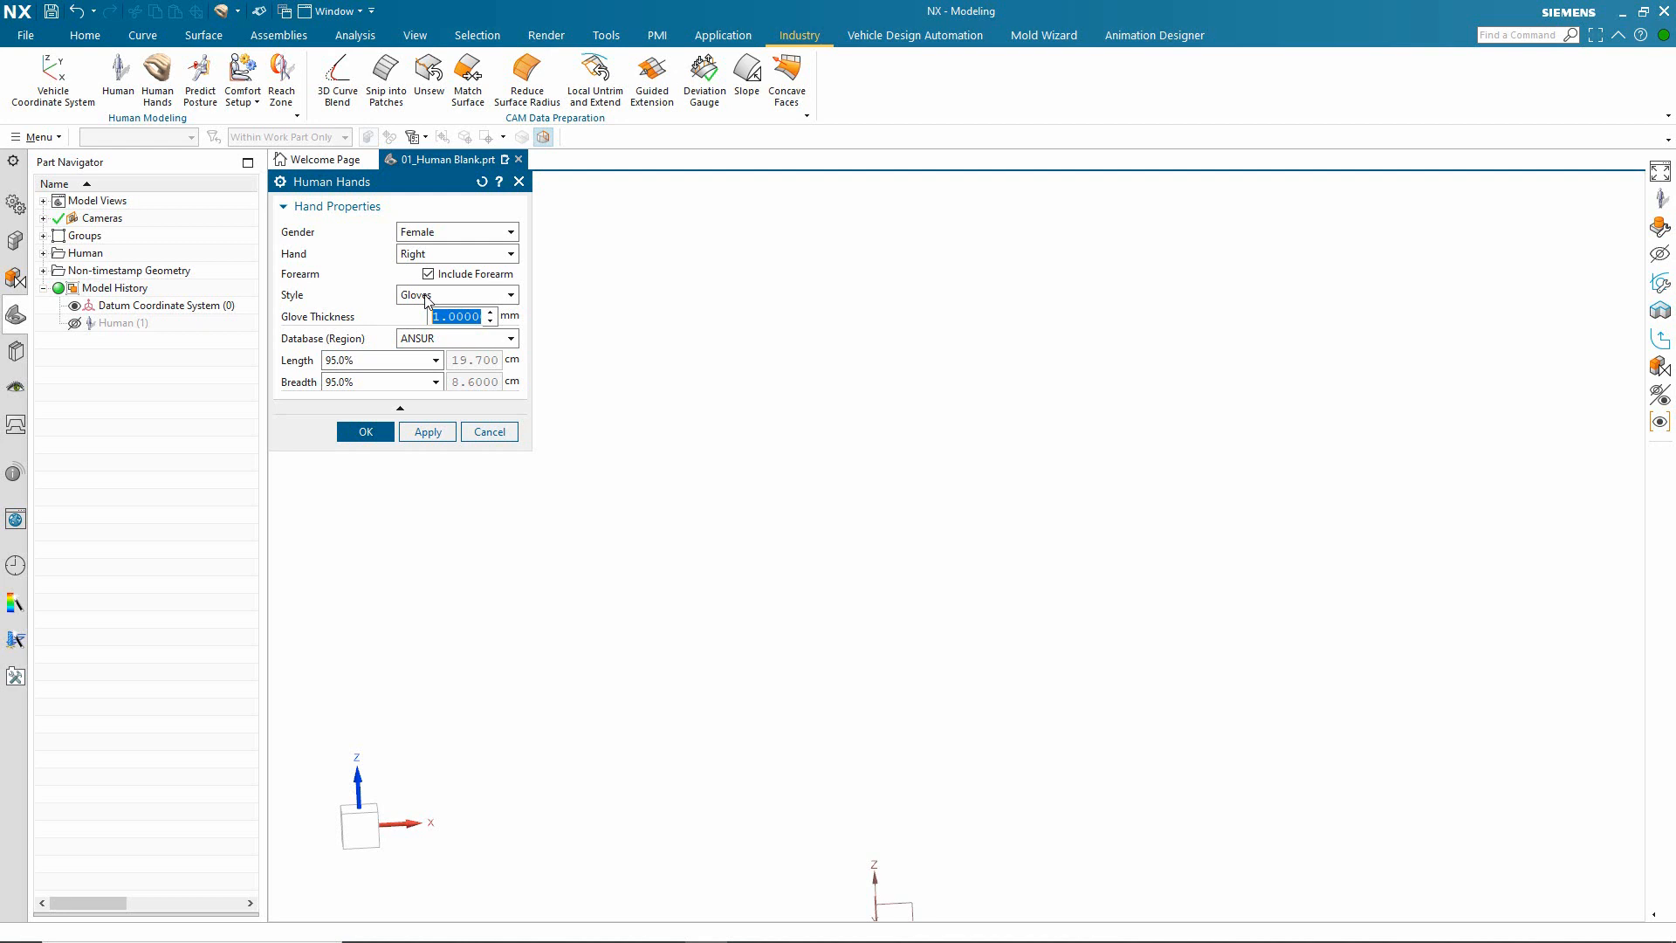
pyautogui.click(461, 340)
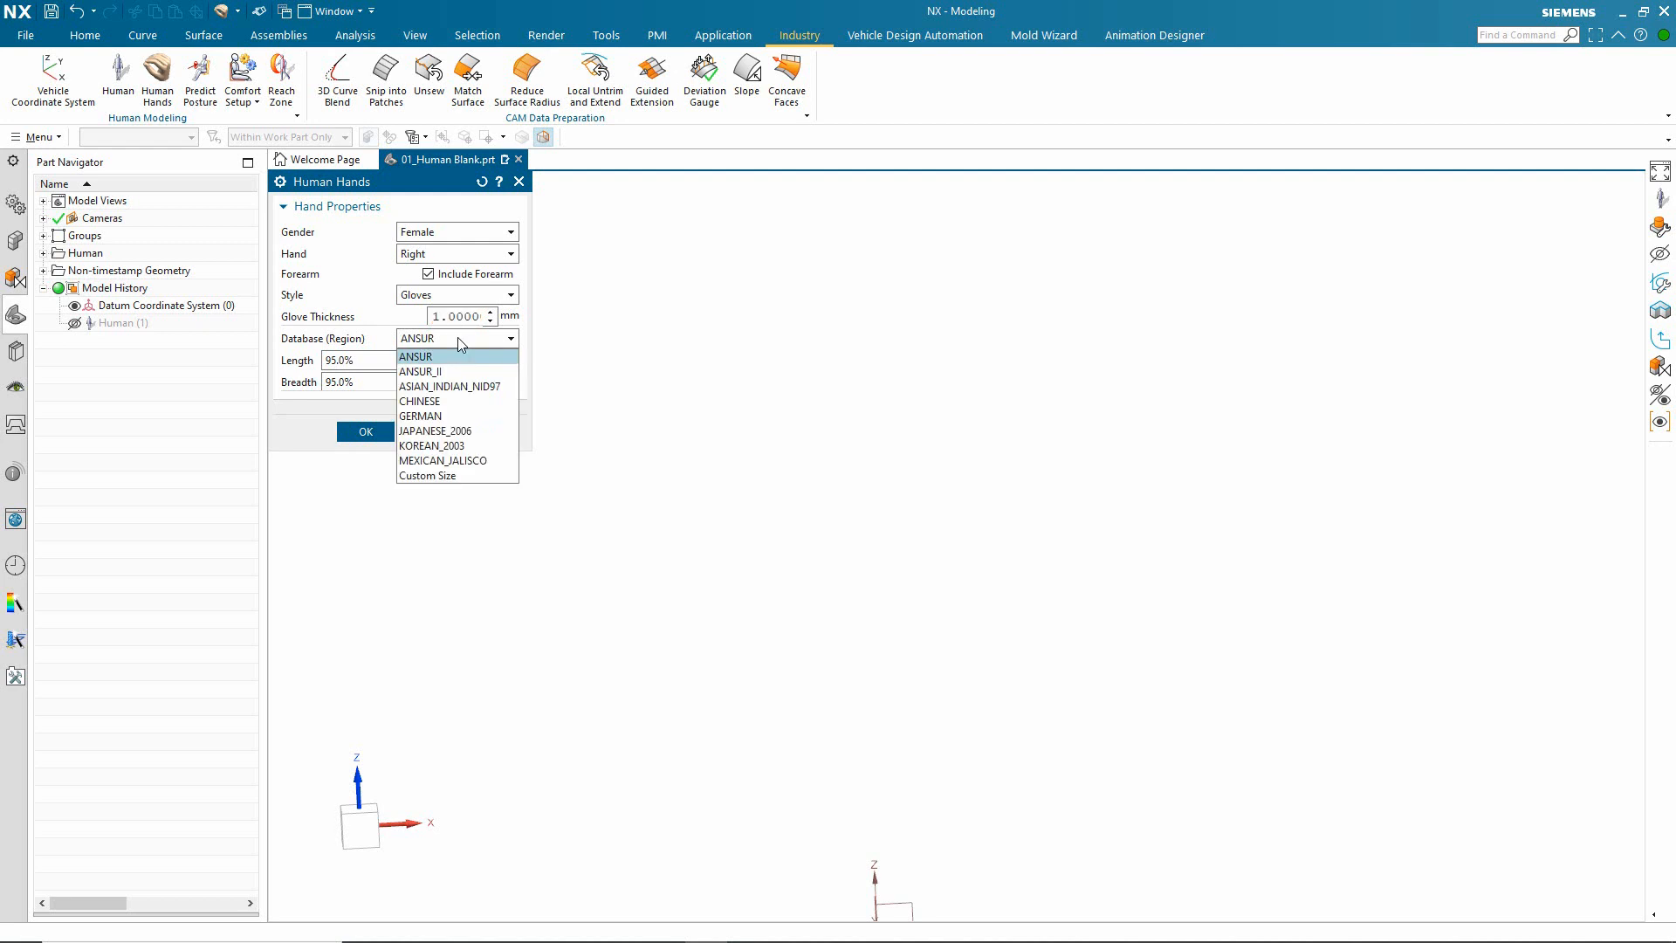
pyautogui.click(461, 342)
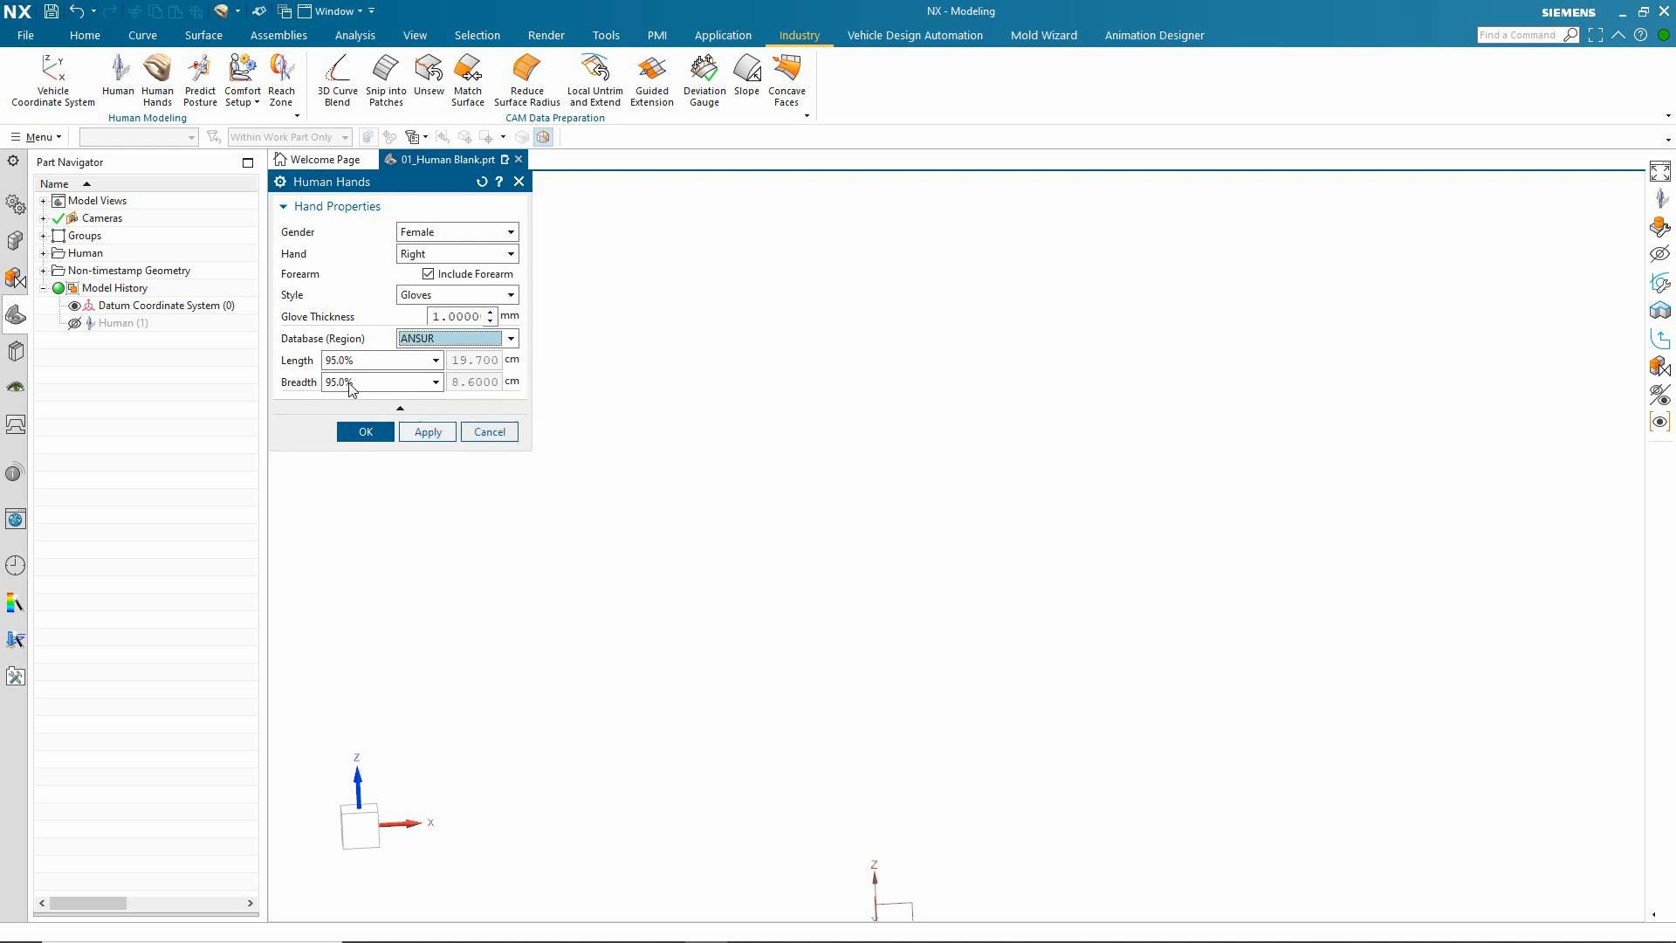
pyautogui.click(368, 429)
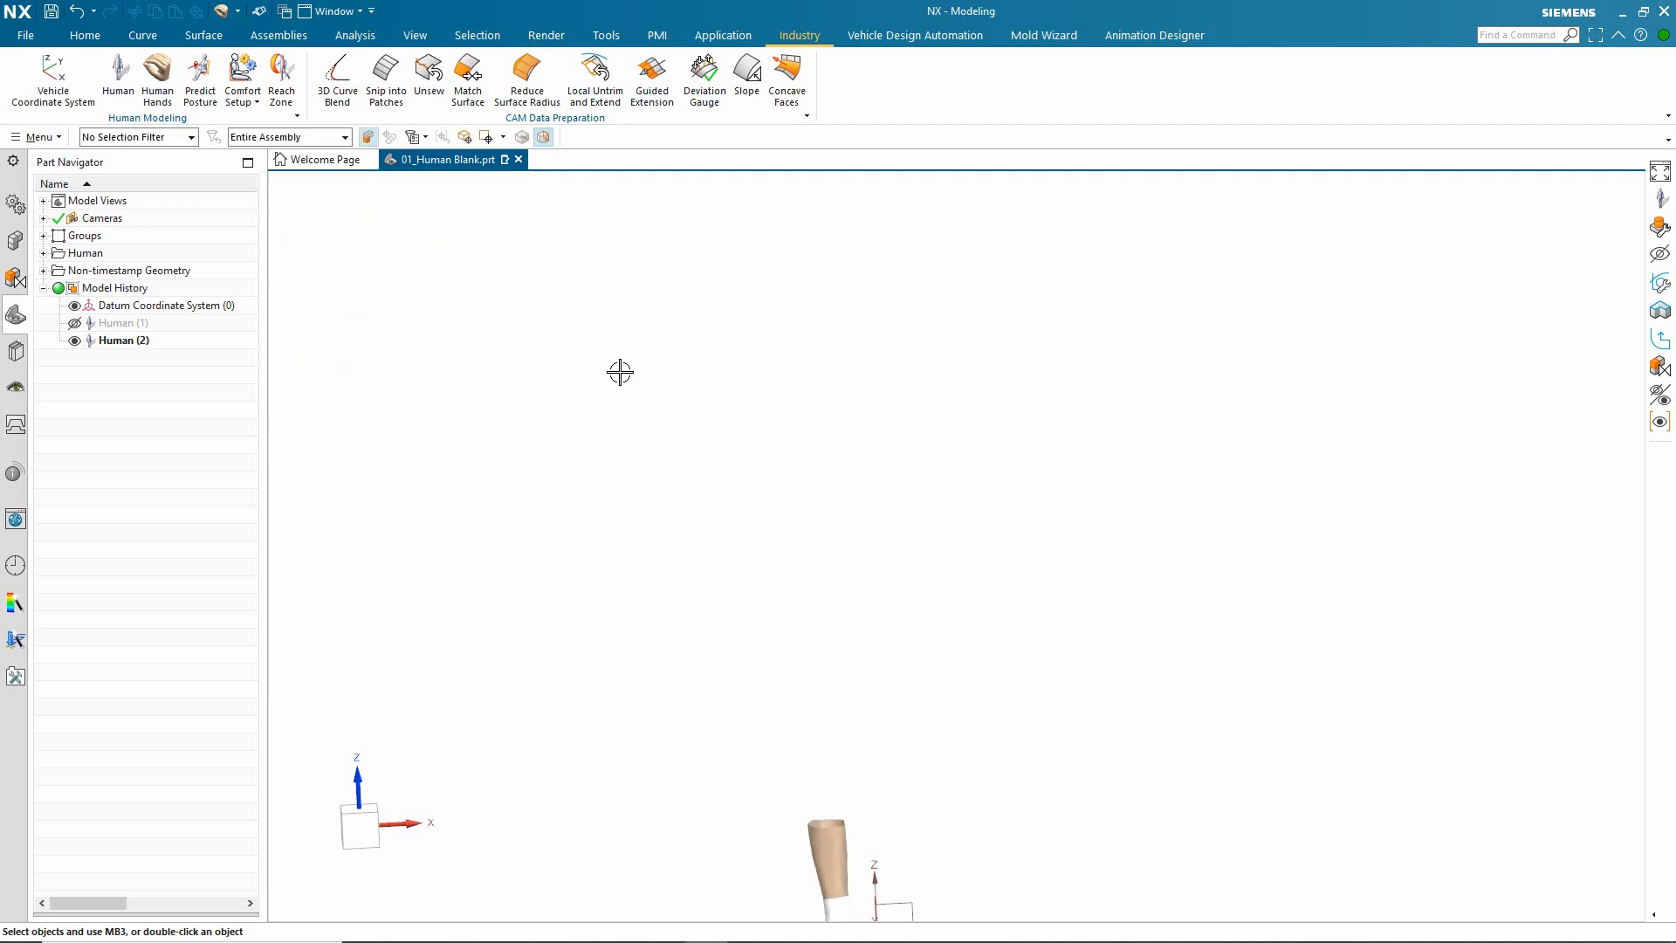
pyautogui.hotkey('ctrl', 'f')
pyautogui.moveTo(583, 373); pyautogui.dragTo(532, 374, button='middle')
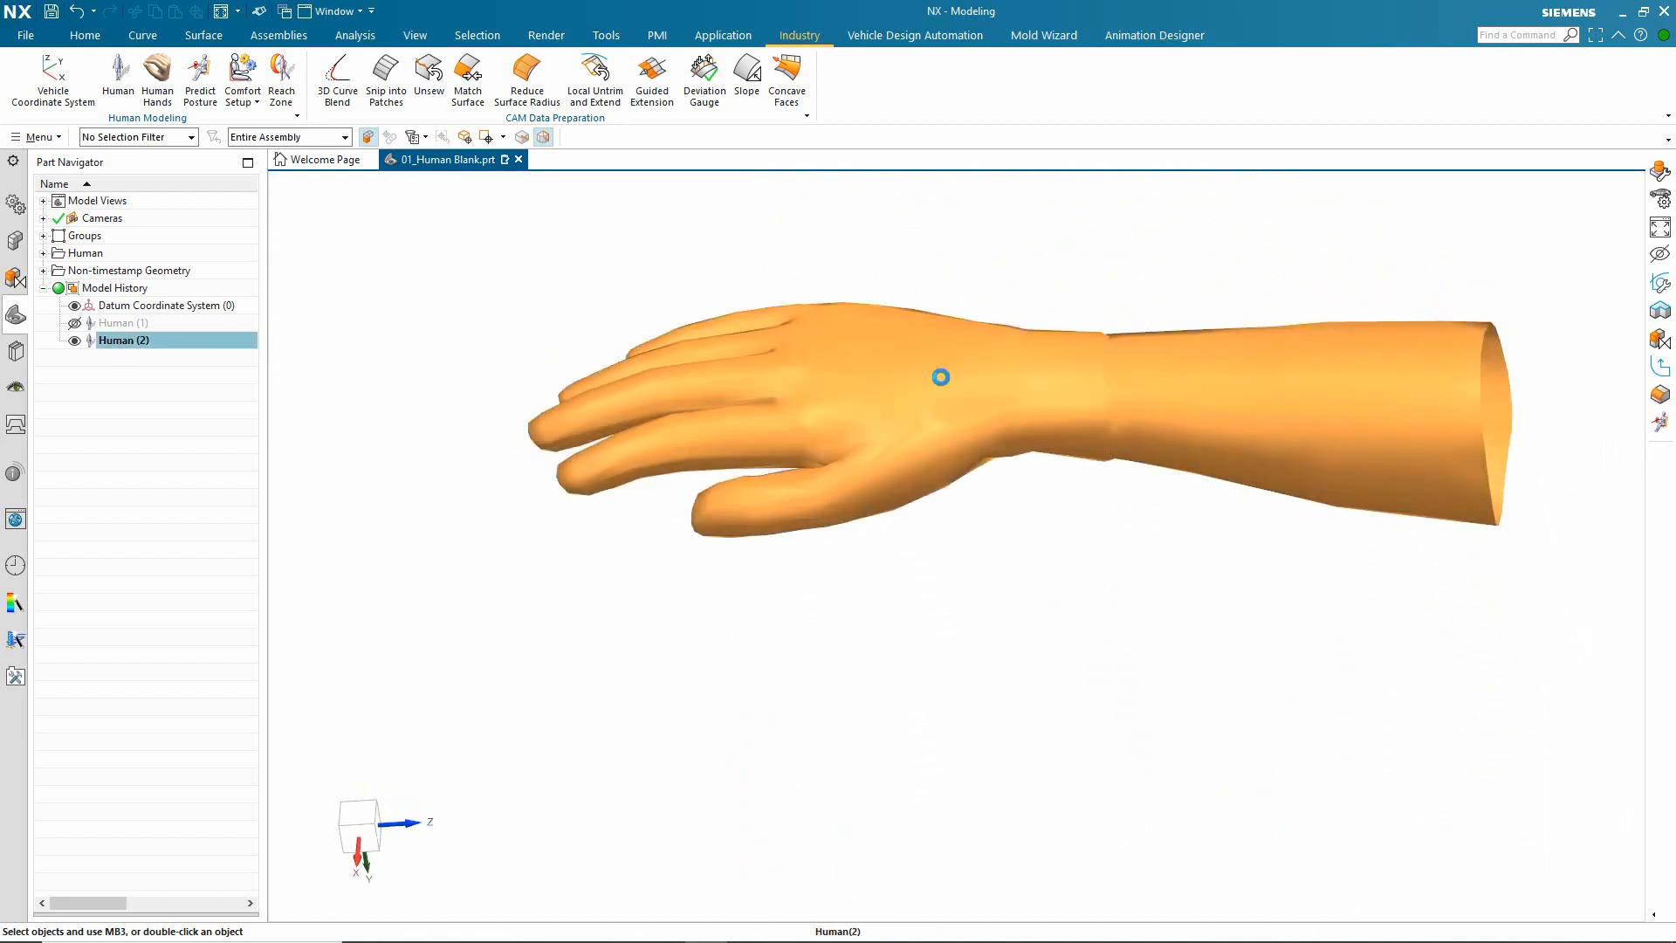
# Step: Edit the gloved right hand, trying the maximum_grip shape and settling on pinch_grip_2_fingers with an aperture of 0.66
pyautogui.doubleClick(942, 378)
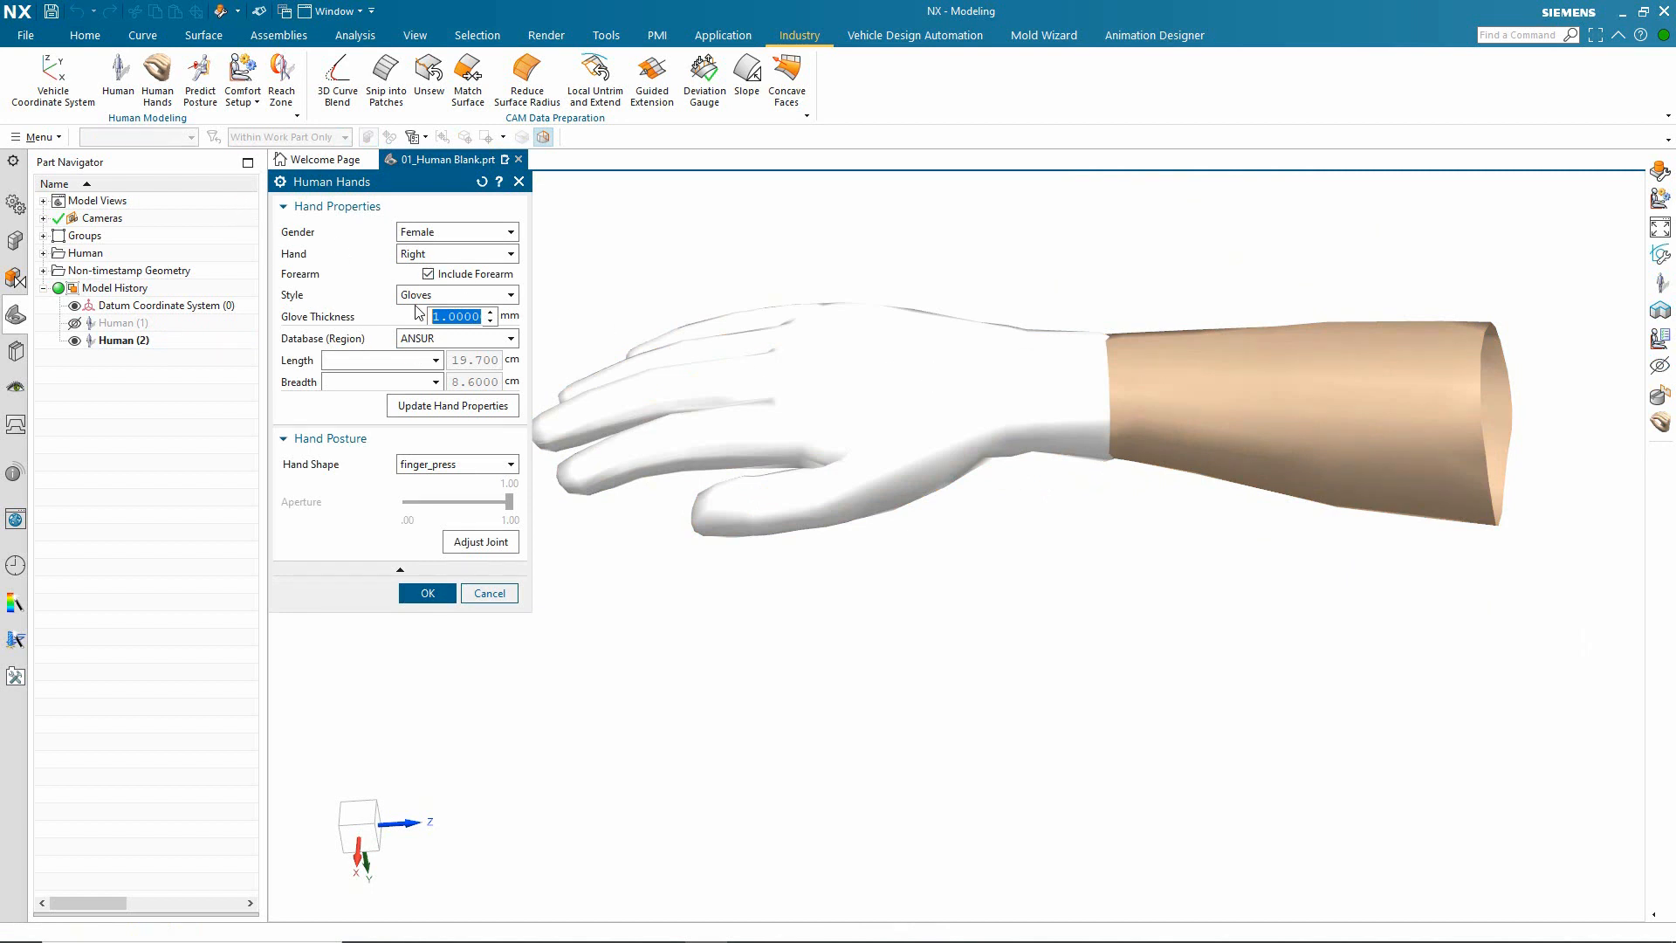
pyautogui.click(457, 468)
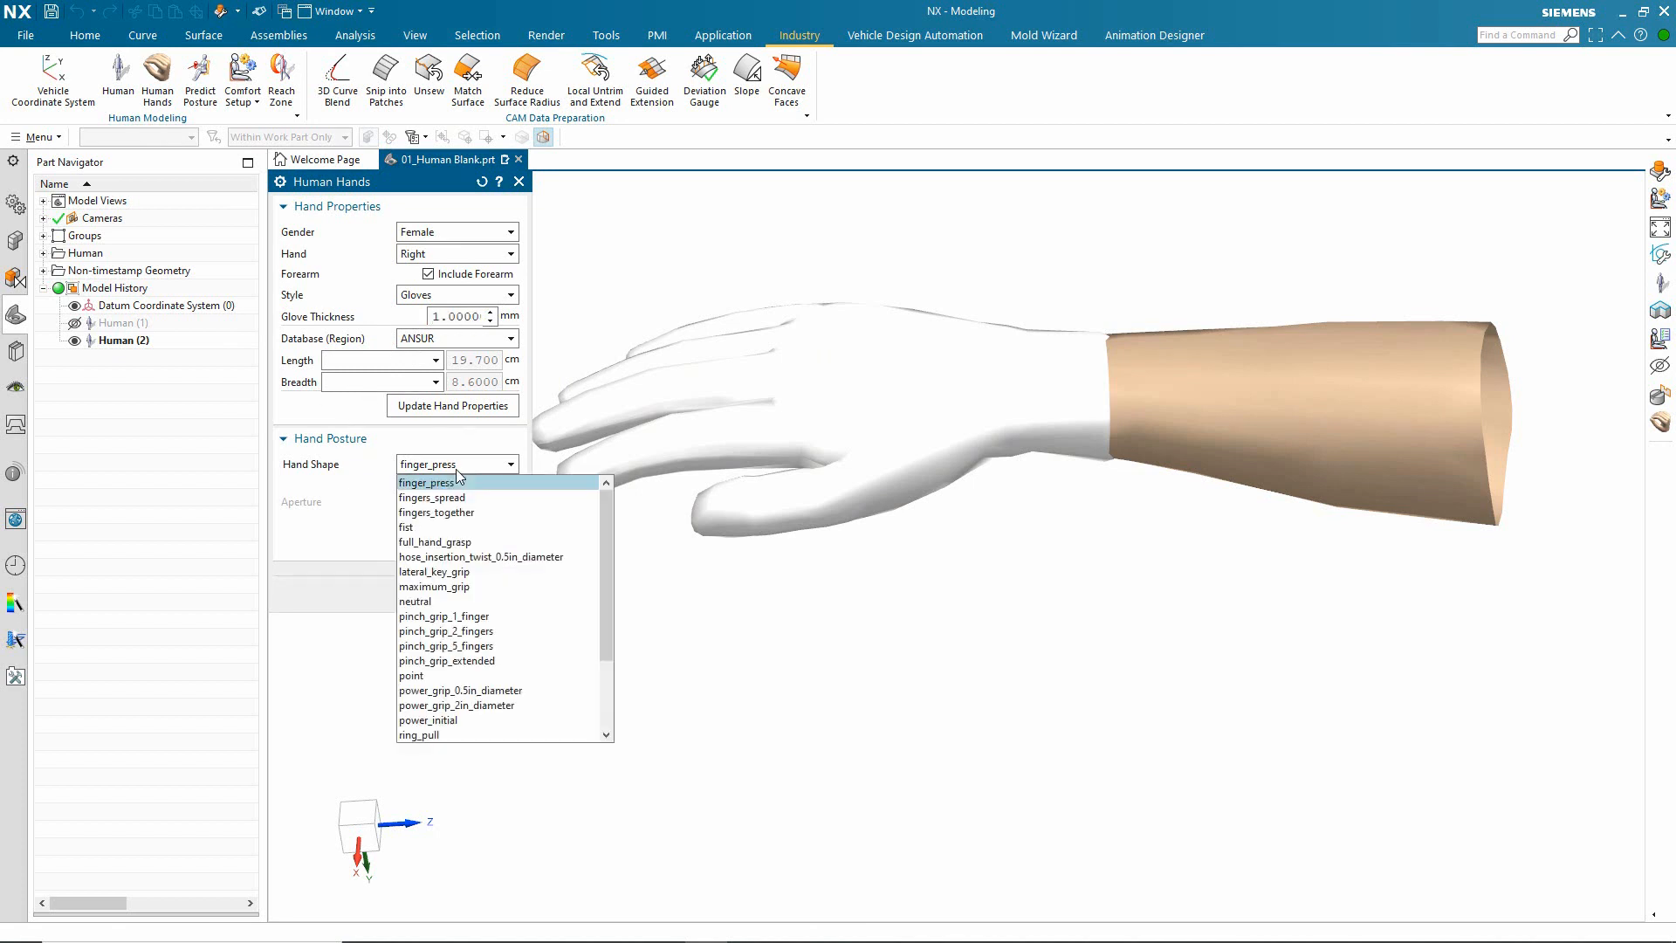
pyautogui.click(460, 587)
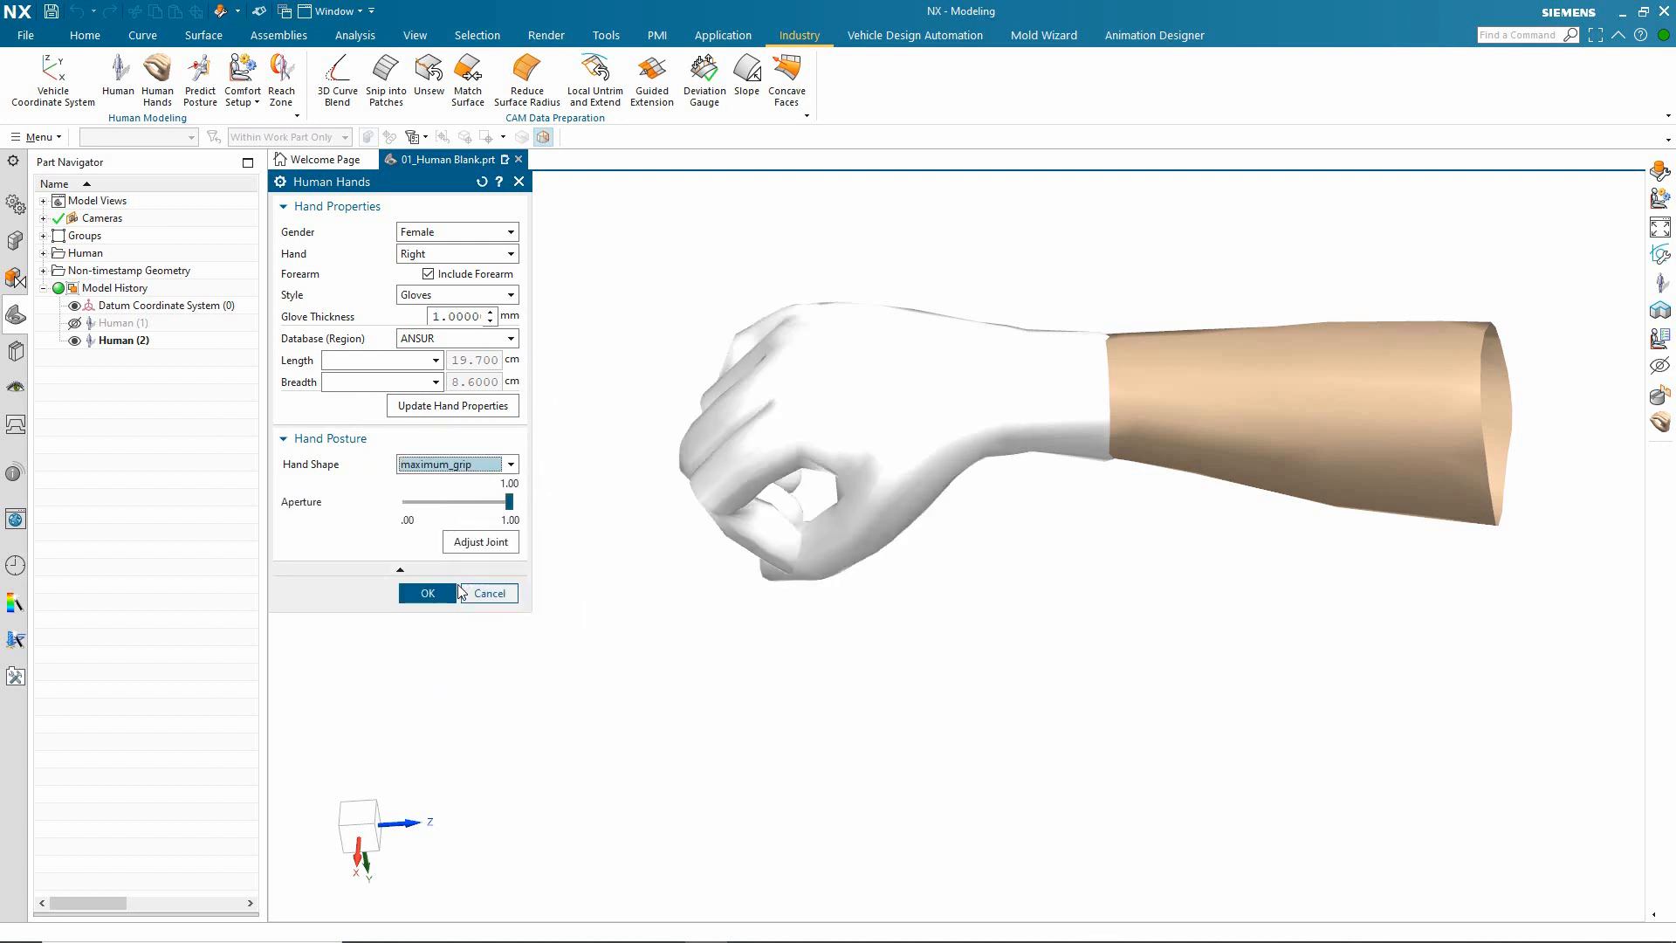
pyautogui.click(511, 465)
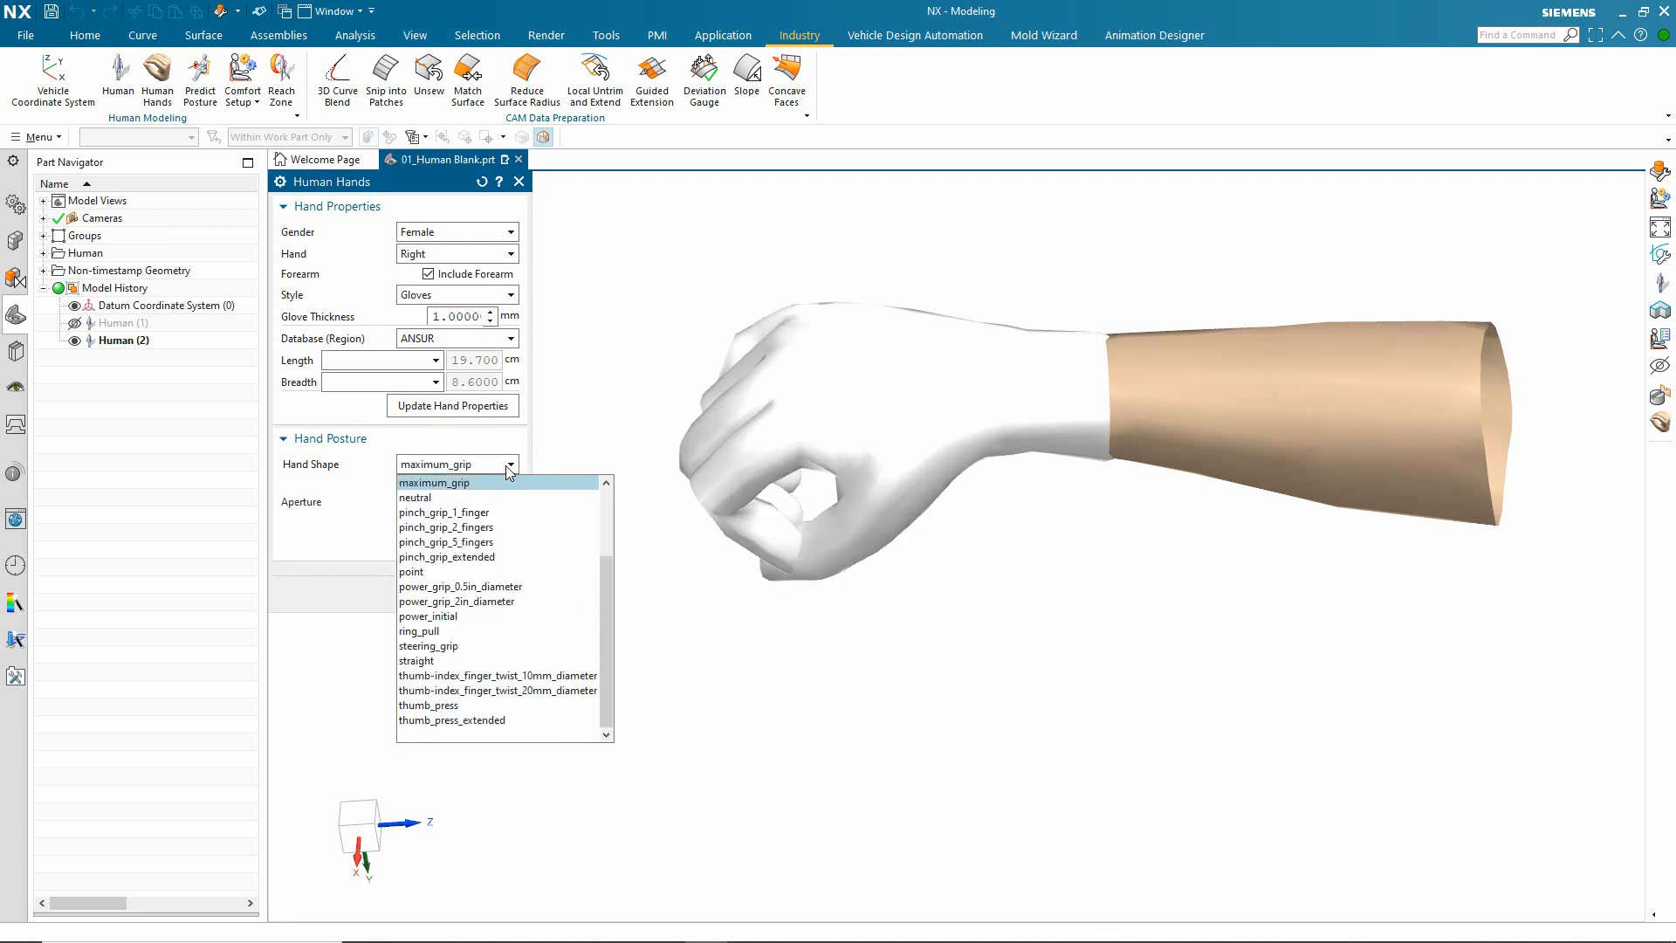
pyautogui.click(466, 529)
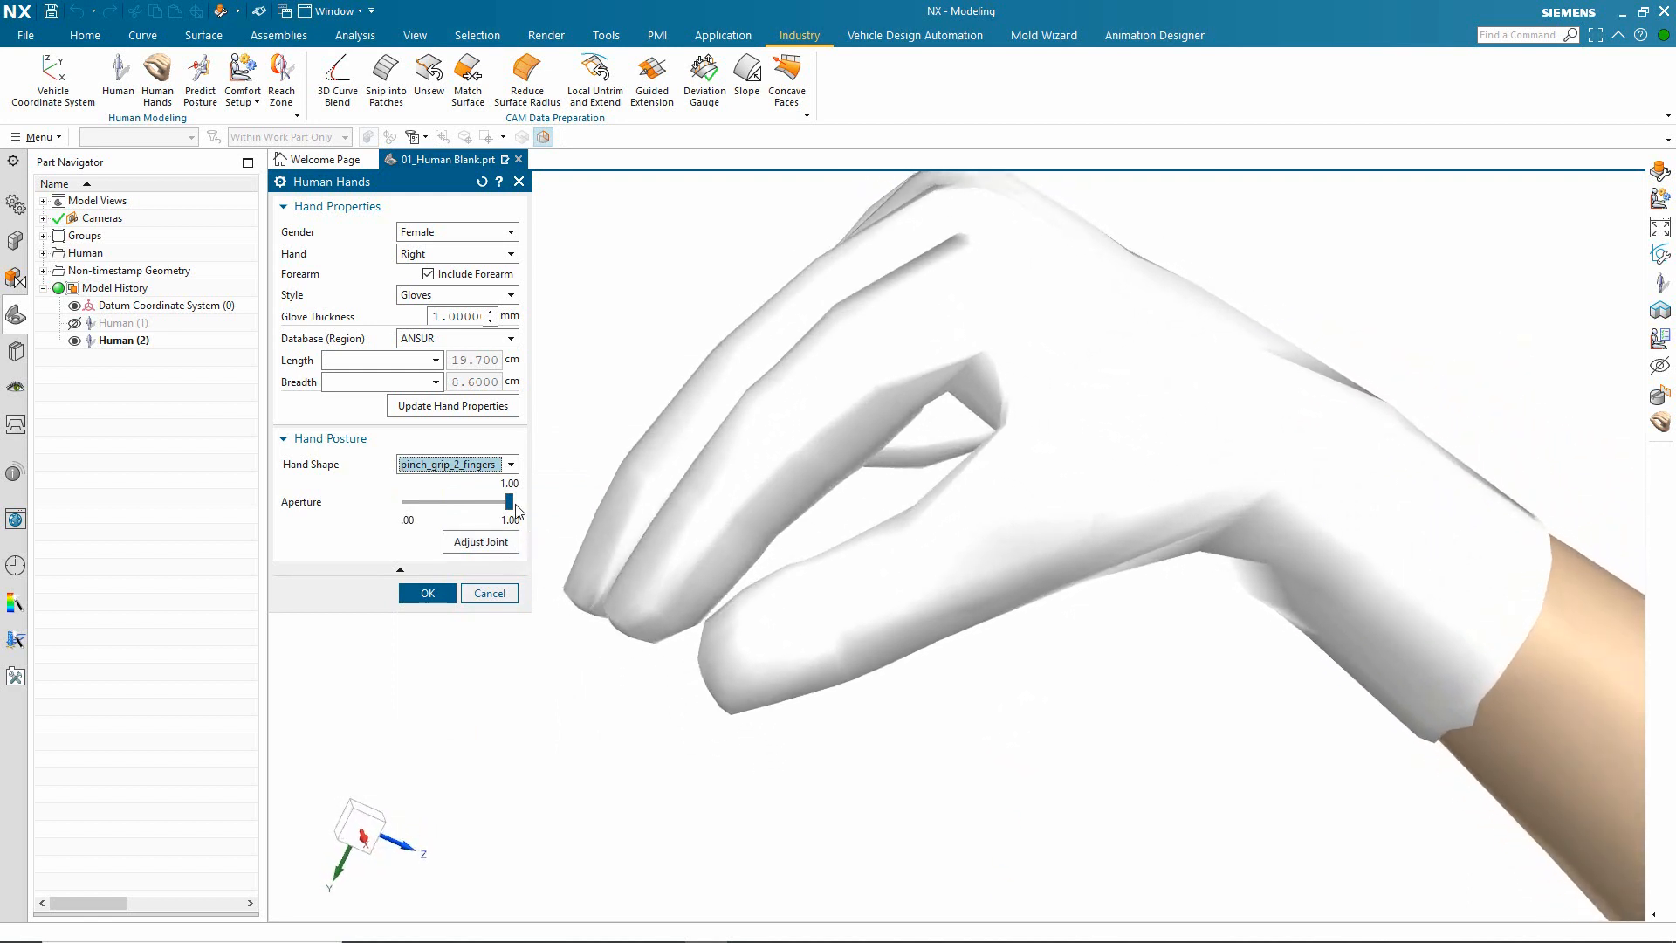
pyautogui.moveTo(510, 503); pyautogui.dragTo(474, 504)
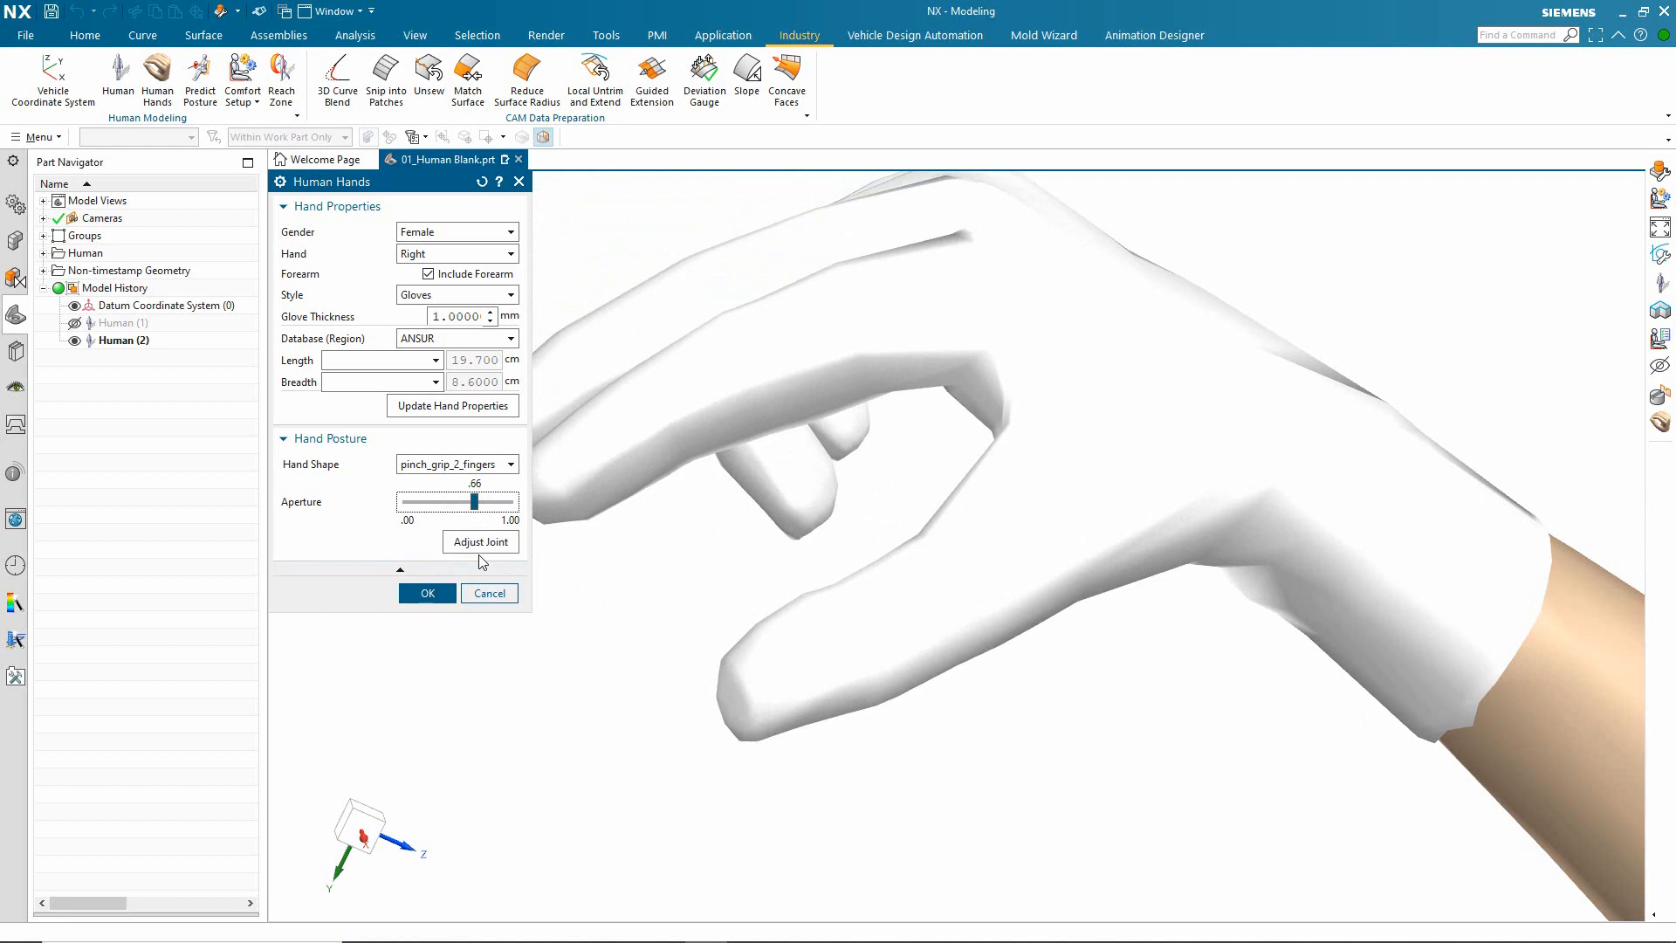
pyautogui.click(438, 596)
pyautogui.scroll(-3, 442, 604)
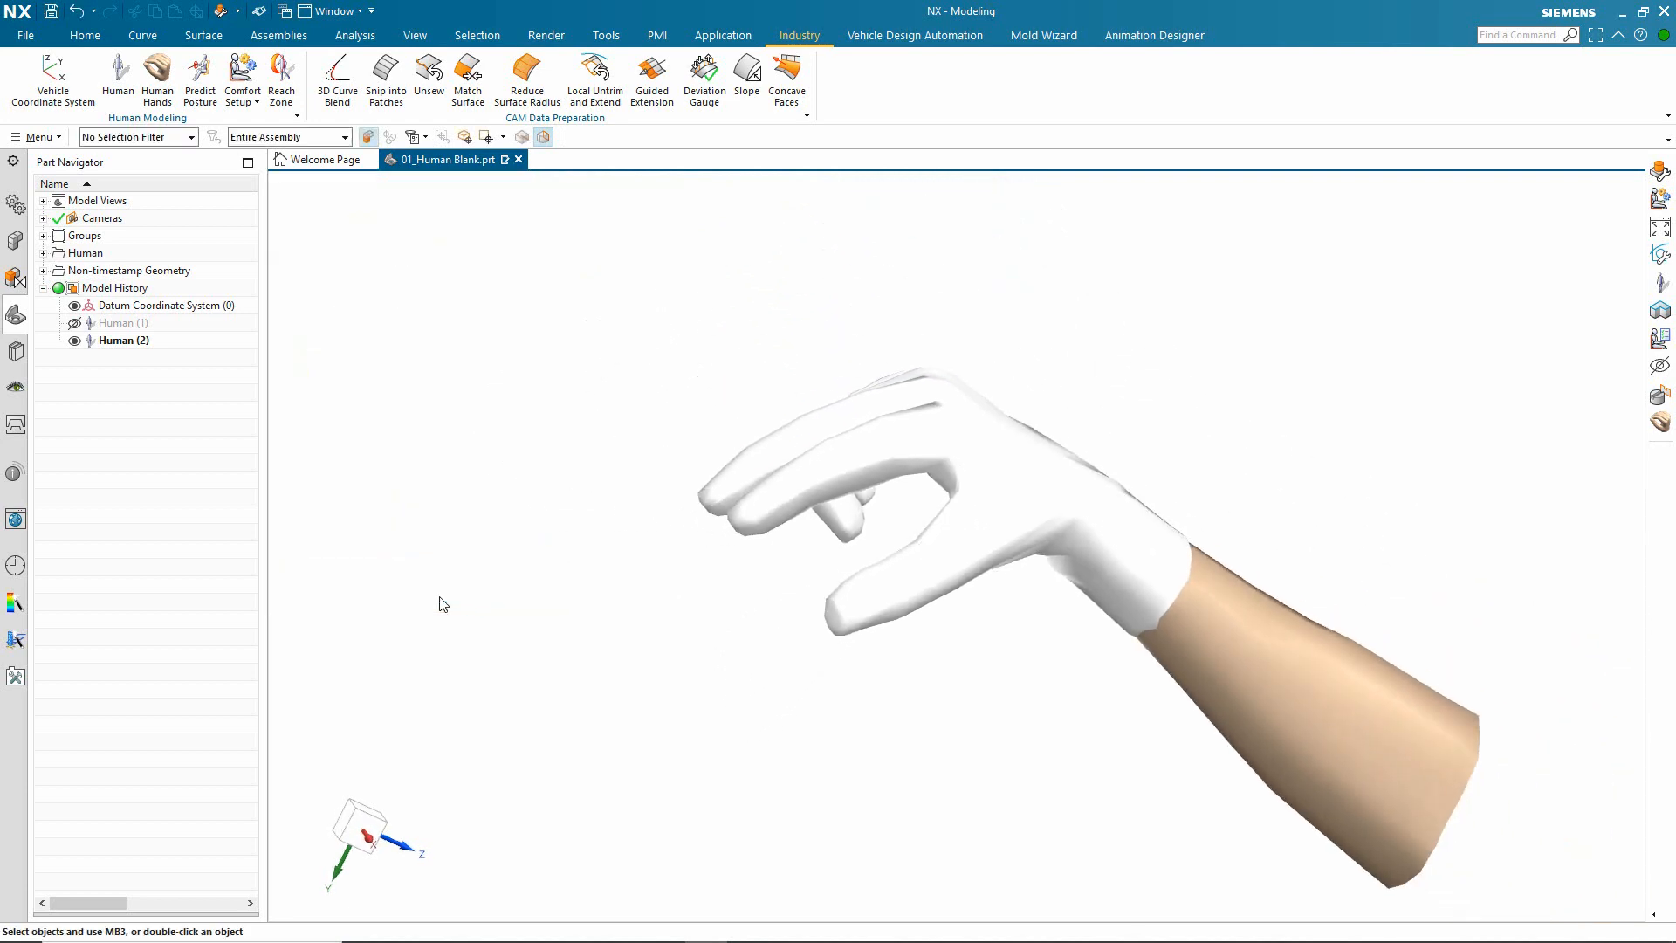
# Step: Open the recent part 02_Active Reach.prt containing the cabinet and standing human
pyautogui.click(16, 565)
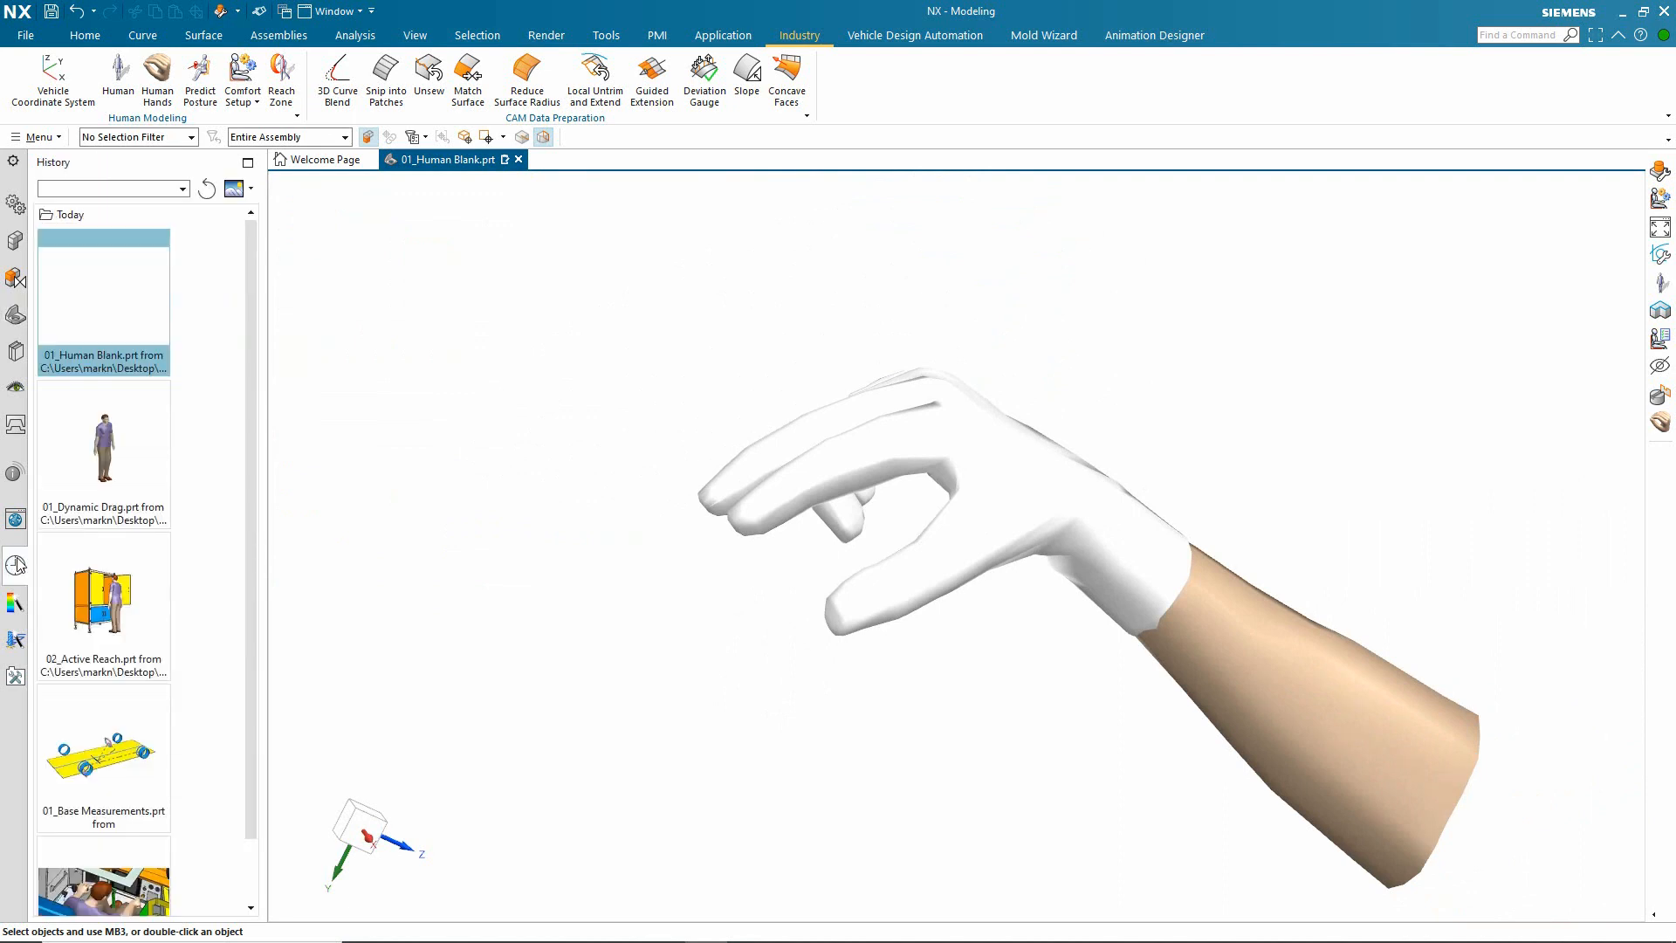
pyautogui.click(110, 572)
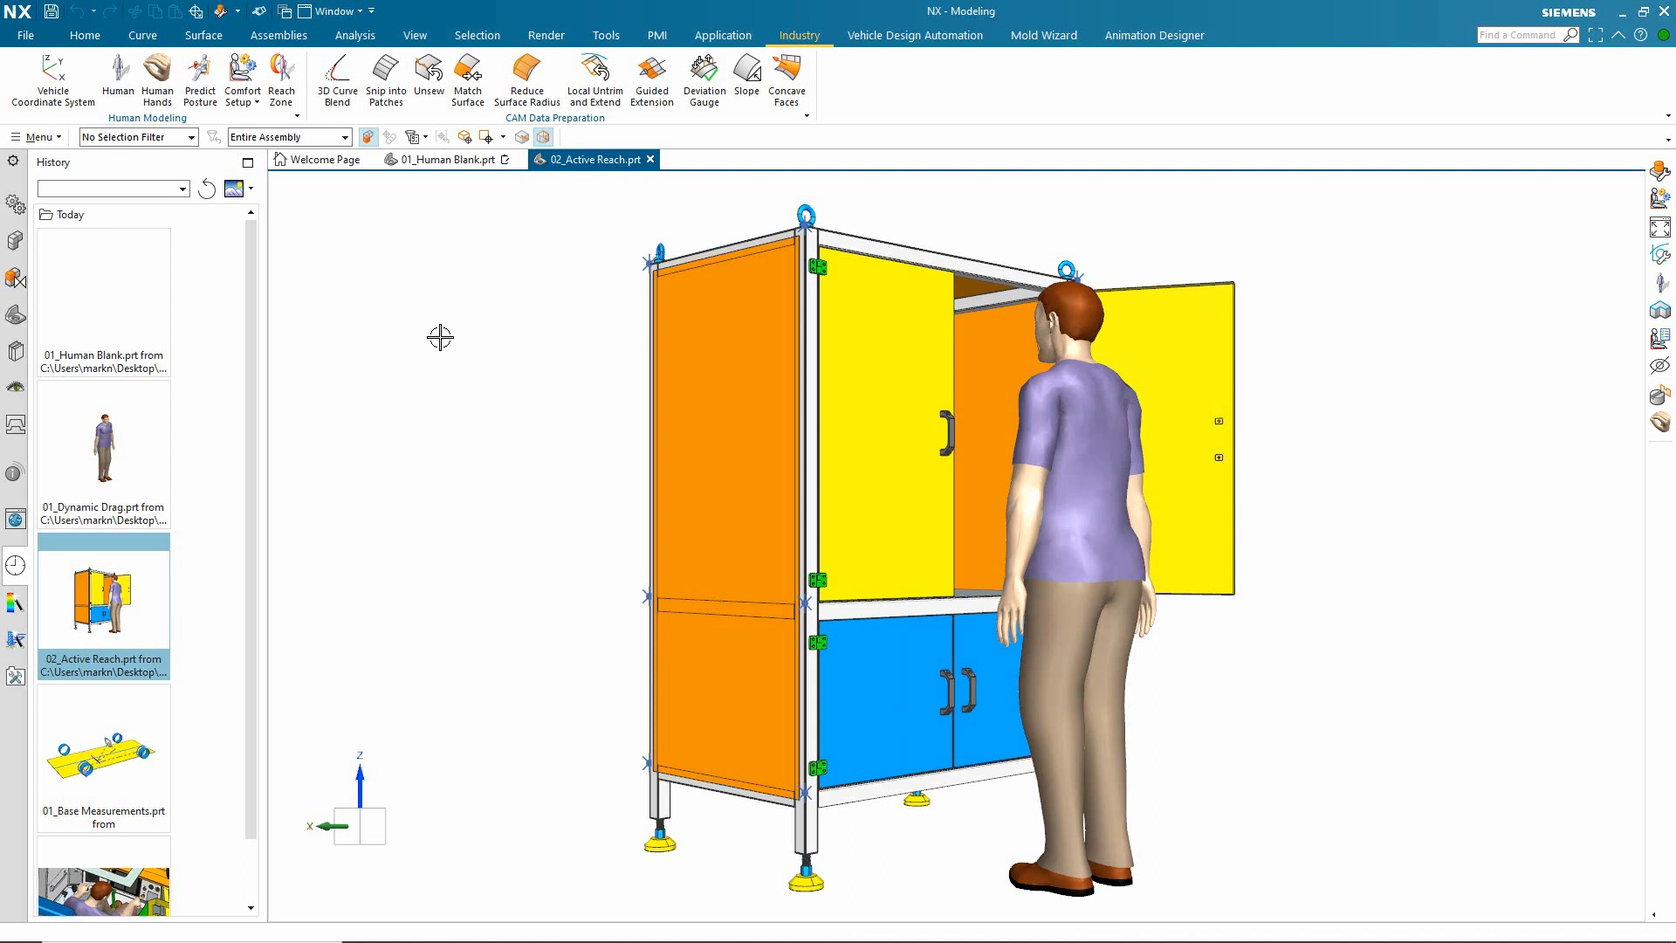
pyautogui.moveTo(369, 403); pyautogui.dragTo(369, 403, button='middle')
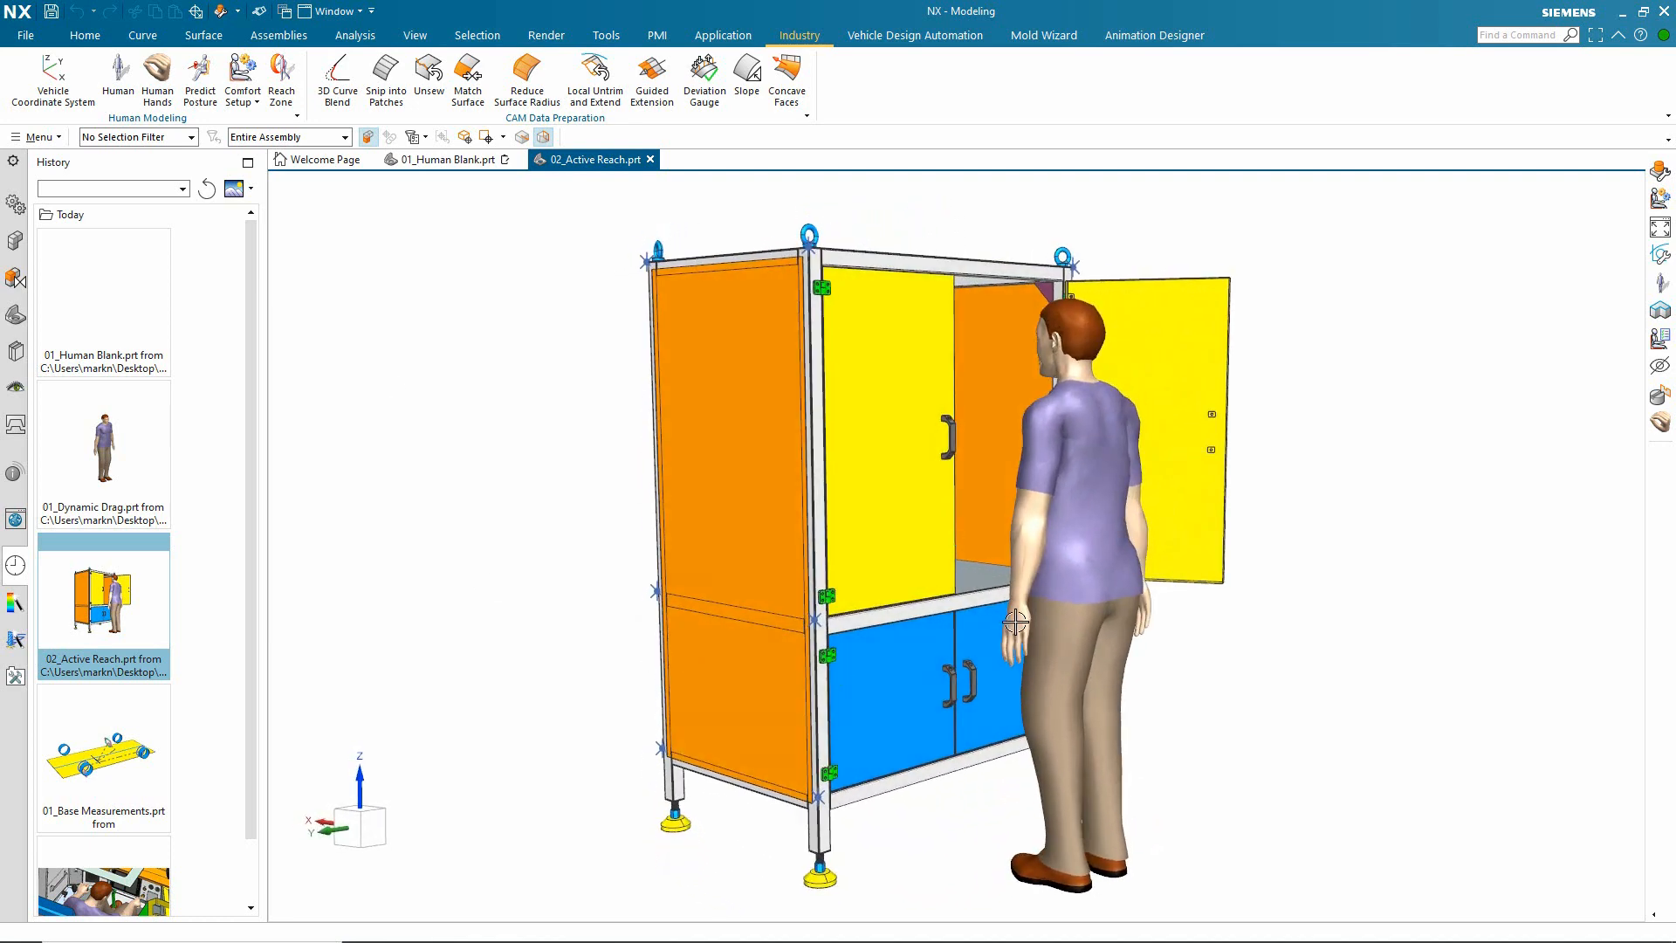
# Step: Edit the standing human and start Inverse Kinematics with the Active Reach type
pyautogui.click(1065, 517)
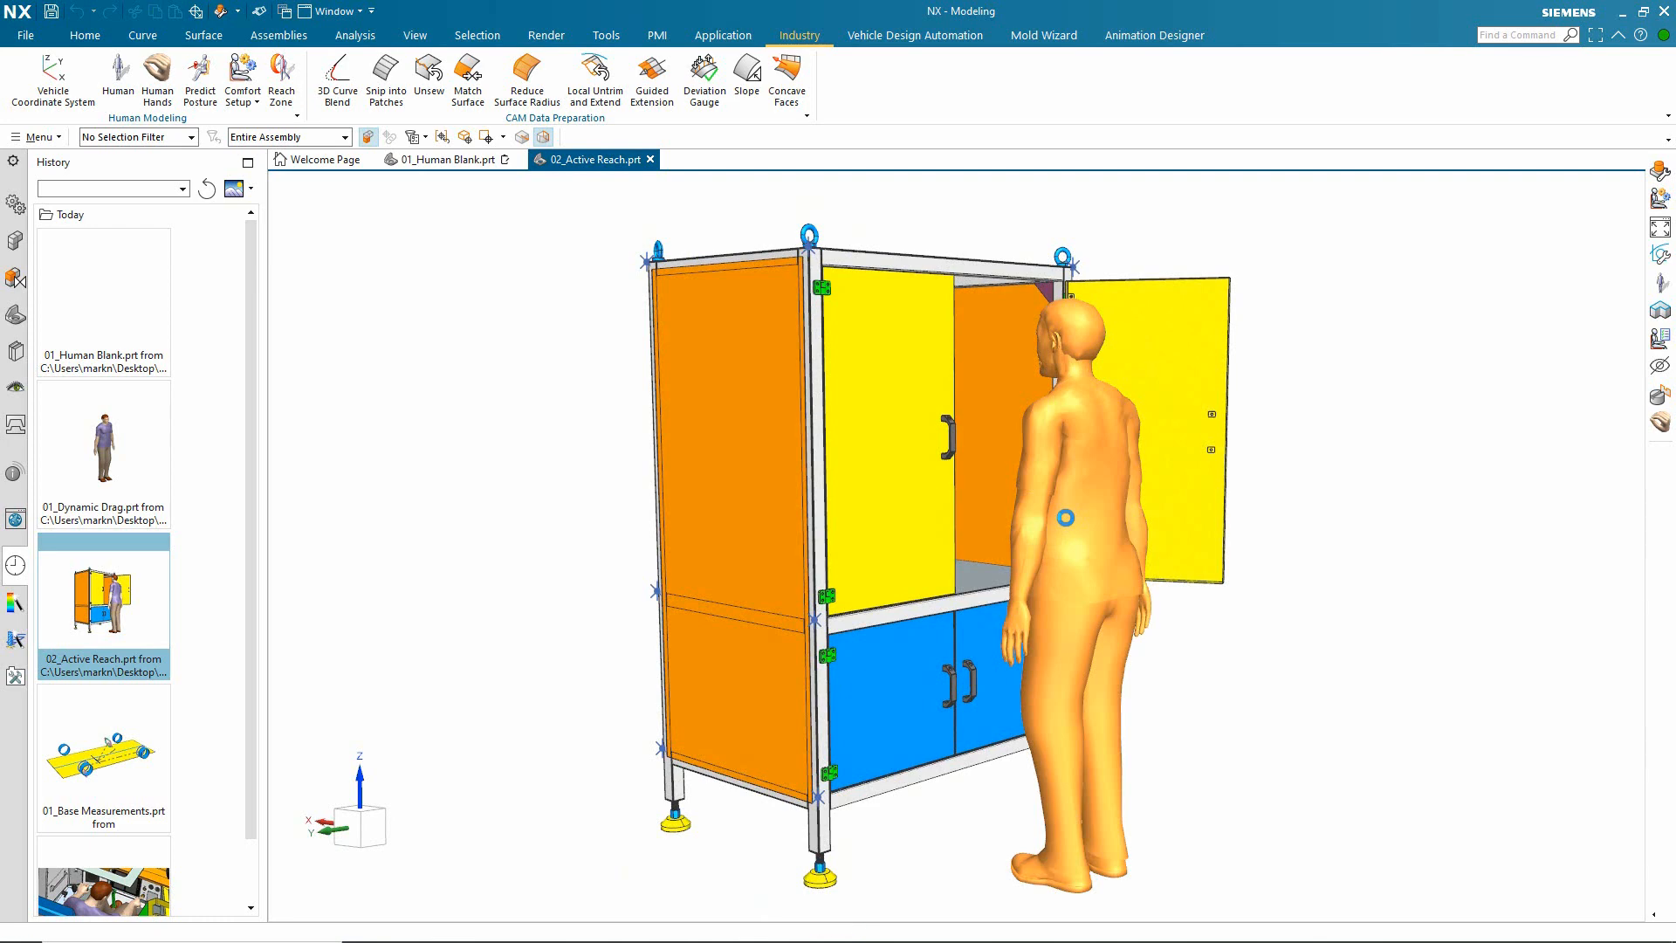
pyautogui.doubleClick(1065, 518)
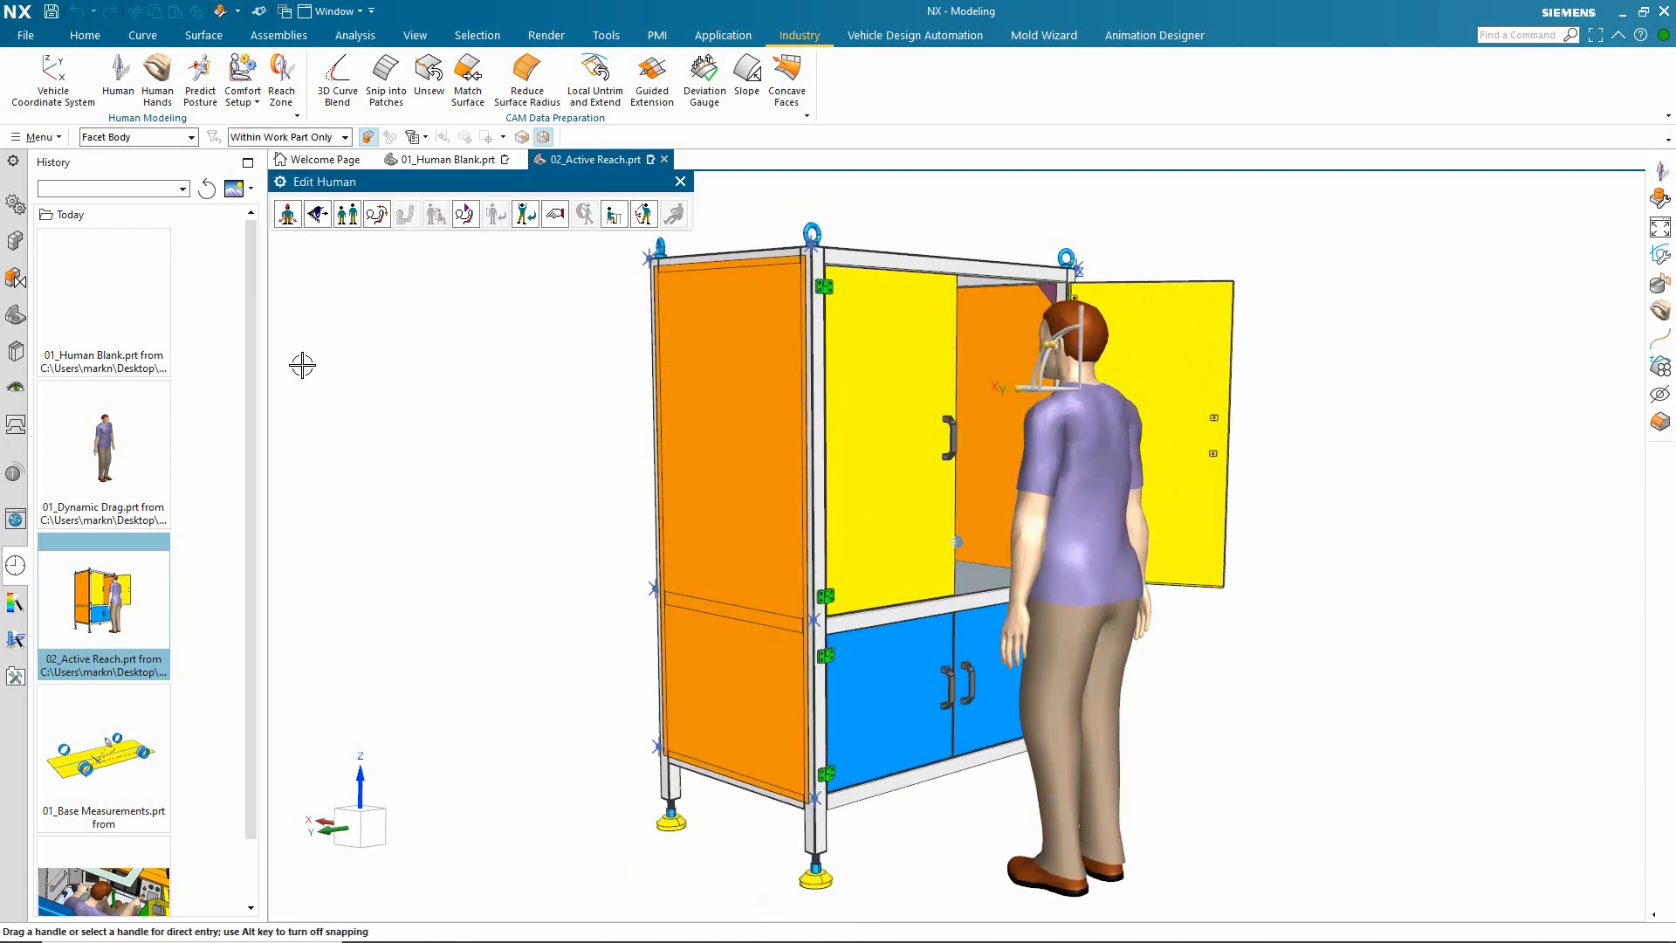
pyautogui.click(644, 215)
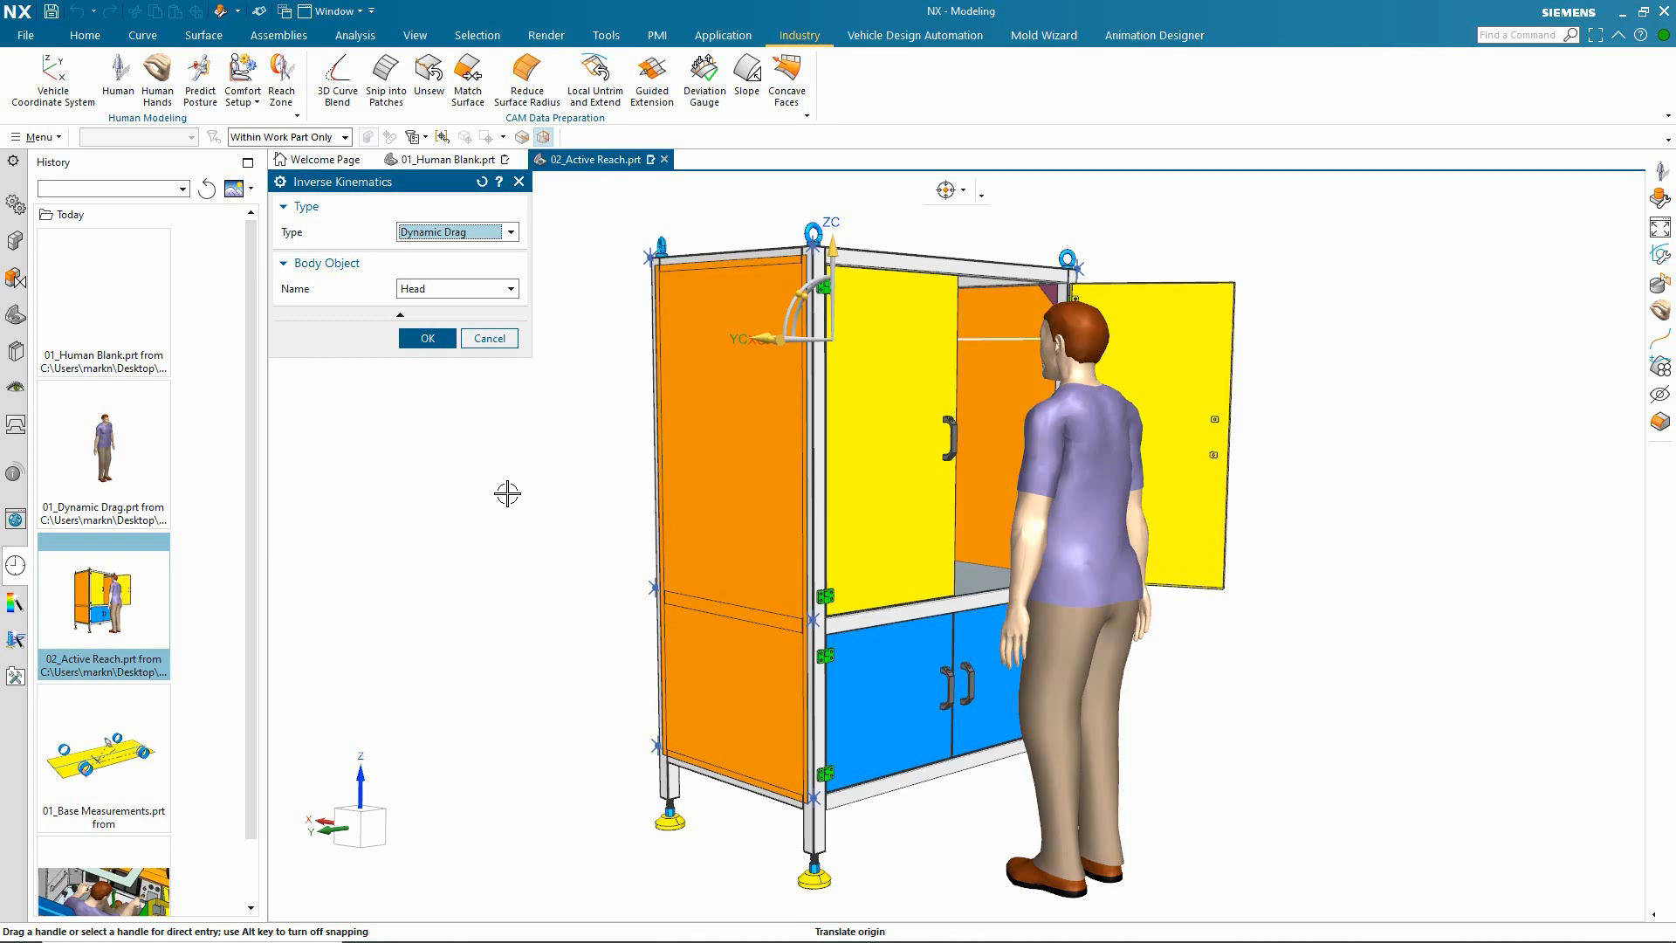
pyautogui.click(513, 233)
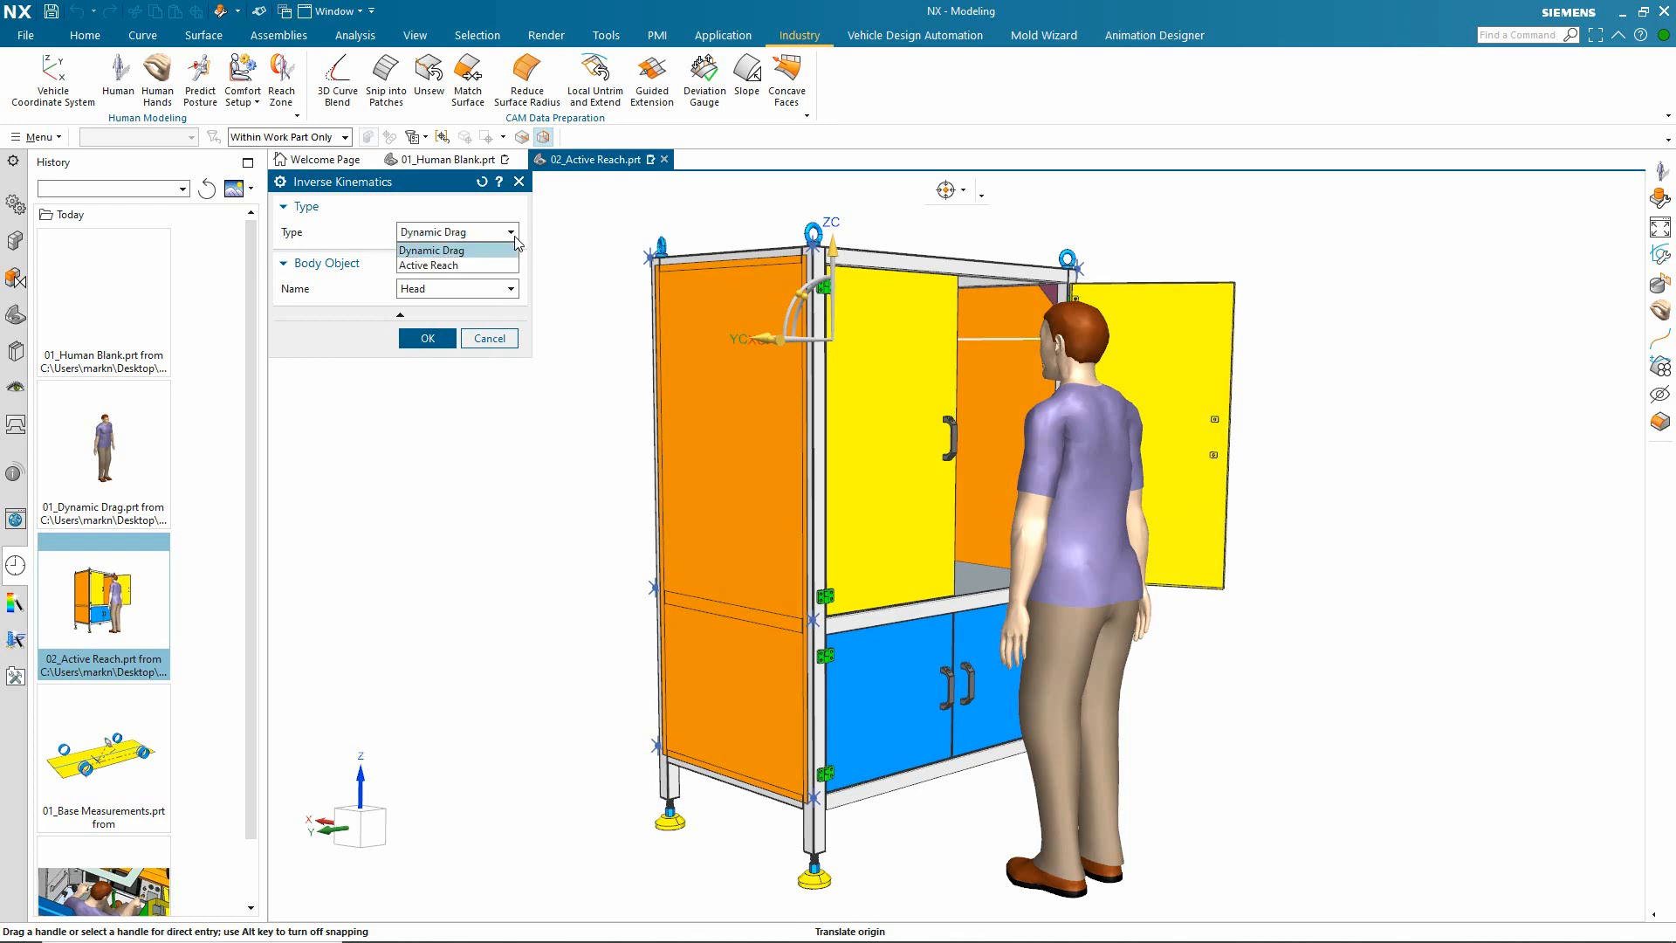
pyautogui.click(462, 264)
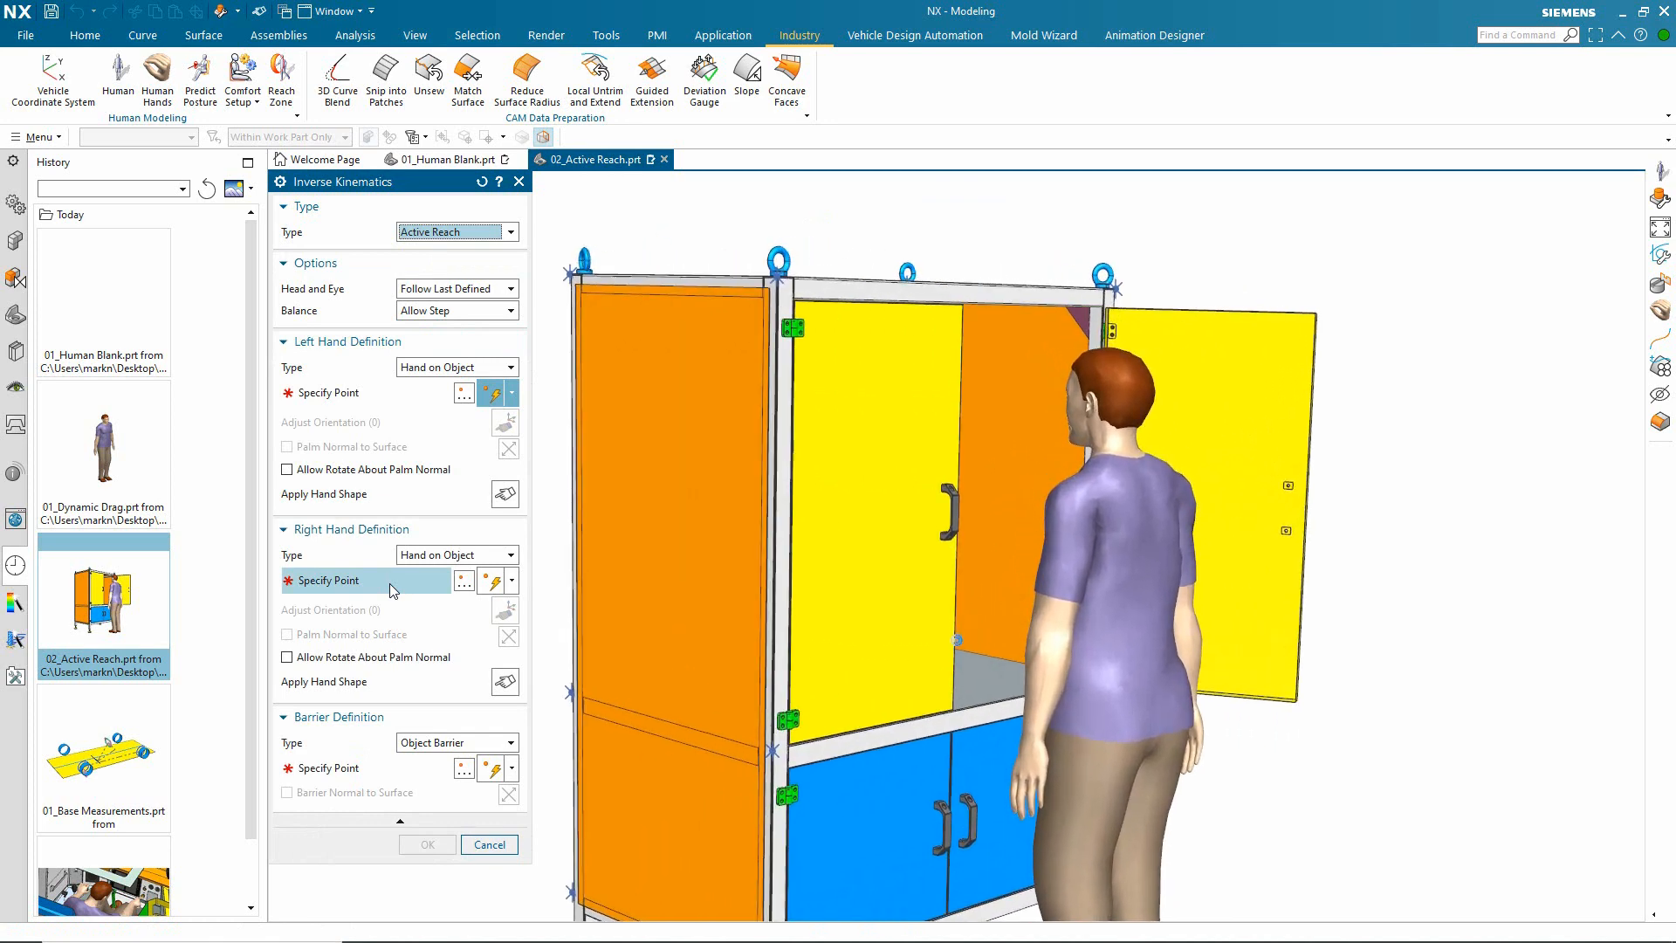
# Step: Specify the left hand's target as a point on a face of the upper yellow door's handle
pyautogui.click(415, 400)
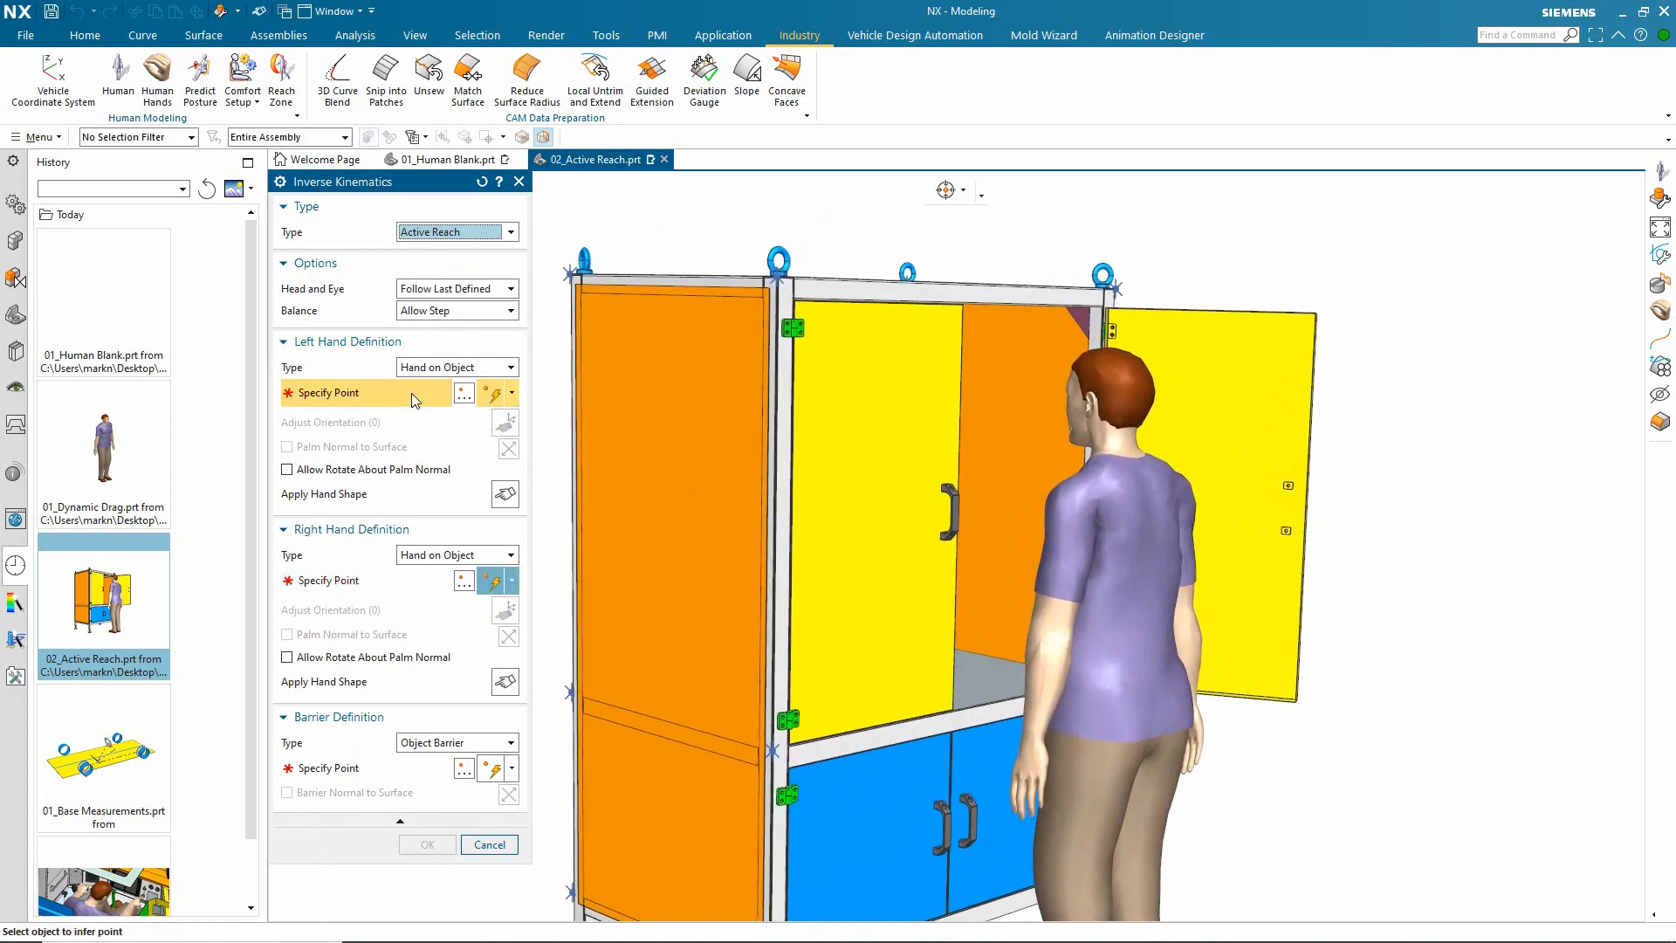
pyautogui.click(513, 393)
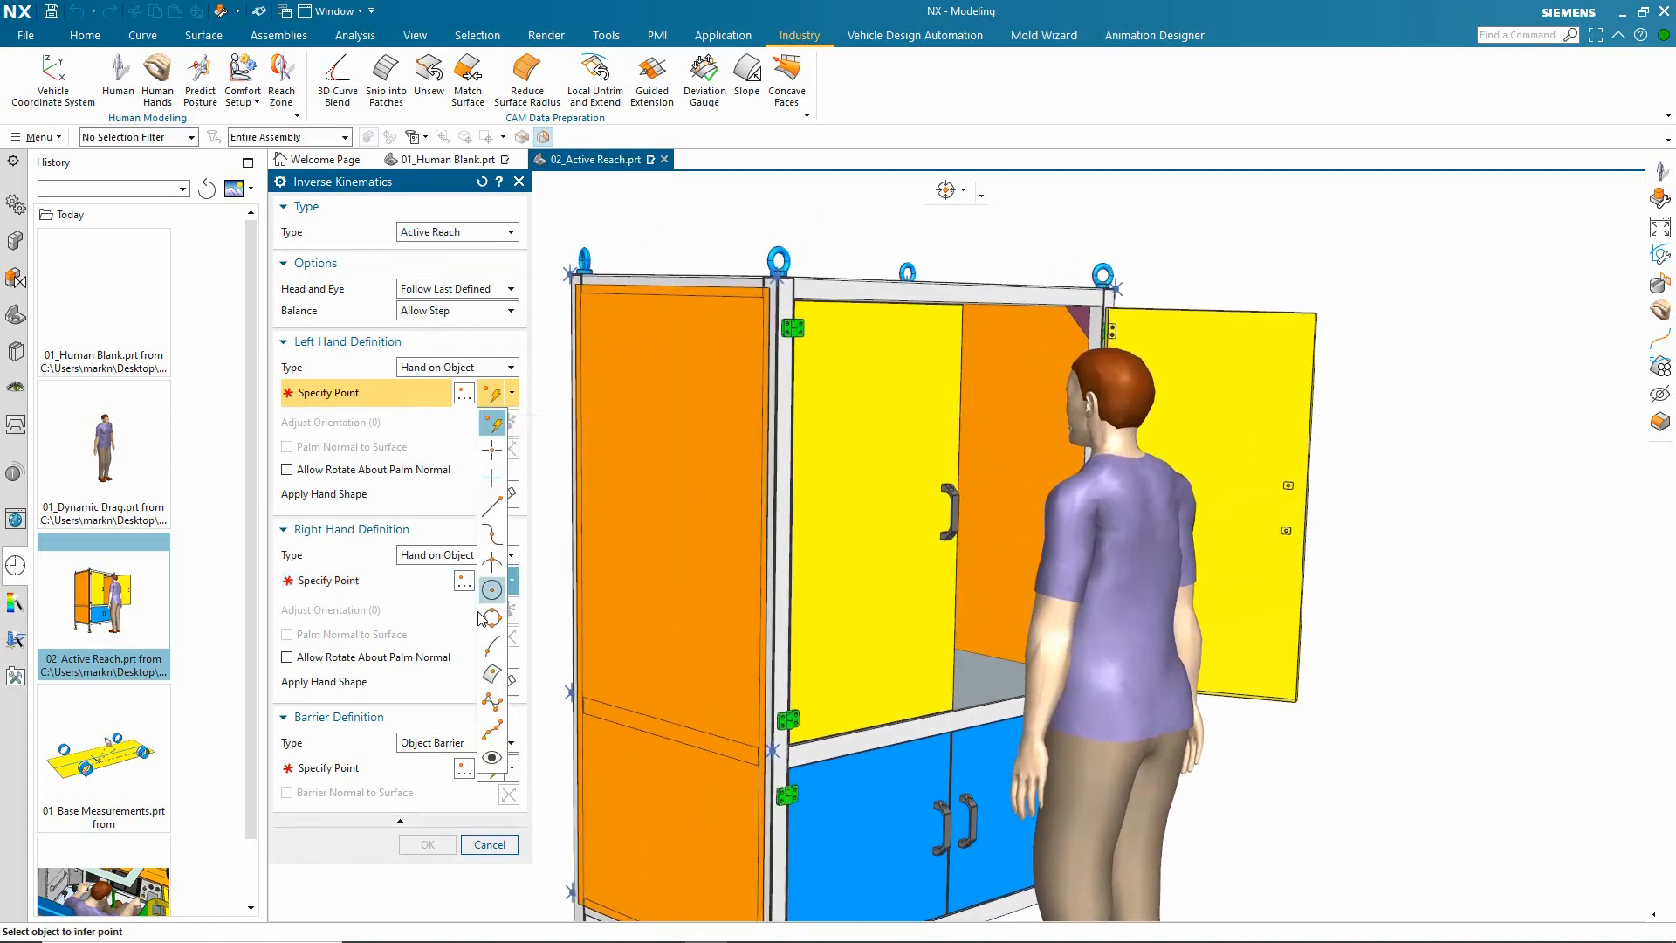
pyautogui.click(492, 673)
pyautogui.scroll(10, 859, 398)
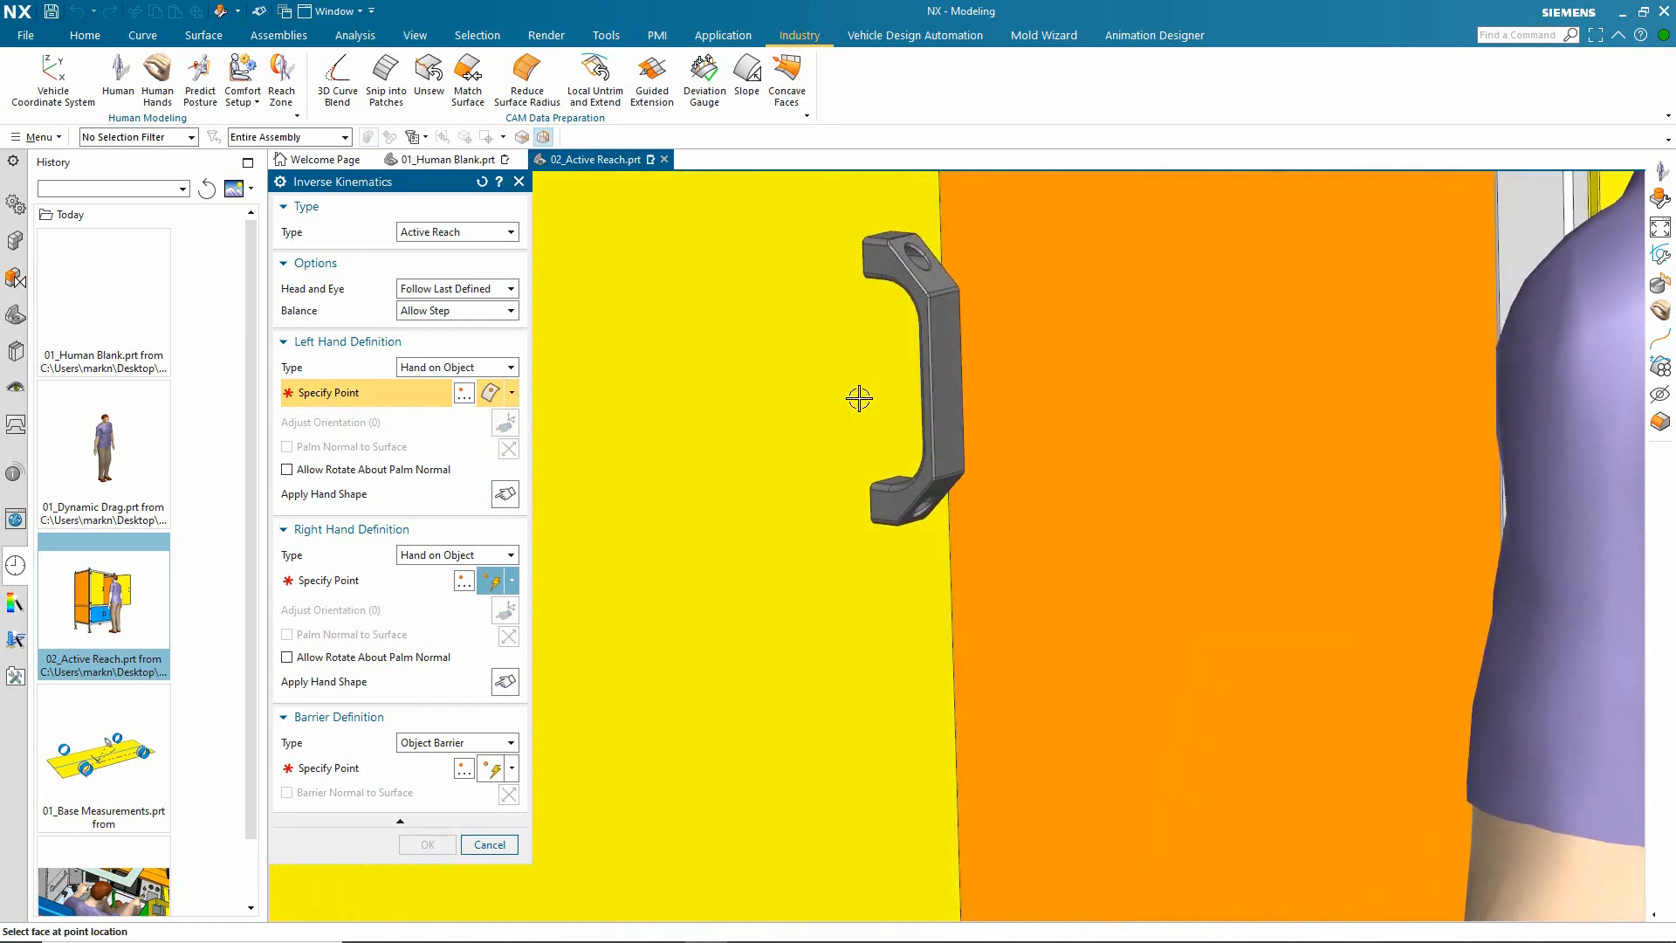
pyautogui.click(861, 400)
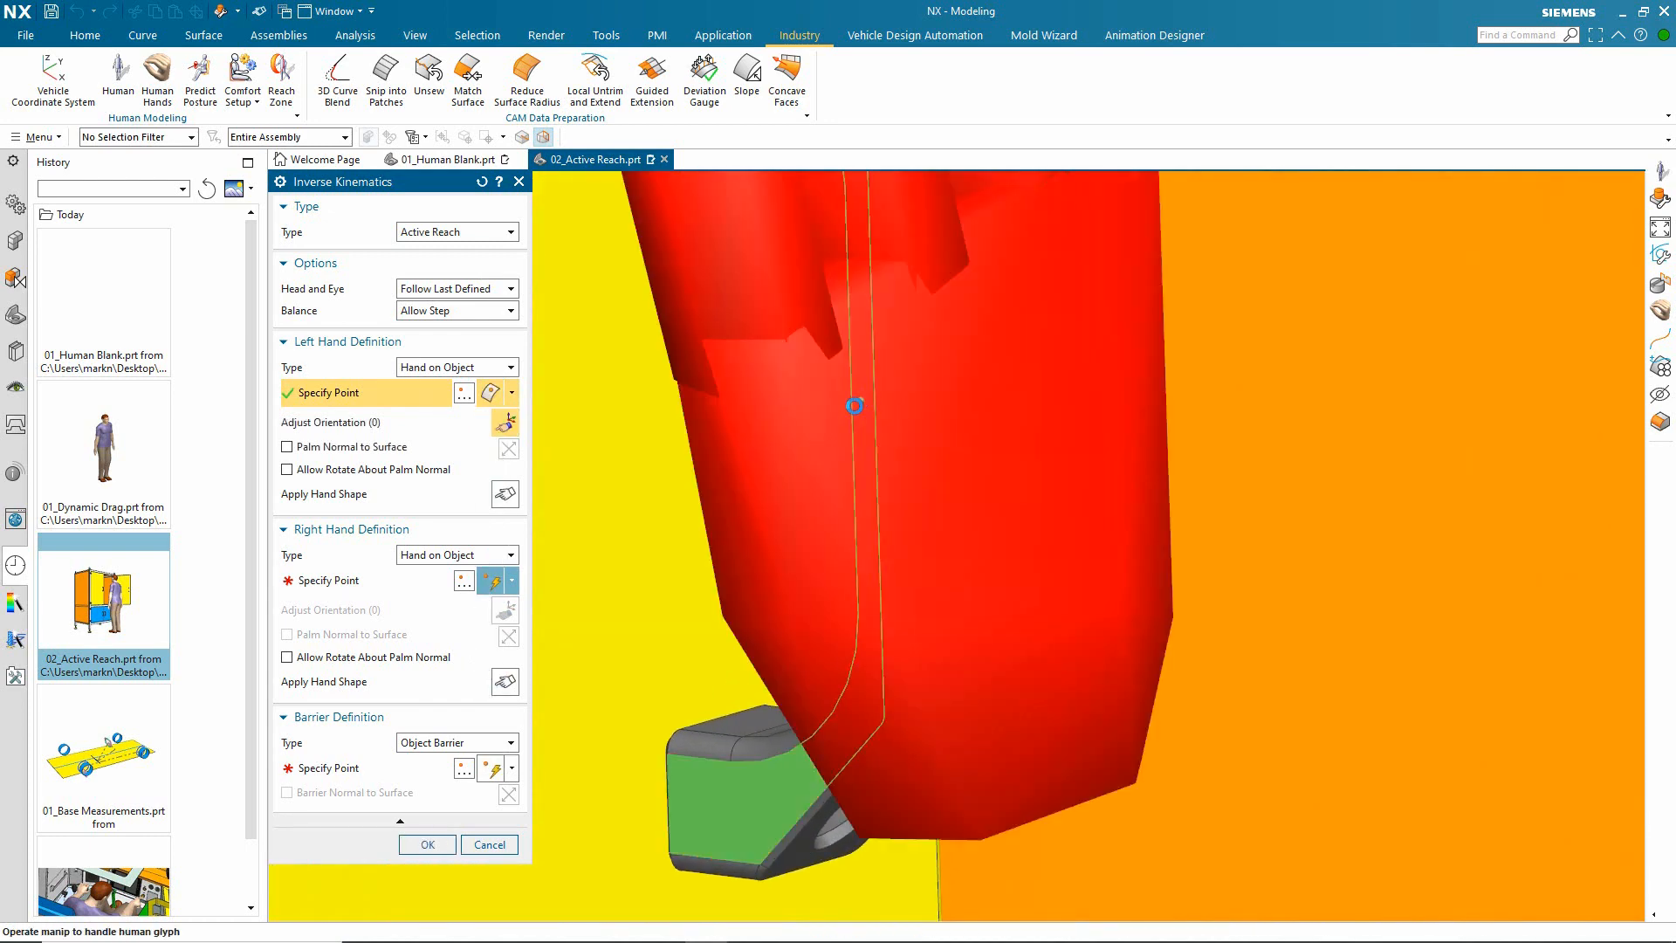
# Step: Make the left palm normal to the surface, allow rotation about the palm normal, reverse its direction and turn the hand across the handle
pyautogui.scroll(-5, 861, 400)
pyautogui.click(287, 447)
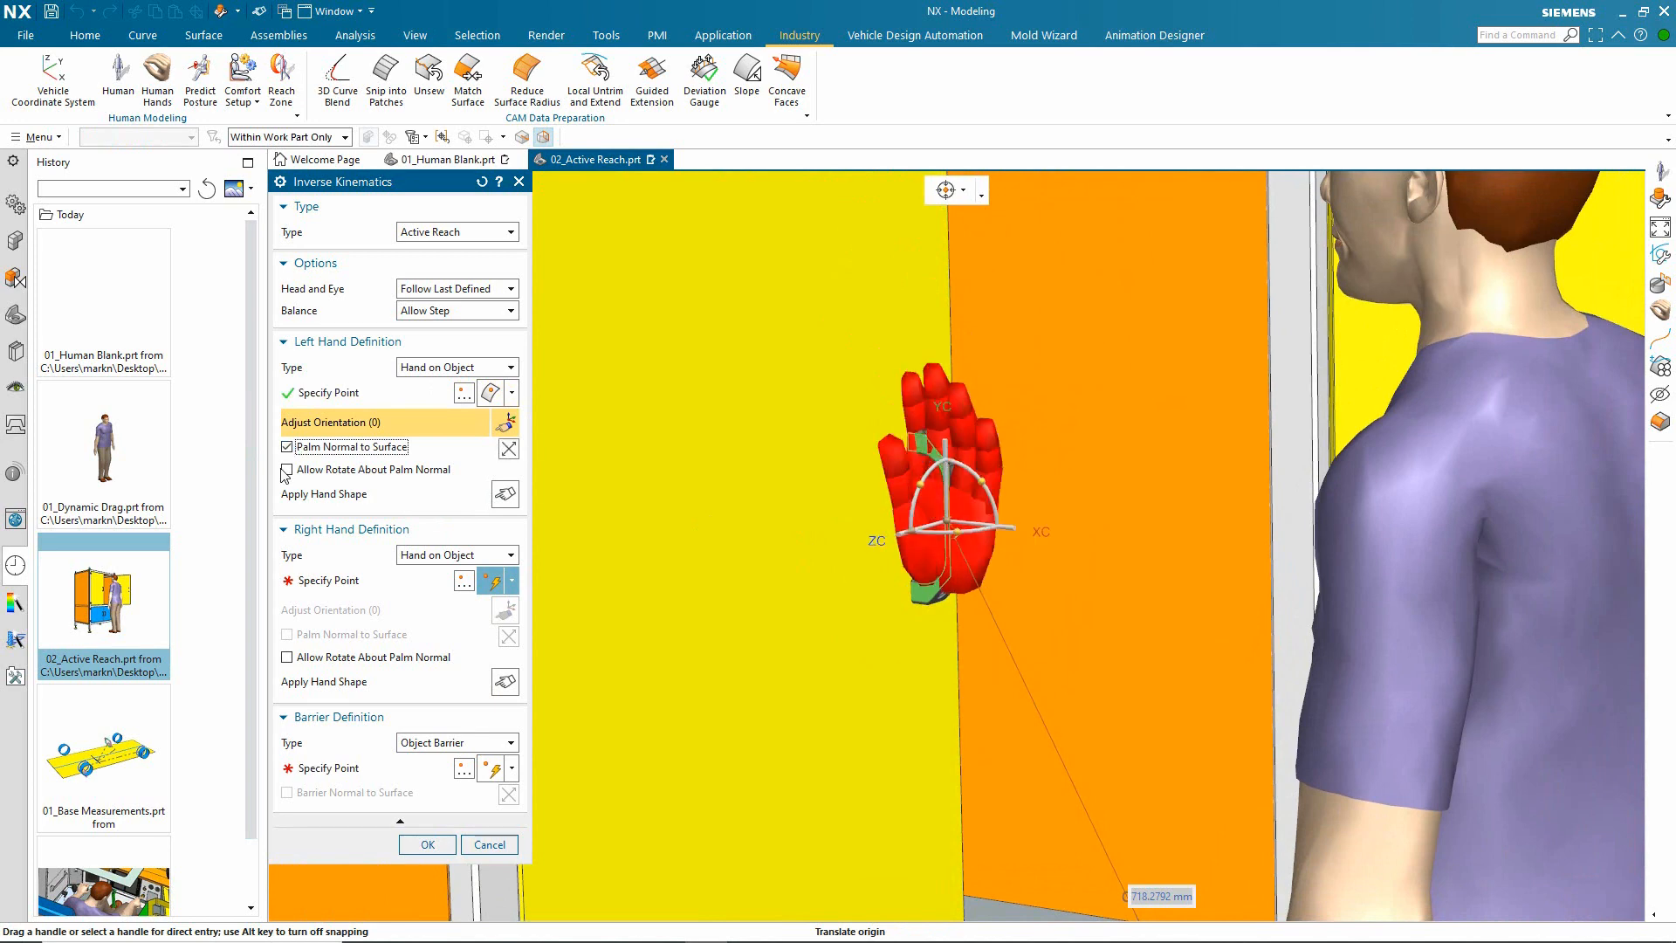
pyautogui.click(286, 470)
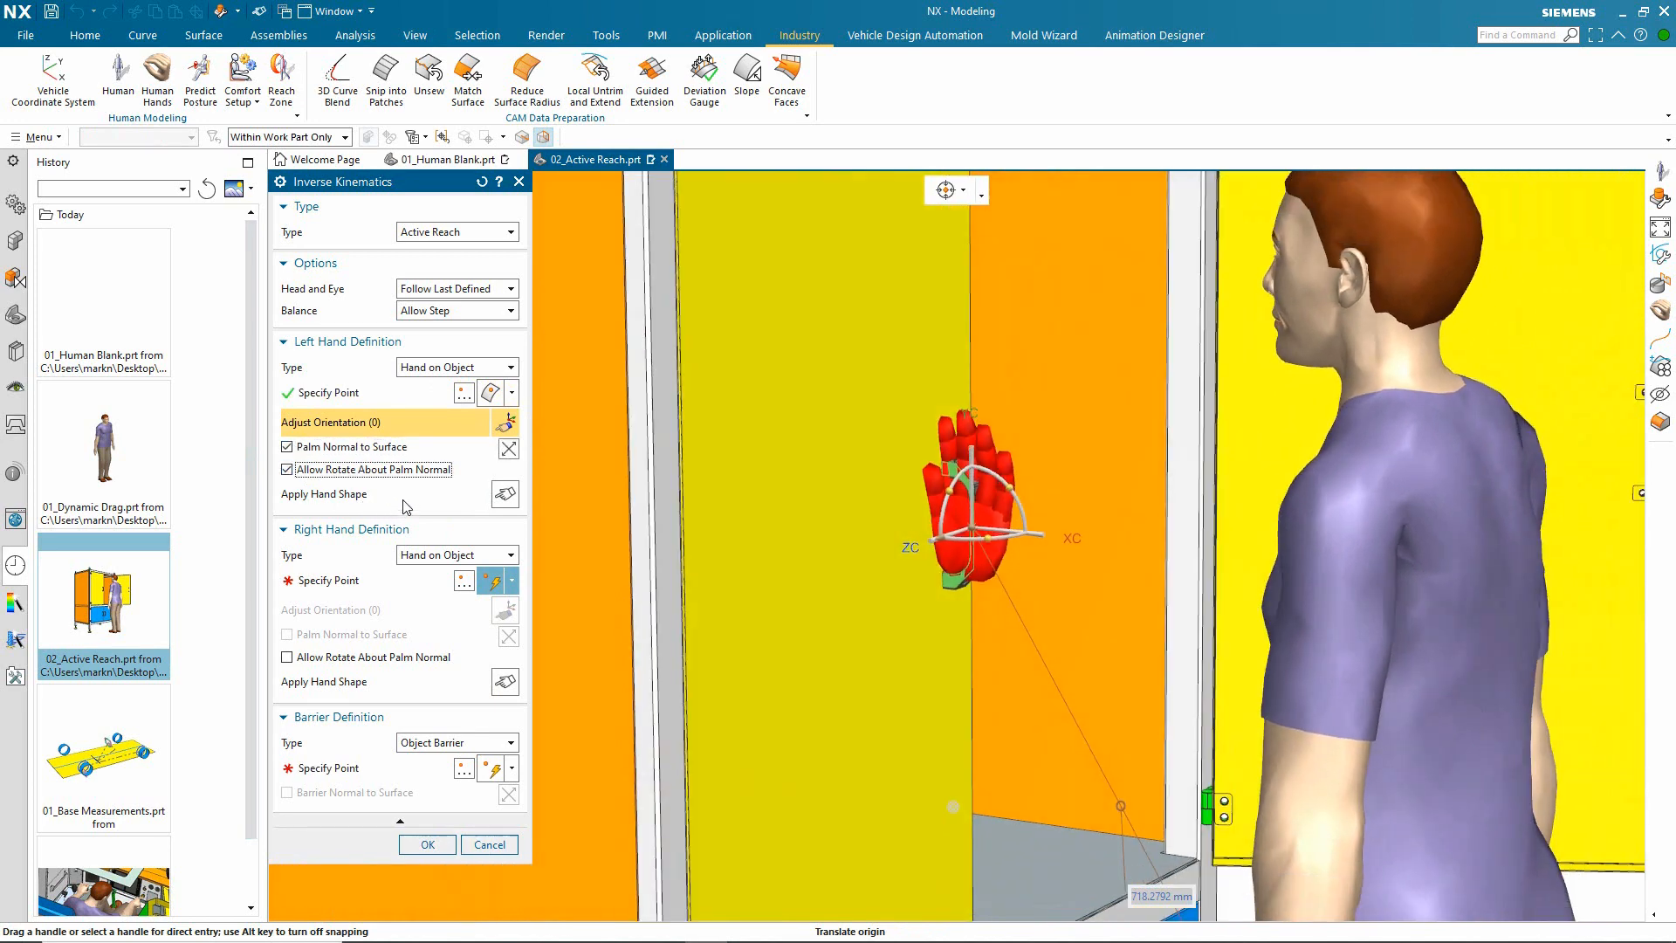
pyautogui.click(504, 448)
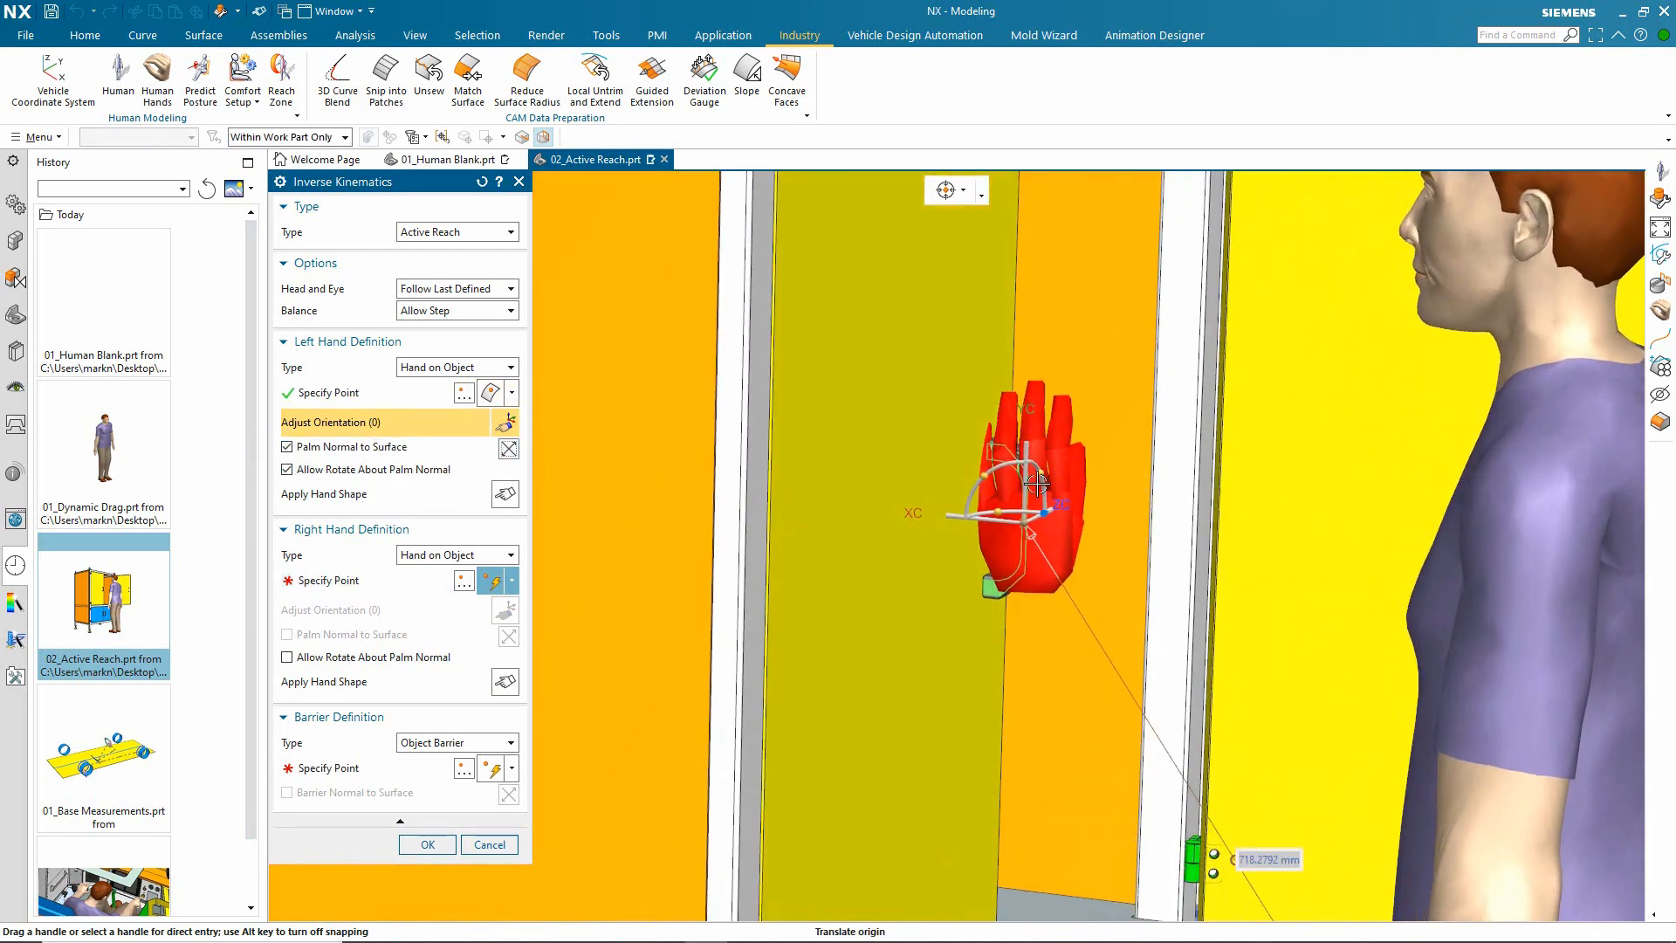
pyautogui.moveTo(989, 479); pyautogui.dragTo(928, 582)
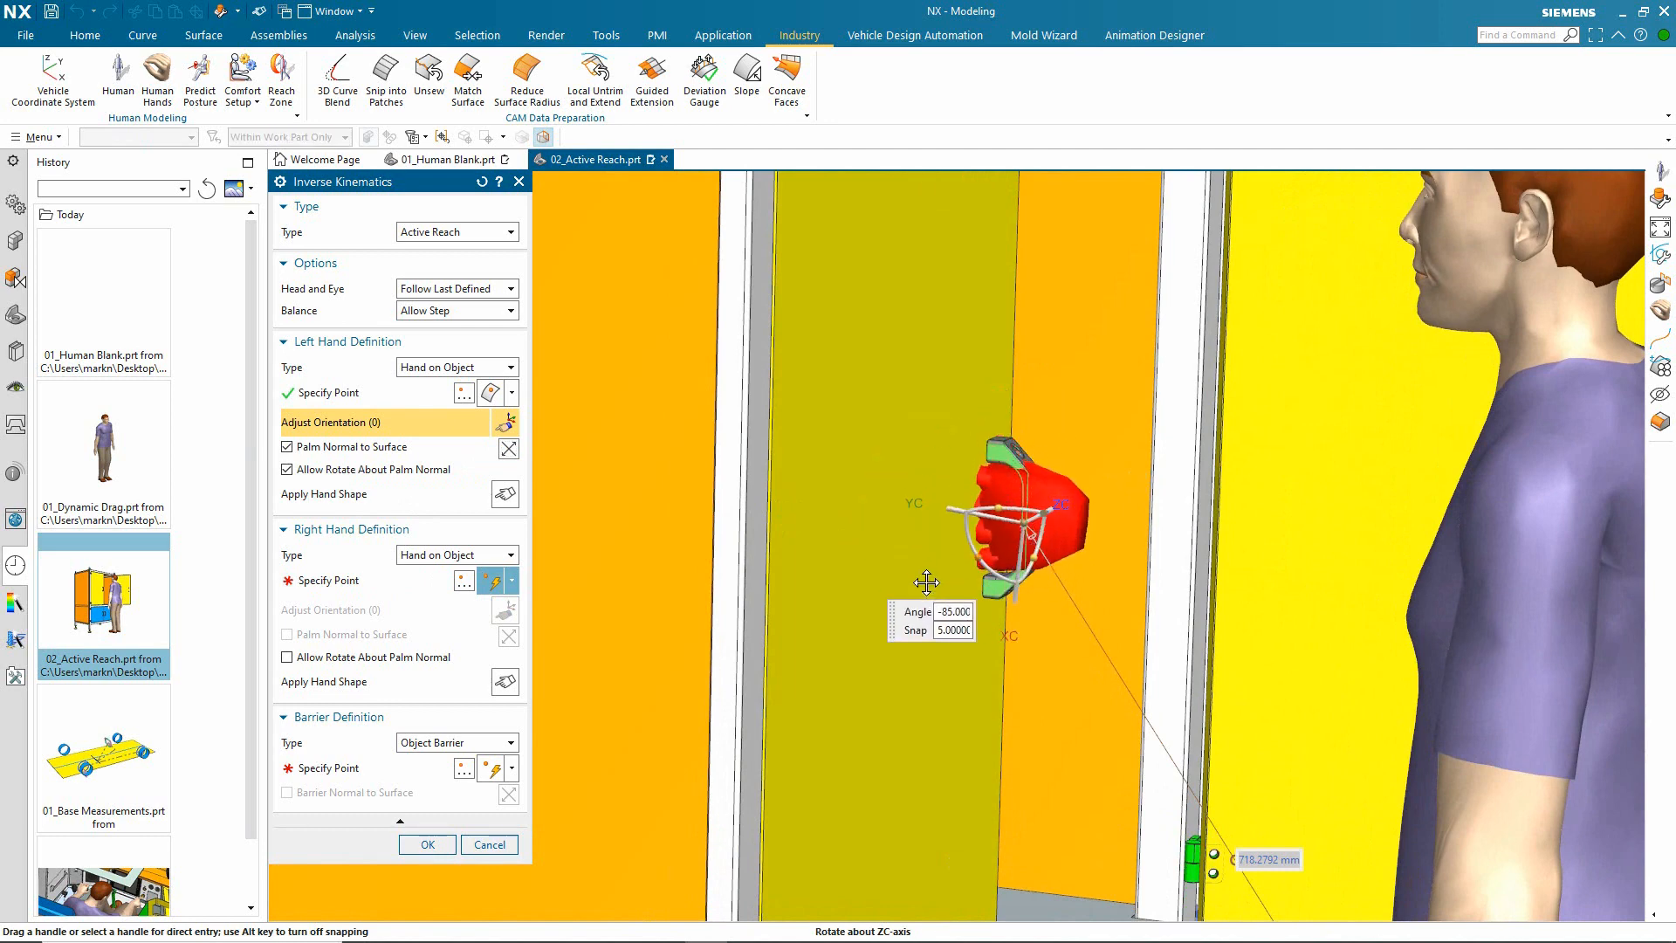
# Step: Apply the maximum_grip quick hand shape to the left hand and accept the reach to the door handle
pyautogui.click(505, 493)
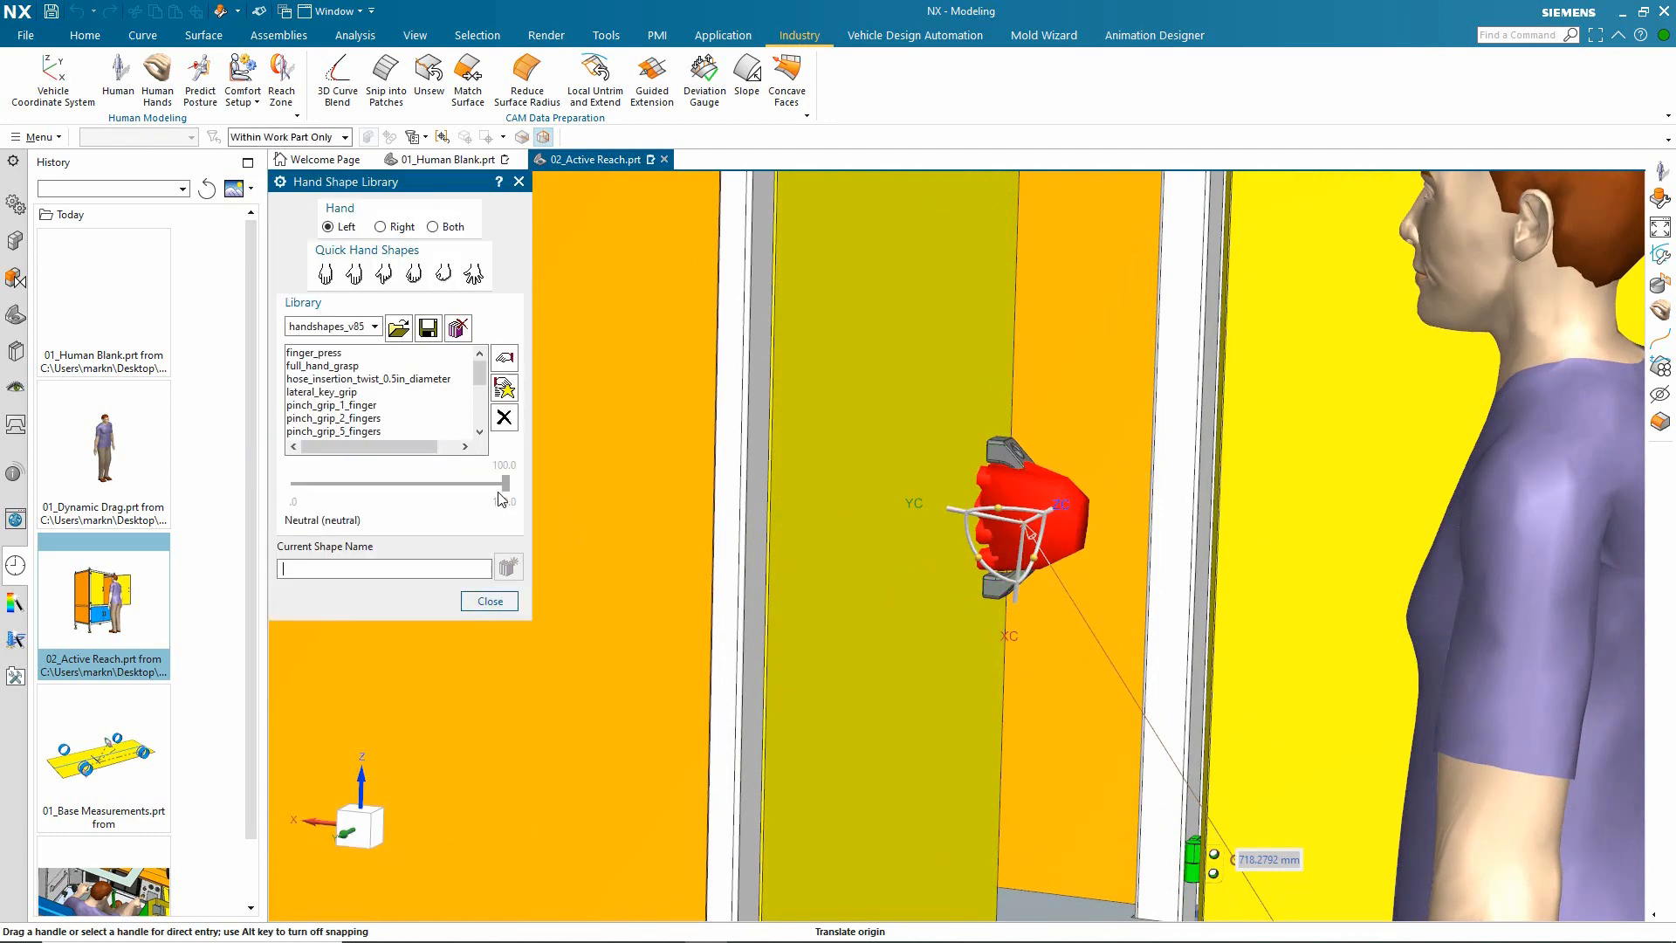
pyautogui.click(416, 273)
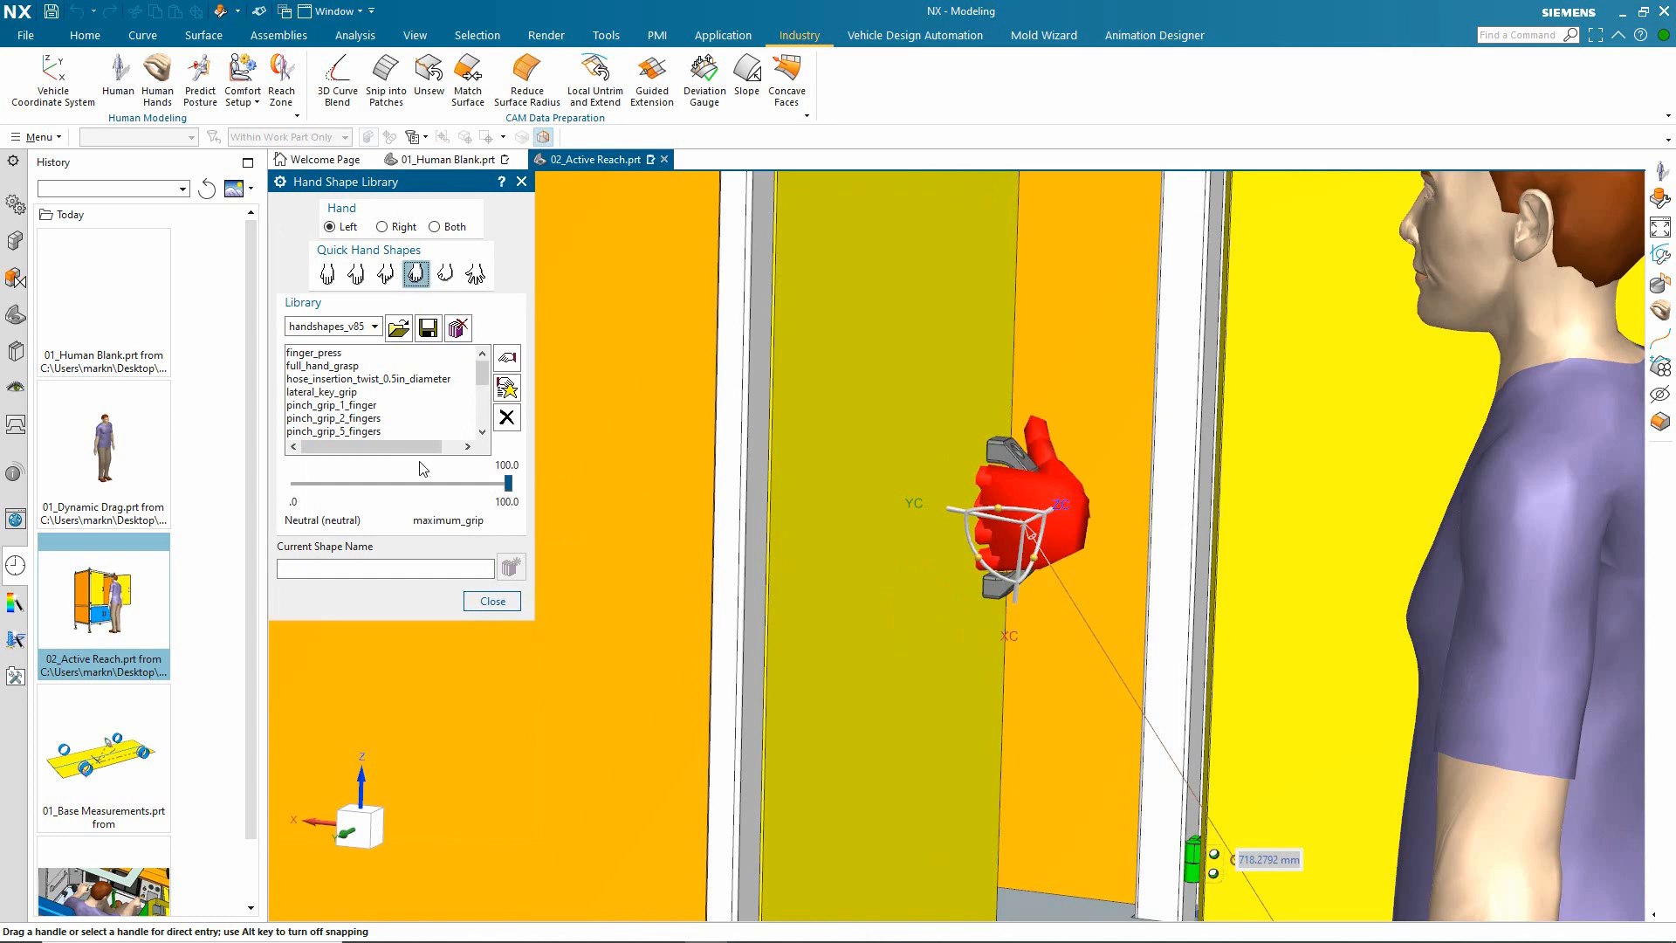
pyautogui.click(491, 601)
pyautogui.click(427, 844)
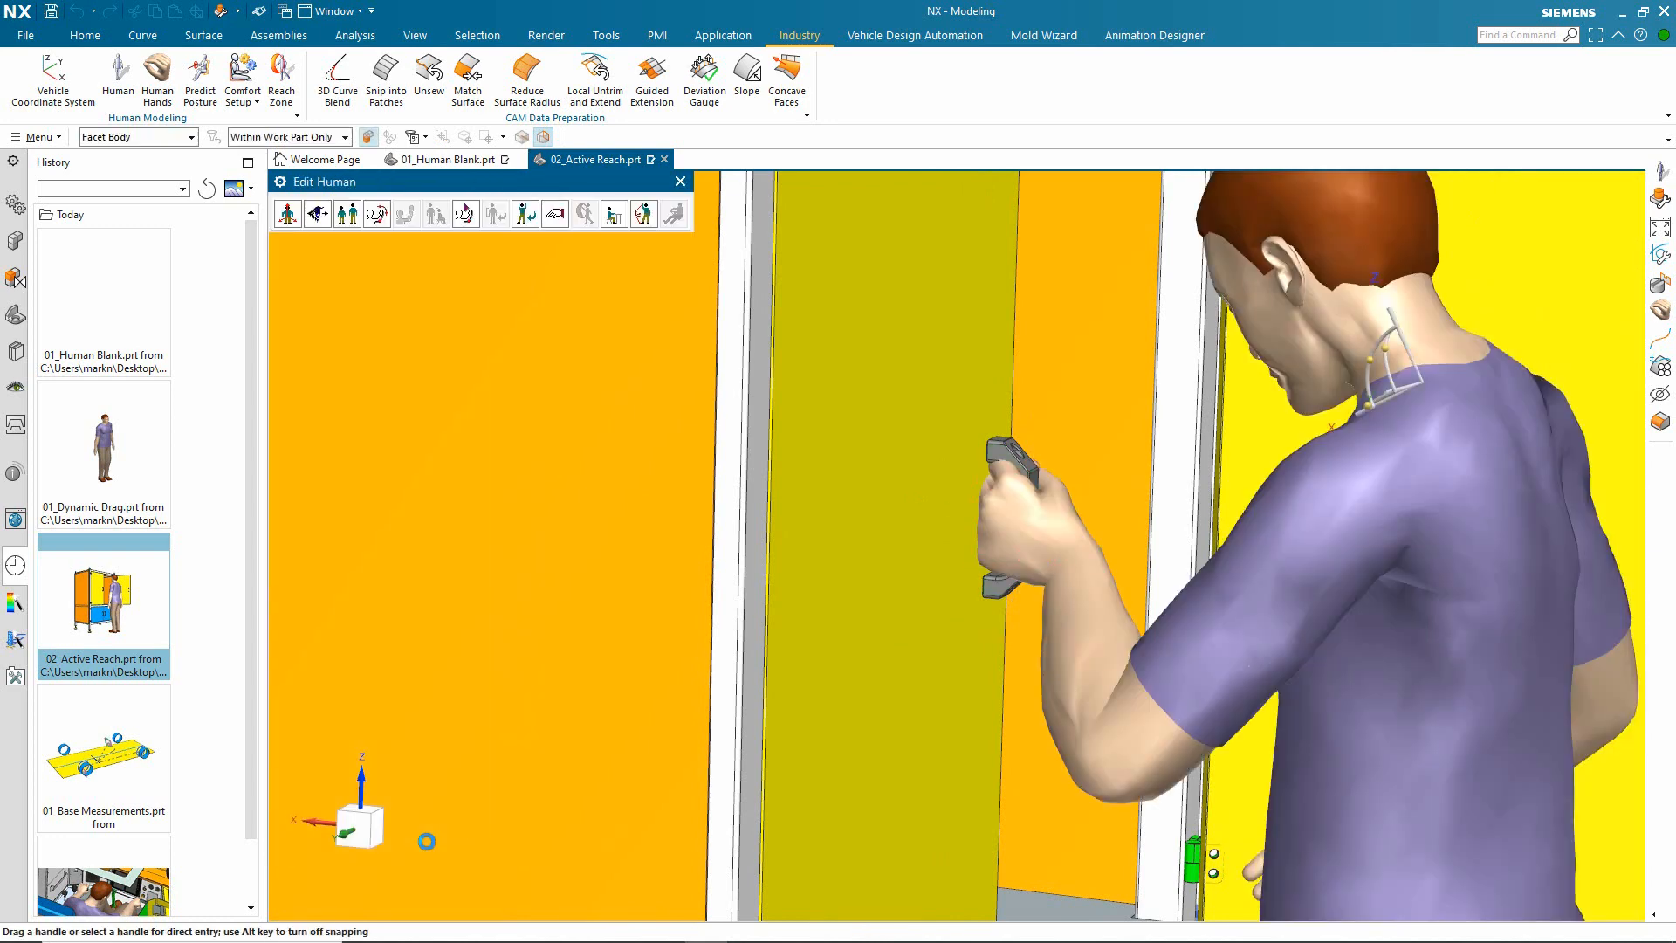
# Step: Restart Inverse Kinematics and move the left hand's target point to the front face of the cabinet's upper frame beam
pyautogui.scroll(-5, 938, 725)
pyautogui.moveTo(938, 726); pyautogui.dragTo(950, 597, button='middle')
pyautogui.scroll(-2, 879, 298)
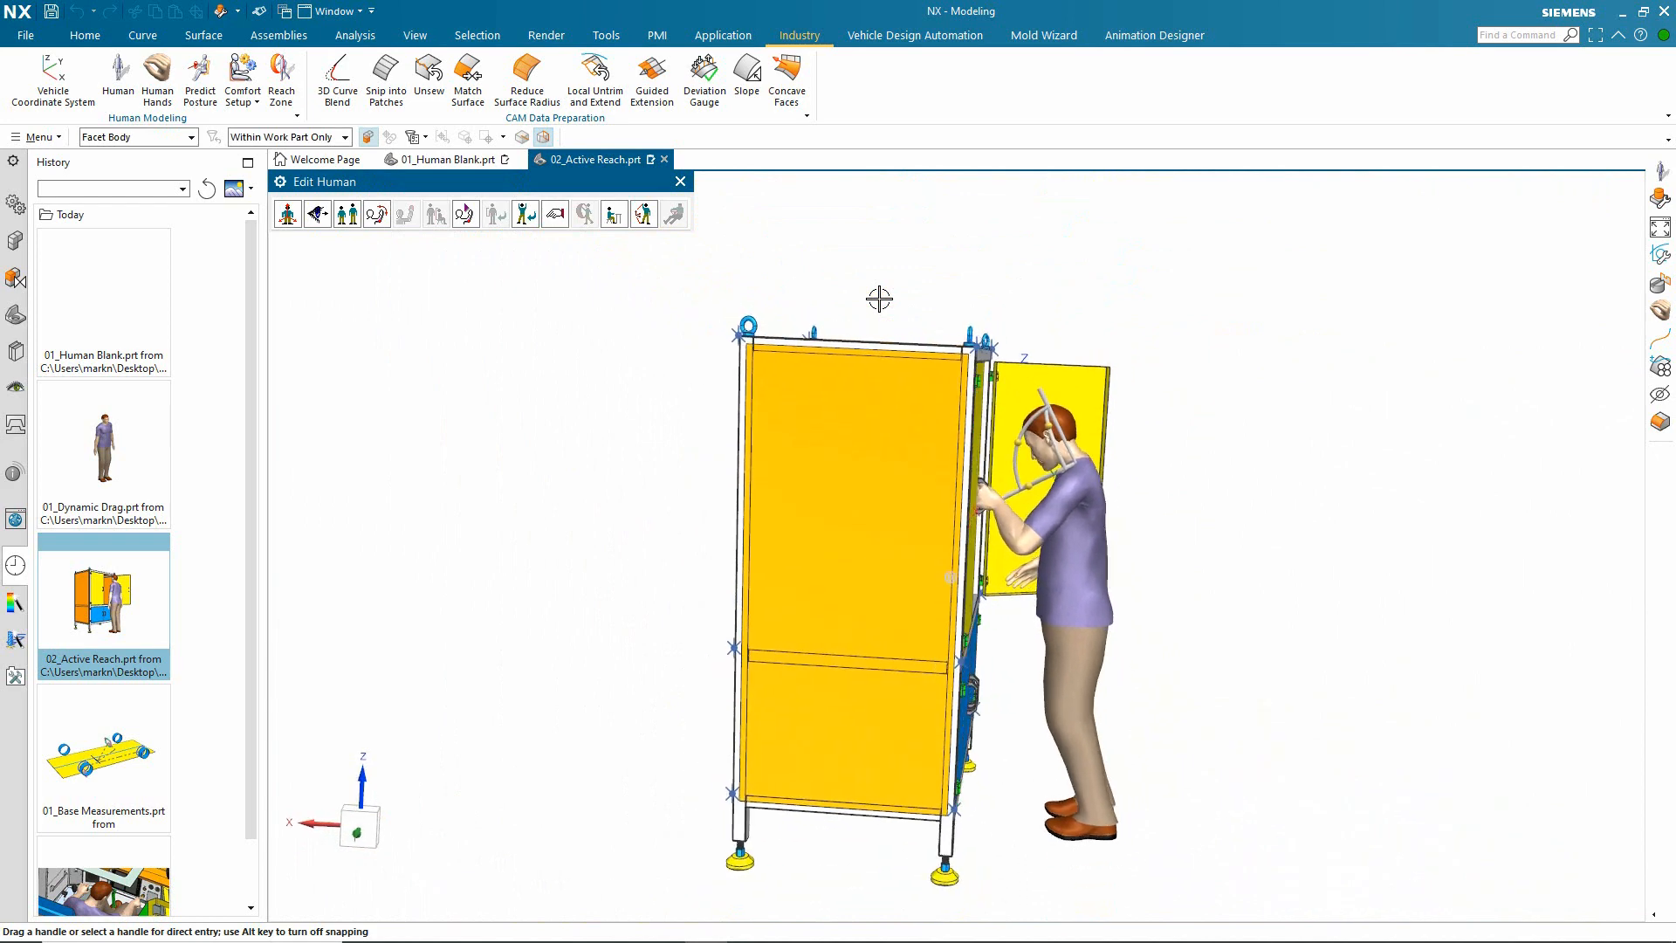
pyautogui.scroll(5, 879, 298)
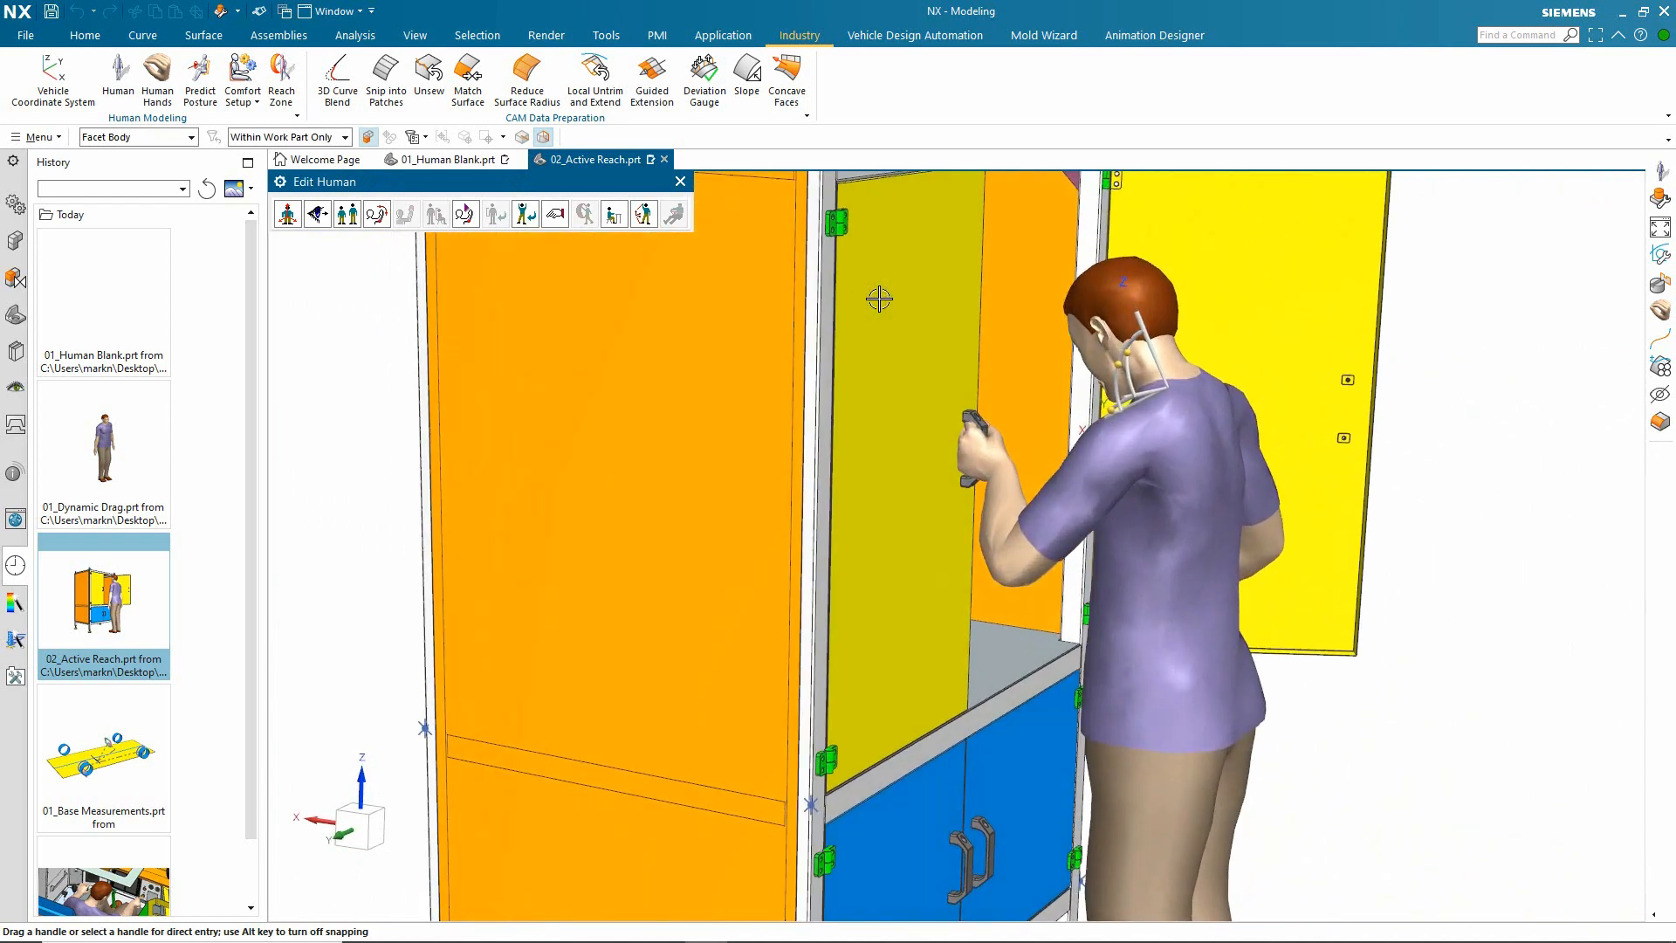
pyautogui.scroll(-3, 860, 289)
pyautogui.moveTo(860, 289); pyautogui.dragTo(685, 247, button='middle')
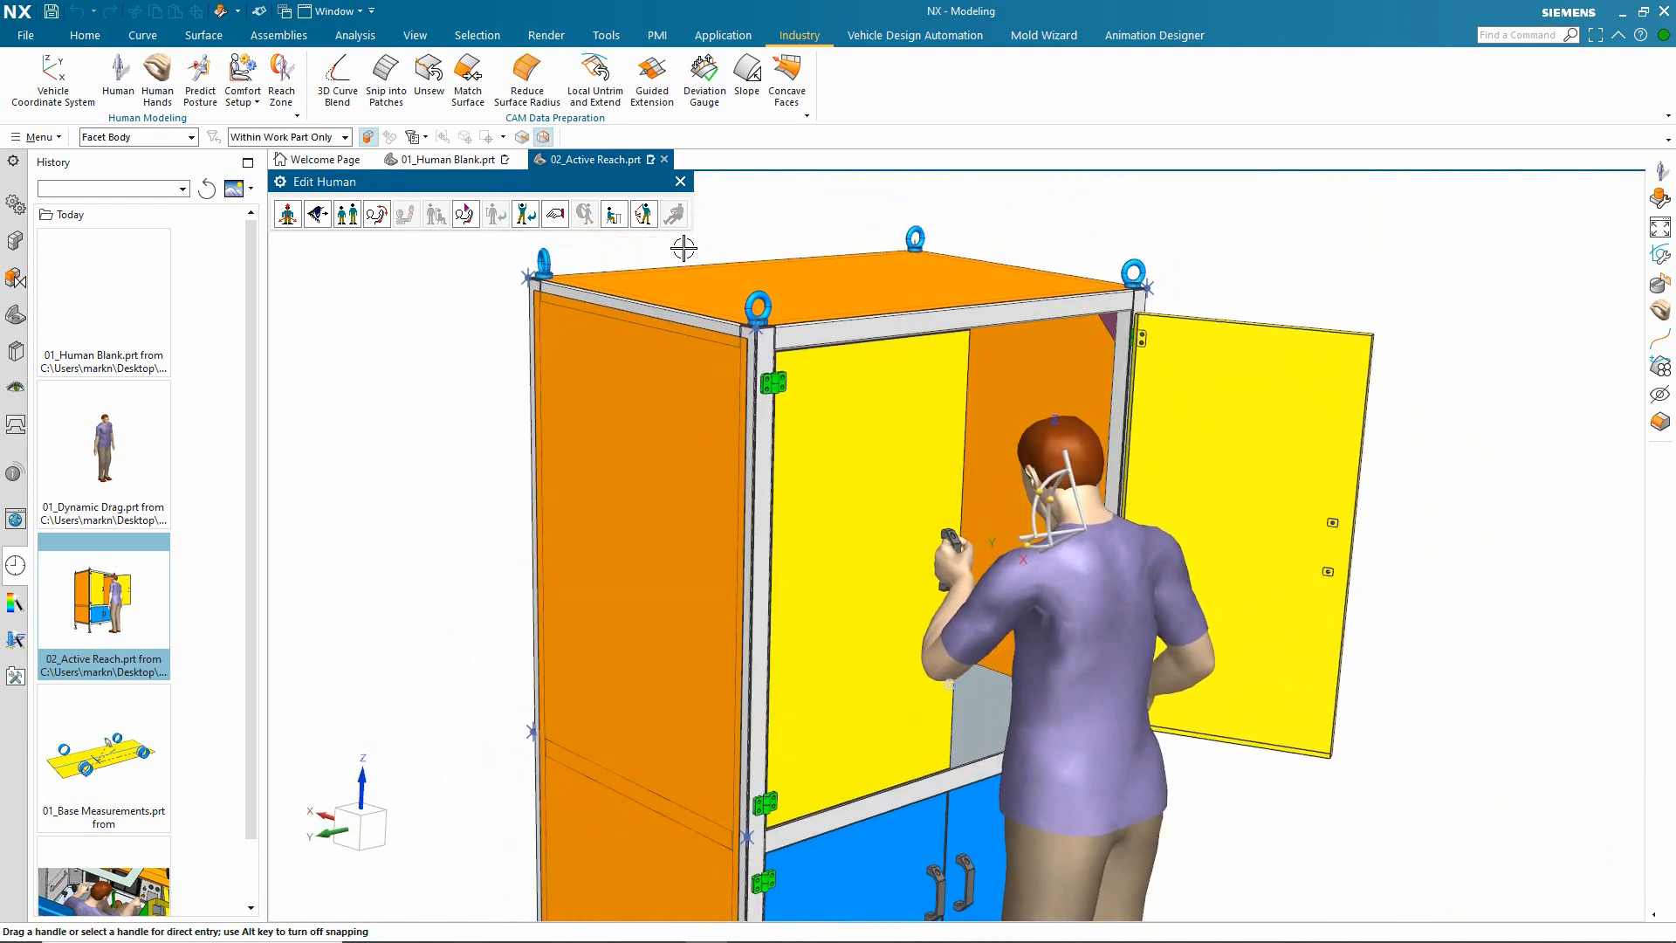
pyautogui.click(643, 214)
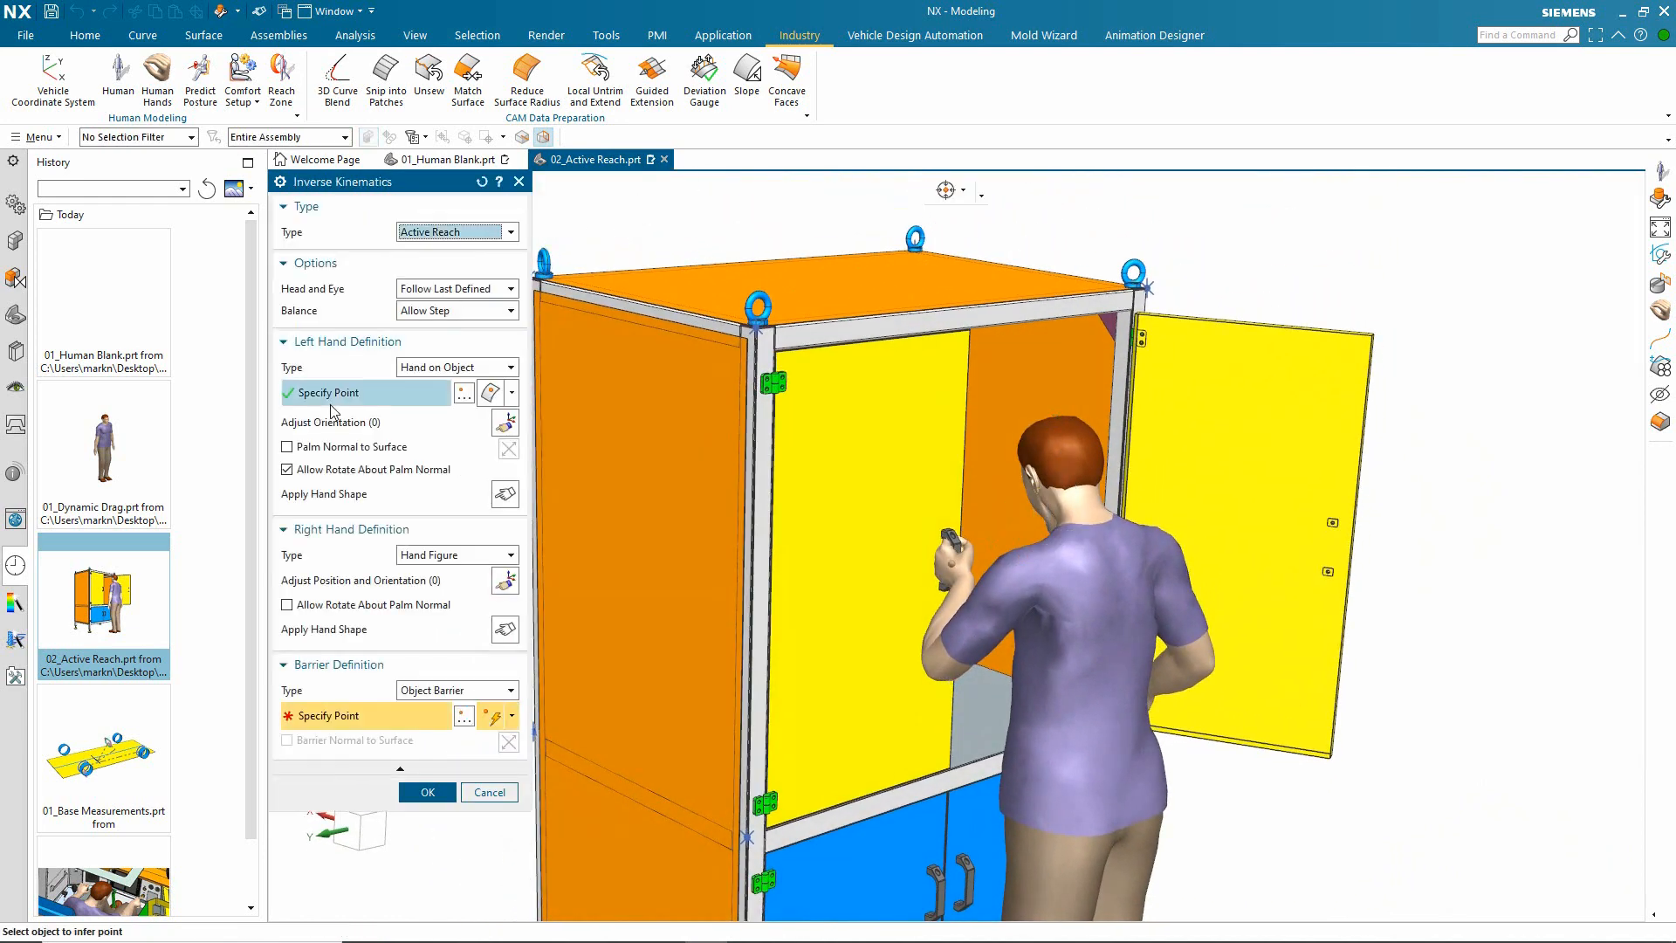
pyautogui.click(367, 395)
pyautogui.scroll(1, 922, 371)
pyautogui.scroll(3, 922, 371)
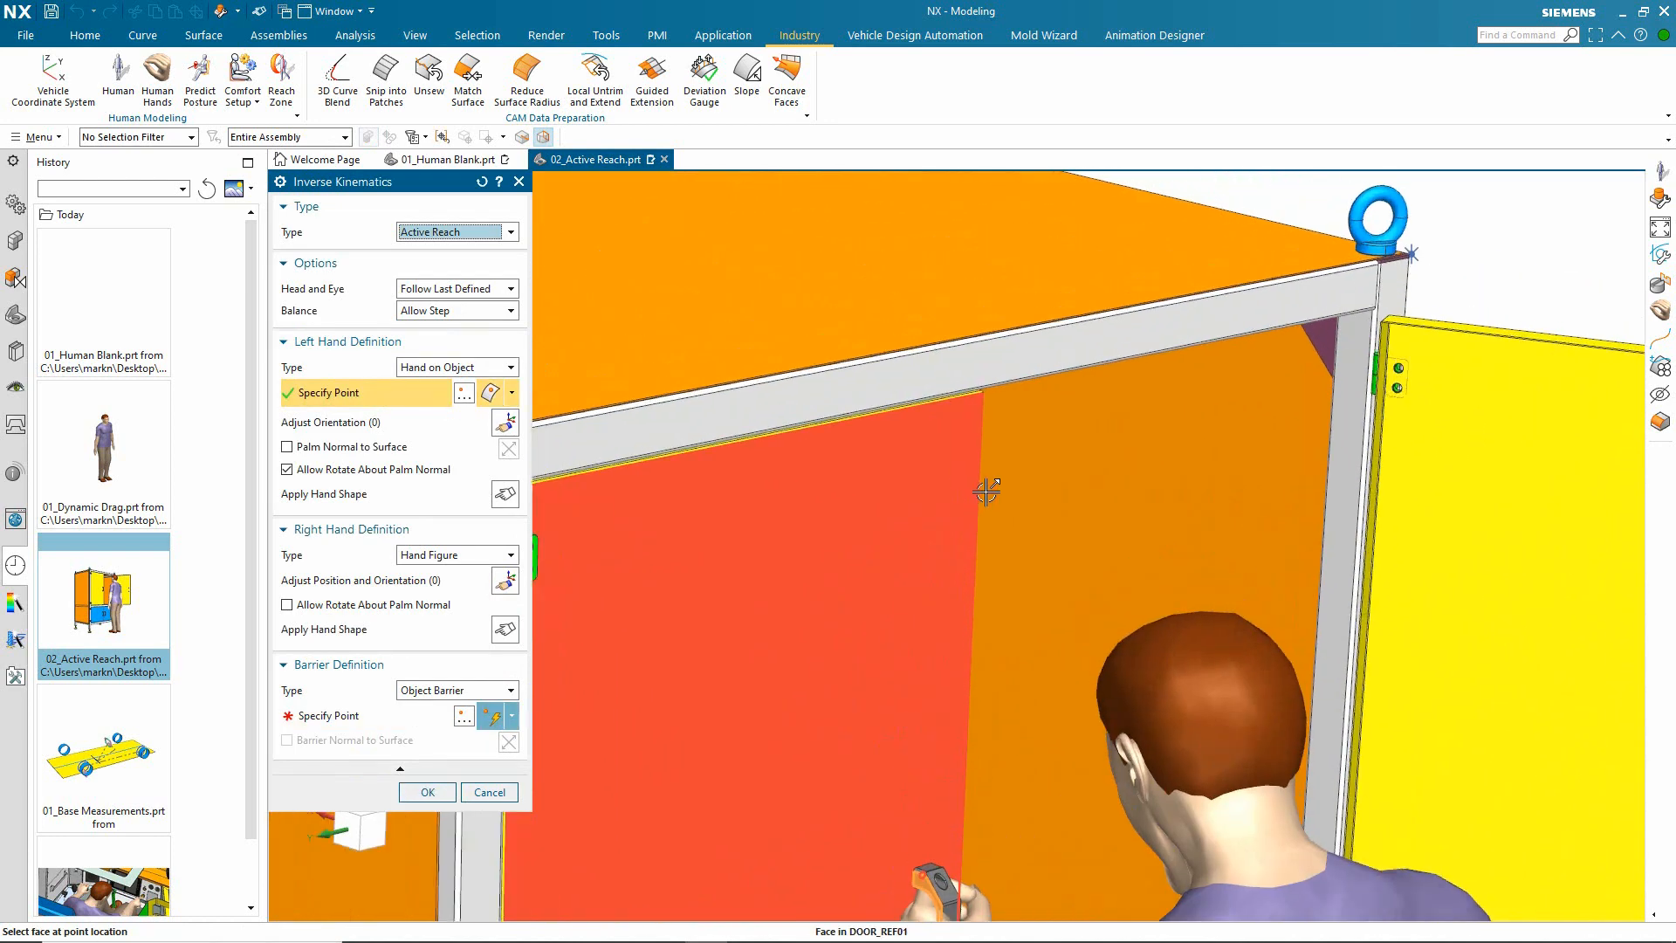
pyautogui.click(952, 368)
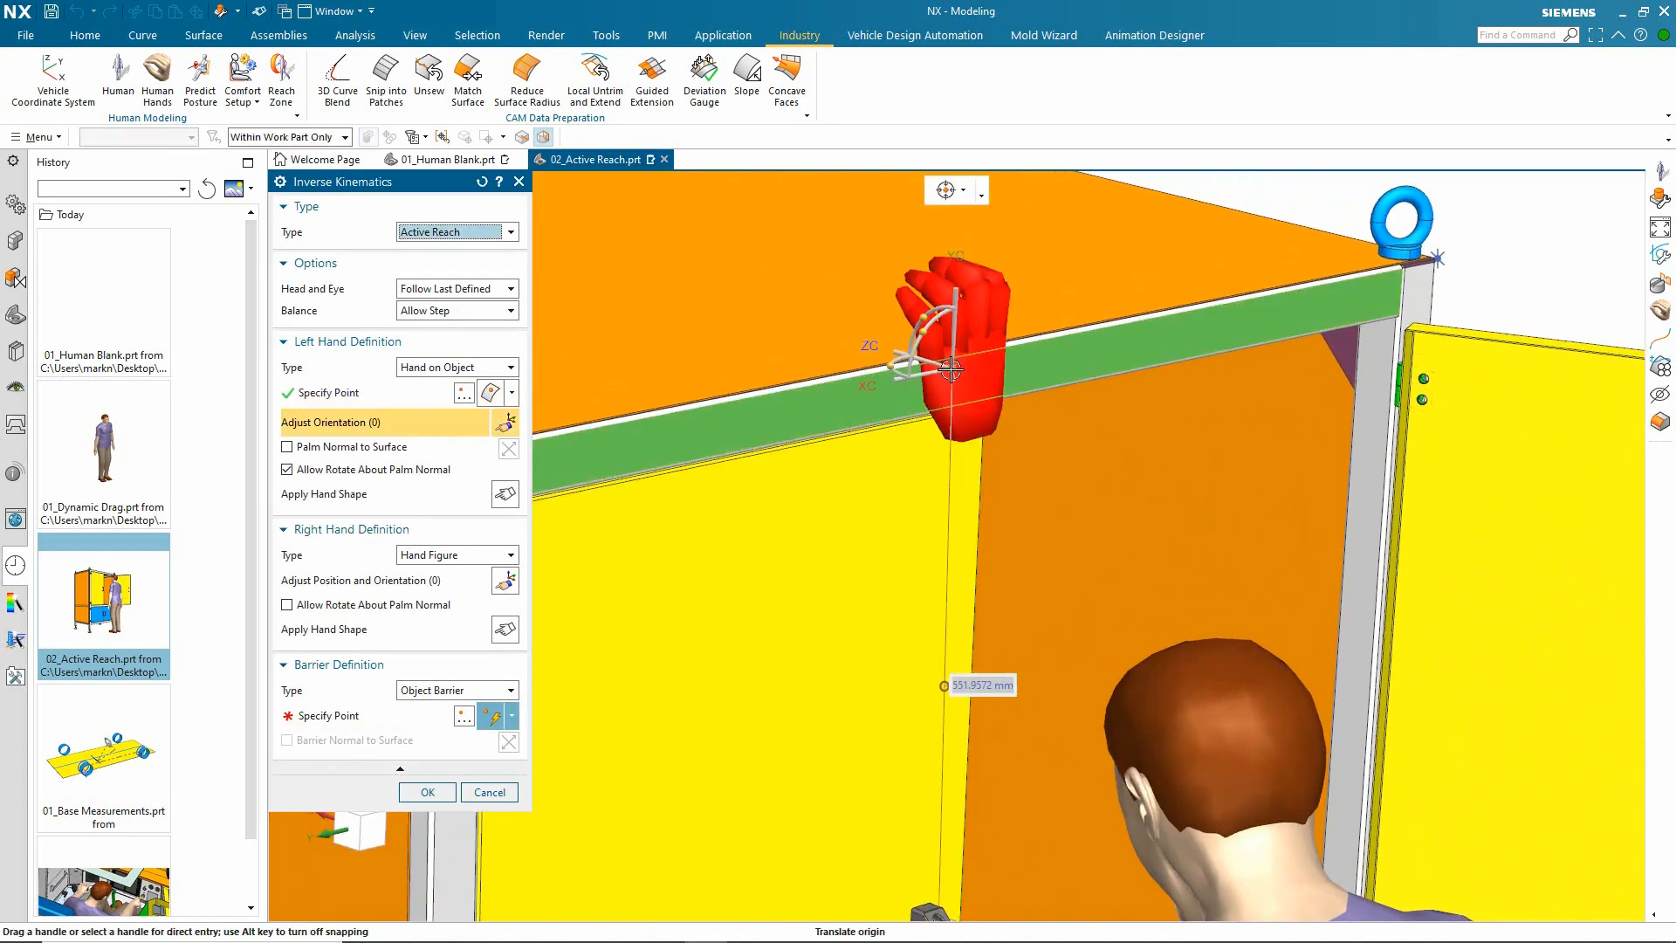
# Step: Replace the left hand's grip with the open, flat quick hand shape for the frame beam reach
pyautogui.scroll(-3, 952, 368)
pyautogui.click(504, 495)
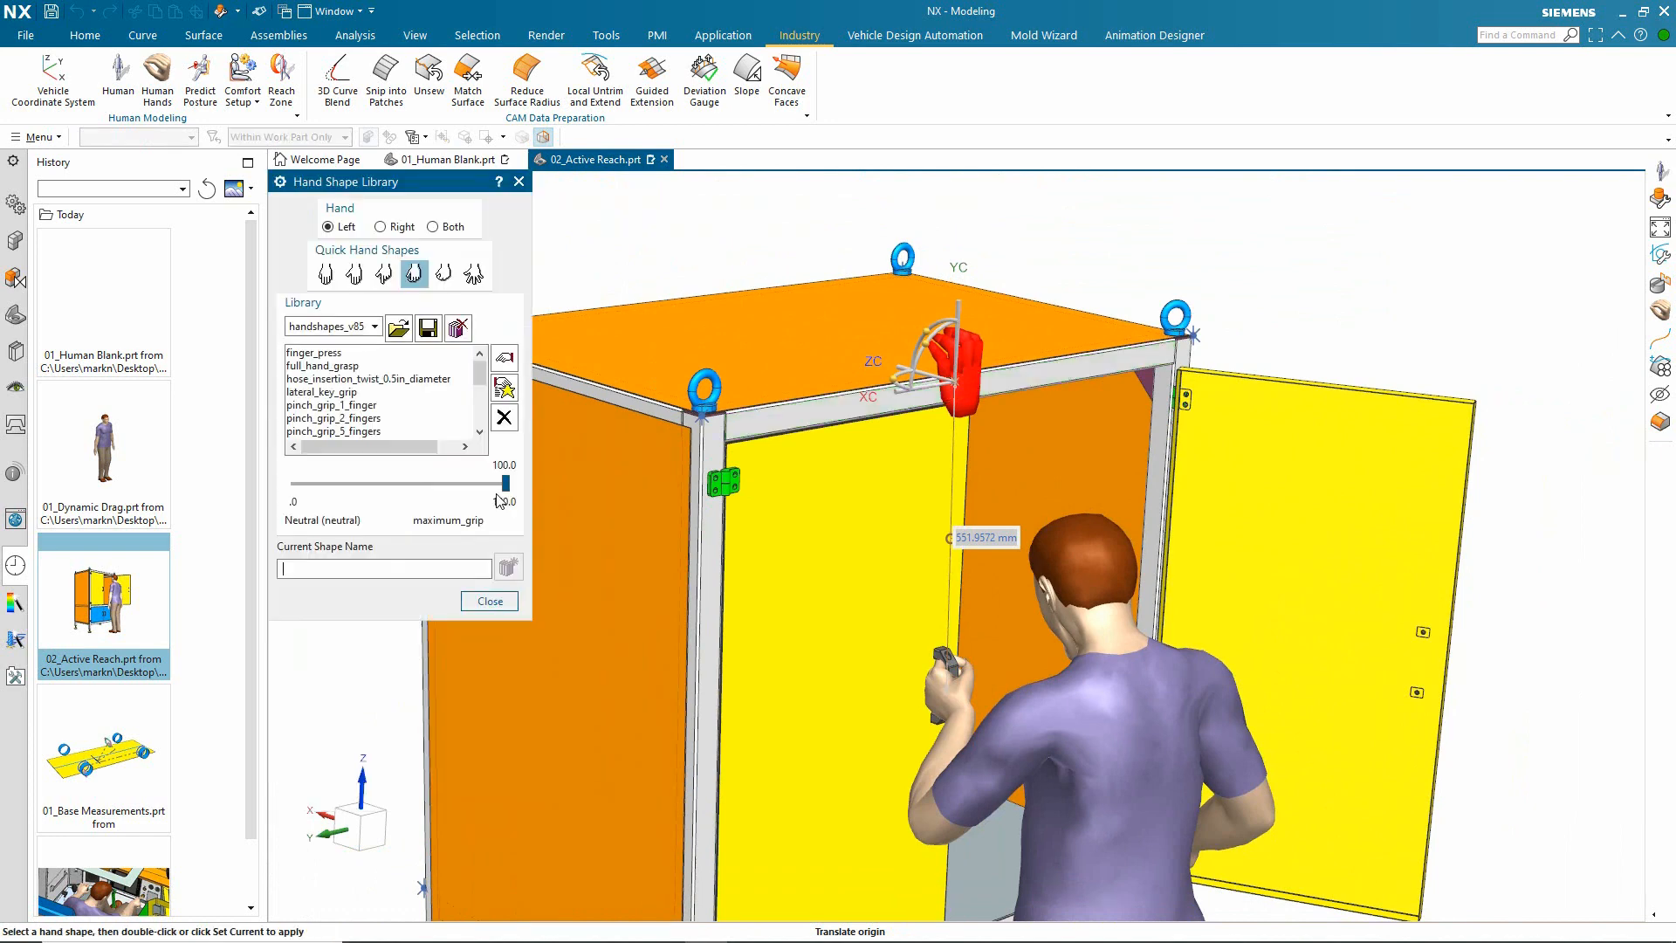
pyautogui.click(325, 273)
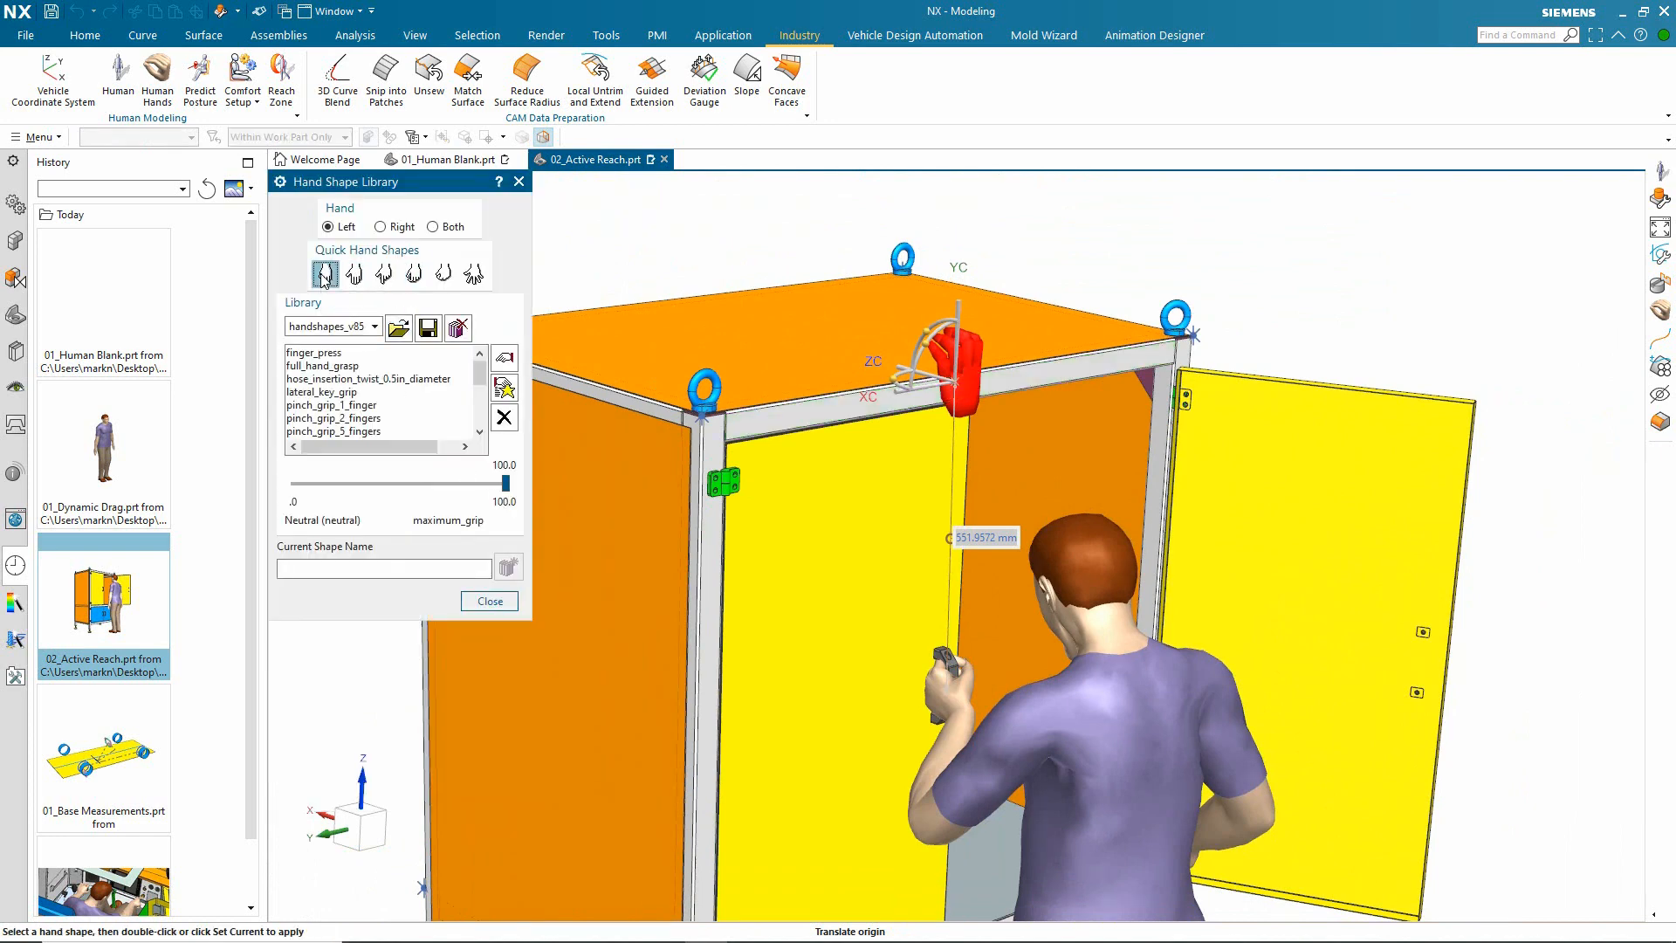
pyautogui.click(490, 601)
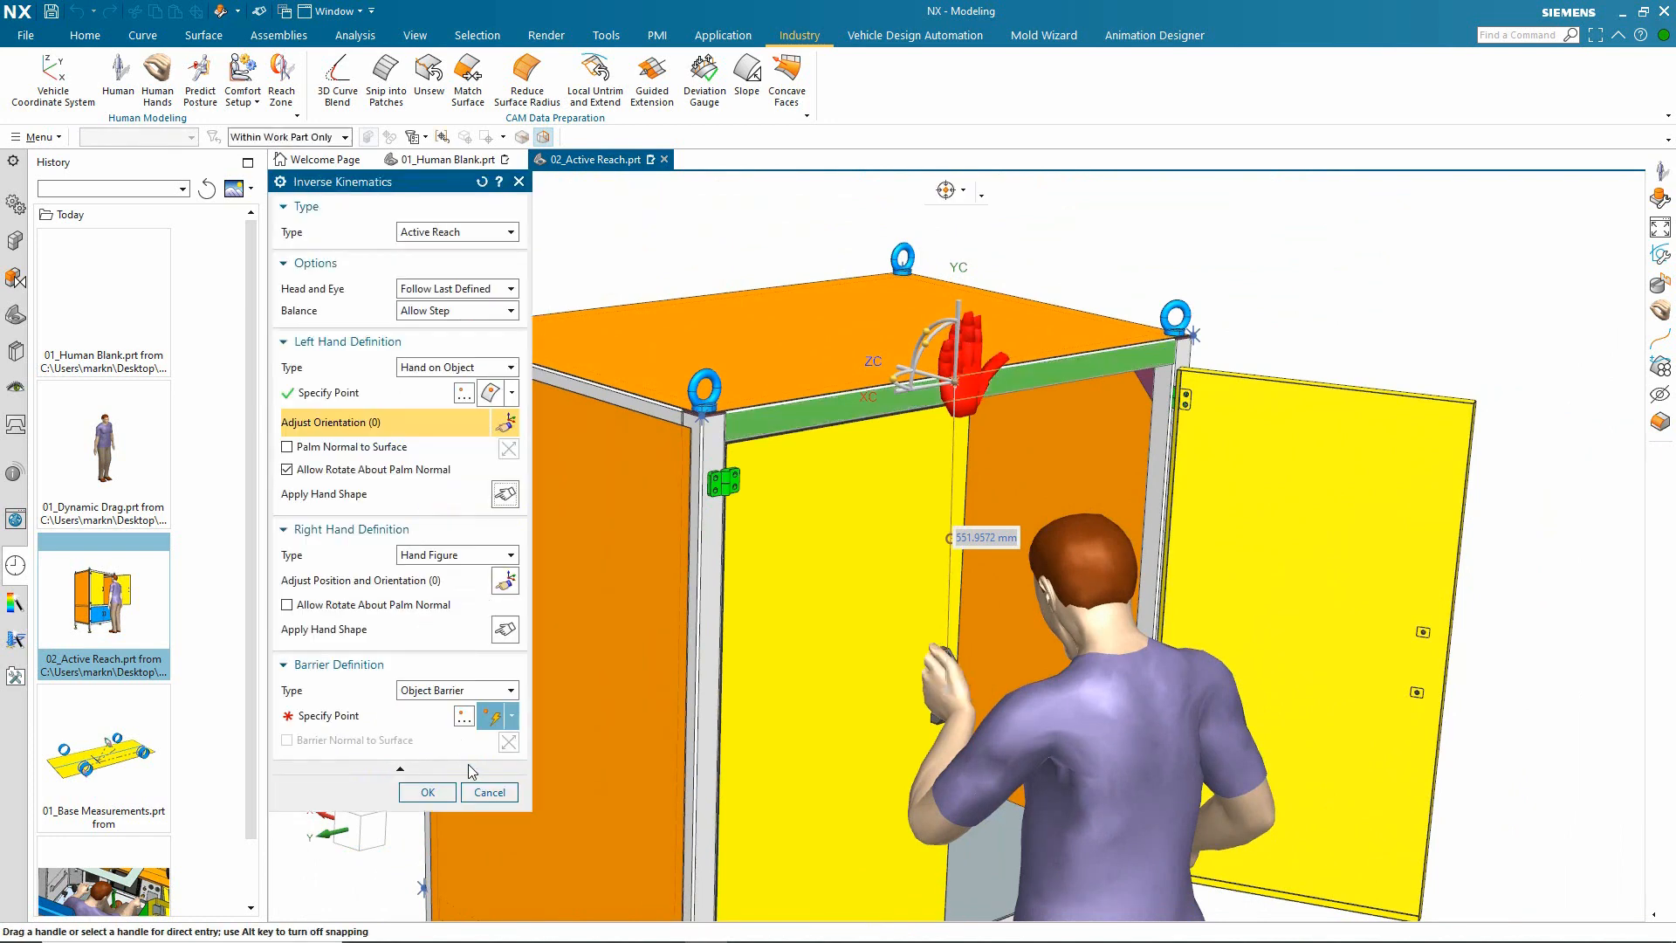
# Step: Accept the open-hand reach to the cabinet's upper frame beam and finish editing the human
pyautogui.click(428, 791)
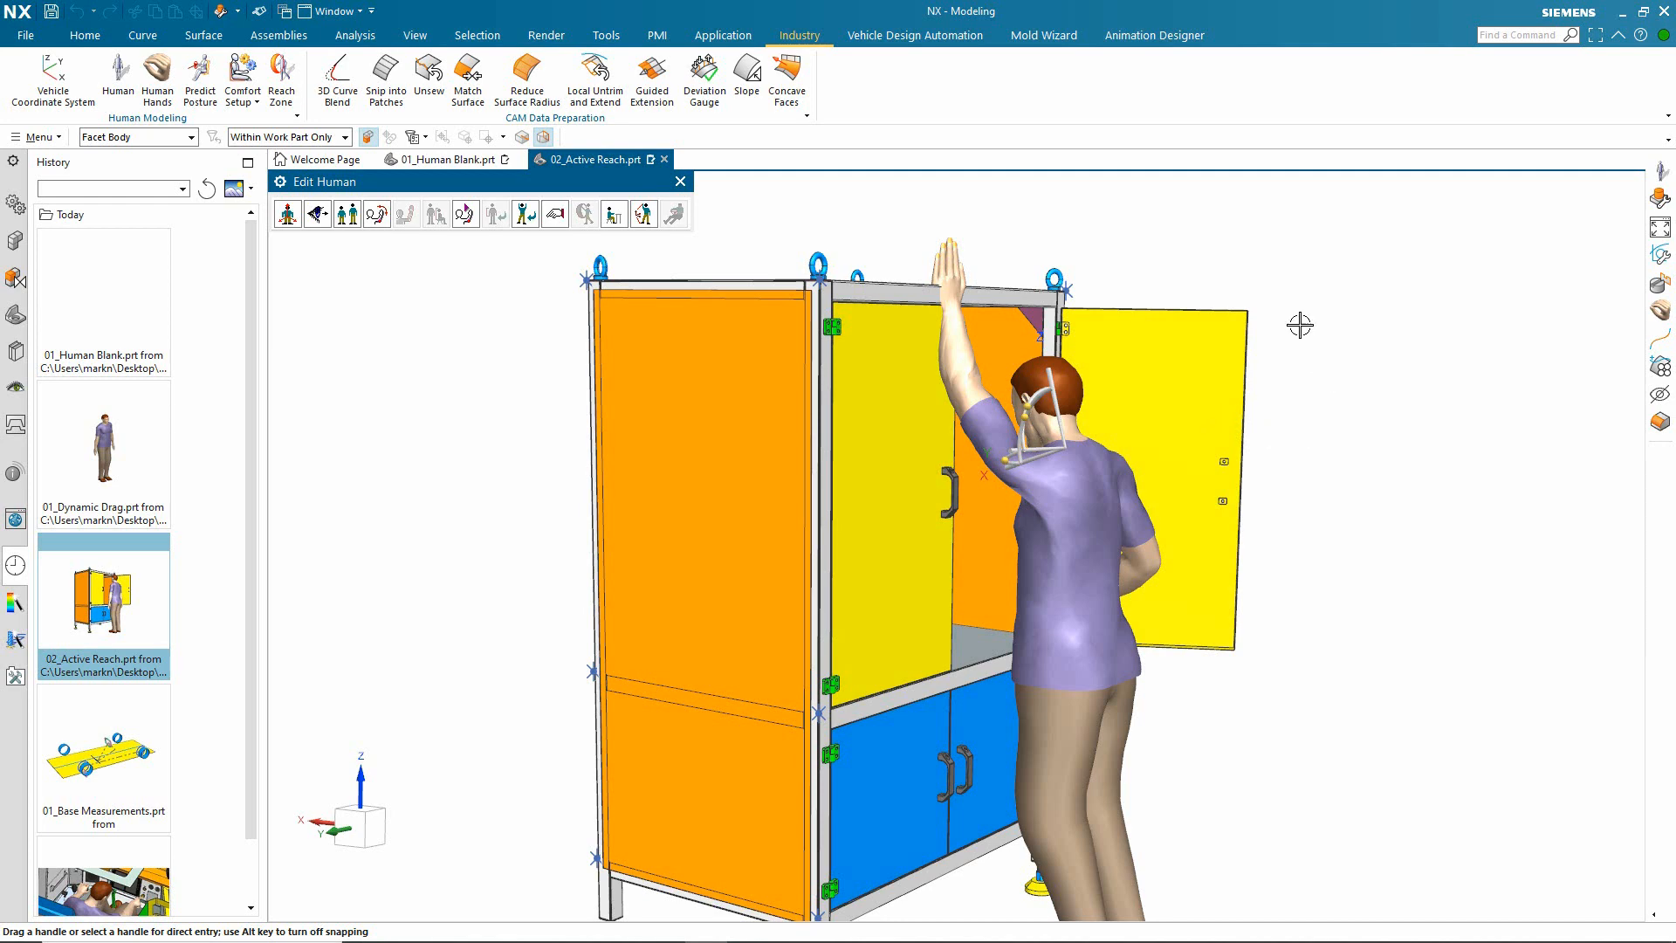
pyautogui.click(680, 181)
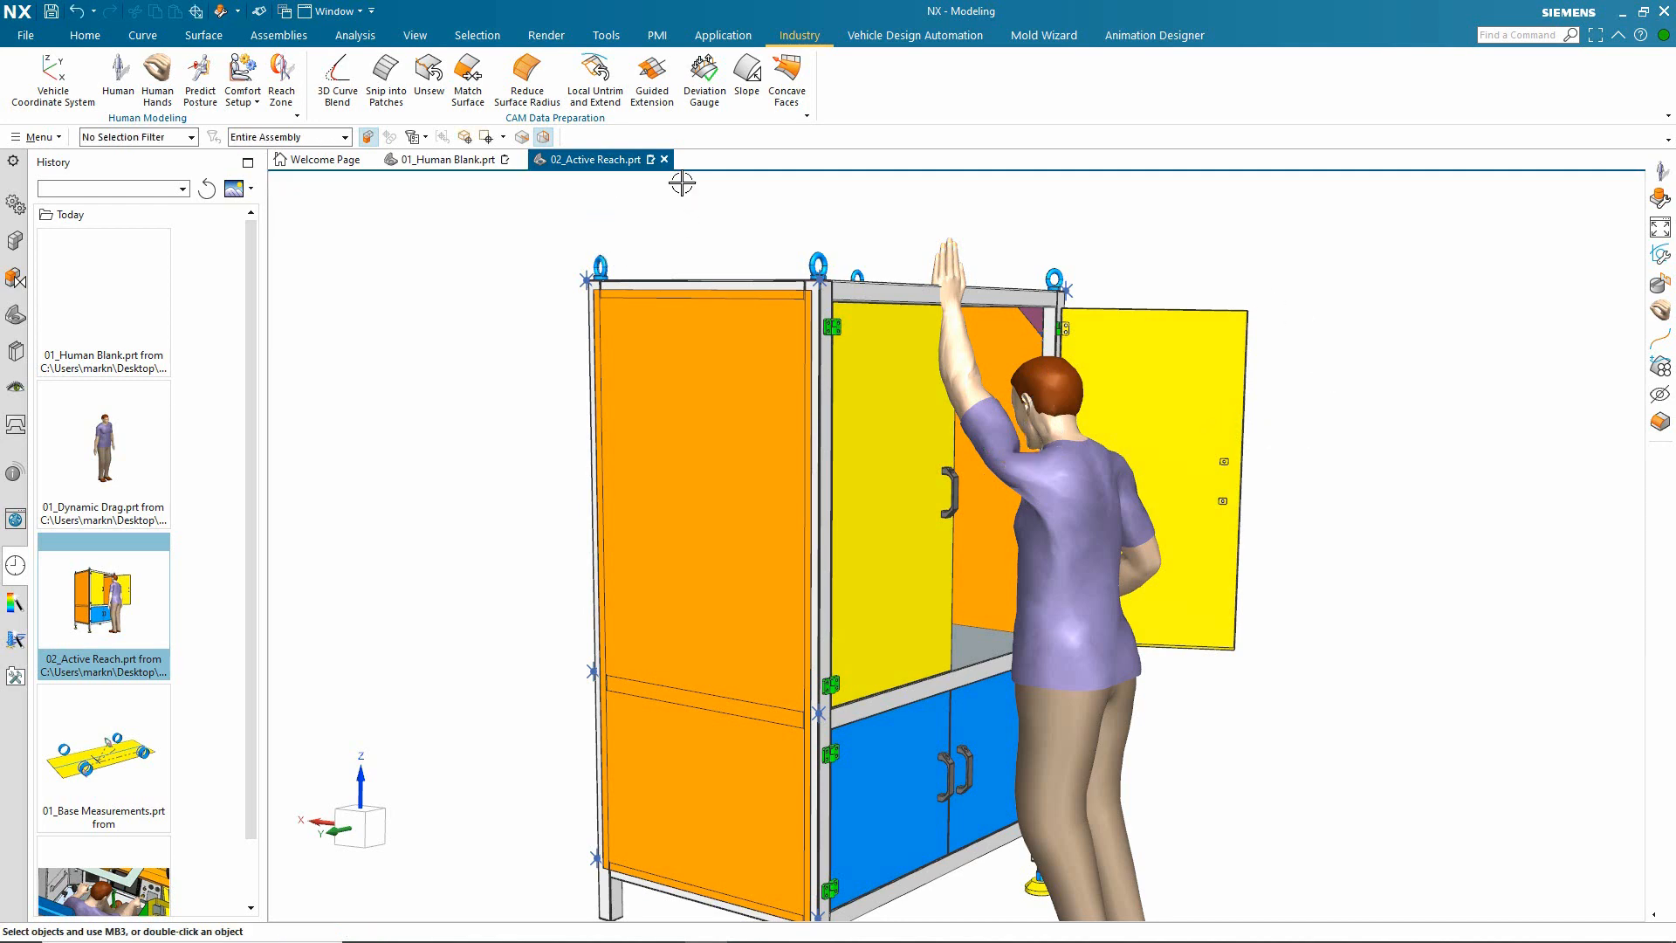
# Step: Open 01_Base Measurements.prt and create a clothed male human from the ANSUR database with 50% stature
pyautogui.click(144, 752)
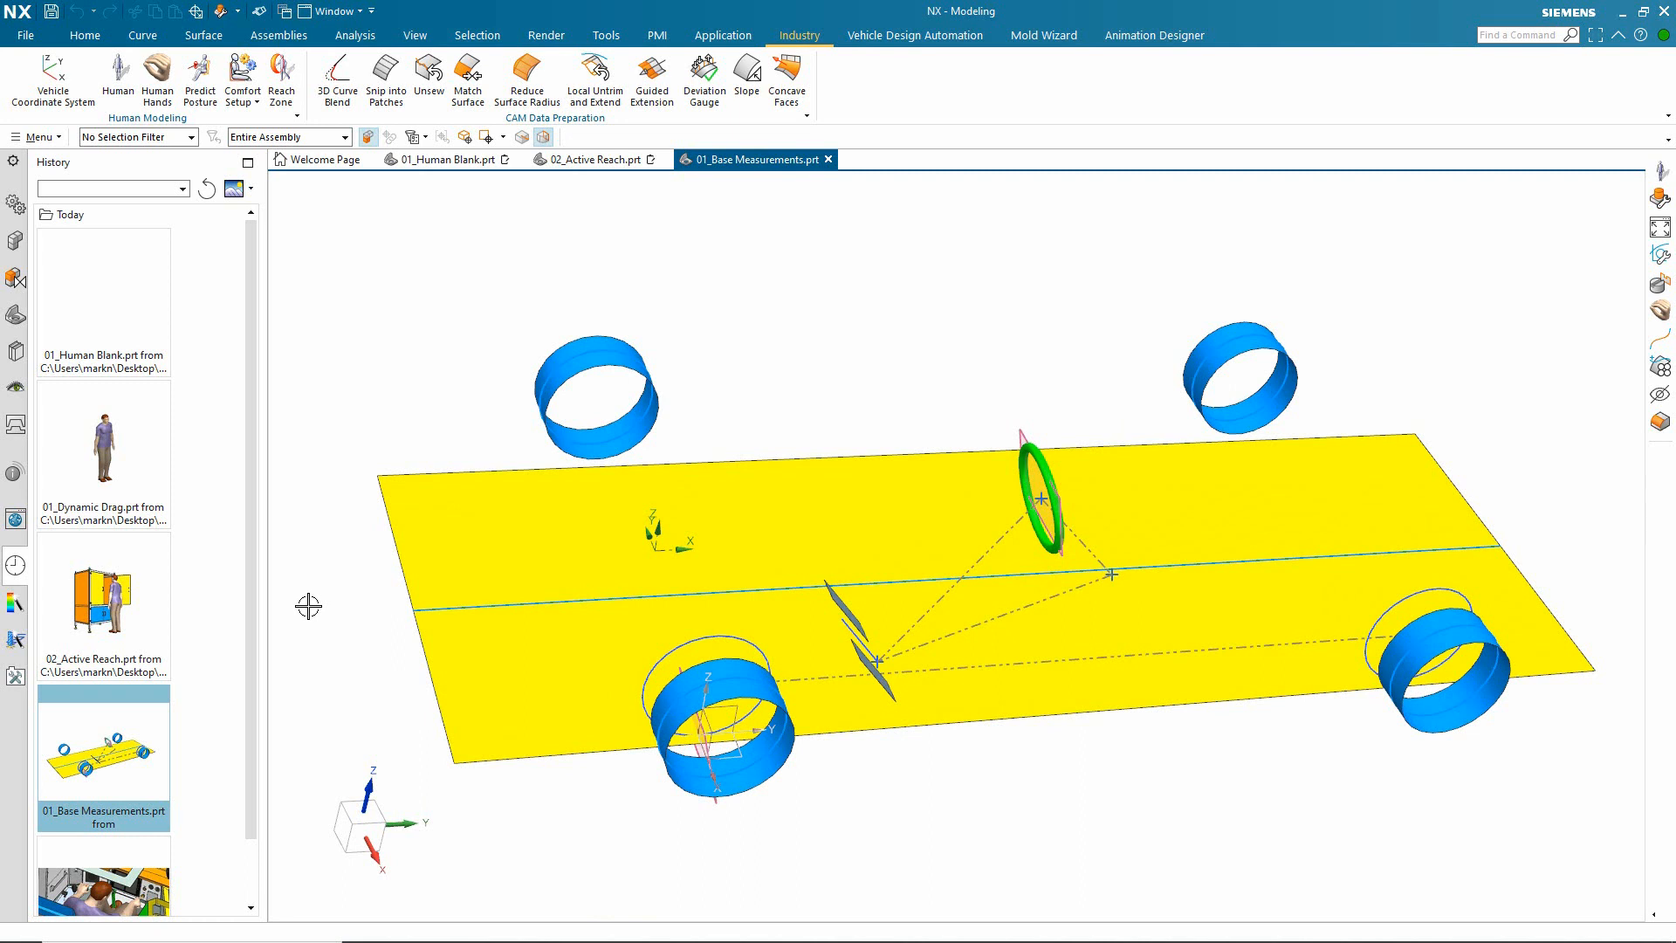
pyautogui.moveTo(308, 605); pyautogui.dragTo(279, 628, button='middle')
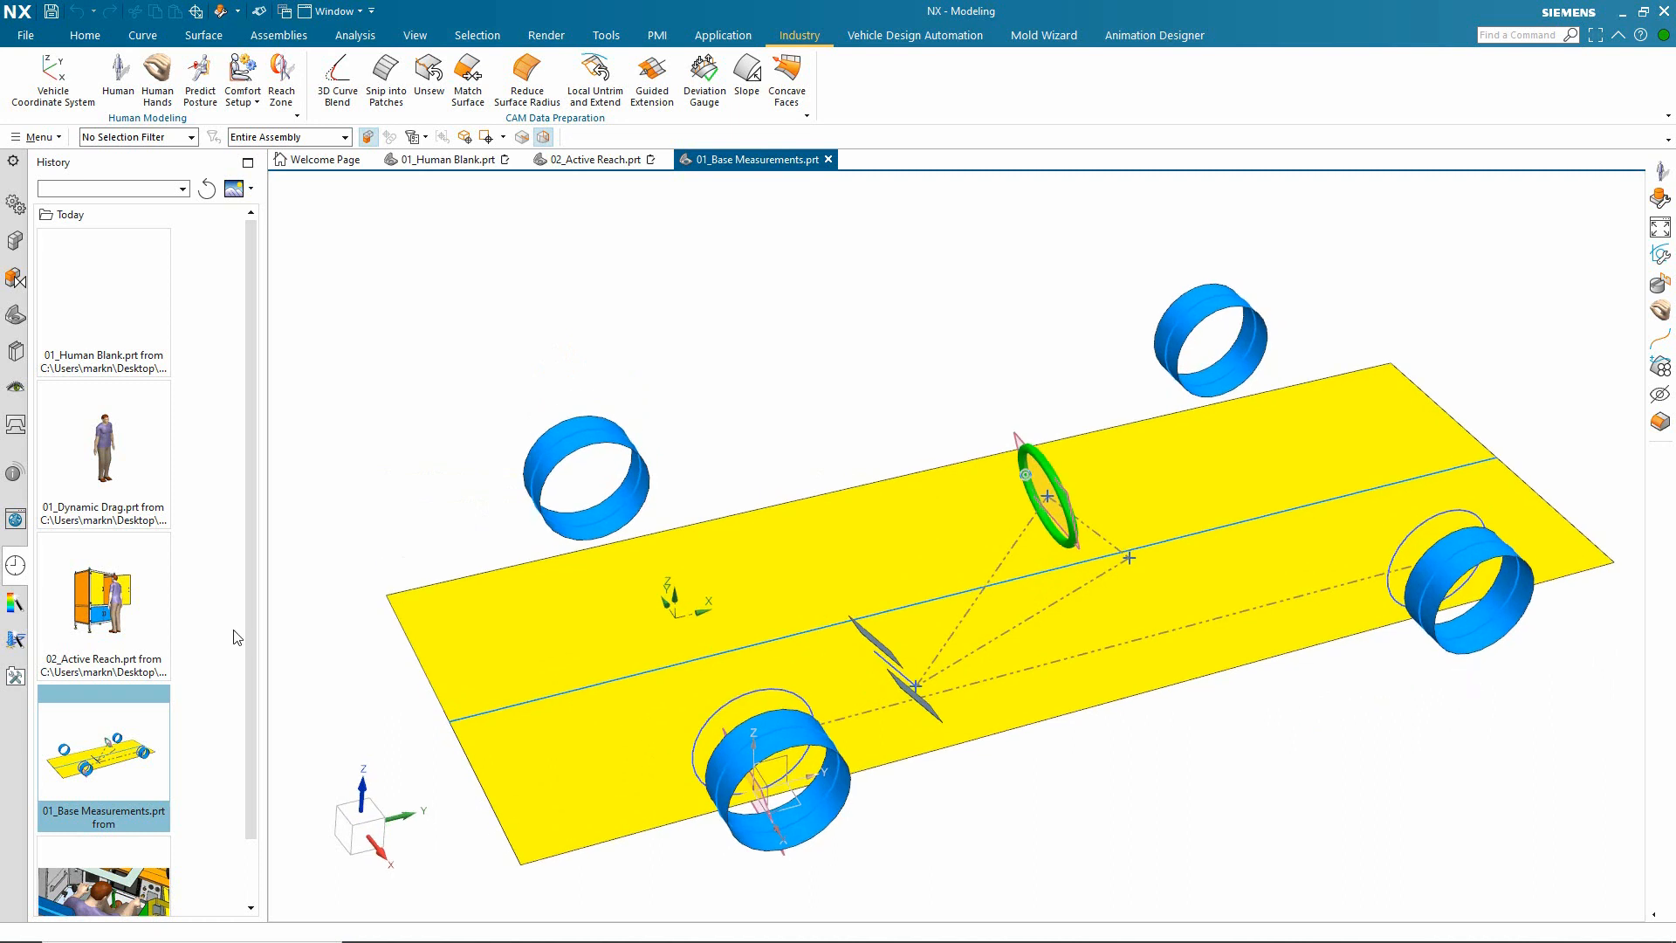
pyautogui.click(885, 36)
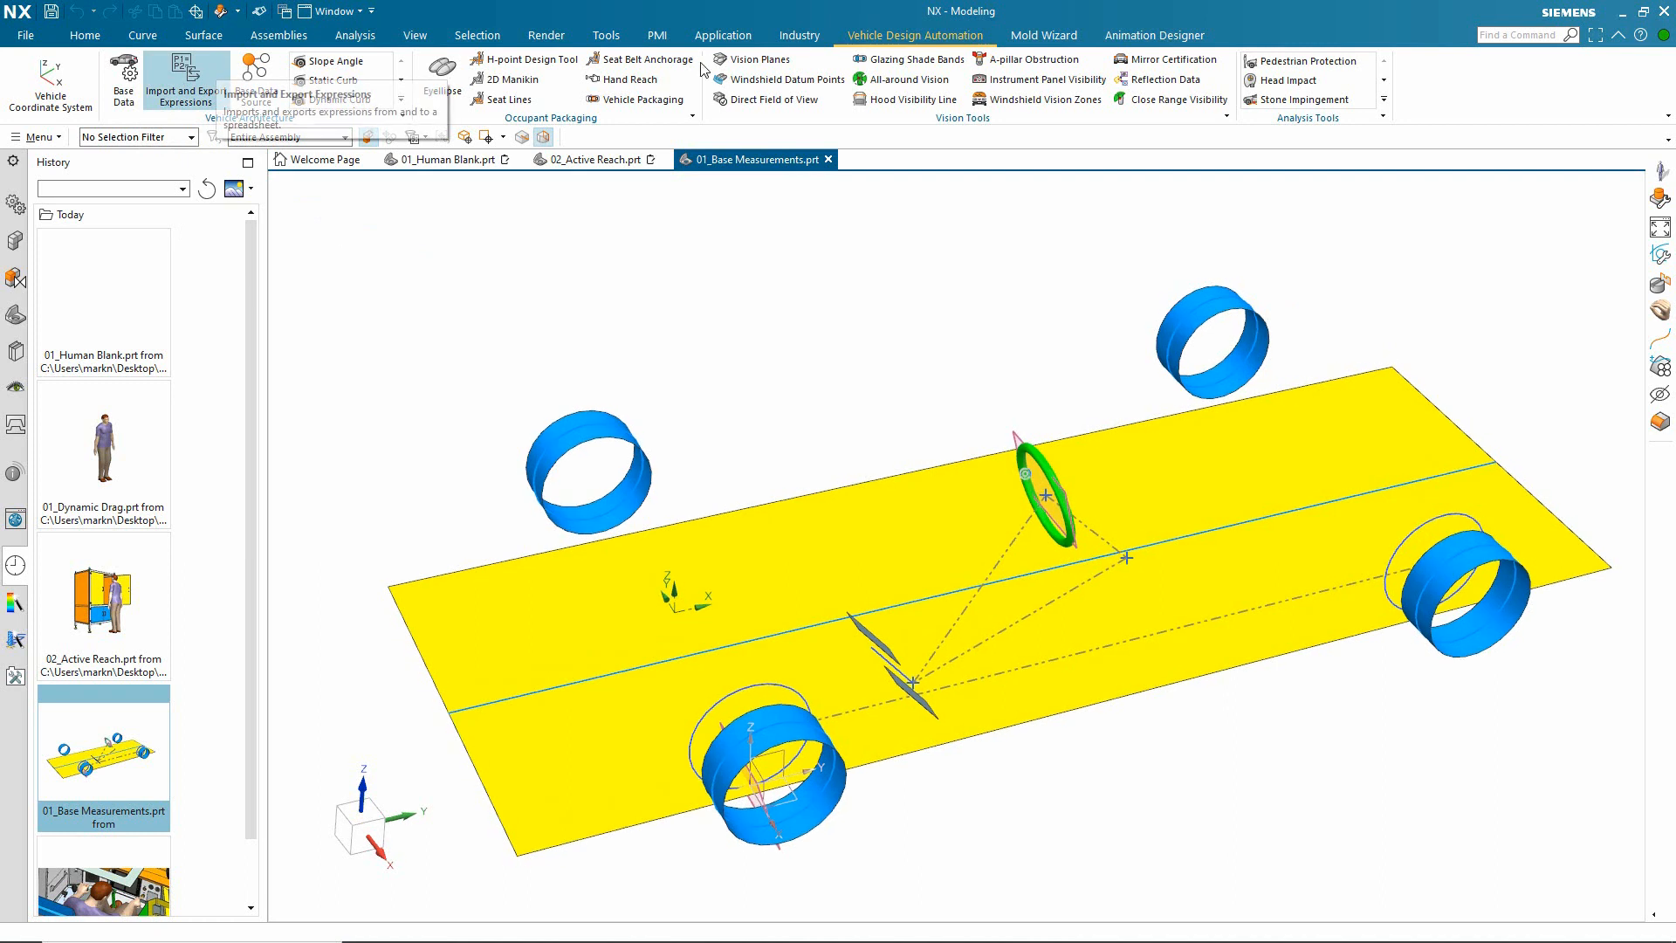
pyautogui.click(799, 35)
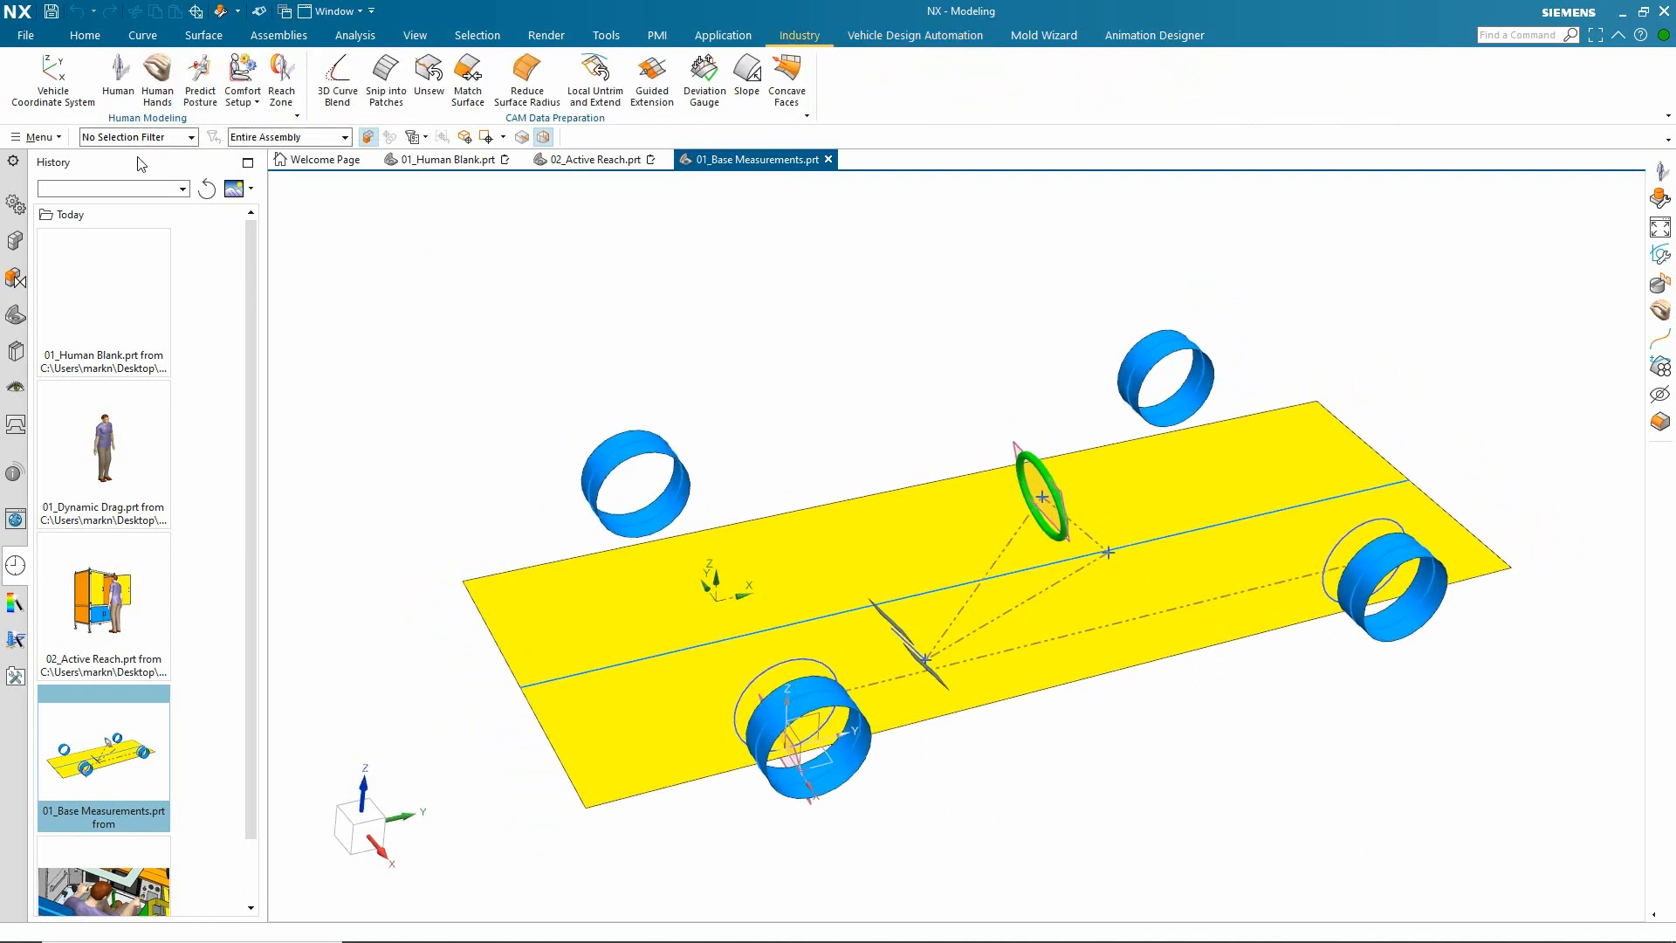
pyautogui.click(127, 76)
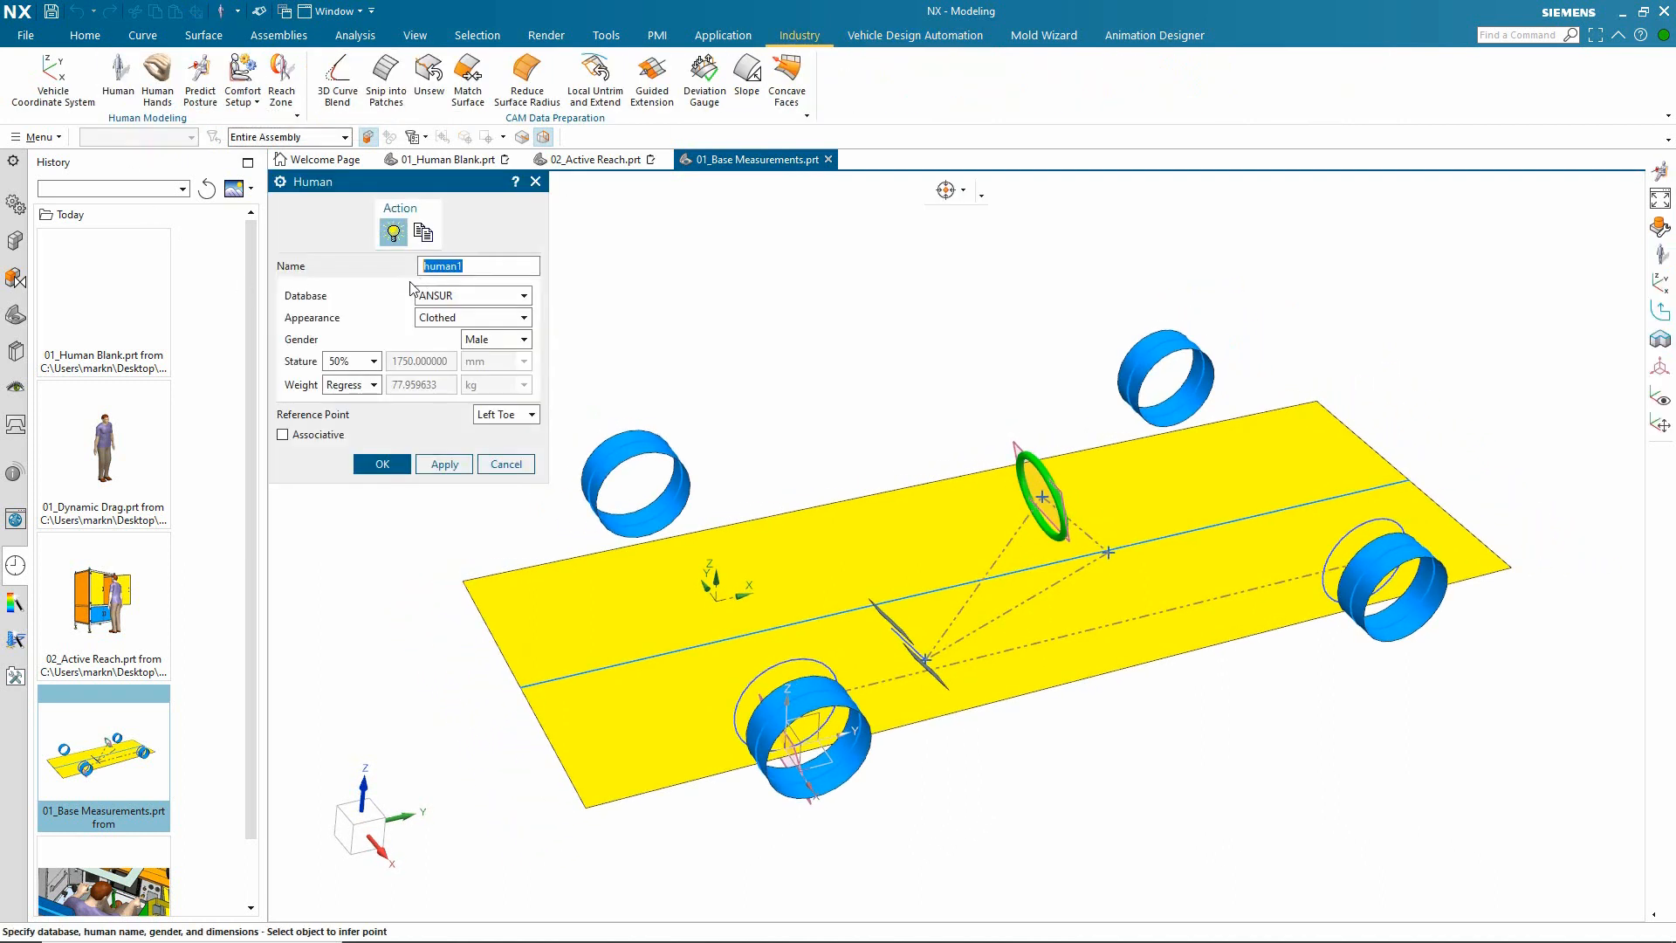
pyautogui.click(373, 464)
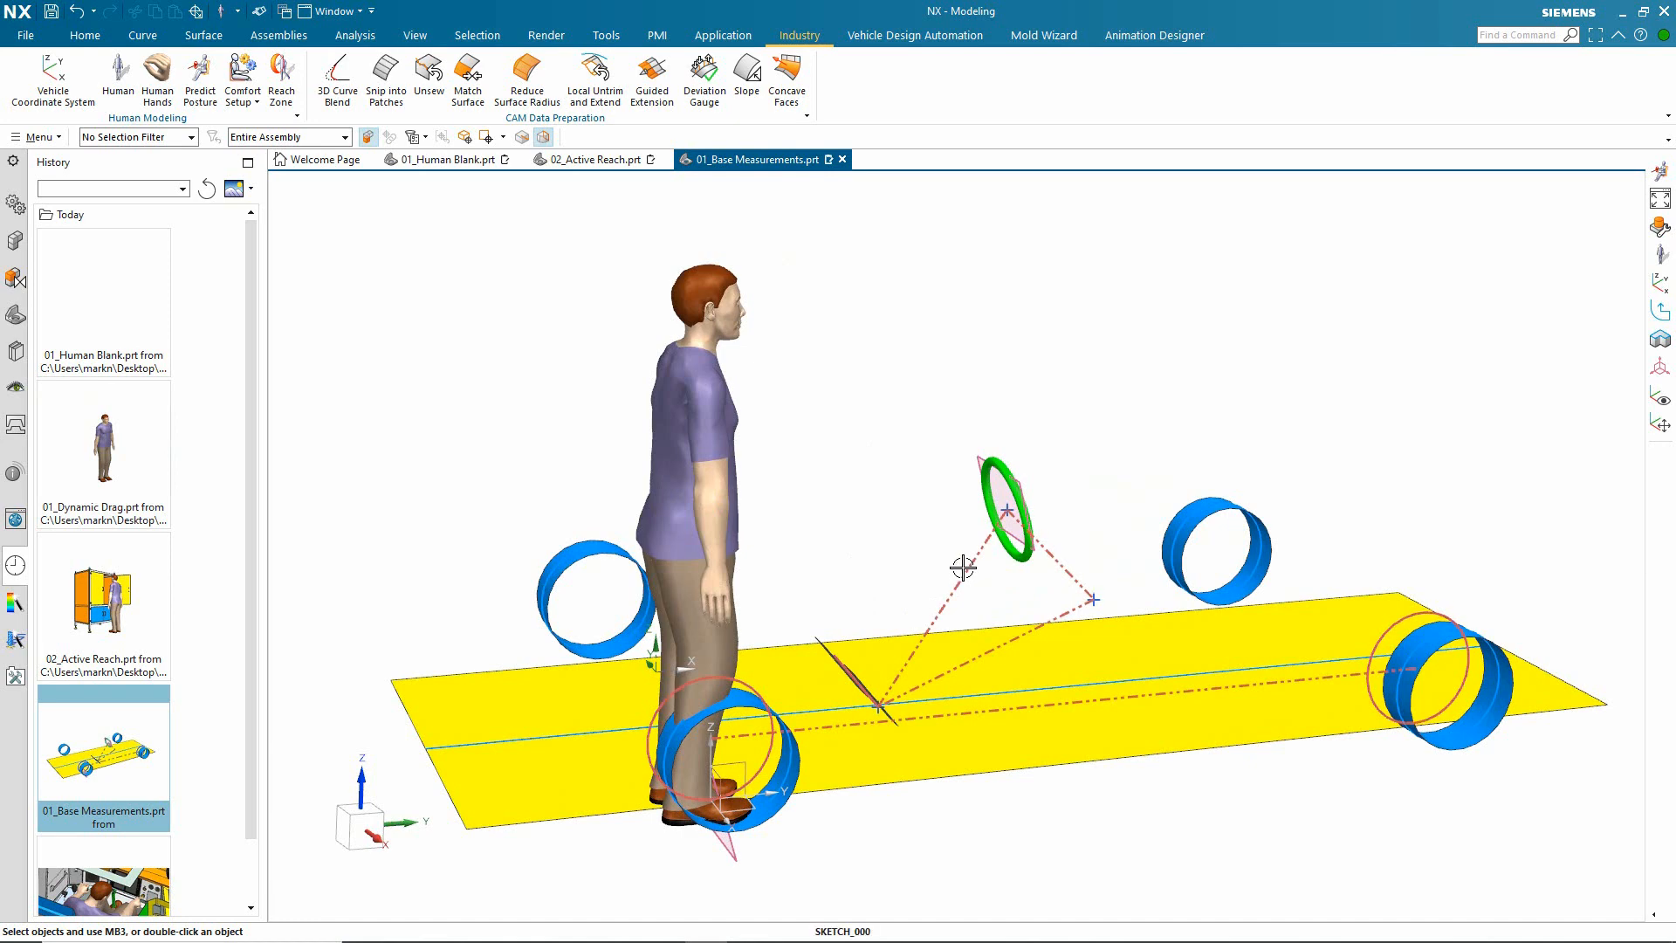
# Step: Open the side-view vehicle sketch, examine its seating, pedal and steering wheel dimensions, and leave the sketch
pyautogui.doubleClick(962, 567)
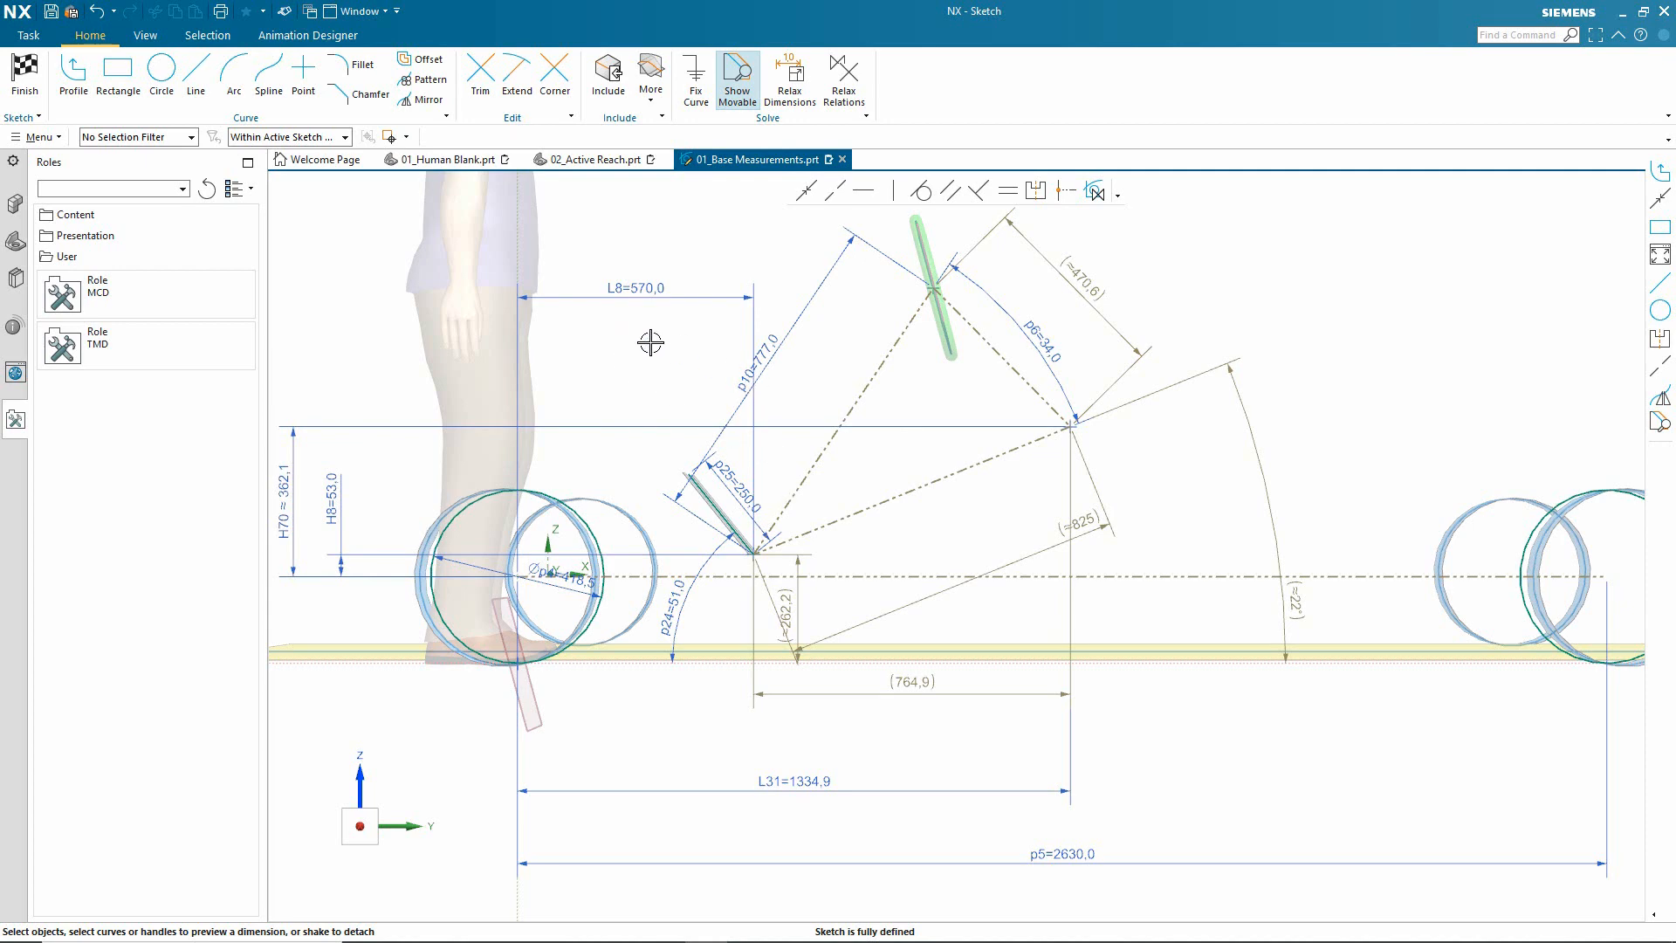
pyautogui.scroll(-1, 630, 365)
pyautogui.scroll(1, 568, 348)
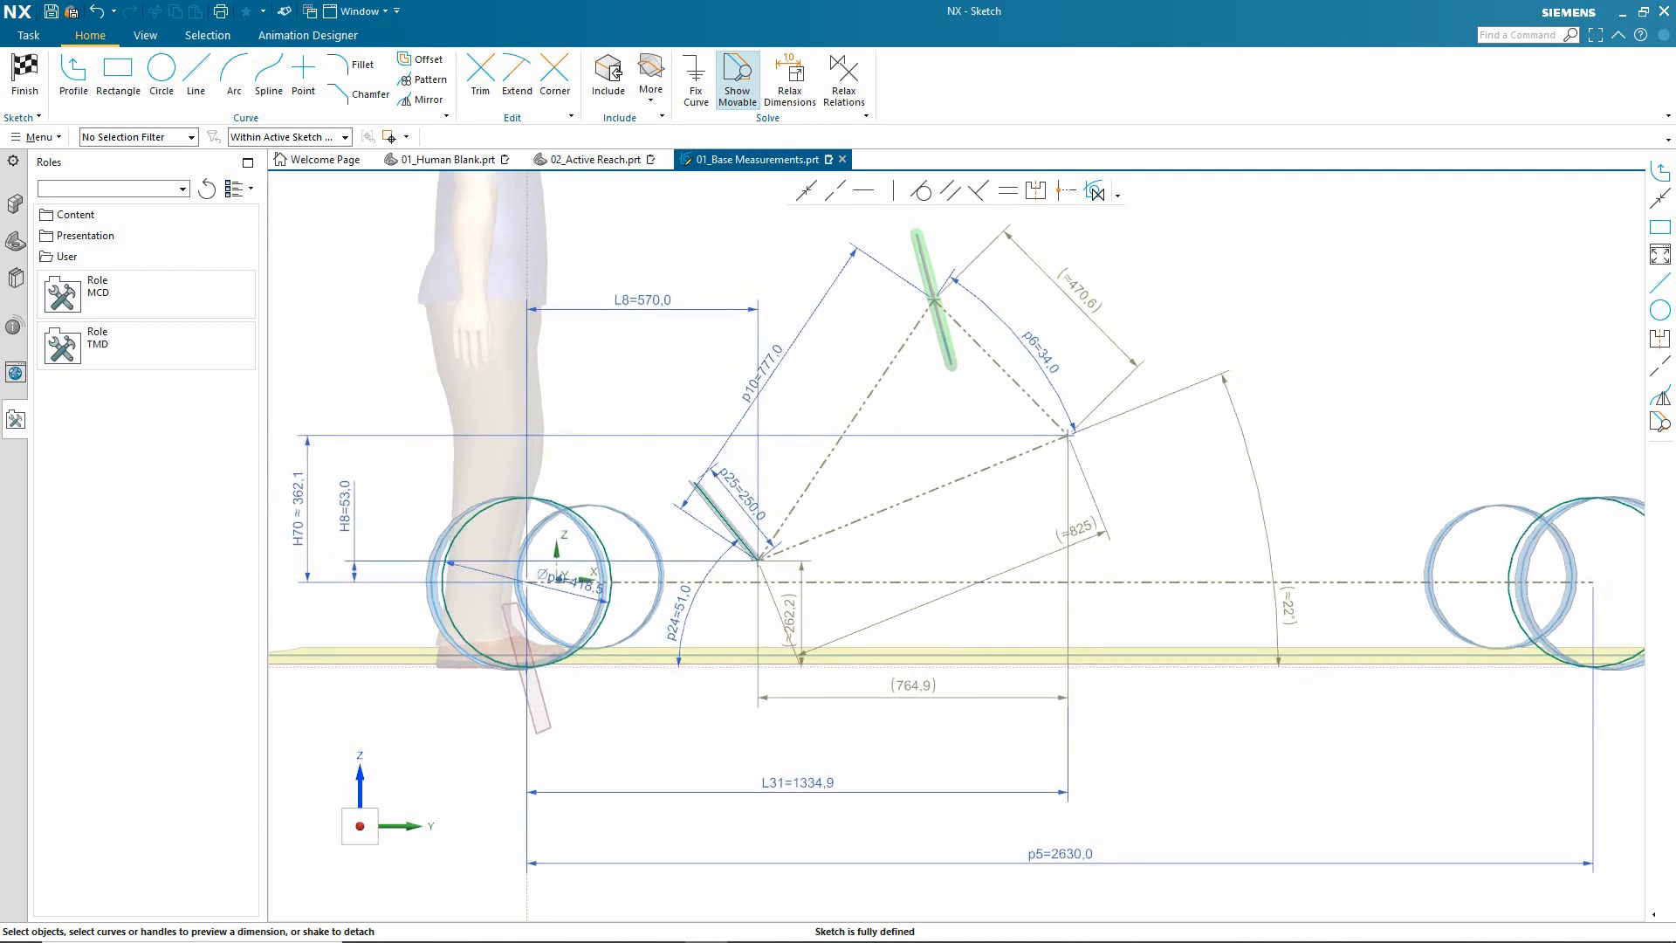
pyautogui.click(13, 92)
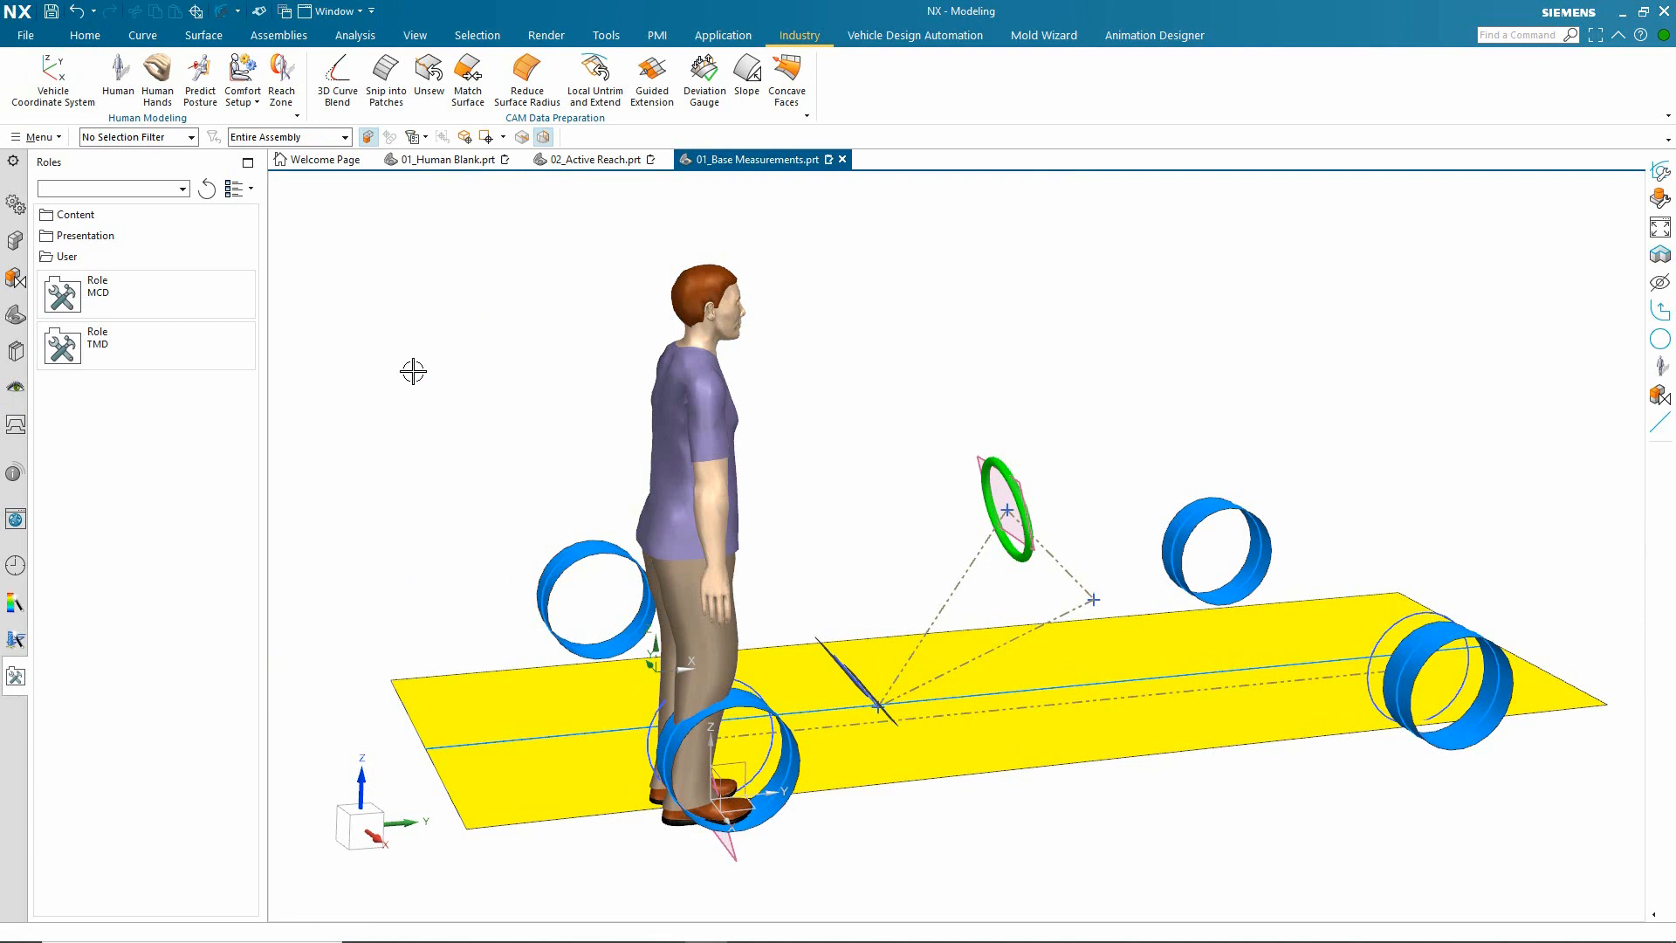
# Step: Start Predict Posture and place the SgRP point at the rear endpoint of the sketch's seating reference line
pyautogui.click(199, 74)
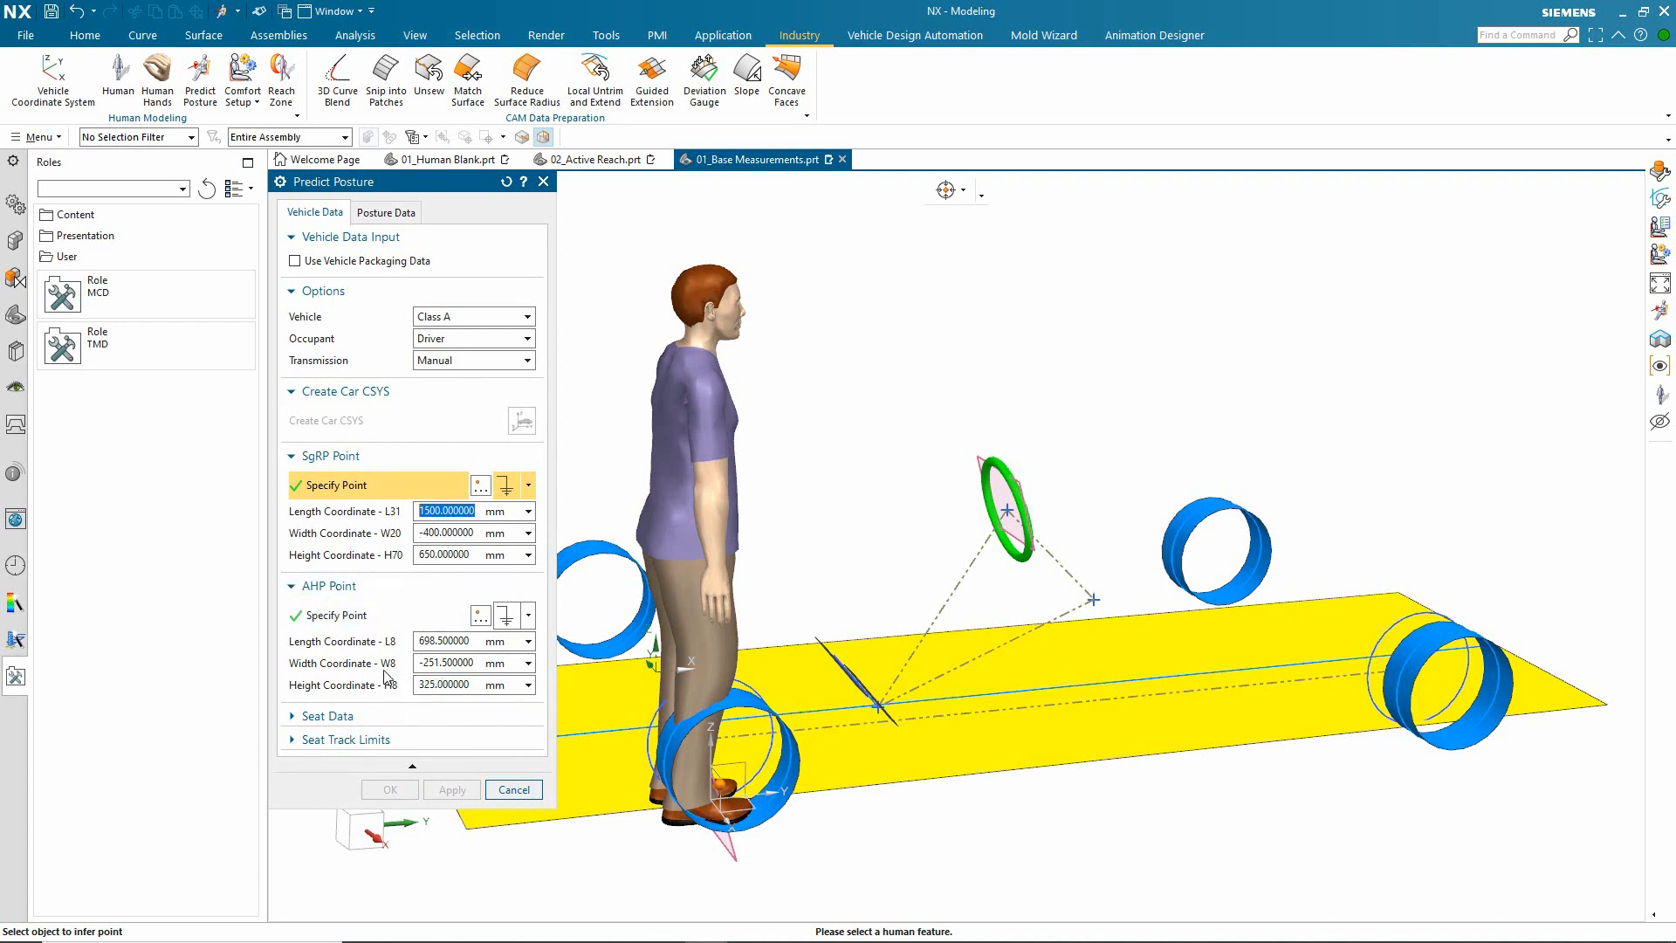
pyautogui.click(370, 723)
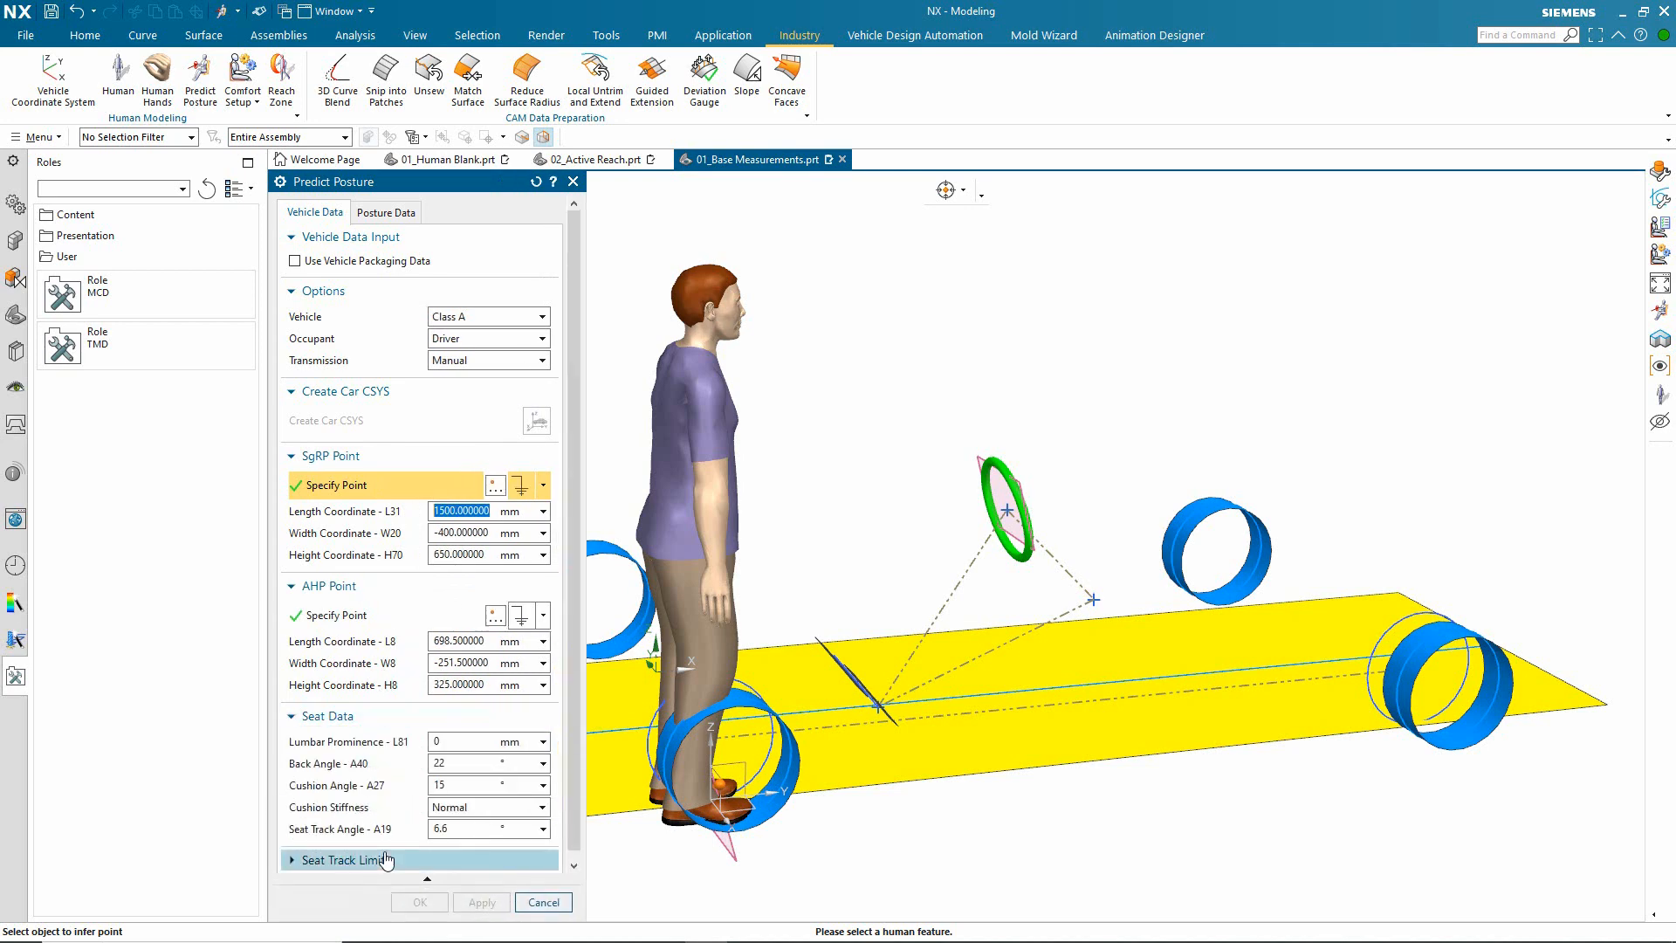
pyautogui.click(295, 718)
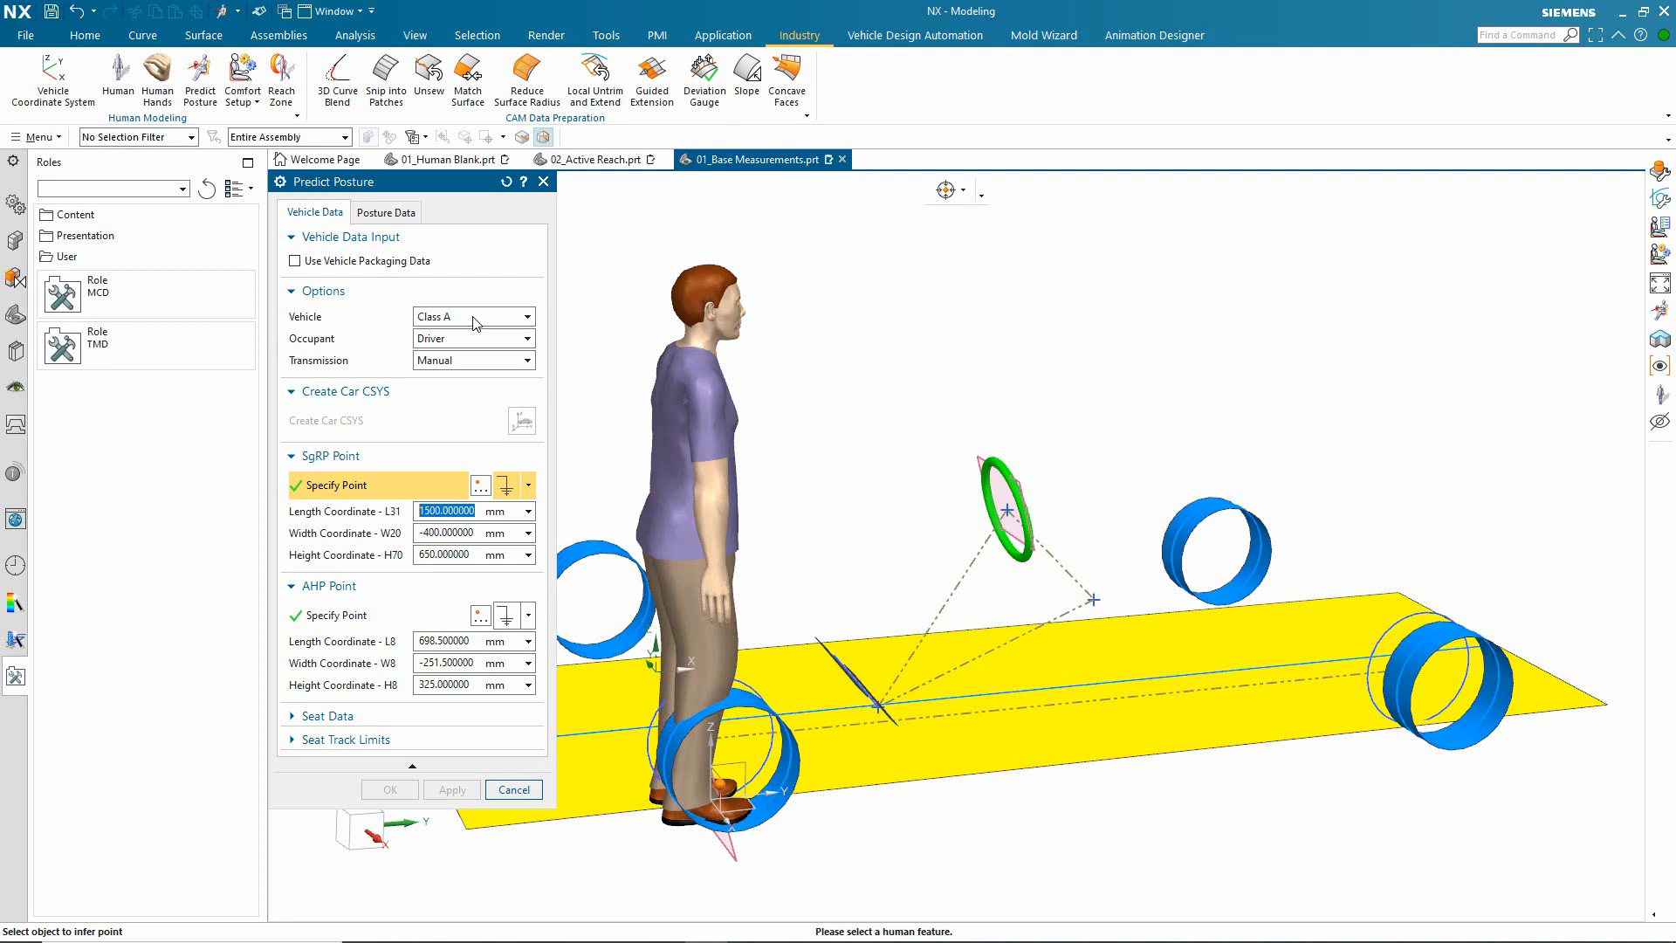
pyautogui.click(528, 486)
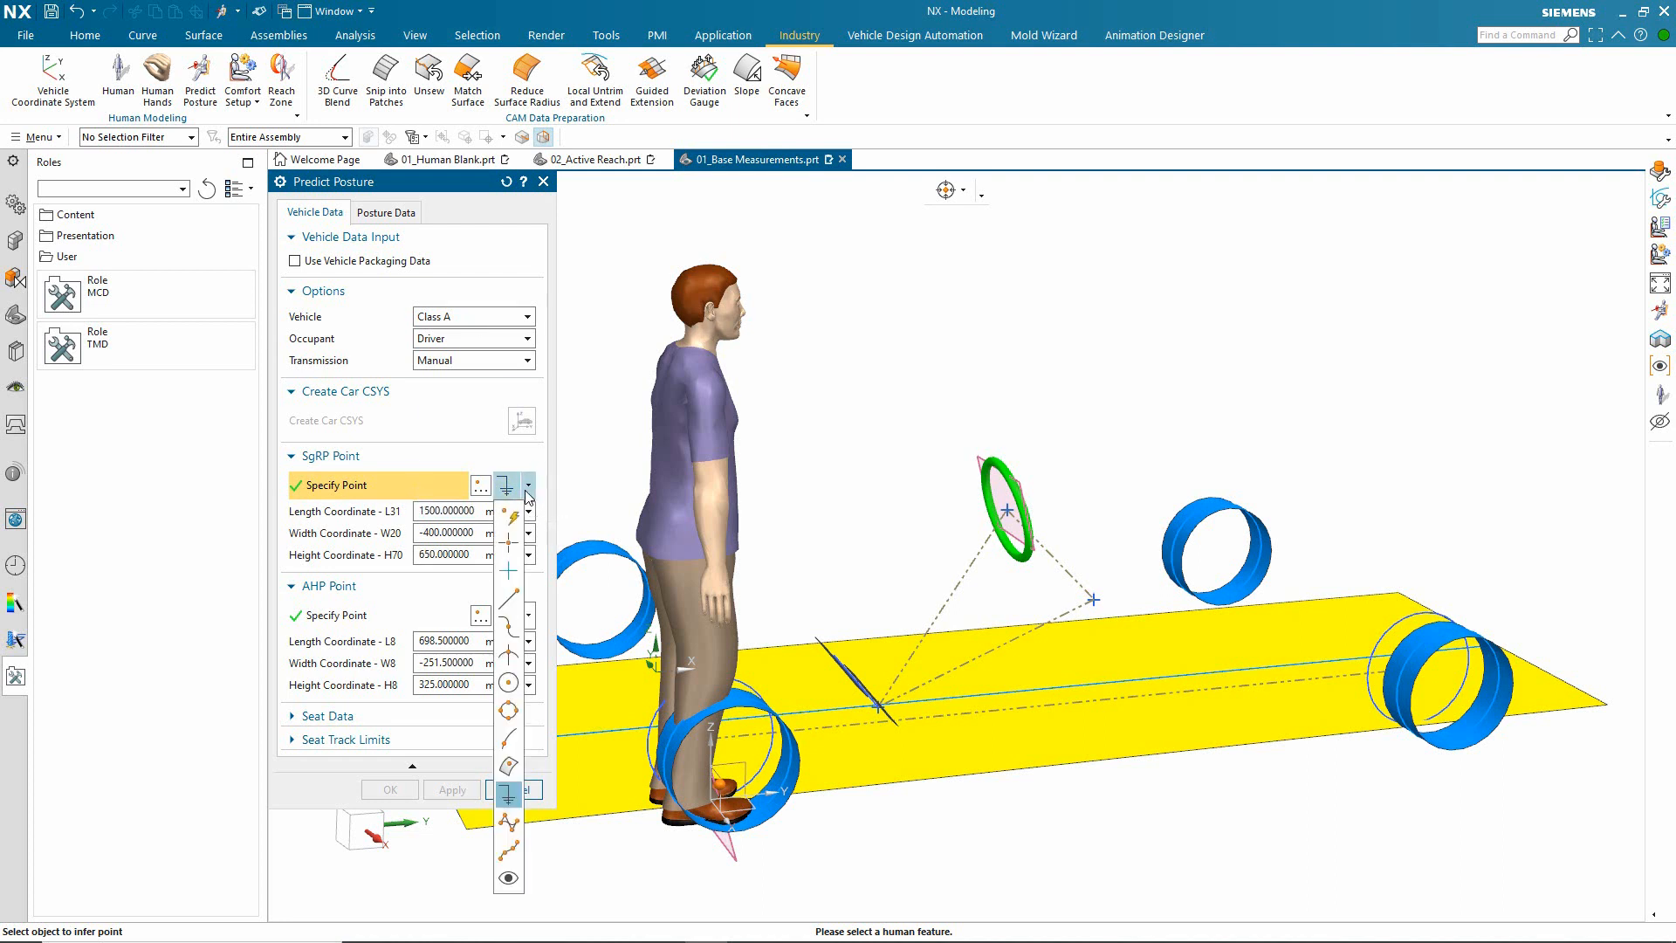
pyautogui.click(511, 601)
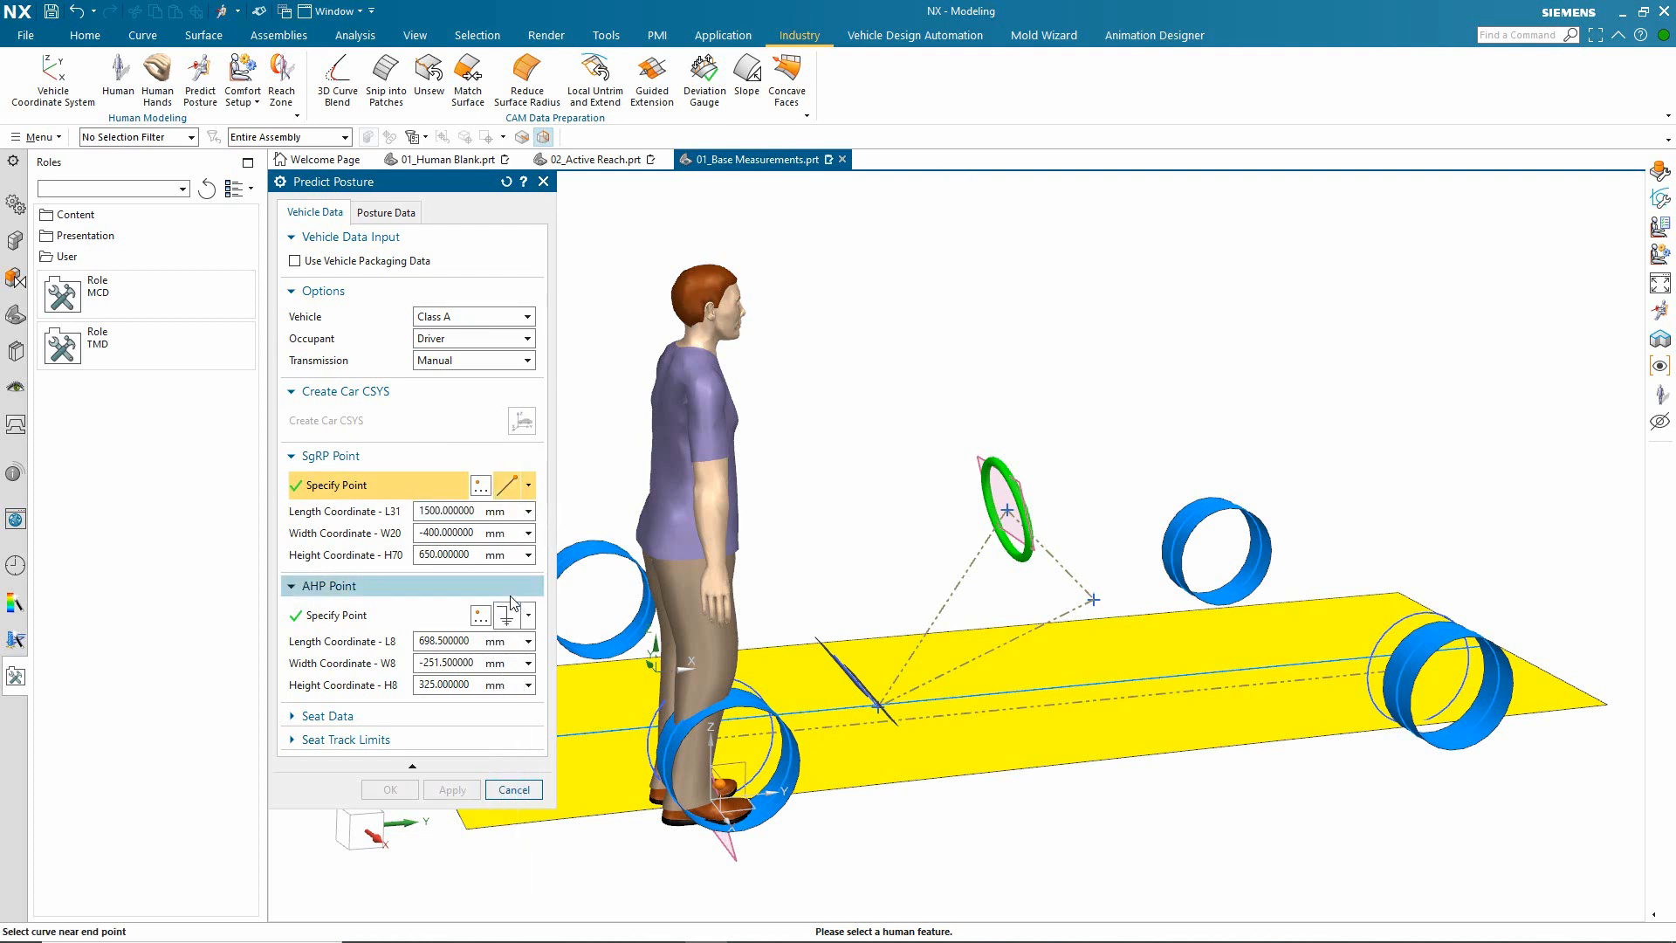
pyautogui.click(1094, 601)
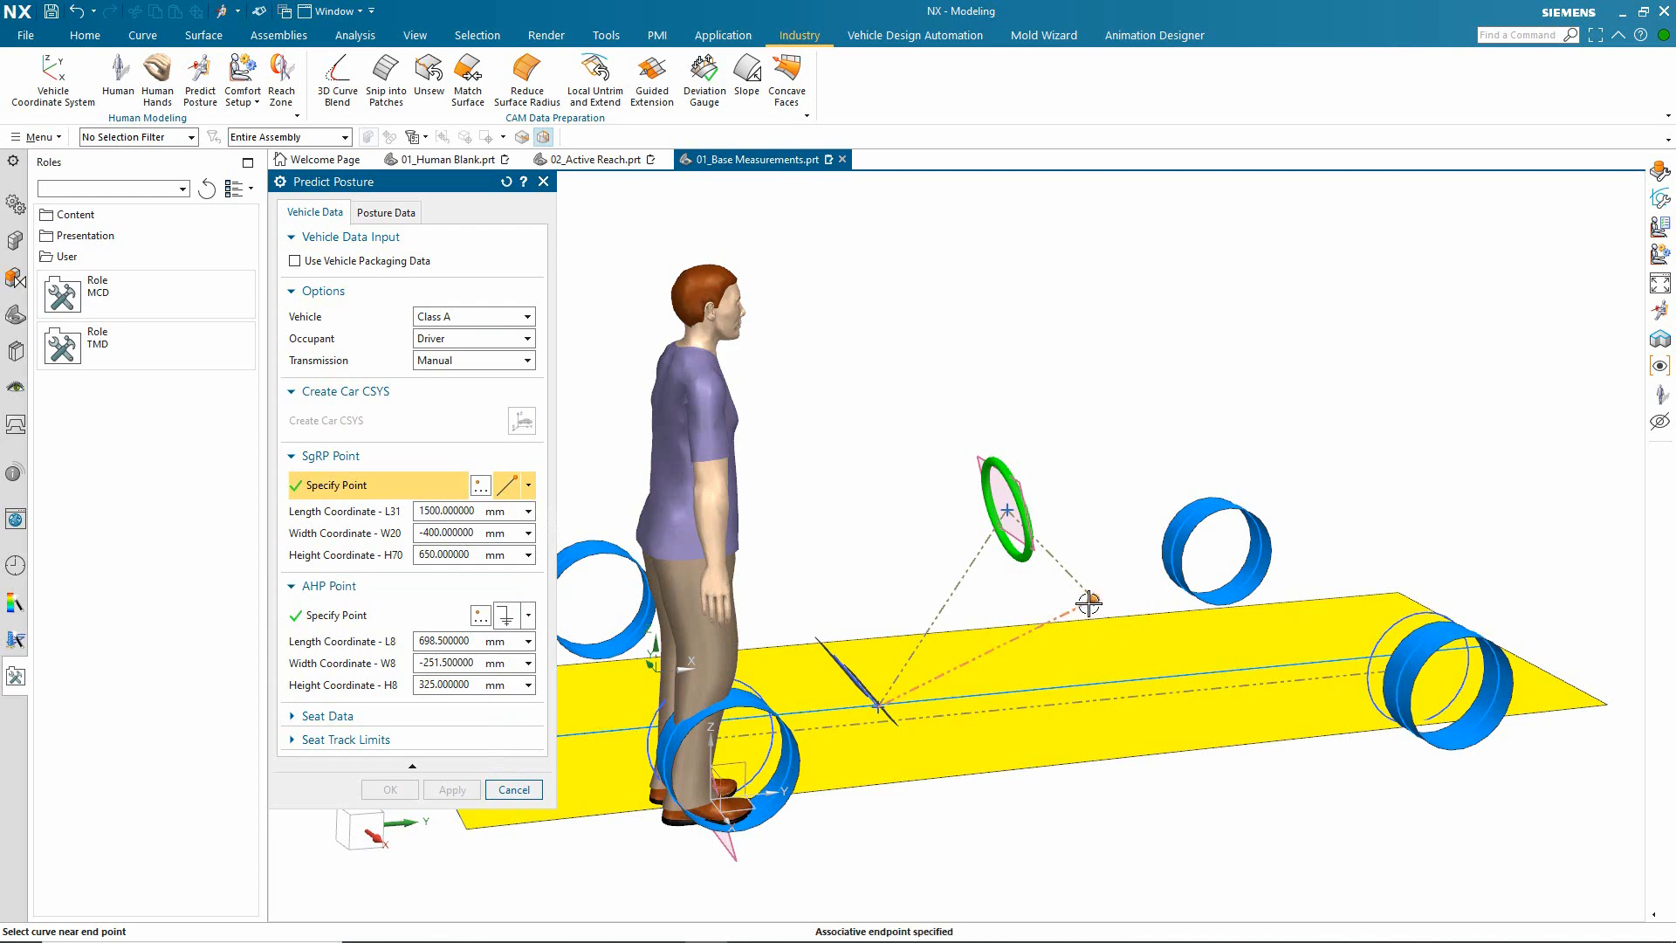
# Step: Place the AHP point at the lower endpoint of the sketch line between the two pedals
pyautogui.click(529, 618)
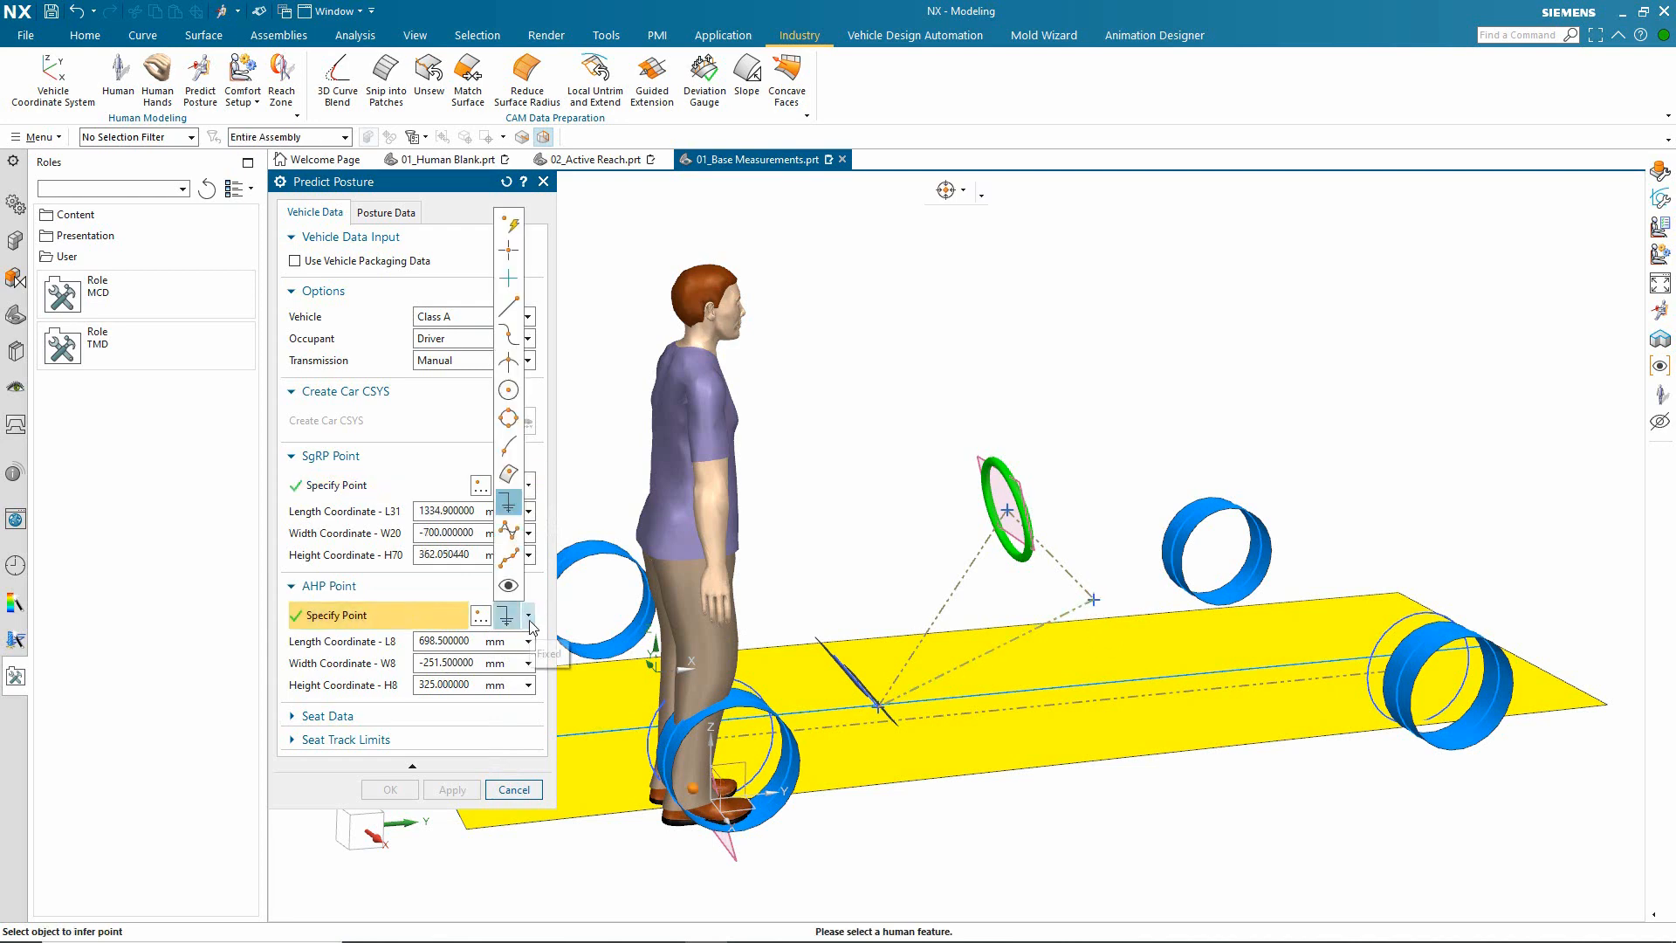
pyautogui.click(516, 311)
pyautogui.scroll(5, 709, 757)
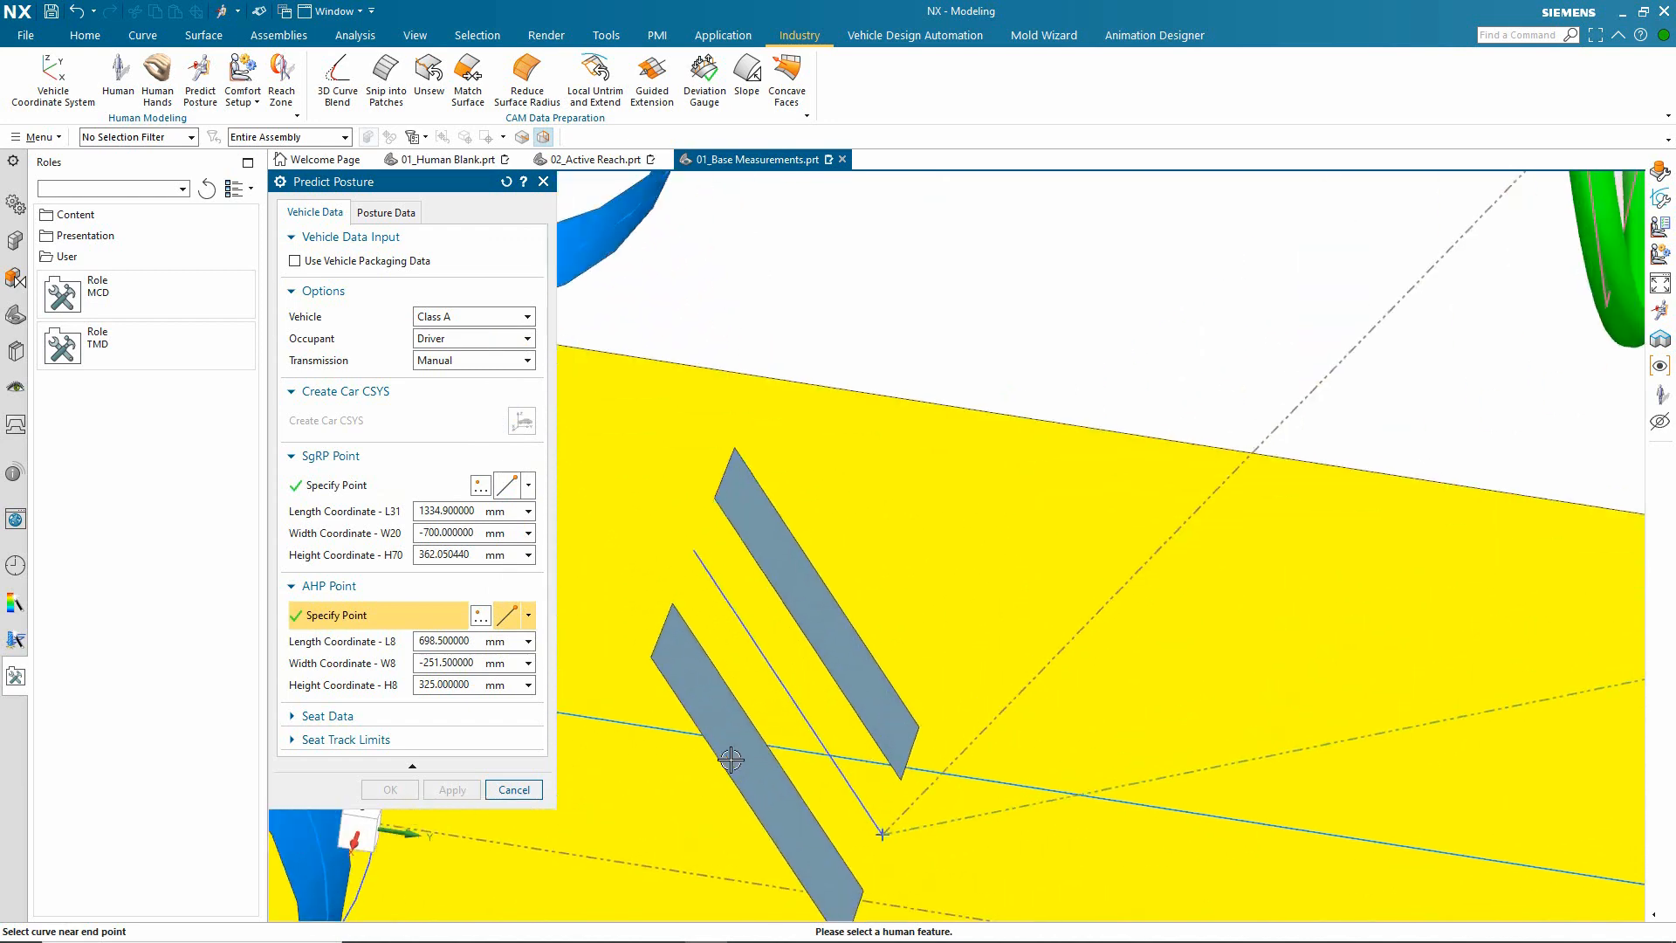
pyautogui.click(855, 805)
pyautogui.scroll(-6, 956, 543)
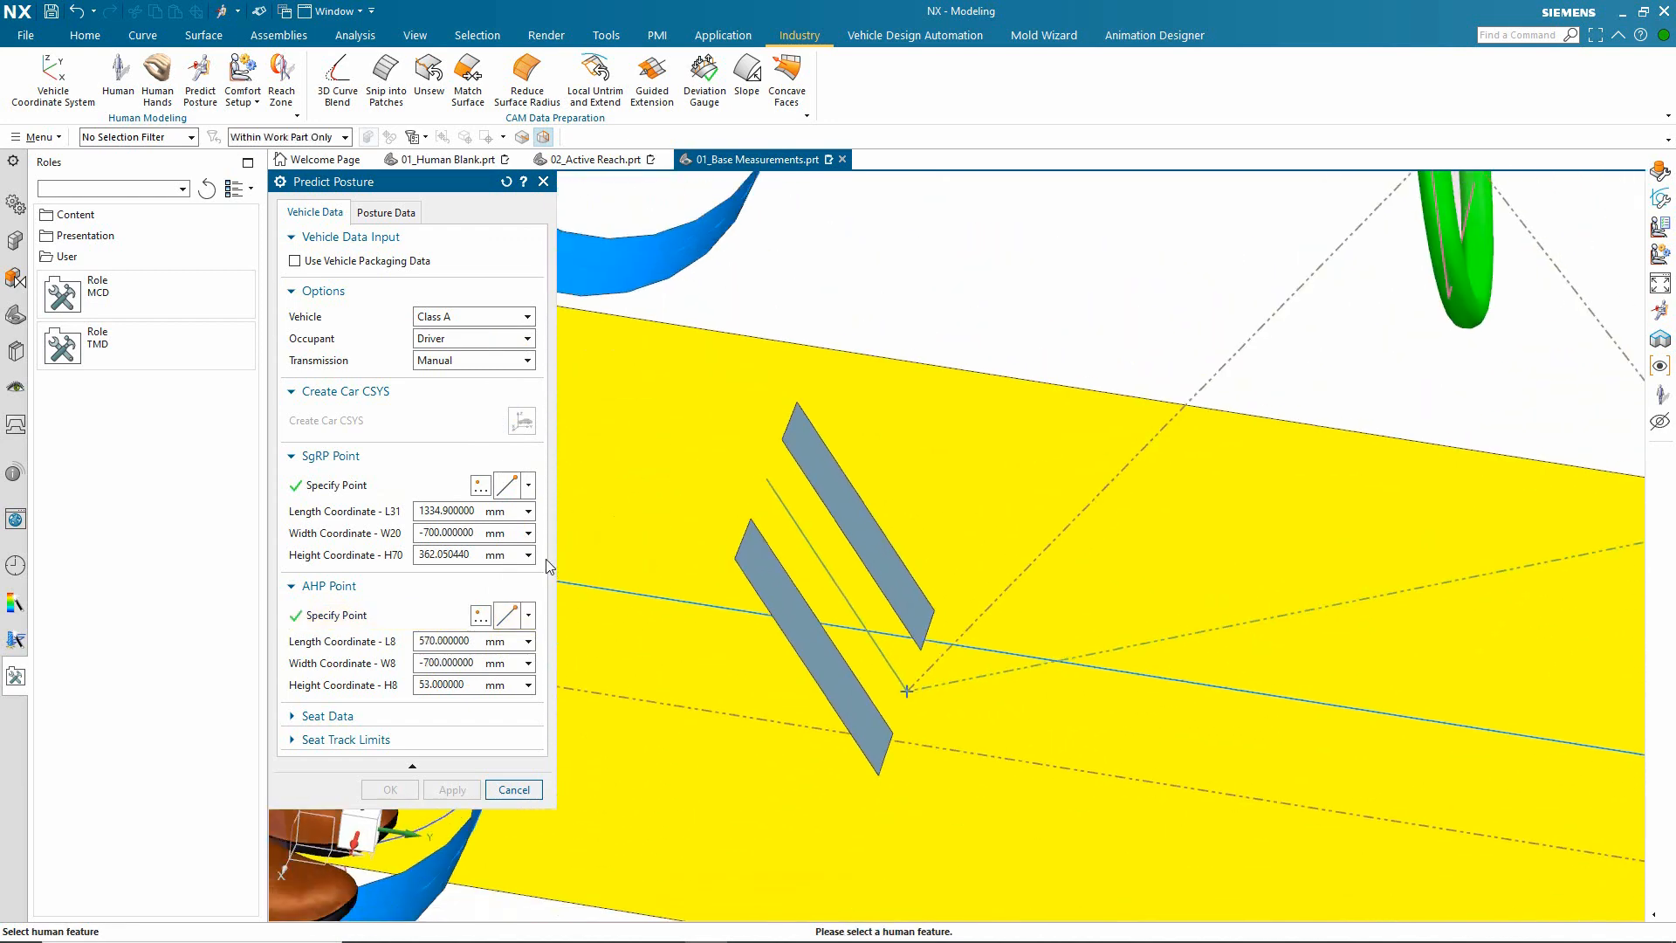
# Step: In the posture data, choose the standing human as the occupant and the green ring as the solid steering wheel
pyautogui.click(414, 218)
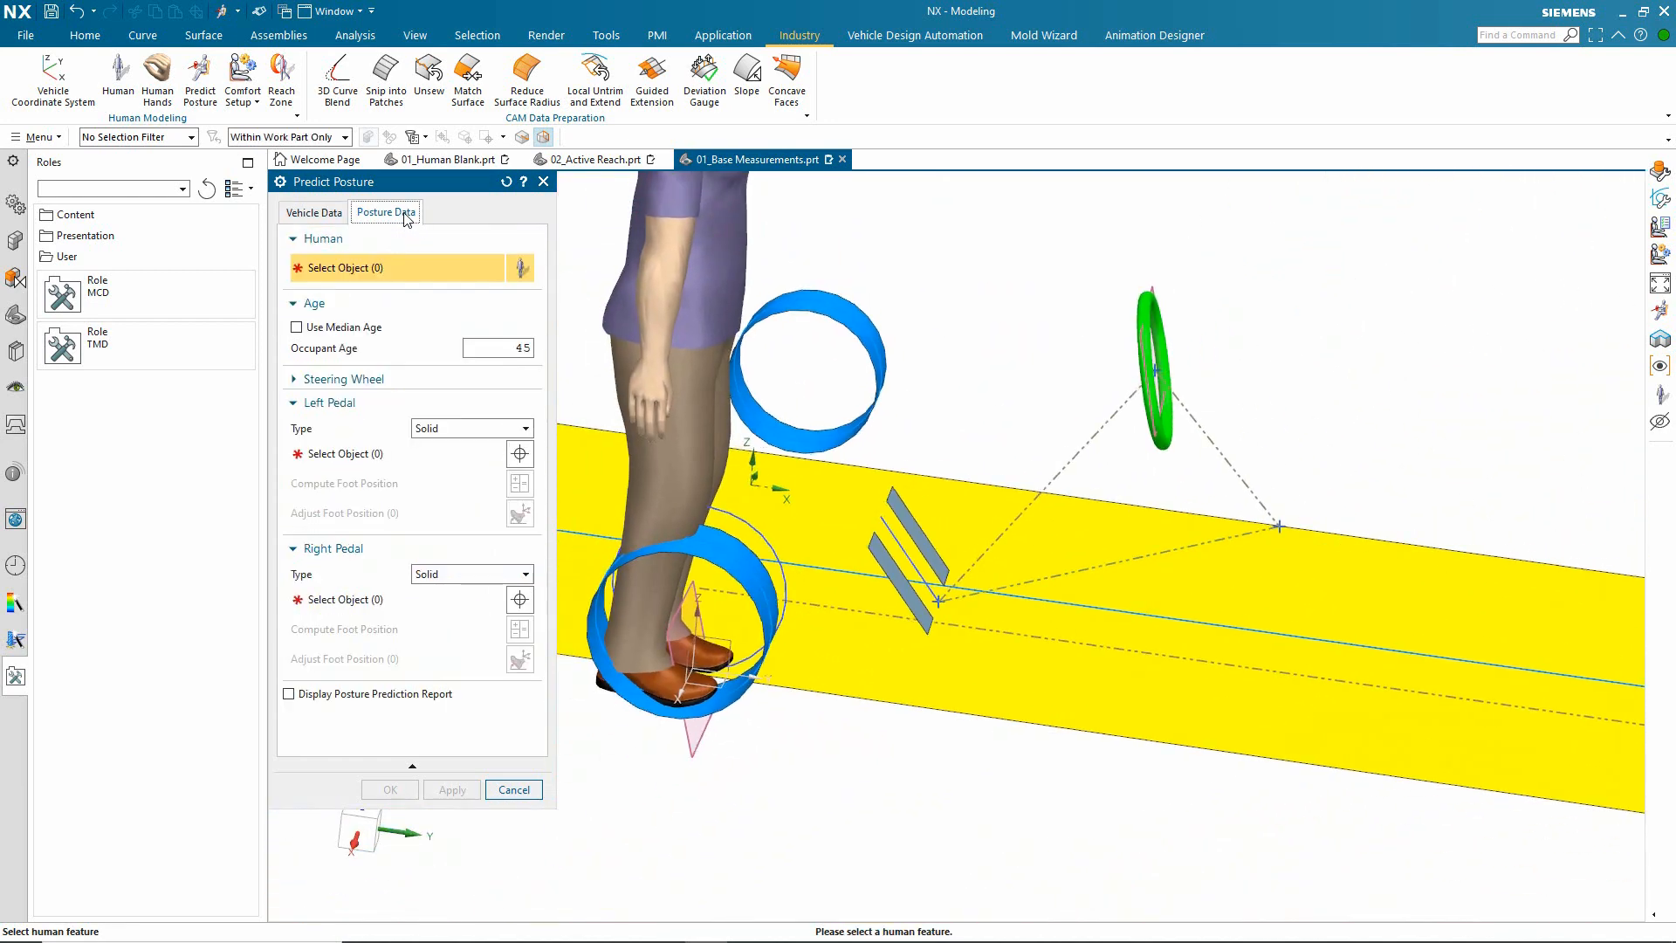
pyautogui.scroll(-3, 1152, 606)
pyautogui.click(860, 372)
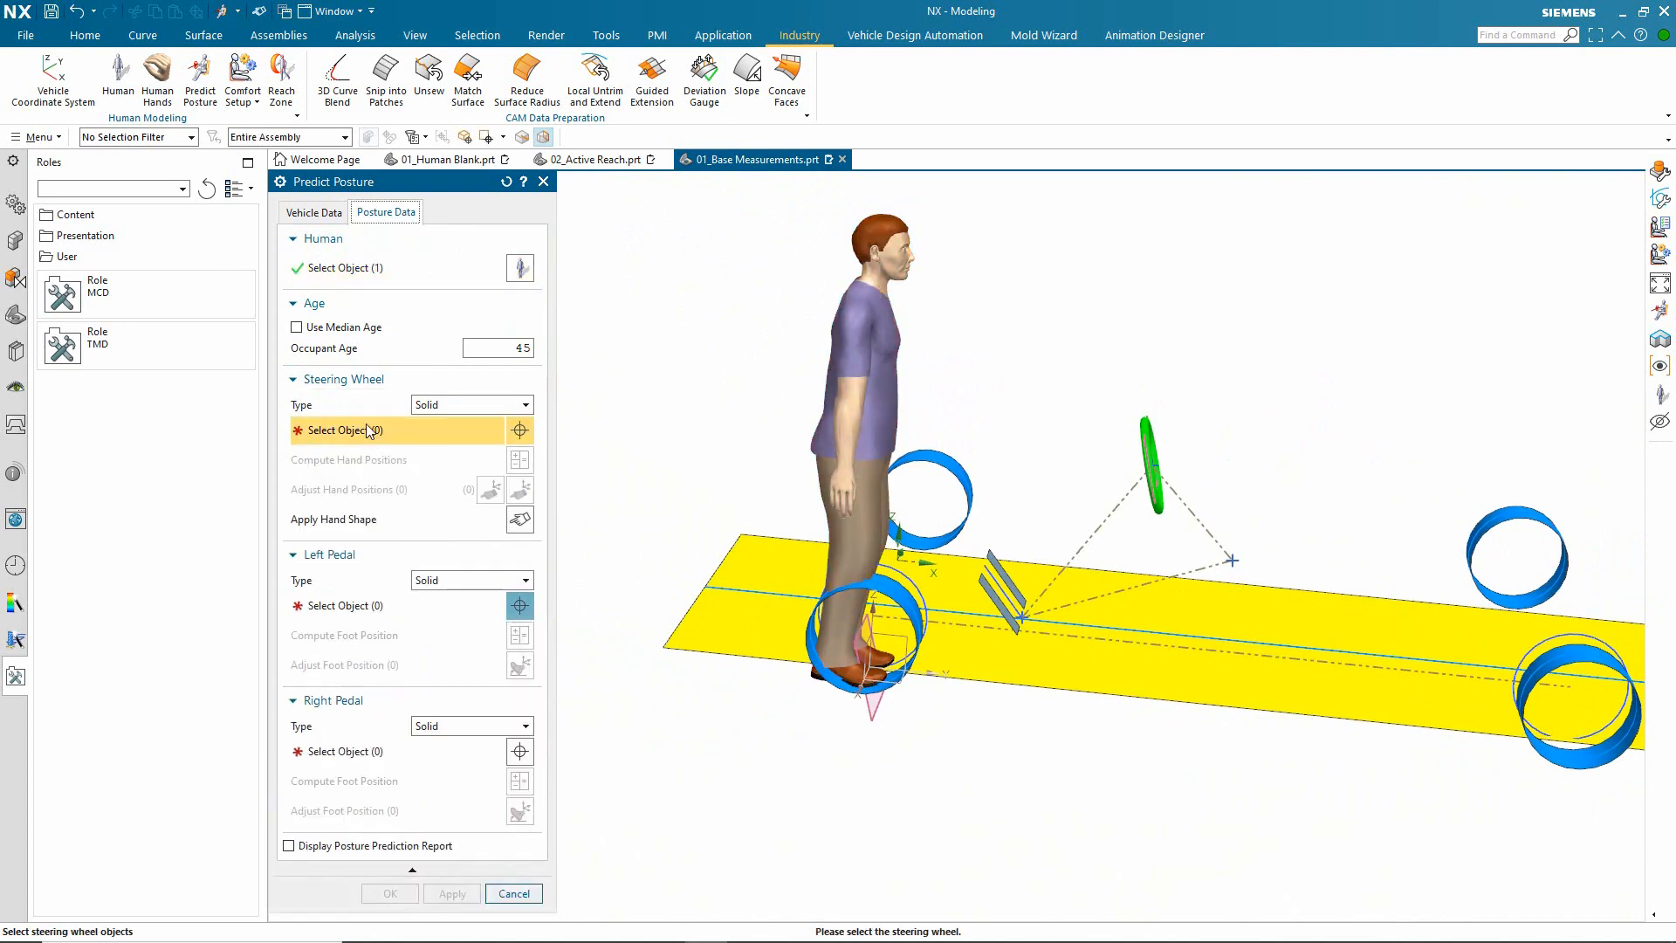
pyautogui.scroll(6, 1013, 538)
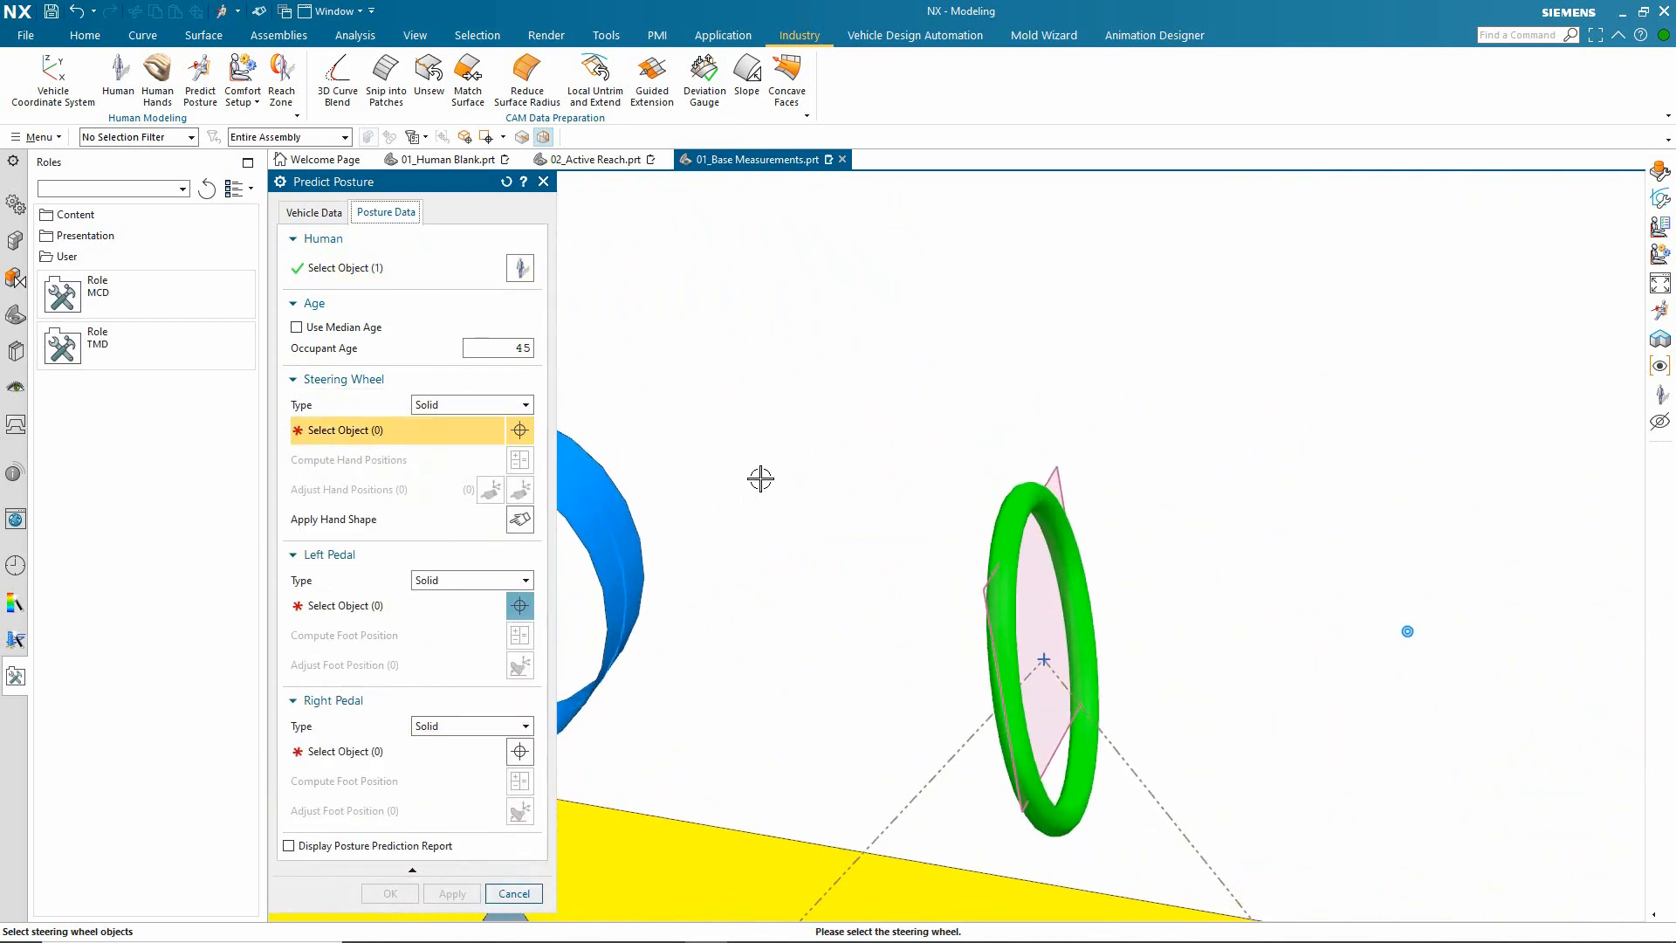
pyautogui.click(1013, 538)
pyautogui.scroll(-5, 825, 526)
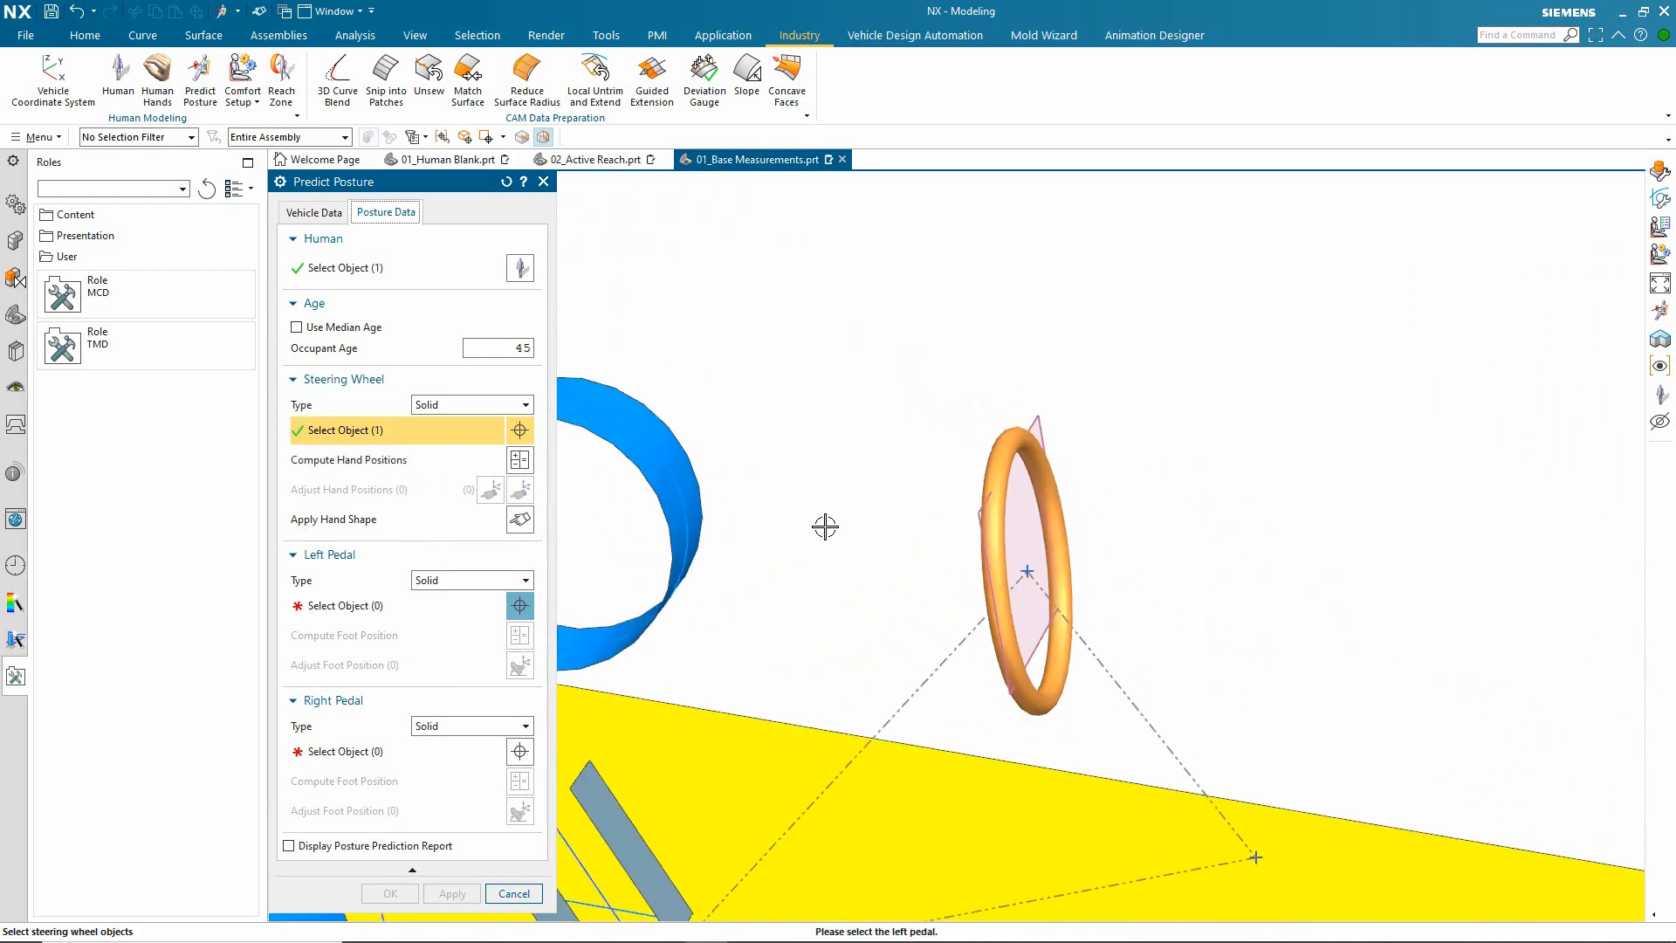
pyautogui.scroll(-1, 825, 527)
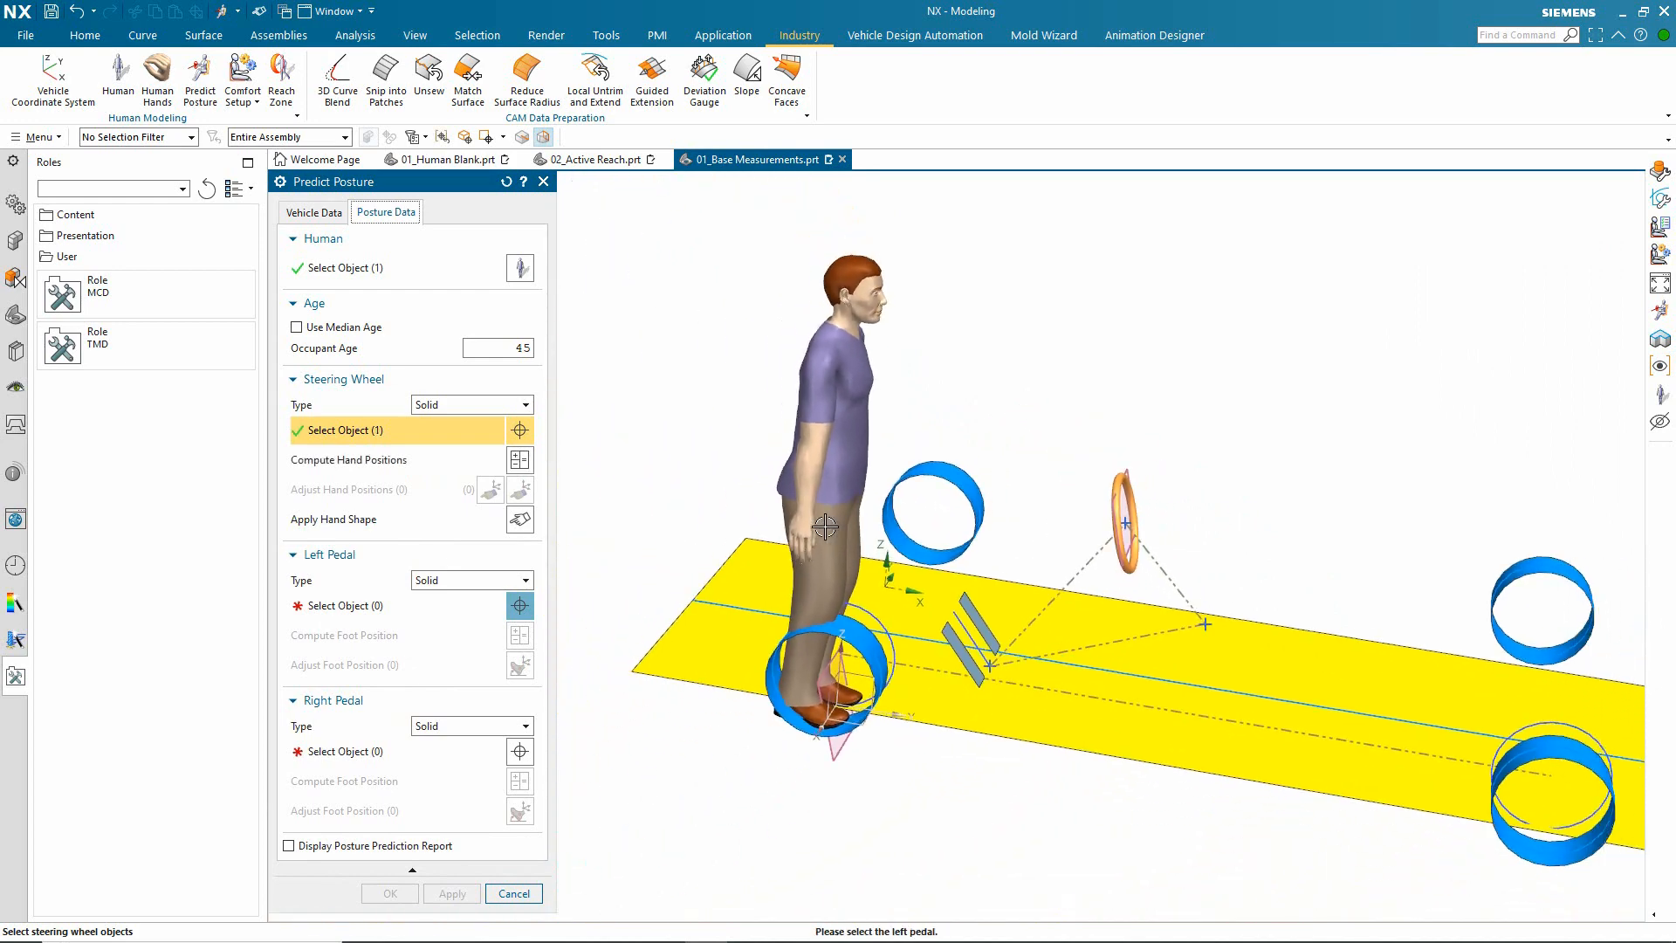
pyautogui.click(444, 604)
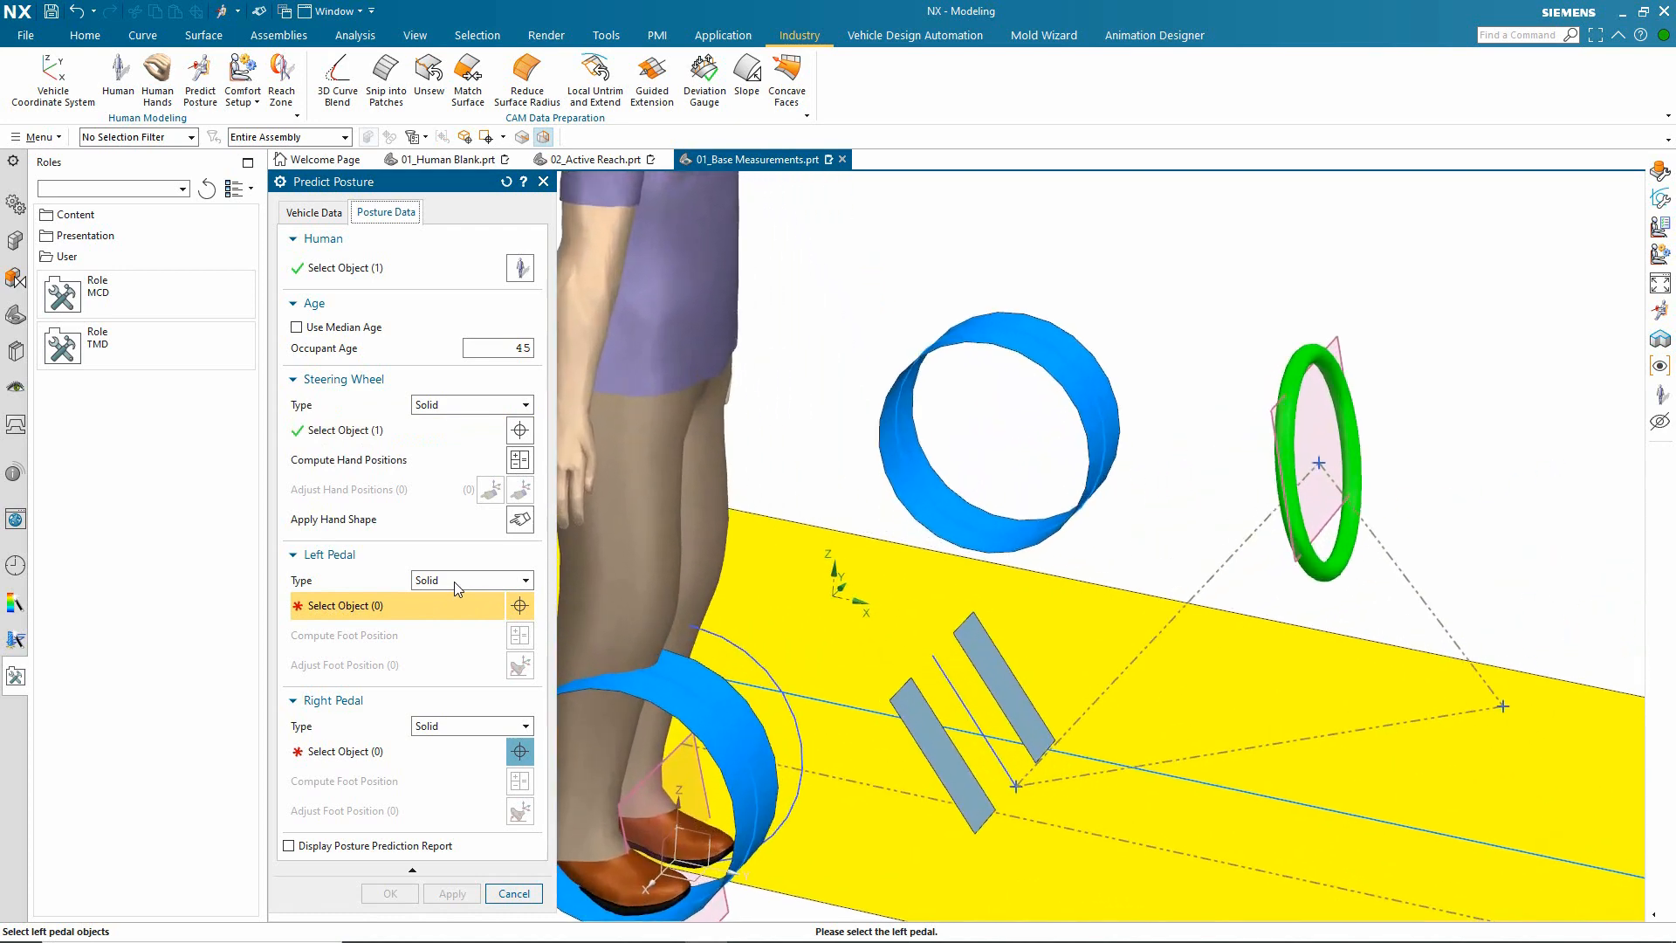
pyautogui.click(454, 581)
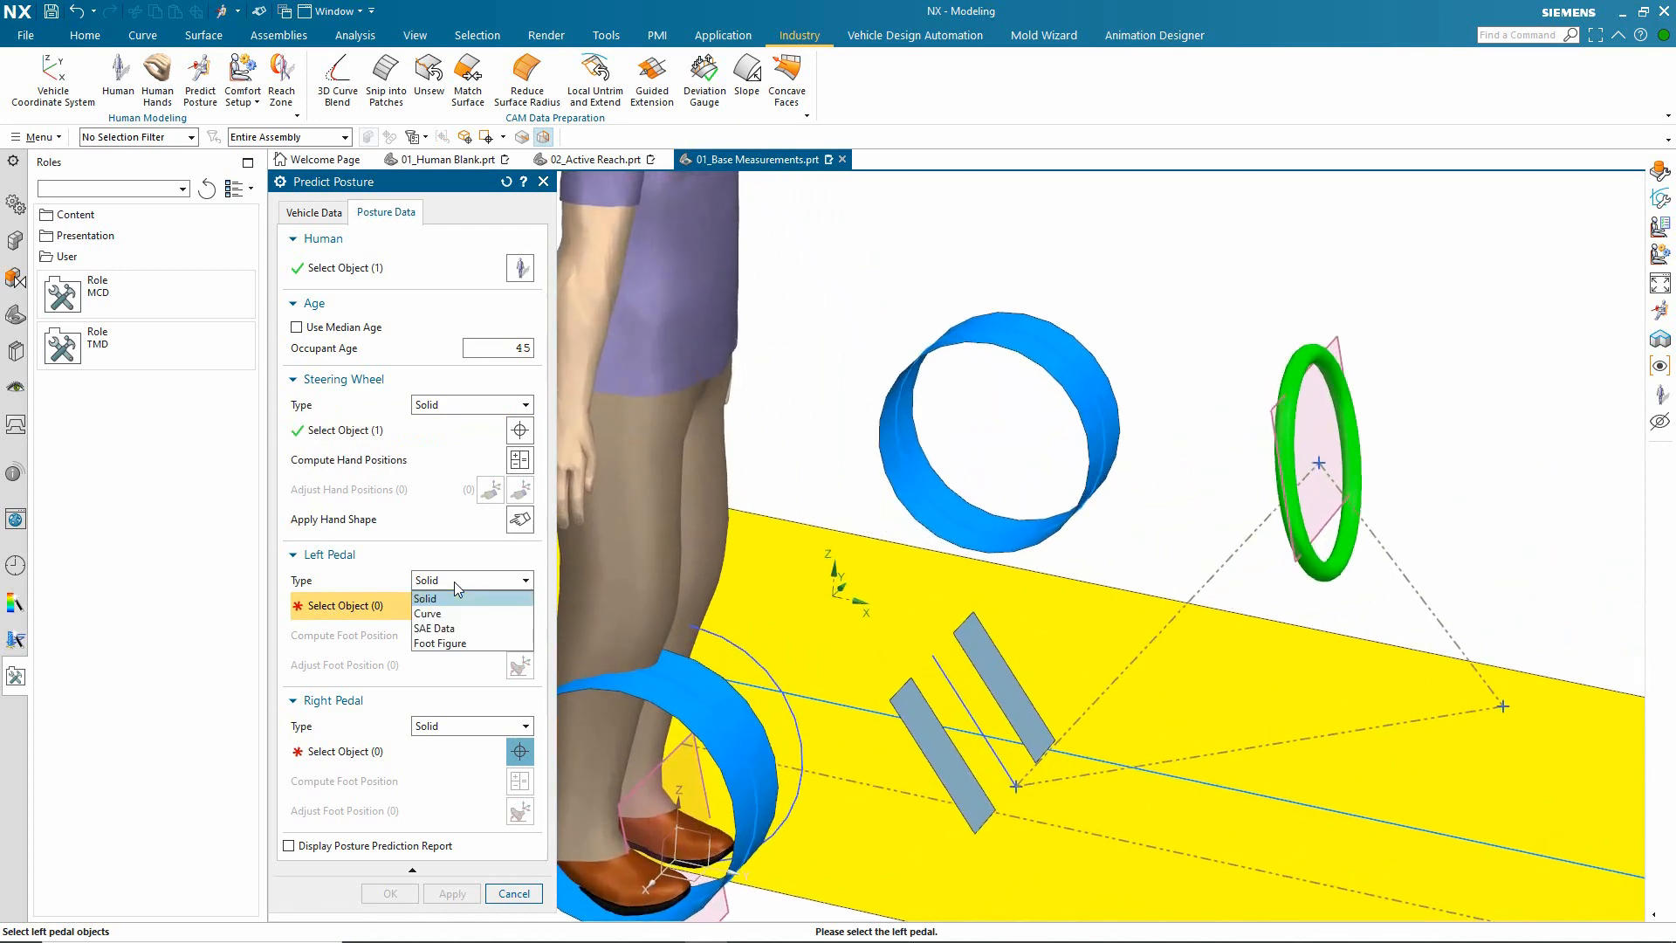
pyautogui.click(454, 627)
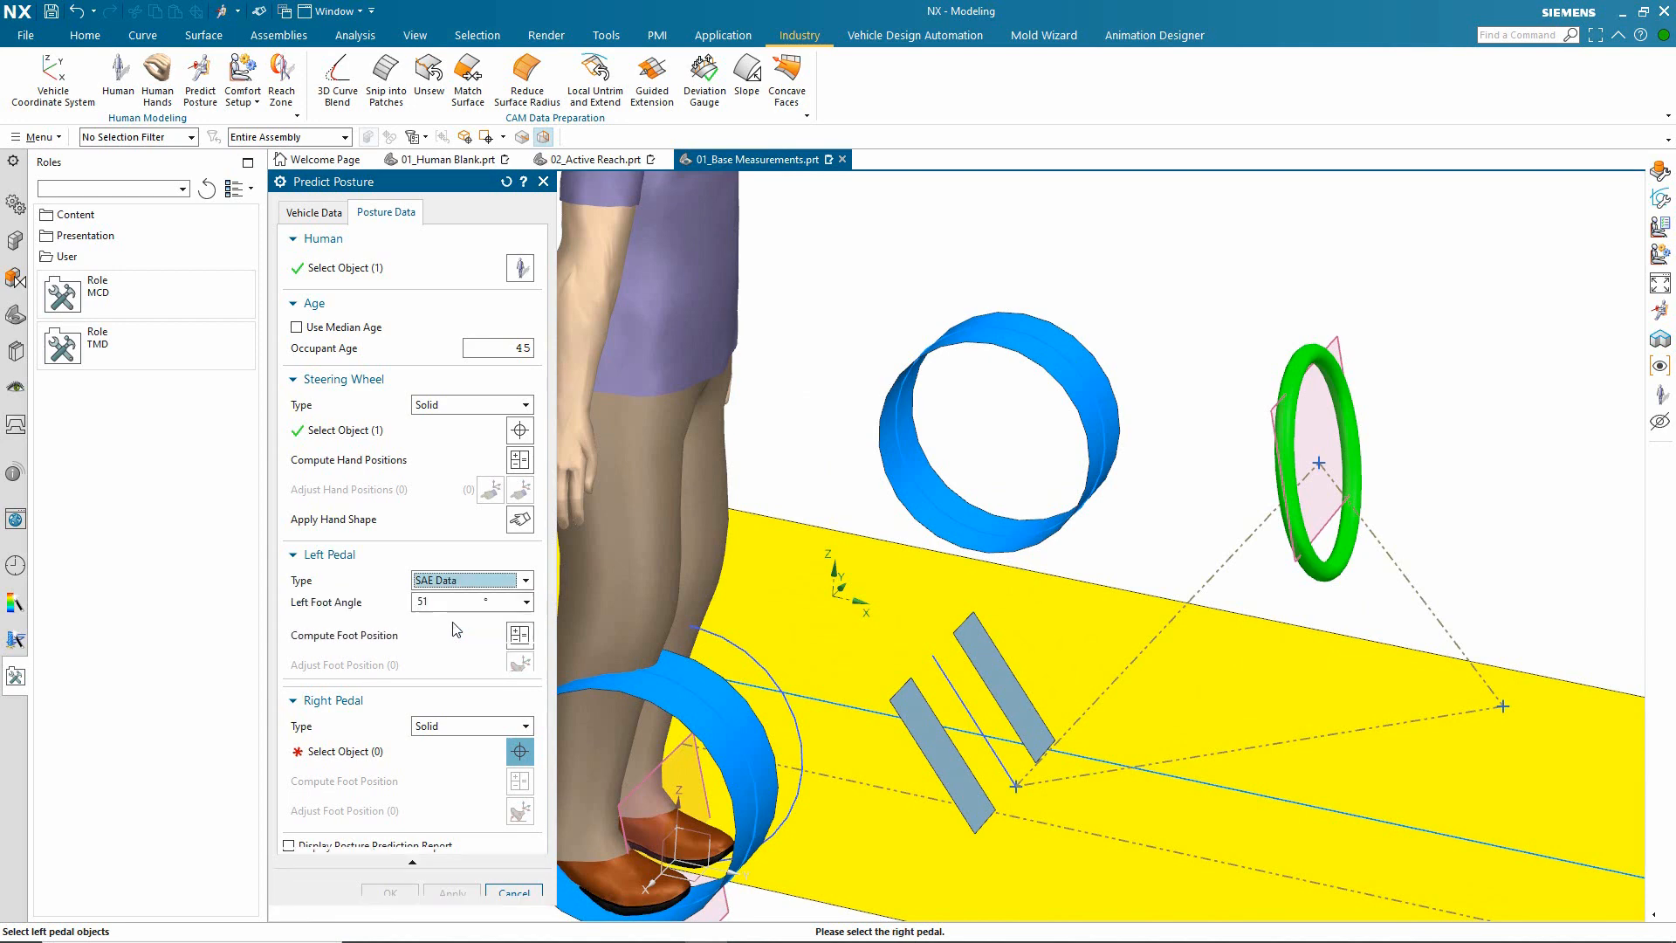
pyautogui.click(472, 582)
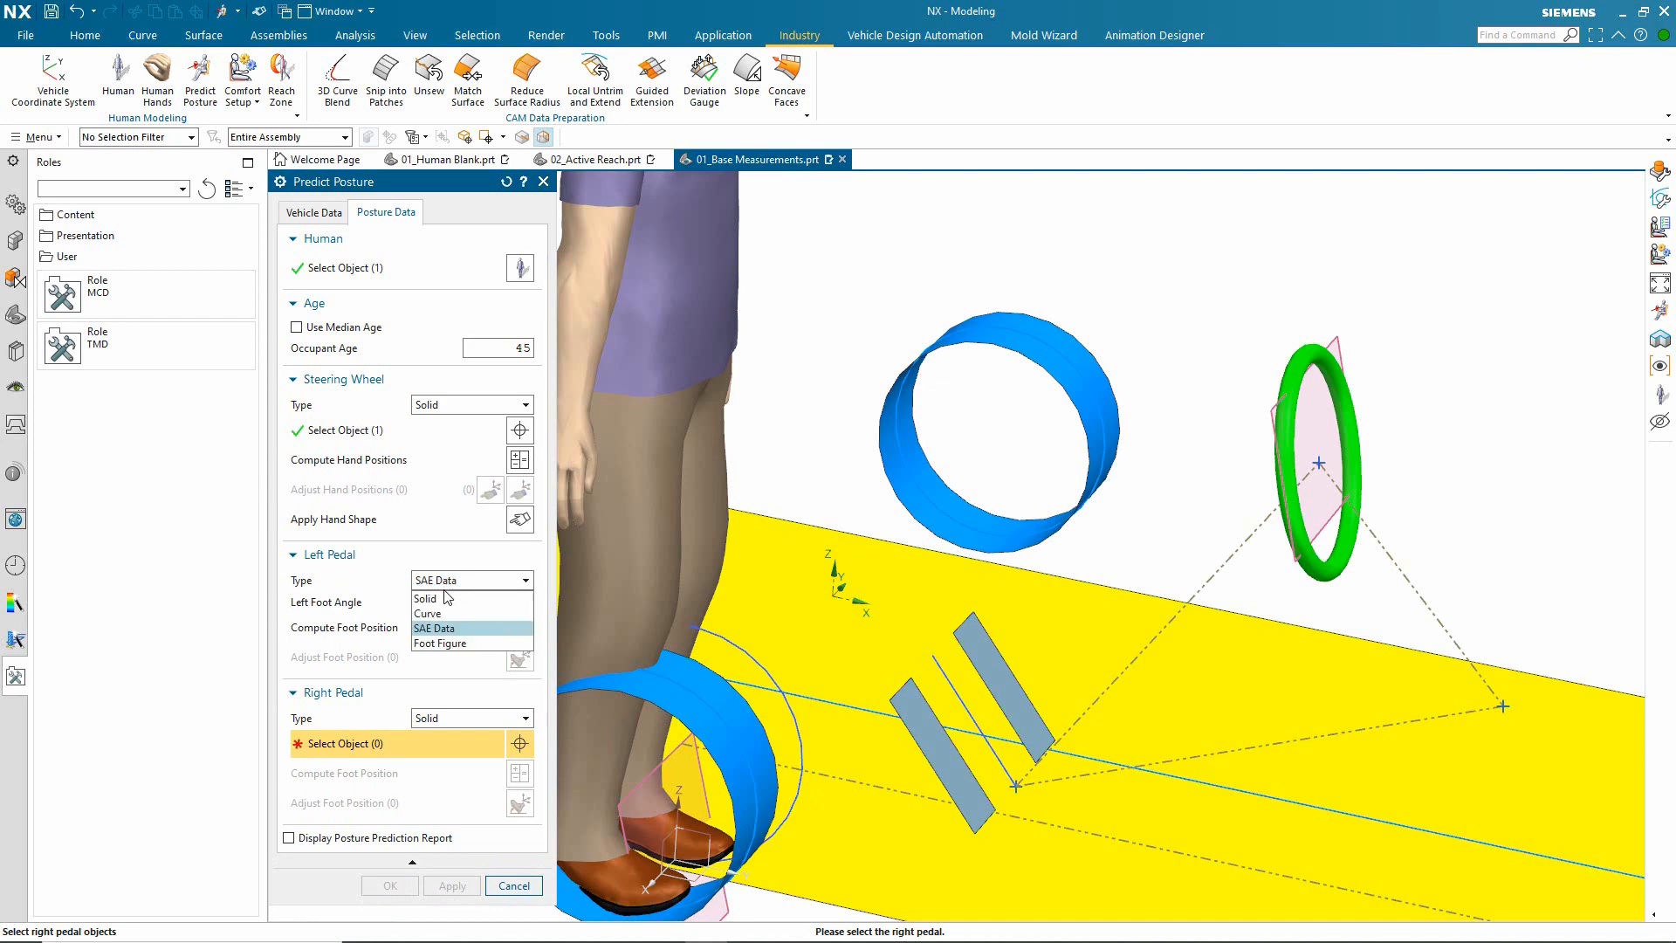
pyautogui.click(446, 598)
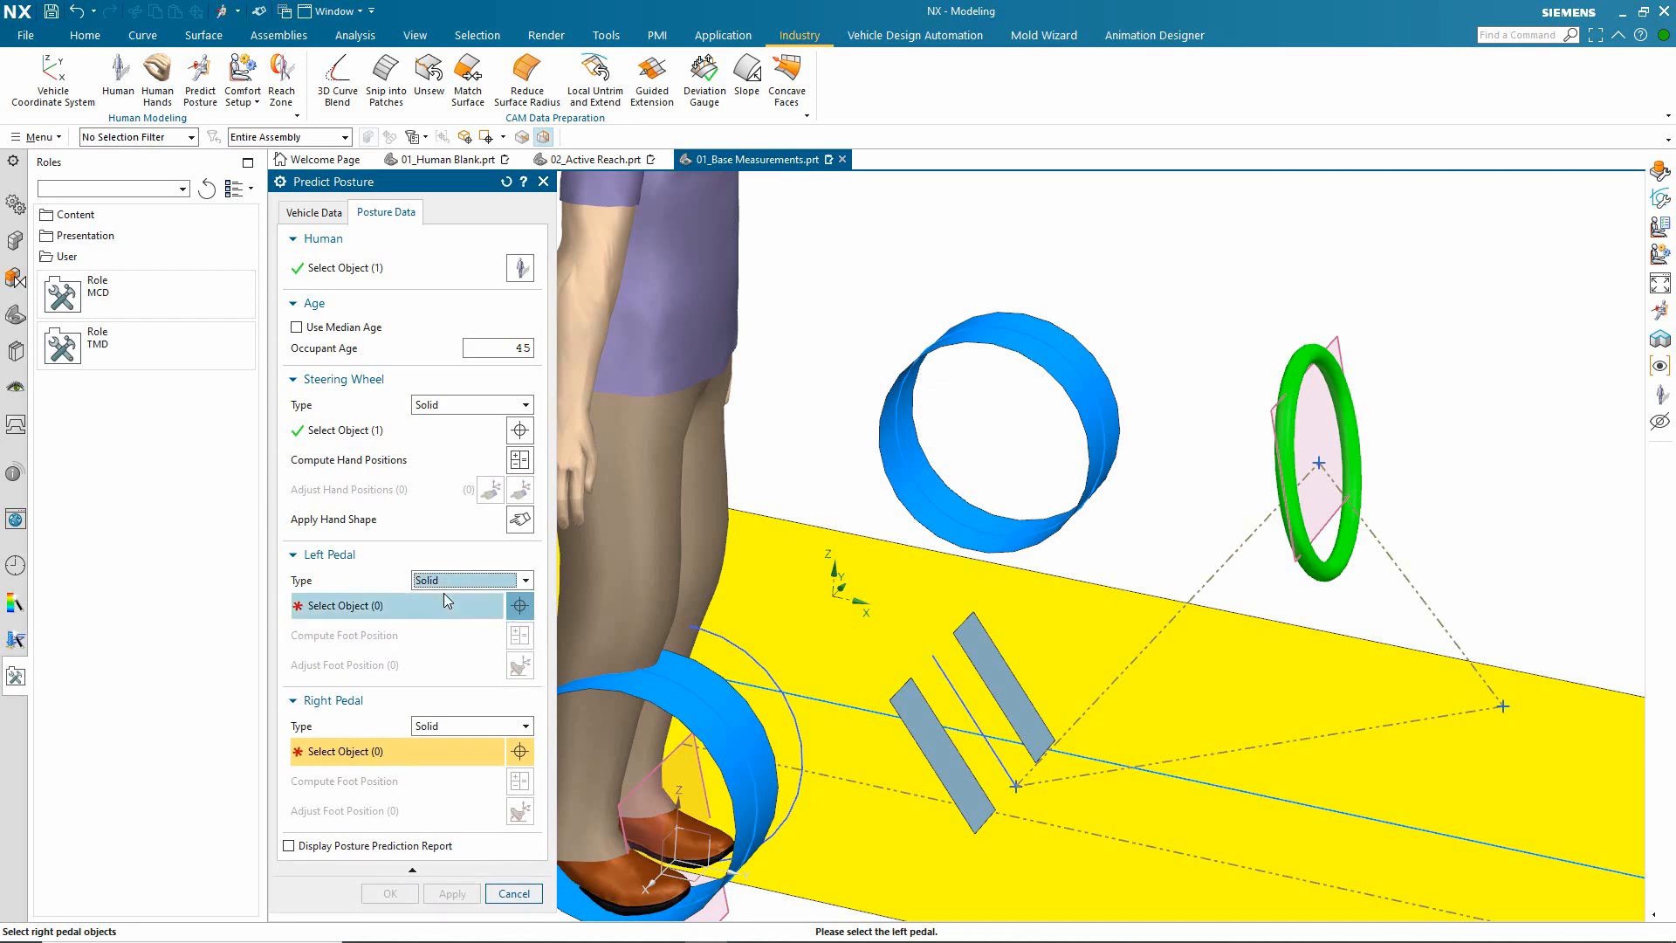
# Step: Assign the two grey pedal plates as the left and right pedal solids
pyautogui.click(463, 604)
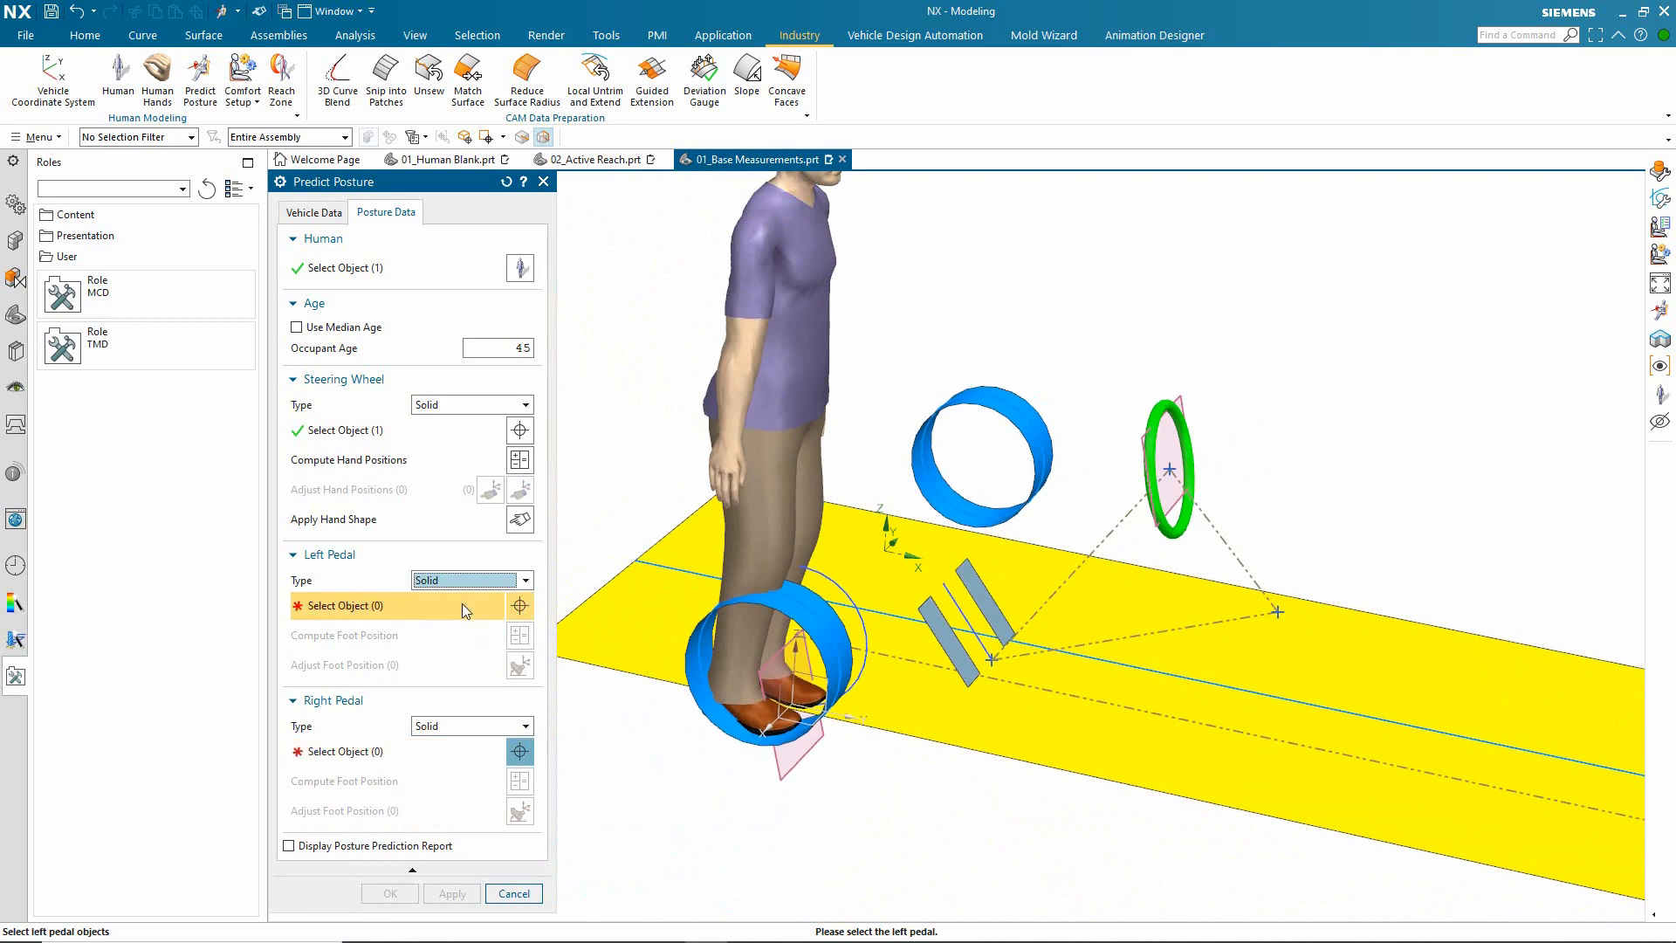
pyautogui.click(960, 541)
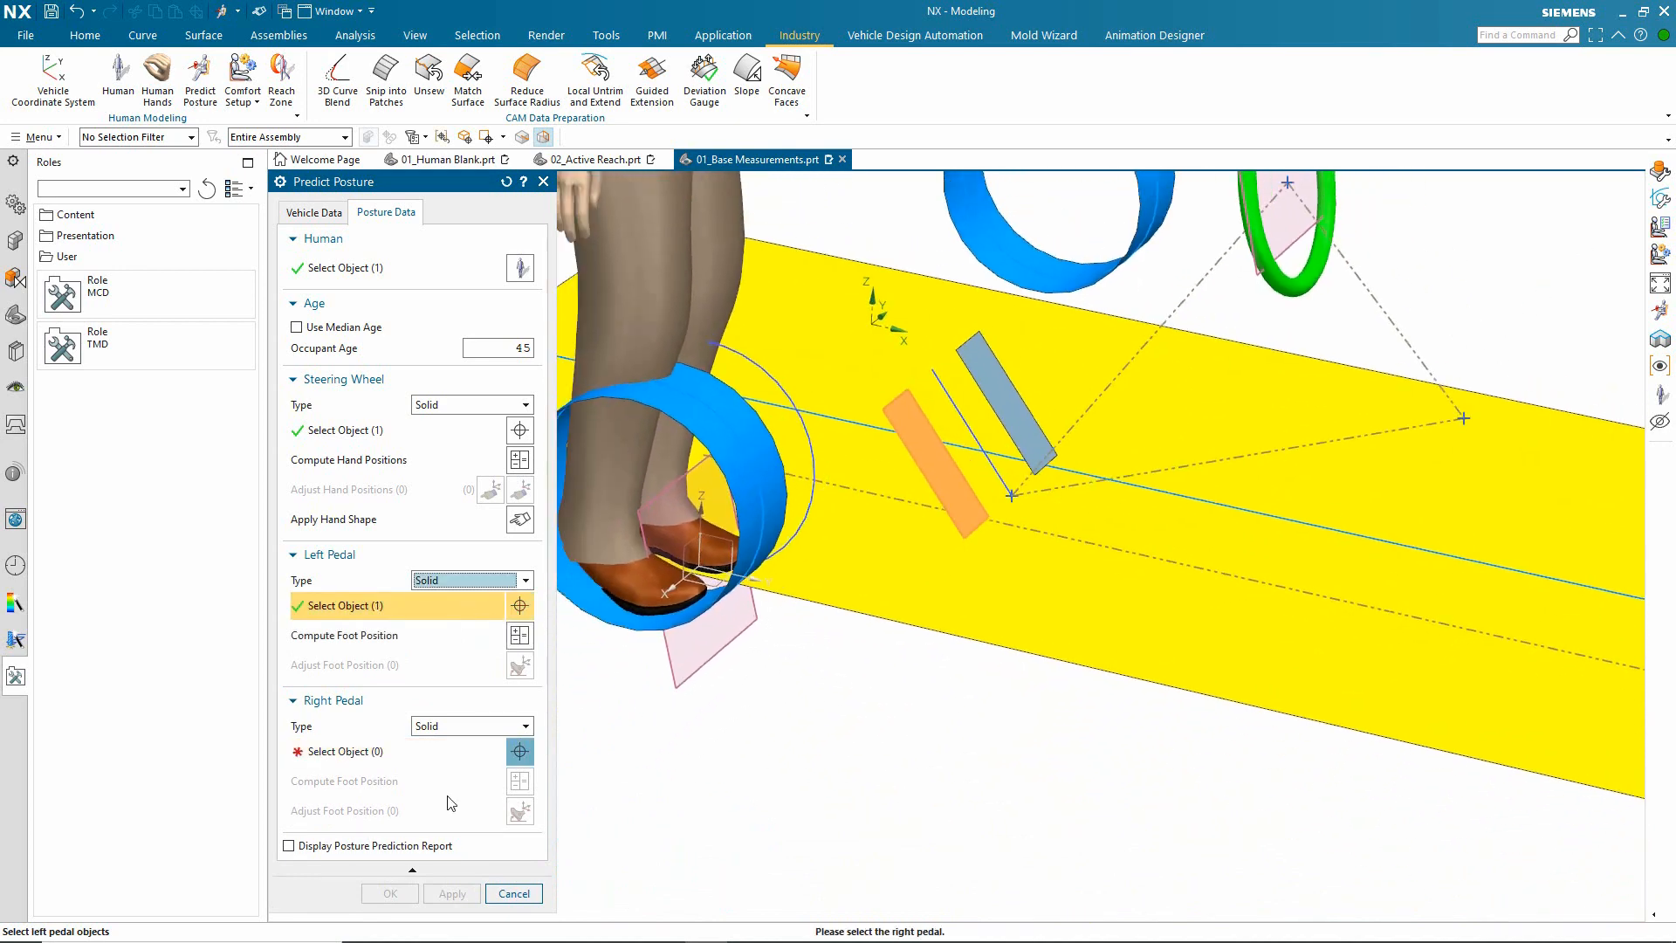
pyautogui.click(441, 758)
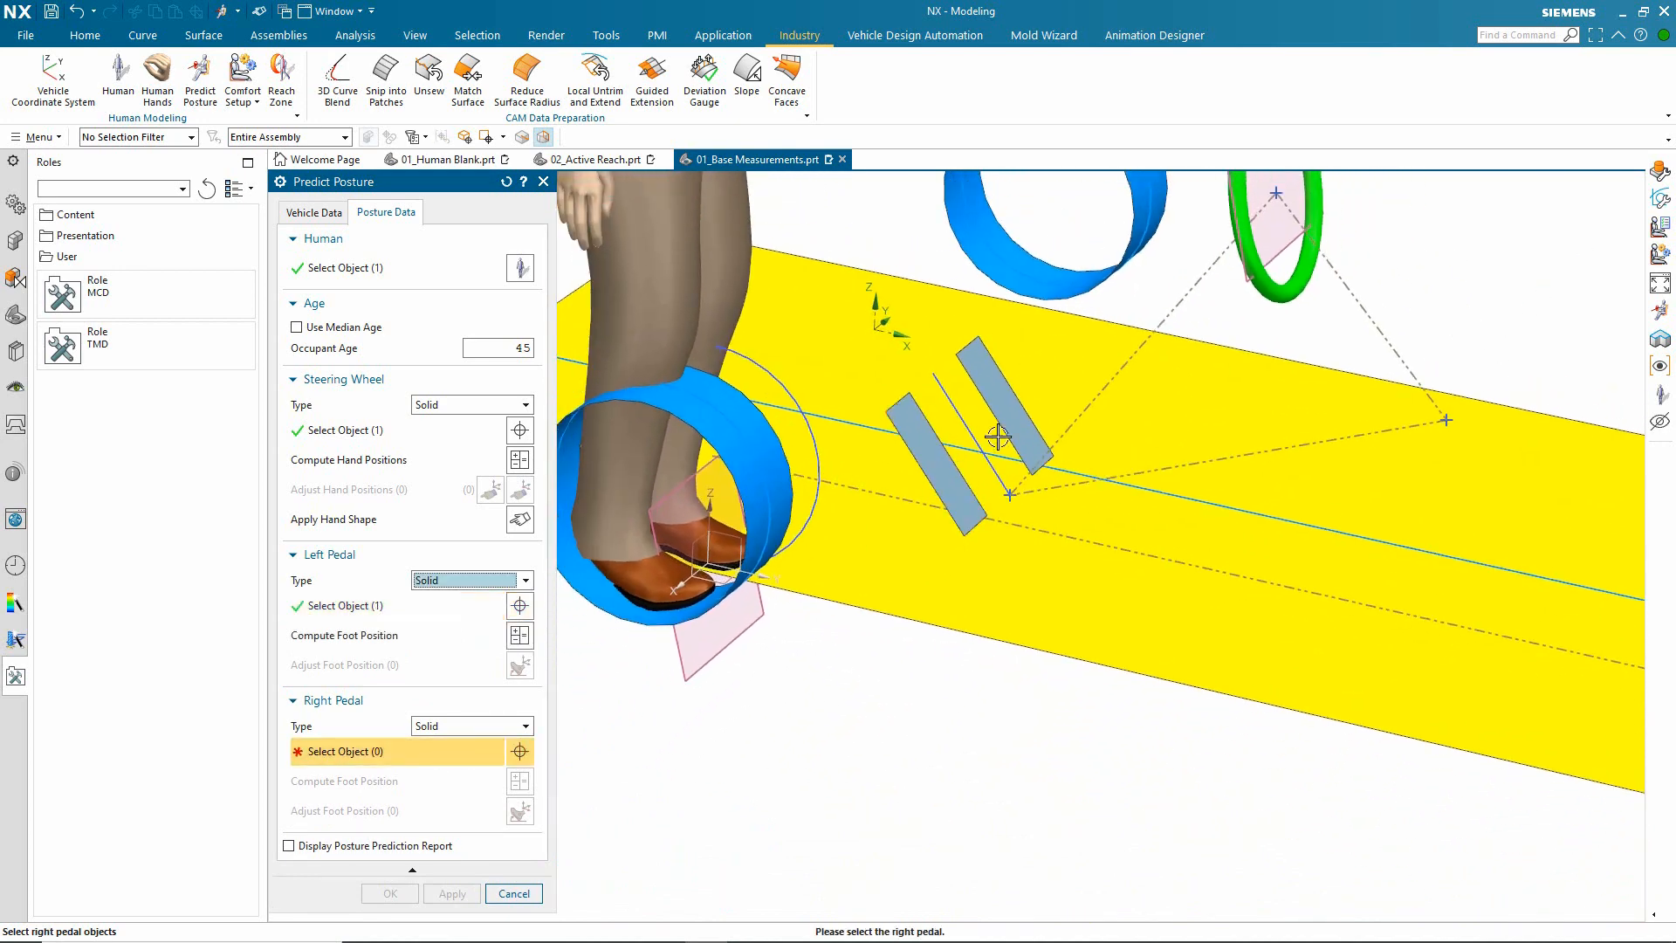
pyautogui.click(1023, 423)
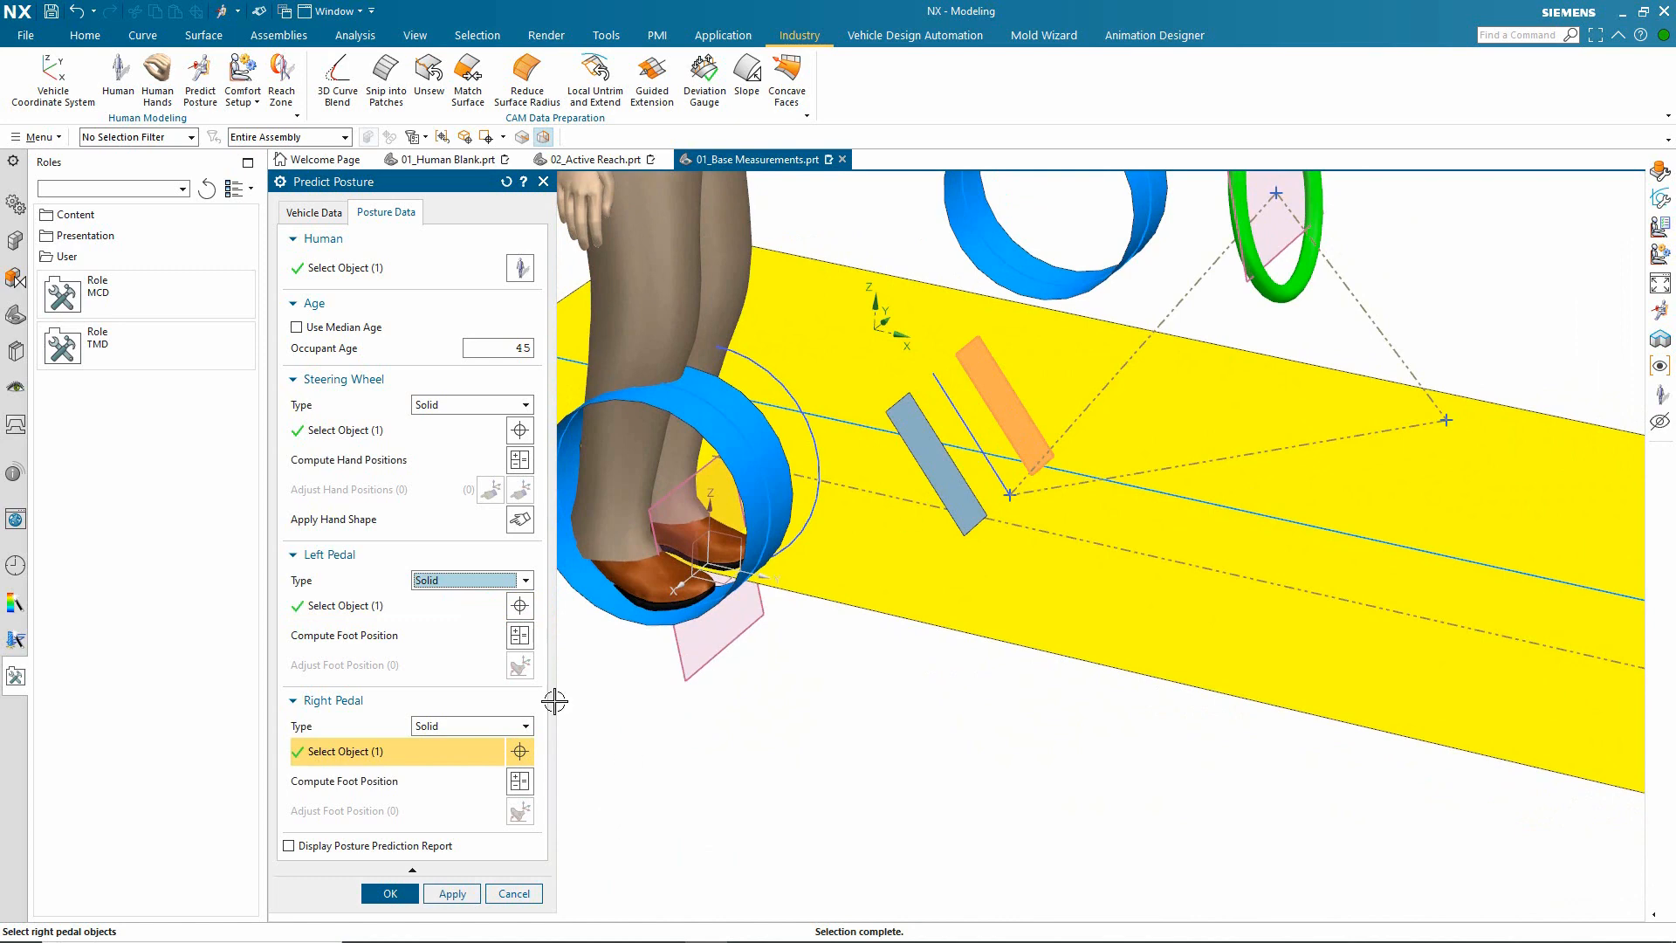
# Step: Compute the foot positions for the left and right pedals, accepting the AHP point's change to the right foot position
pyautogui.click(521, 636)
pyautogui.click(520, 784)
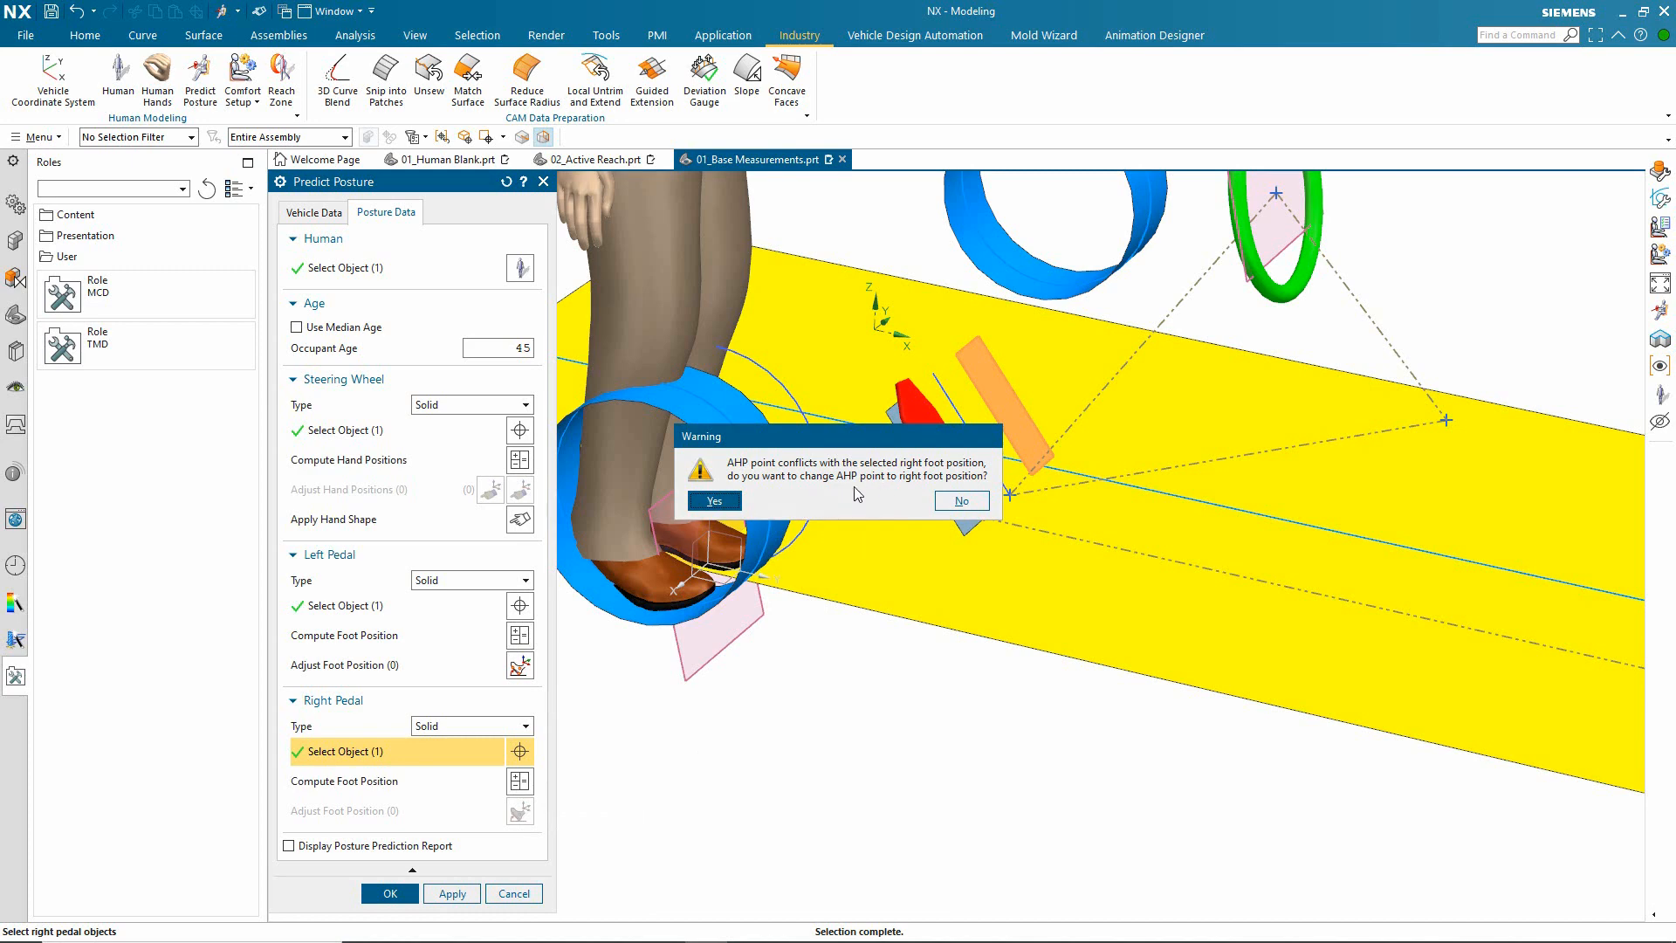
pyautogui.click(725, 503)
pyautogui.moveTo(920, 830); pyautogui.dragTo(846, 850, button='middle')
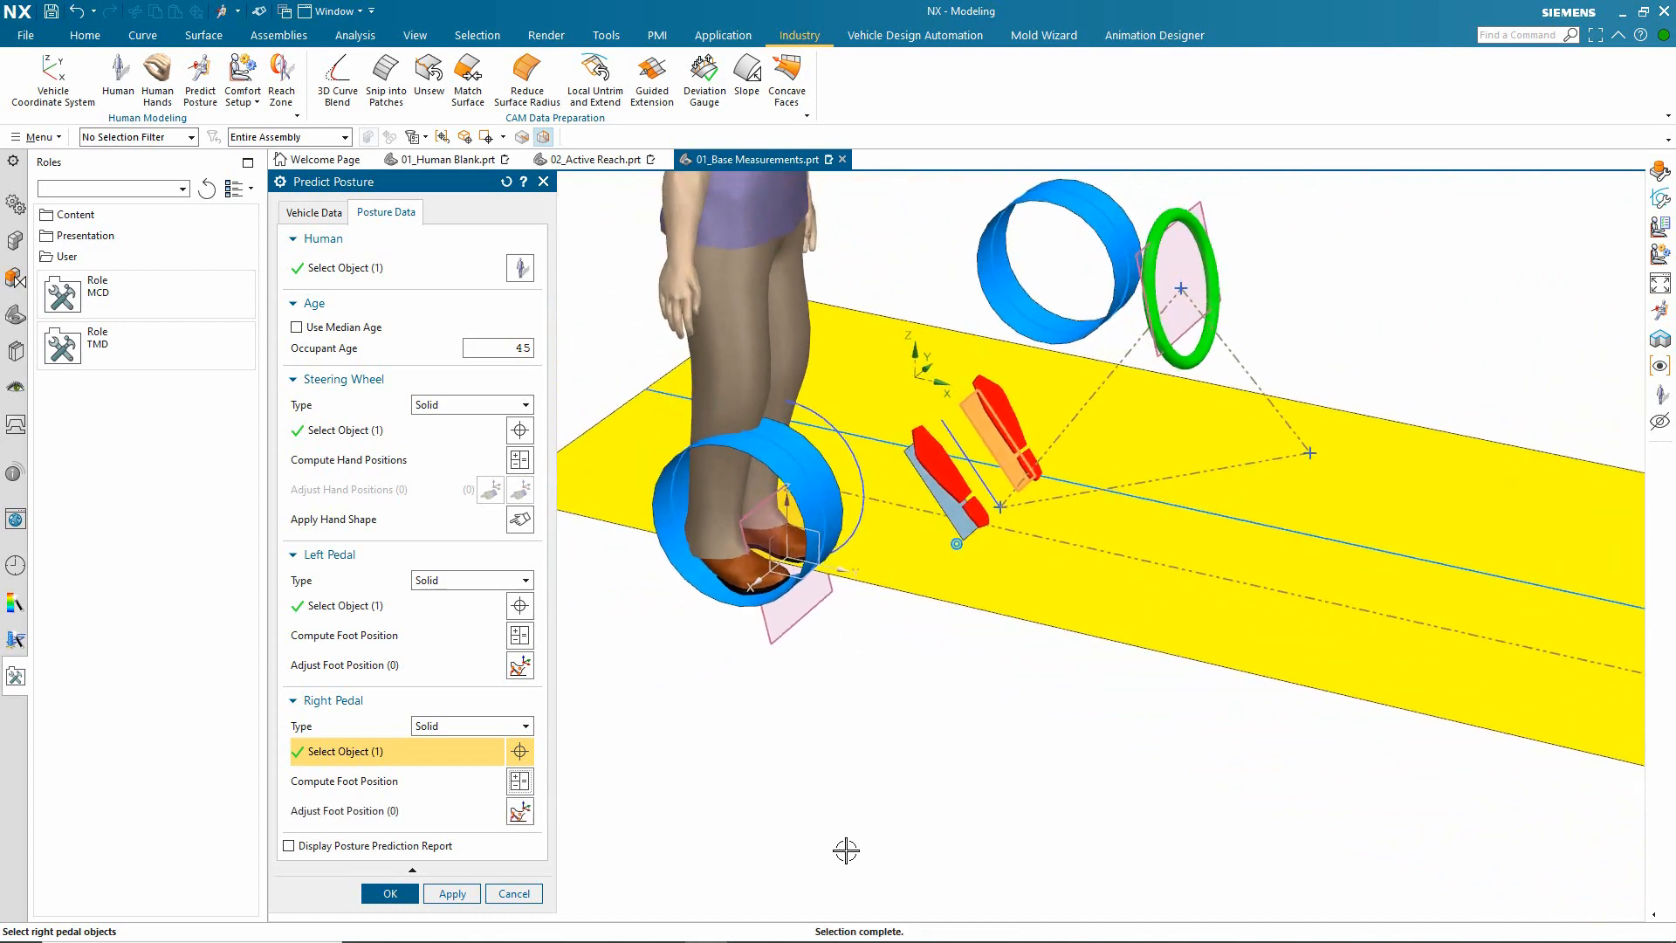
# Step: Adjust the left foot's position on its pedal and generate the predicted driver posture
pyautogui.click(520, 665)
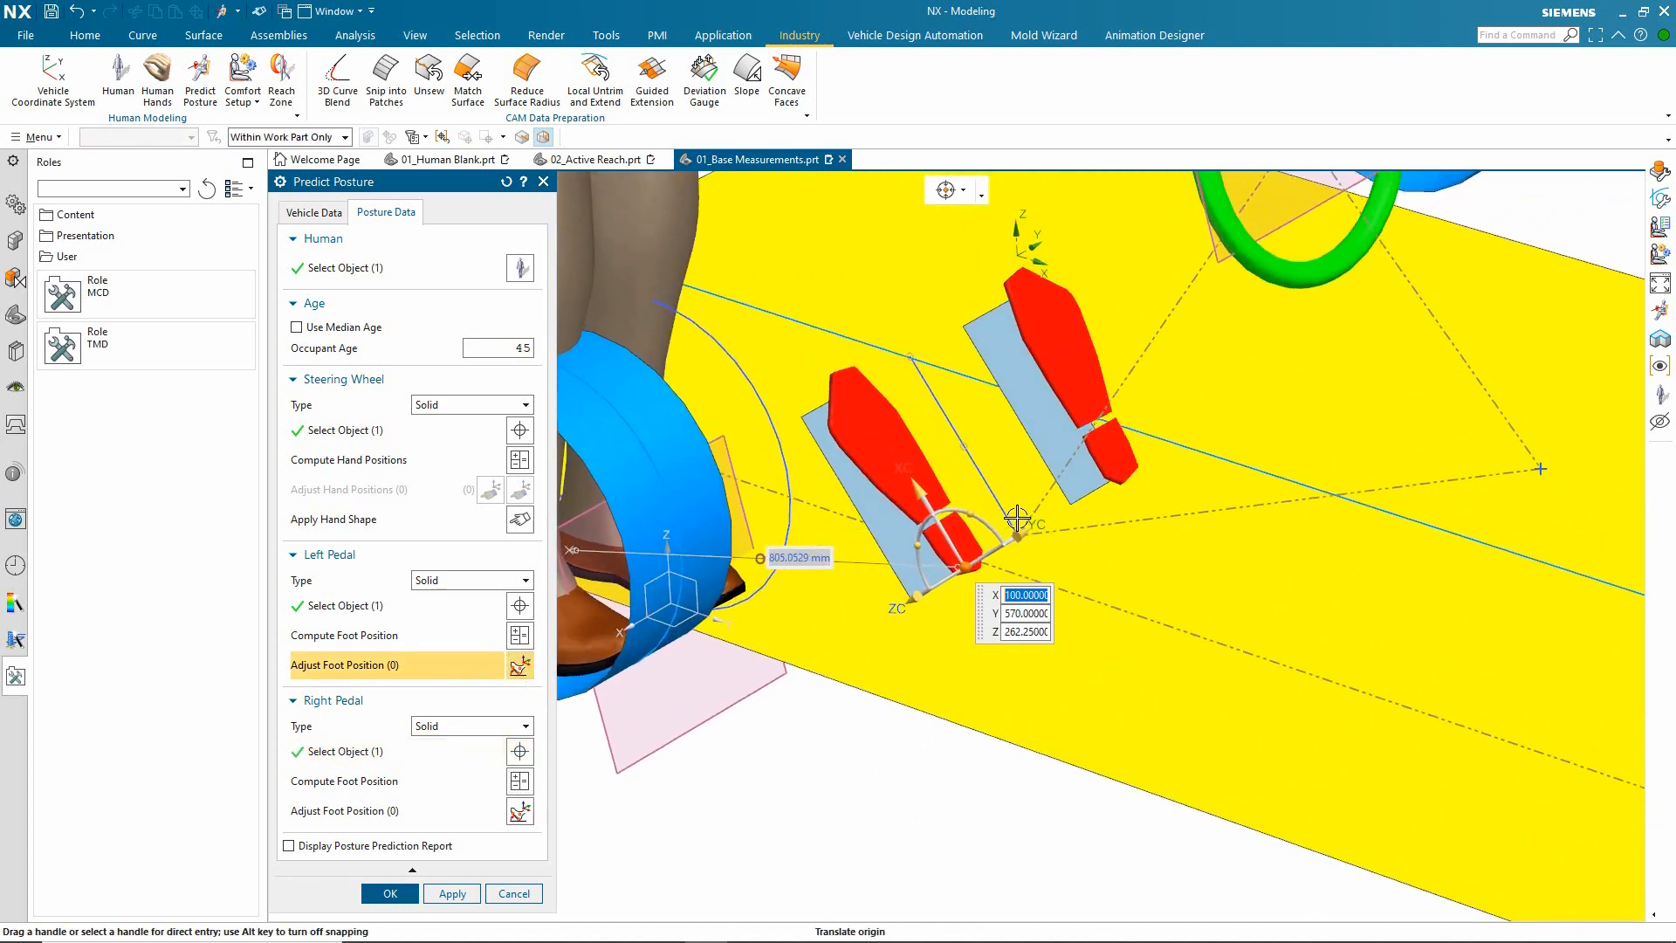
pyautogui.moveTo(1016, 530)
pyautogui.mouseDown()
pyautogui.moveTo(978, 549)
pyautogui.moveTo(992, 538)
pyautogui.mouseUp()
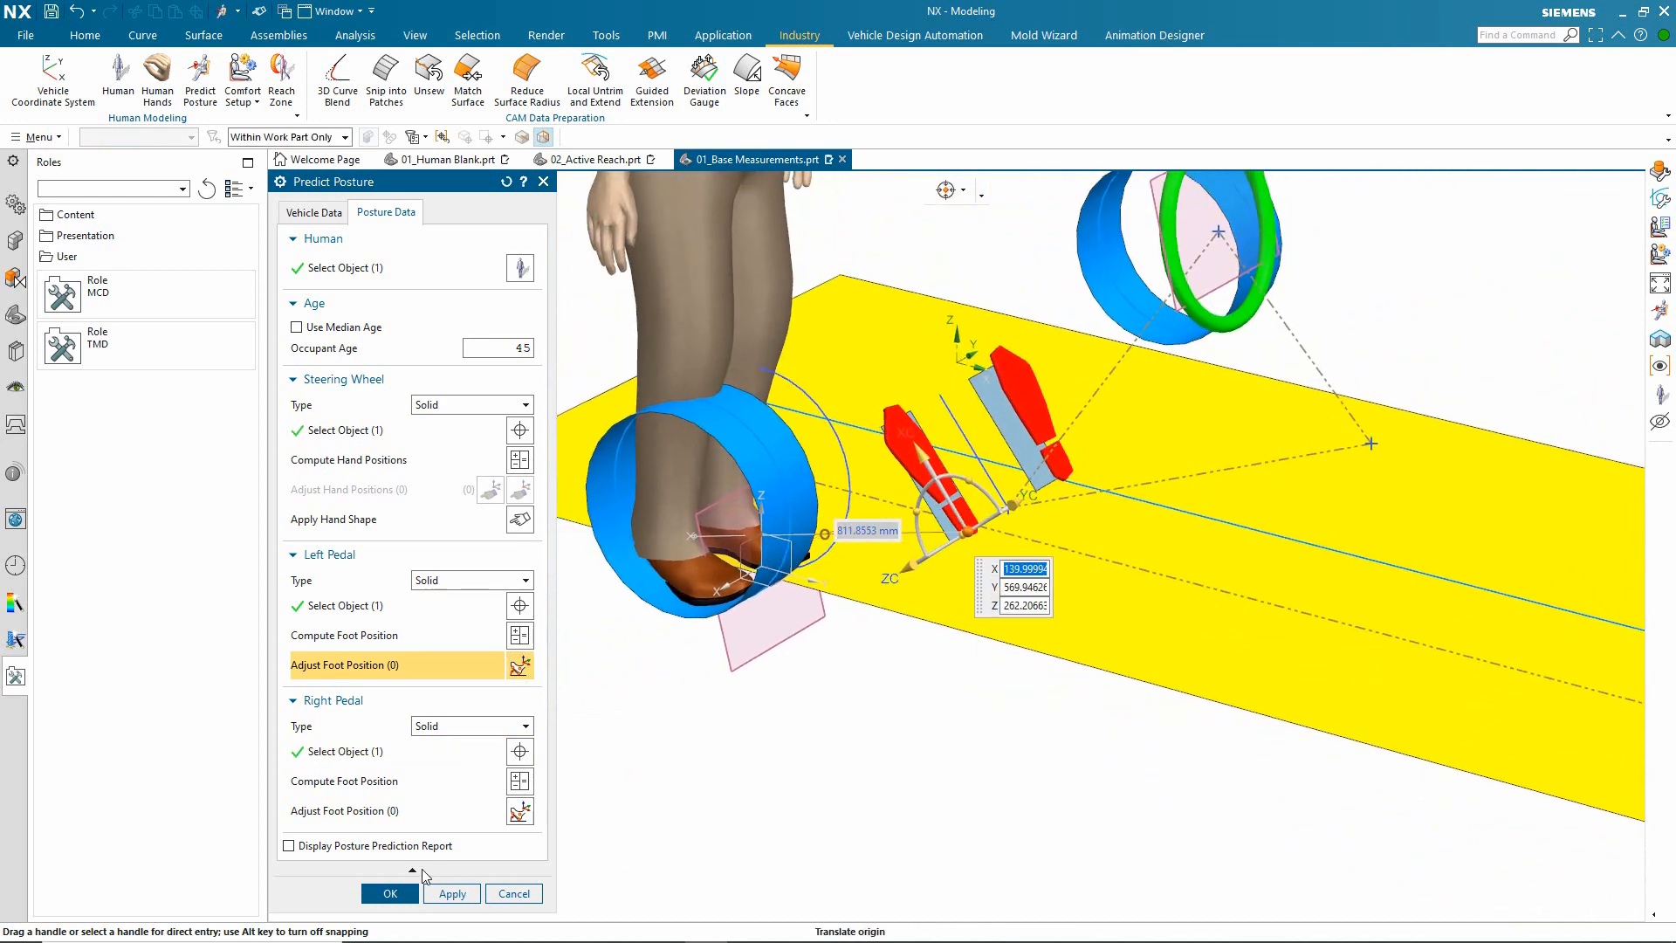
pyautogui.click(391, 893)
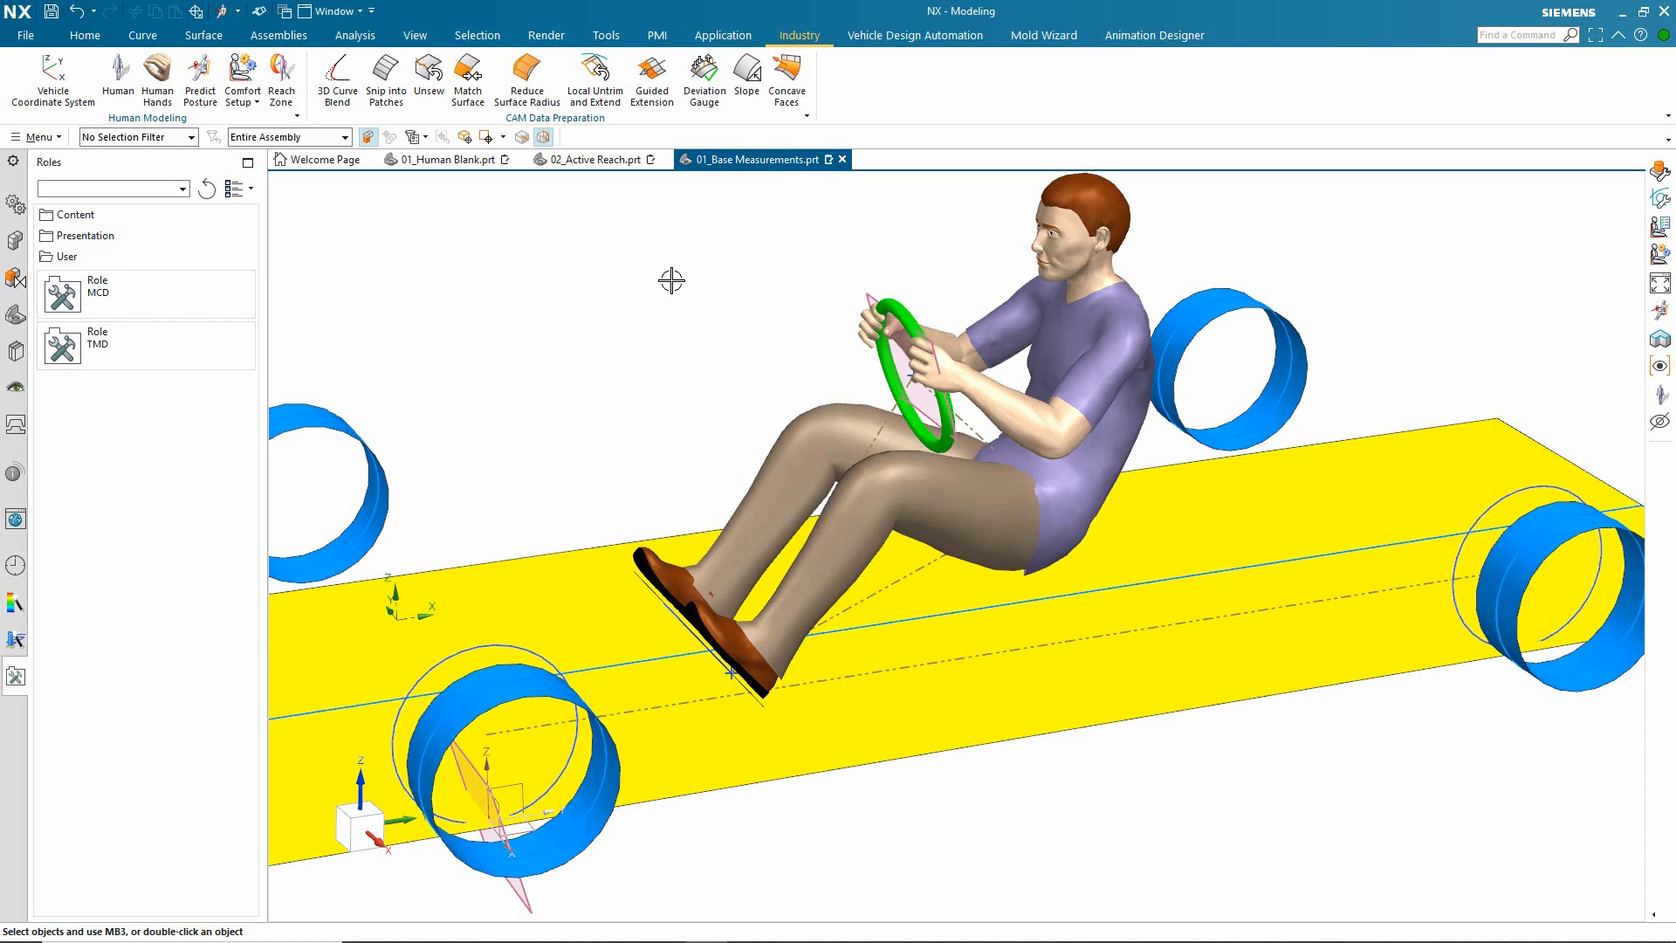
# Step: Set up a comfort assessment for the seated human using the Porter(1998) study
pyautogui.scroll(2, 552, 284)
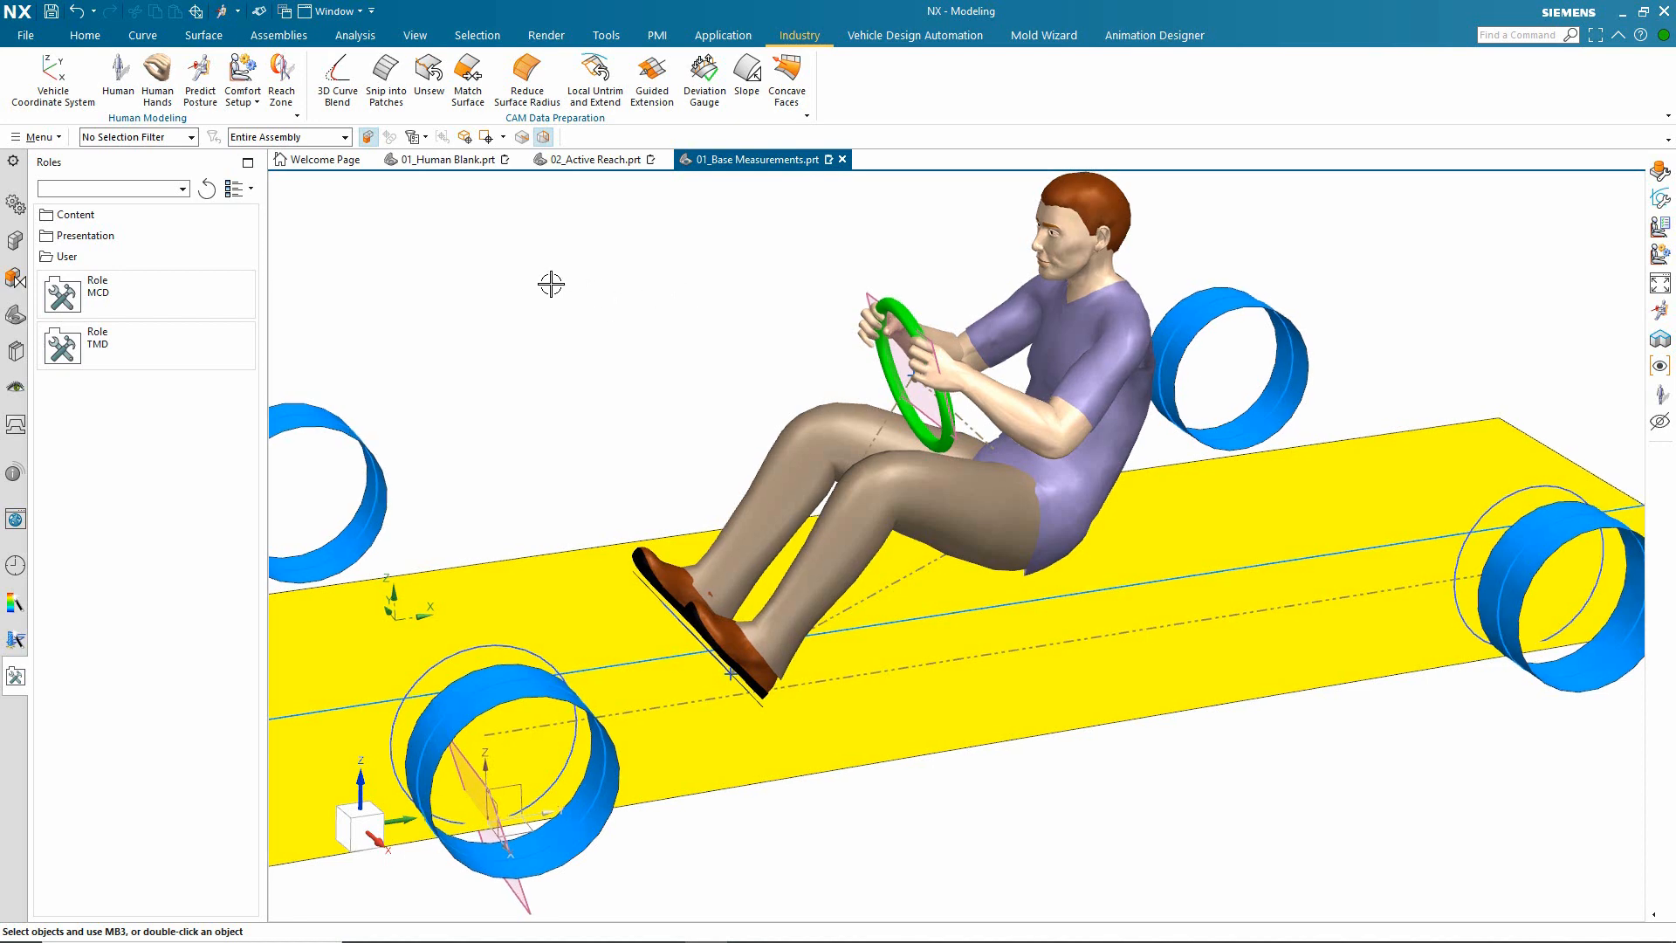
pyautogui.click(251, 101)
pyautogui.click(266, 125)
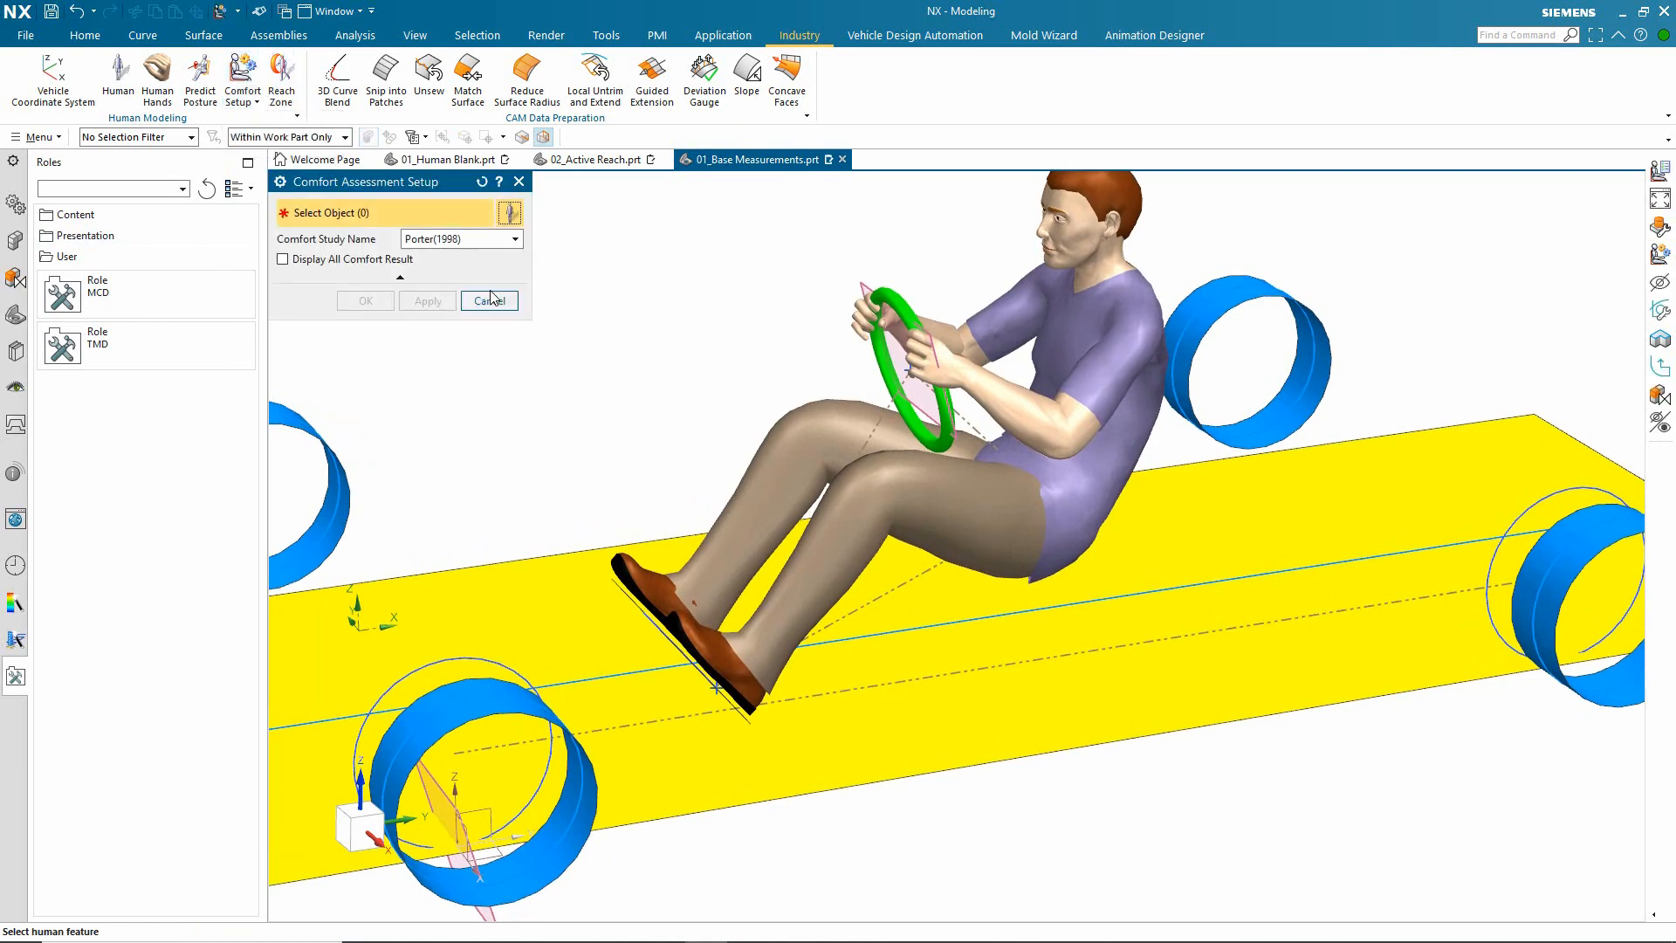
pyautogui.click(496, 240)
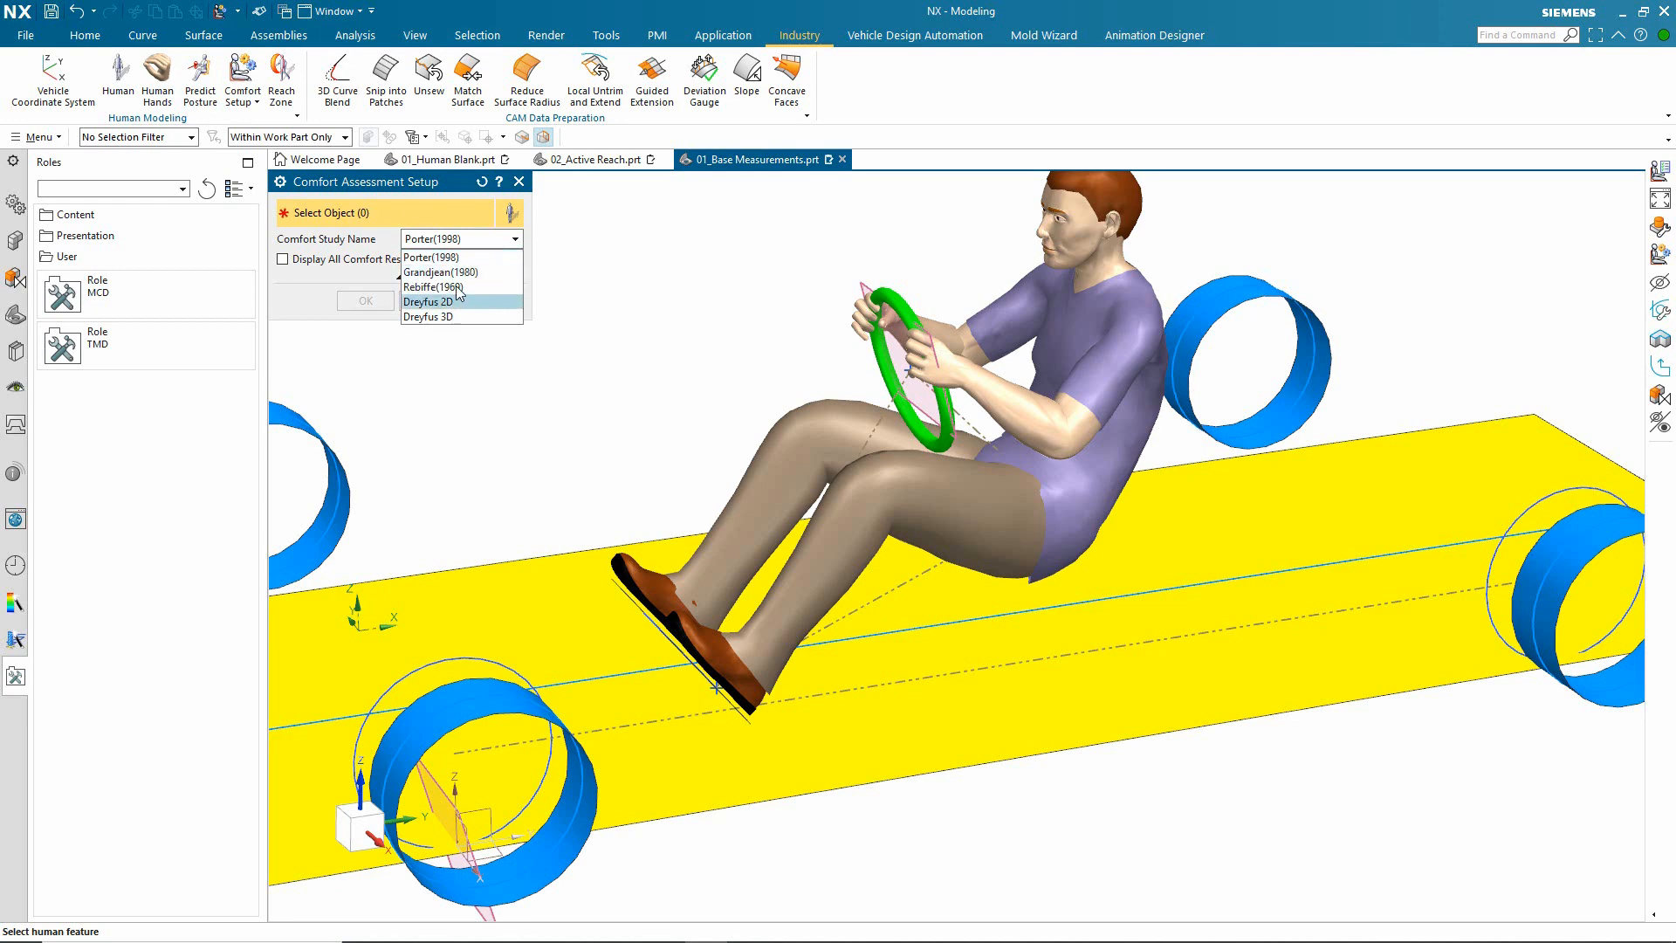
pyautogui.click(438, 259)
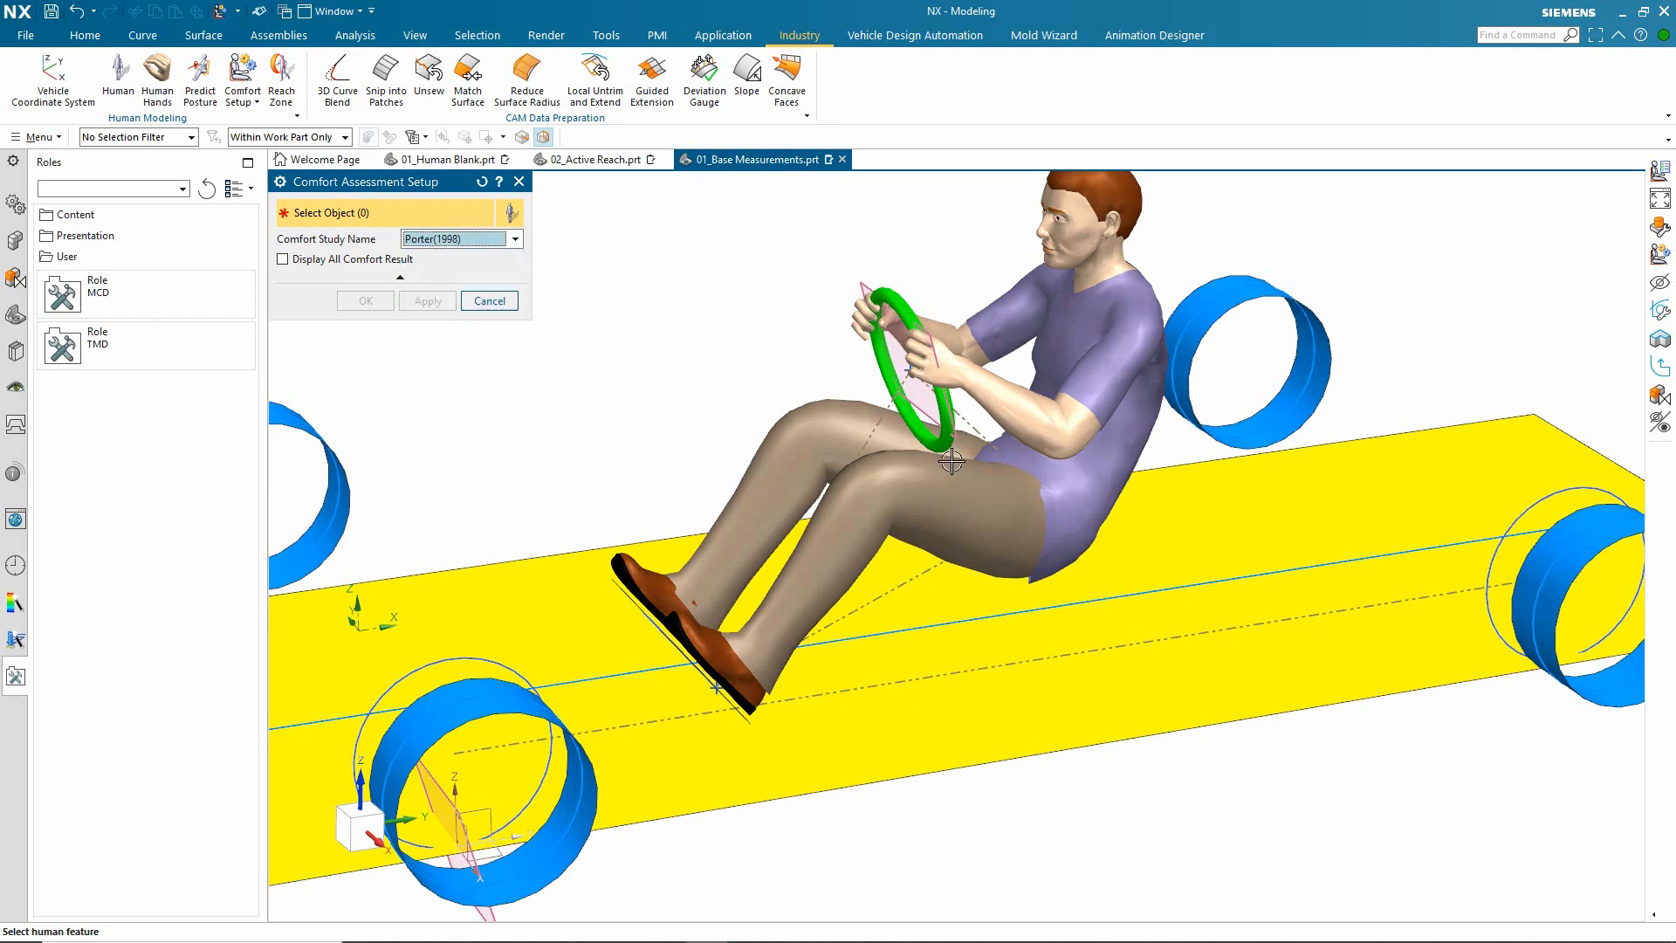
pyautogui.click(1057, 360)
pyautogui.click(366, 300)
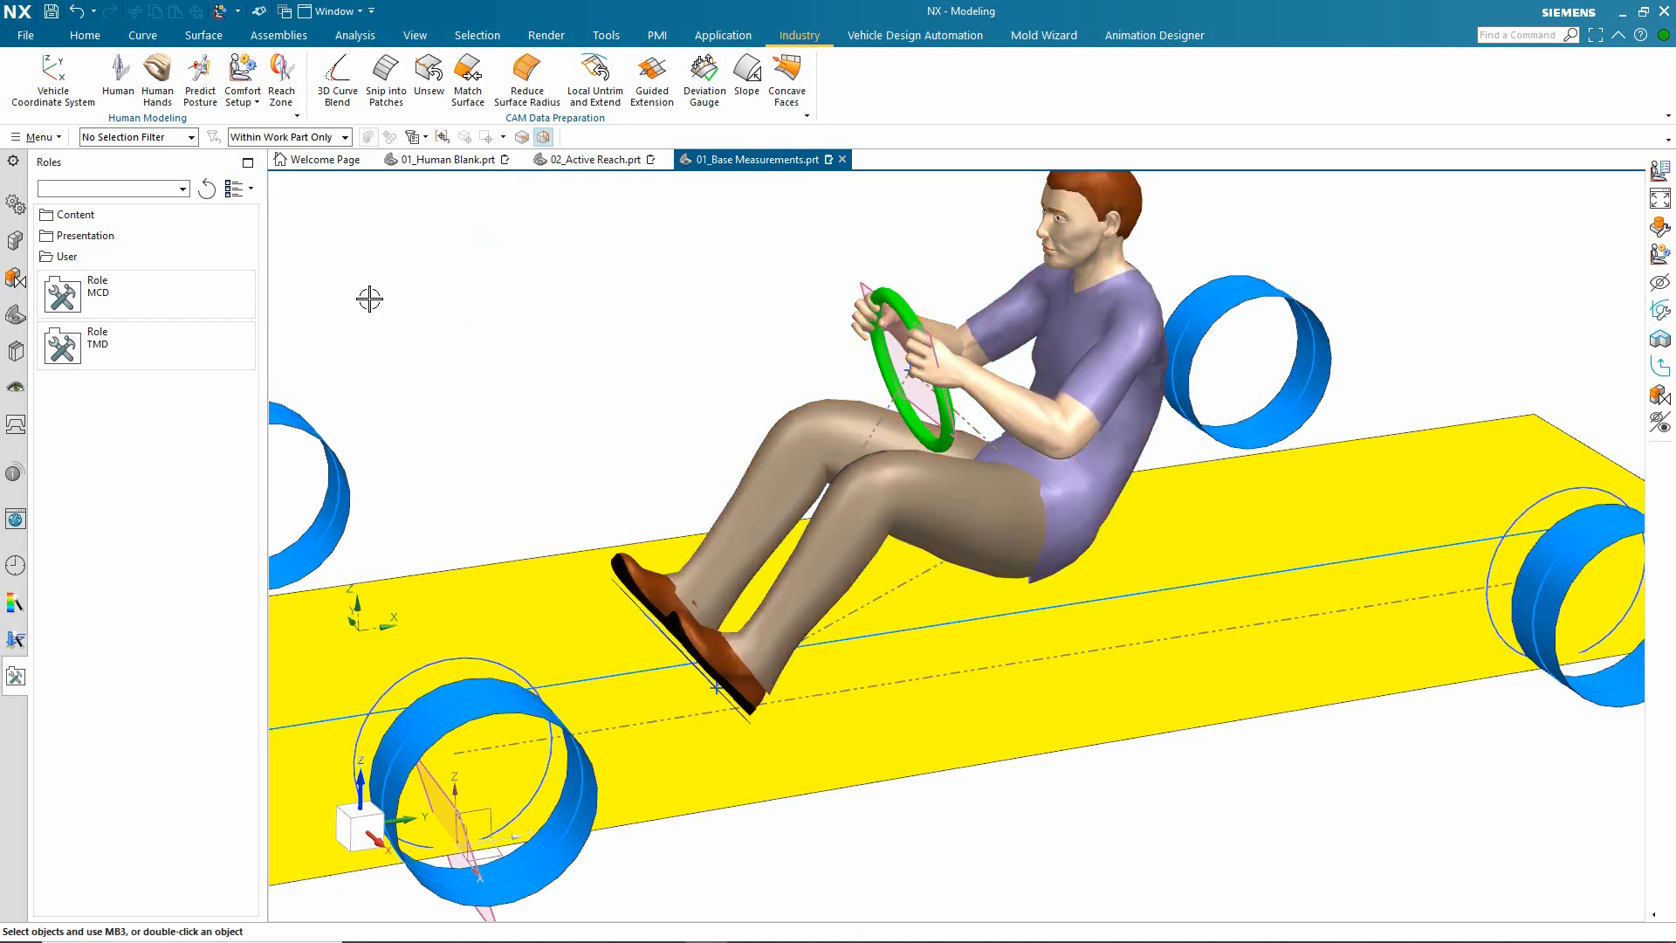
# Step: Run the comfort analysis clear of the driver model and set the current posture as its reference
pyautogui.scroll(2, 443, 331)
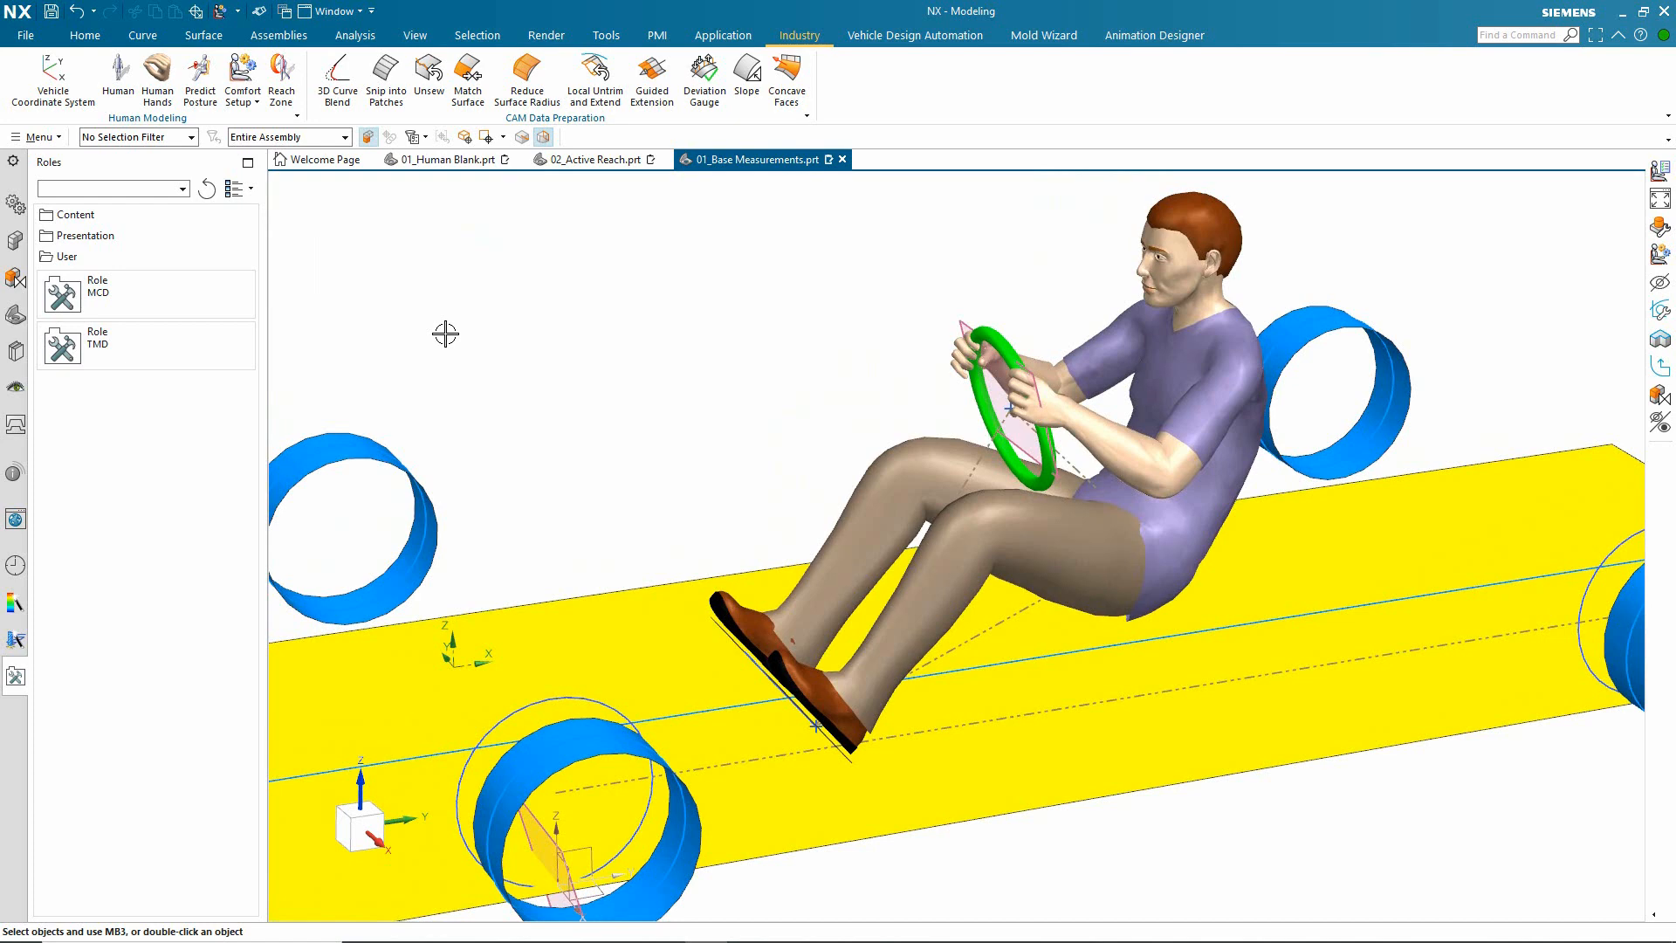
pyautogui.click(243, 96)
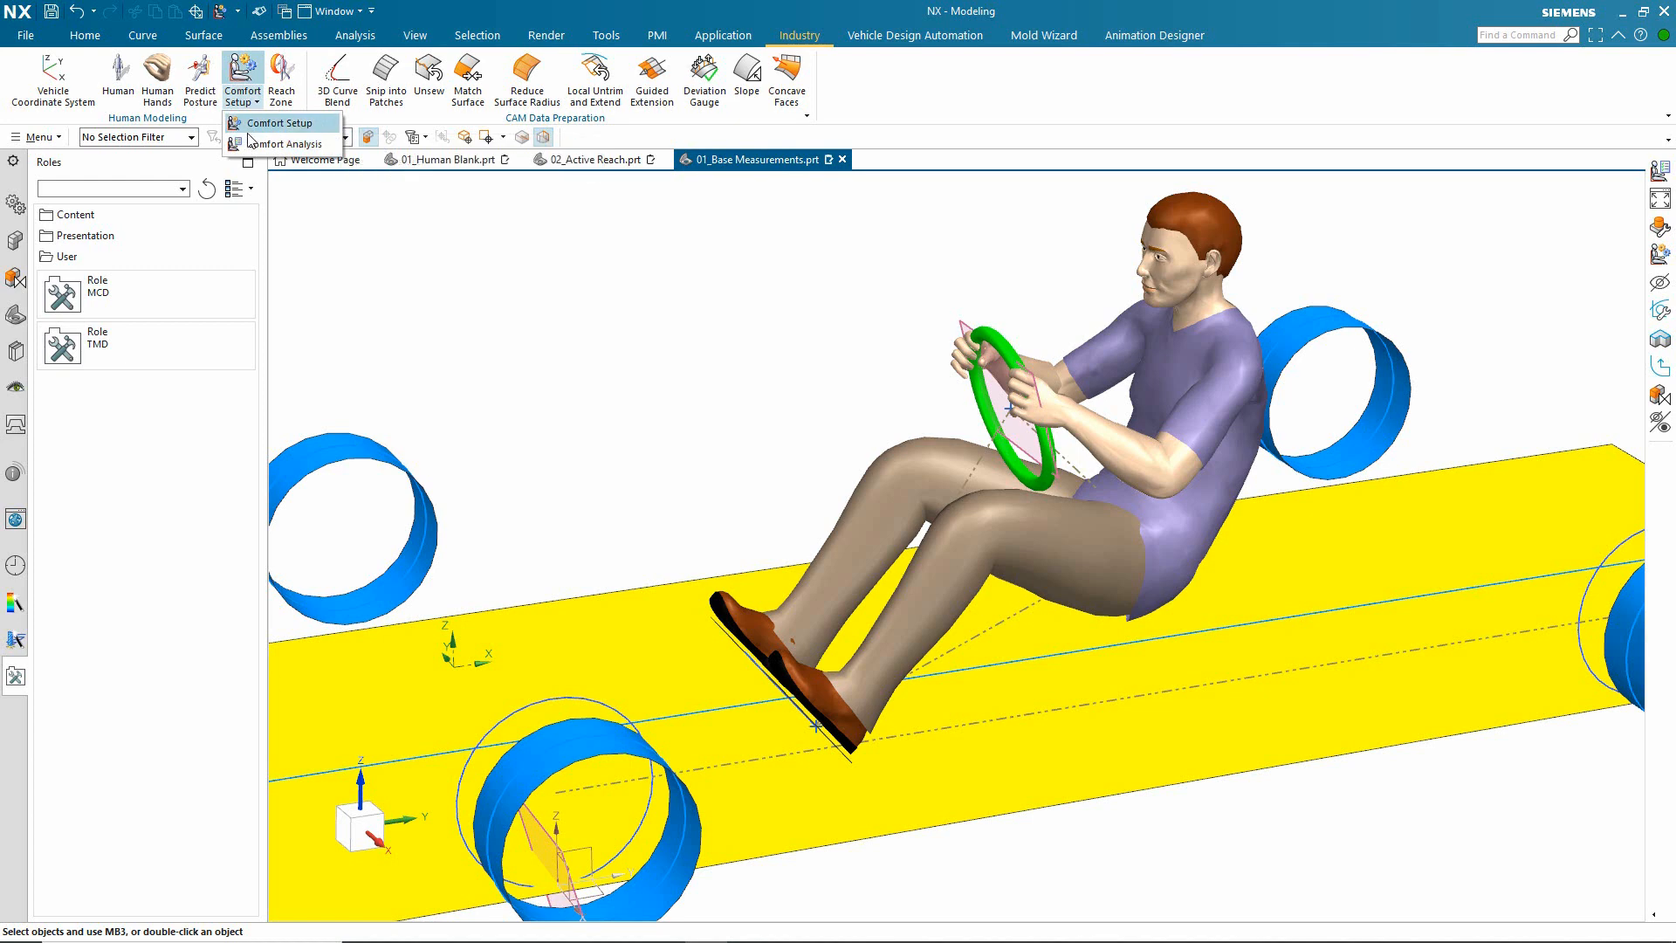
pyautogui.click(249, 144)
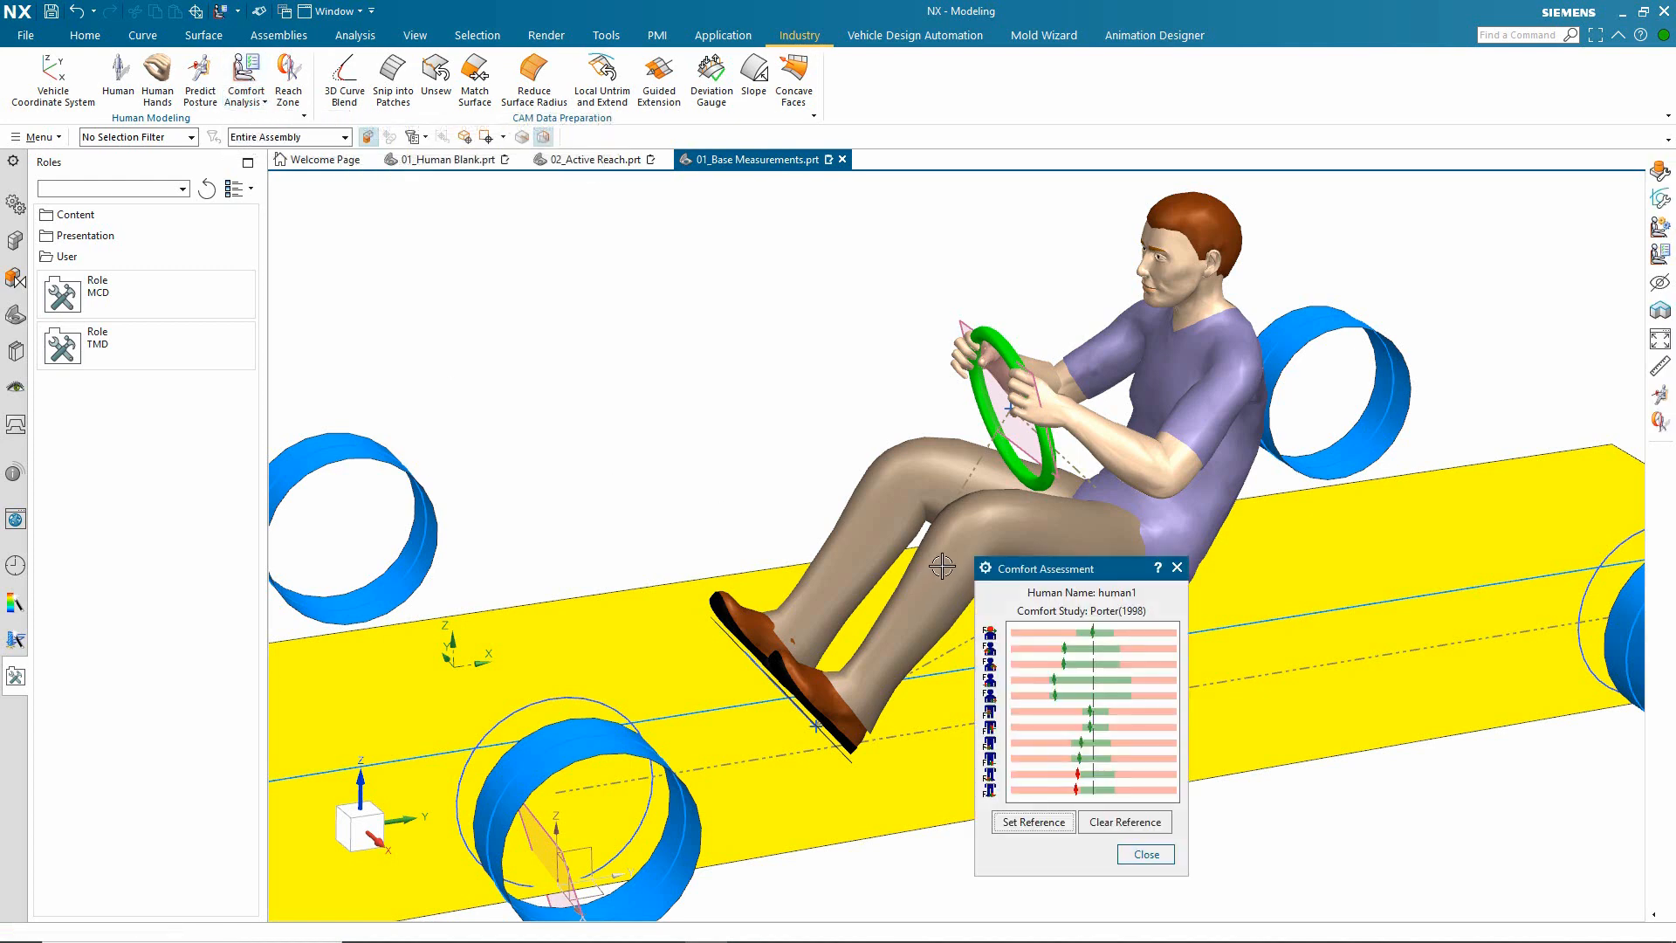
pyautogui.moveTo(1041, 576); pyautogui.dragTo(527, 242)
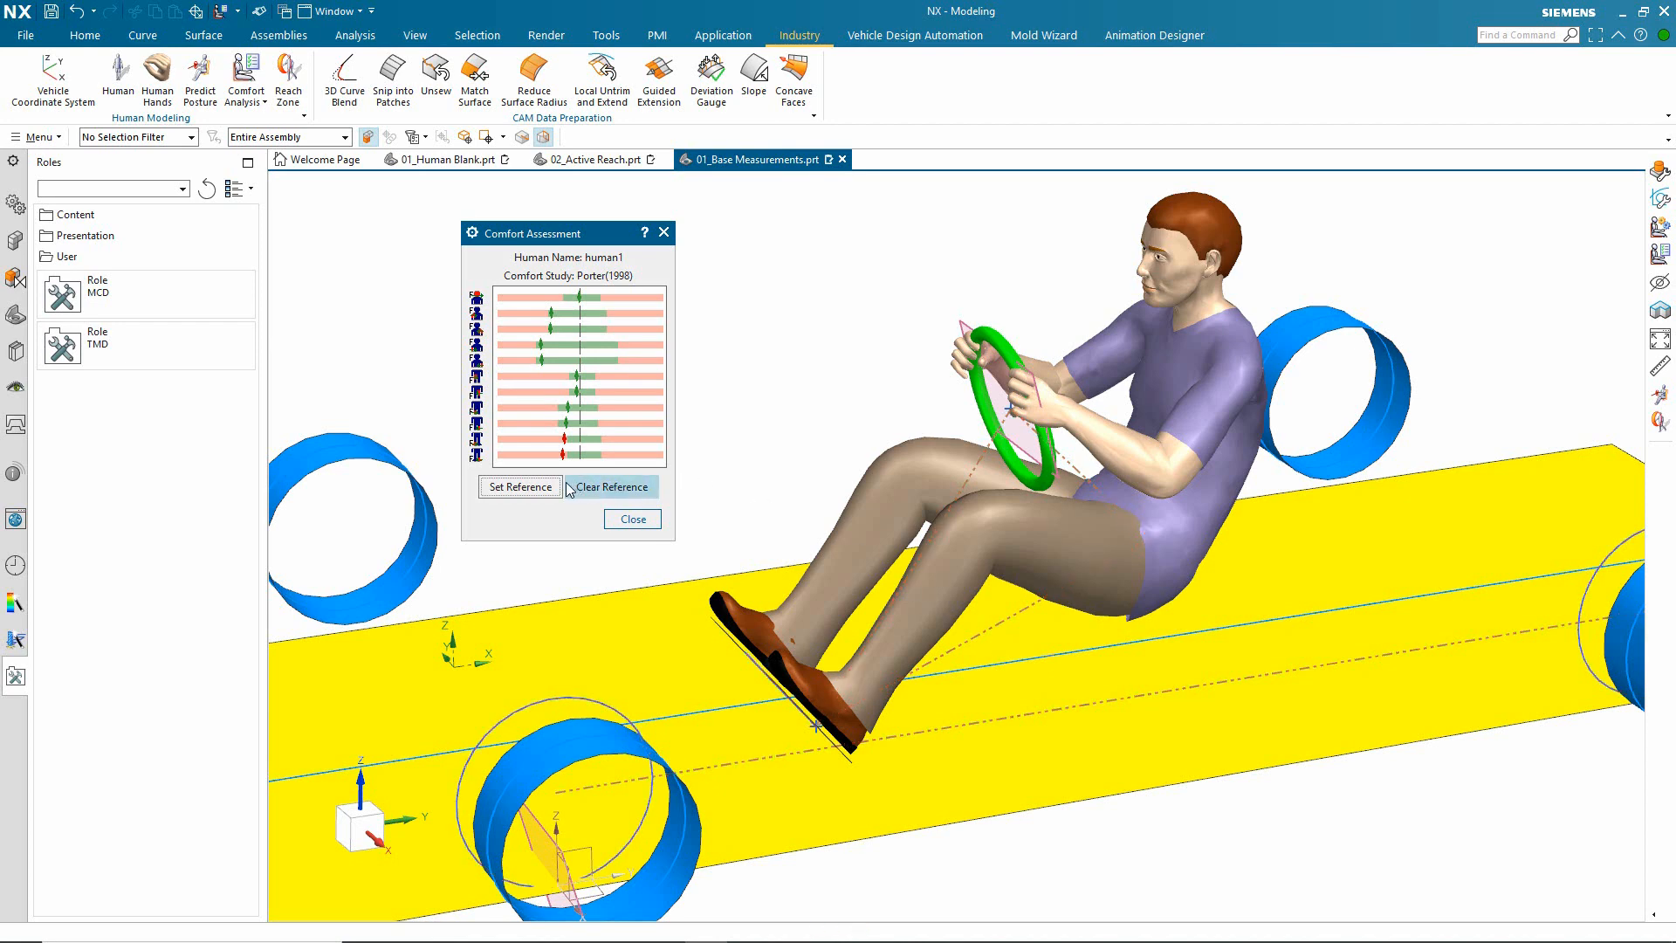
pyautogui.click(520, 487)
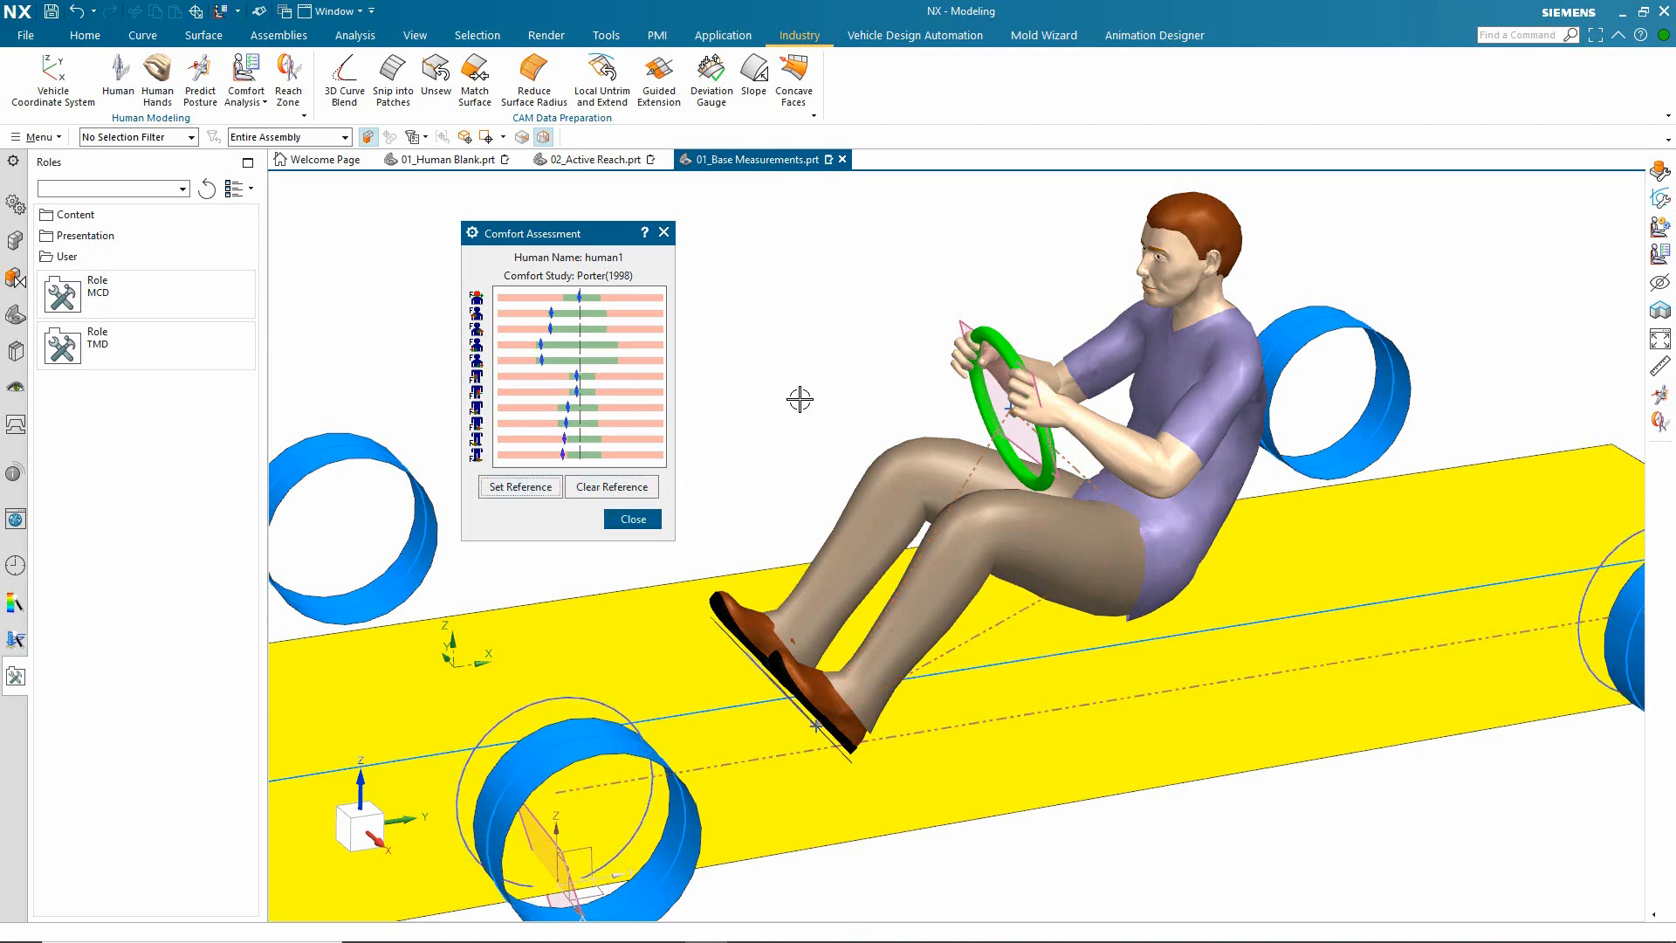
# Step: Edit the human's joints and rotate the left ankle to -3° about Y, with the symmetric joint adjusted as well
pyautogui.click(903, 476)
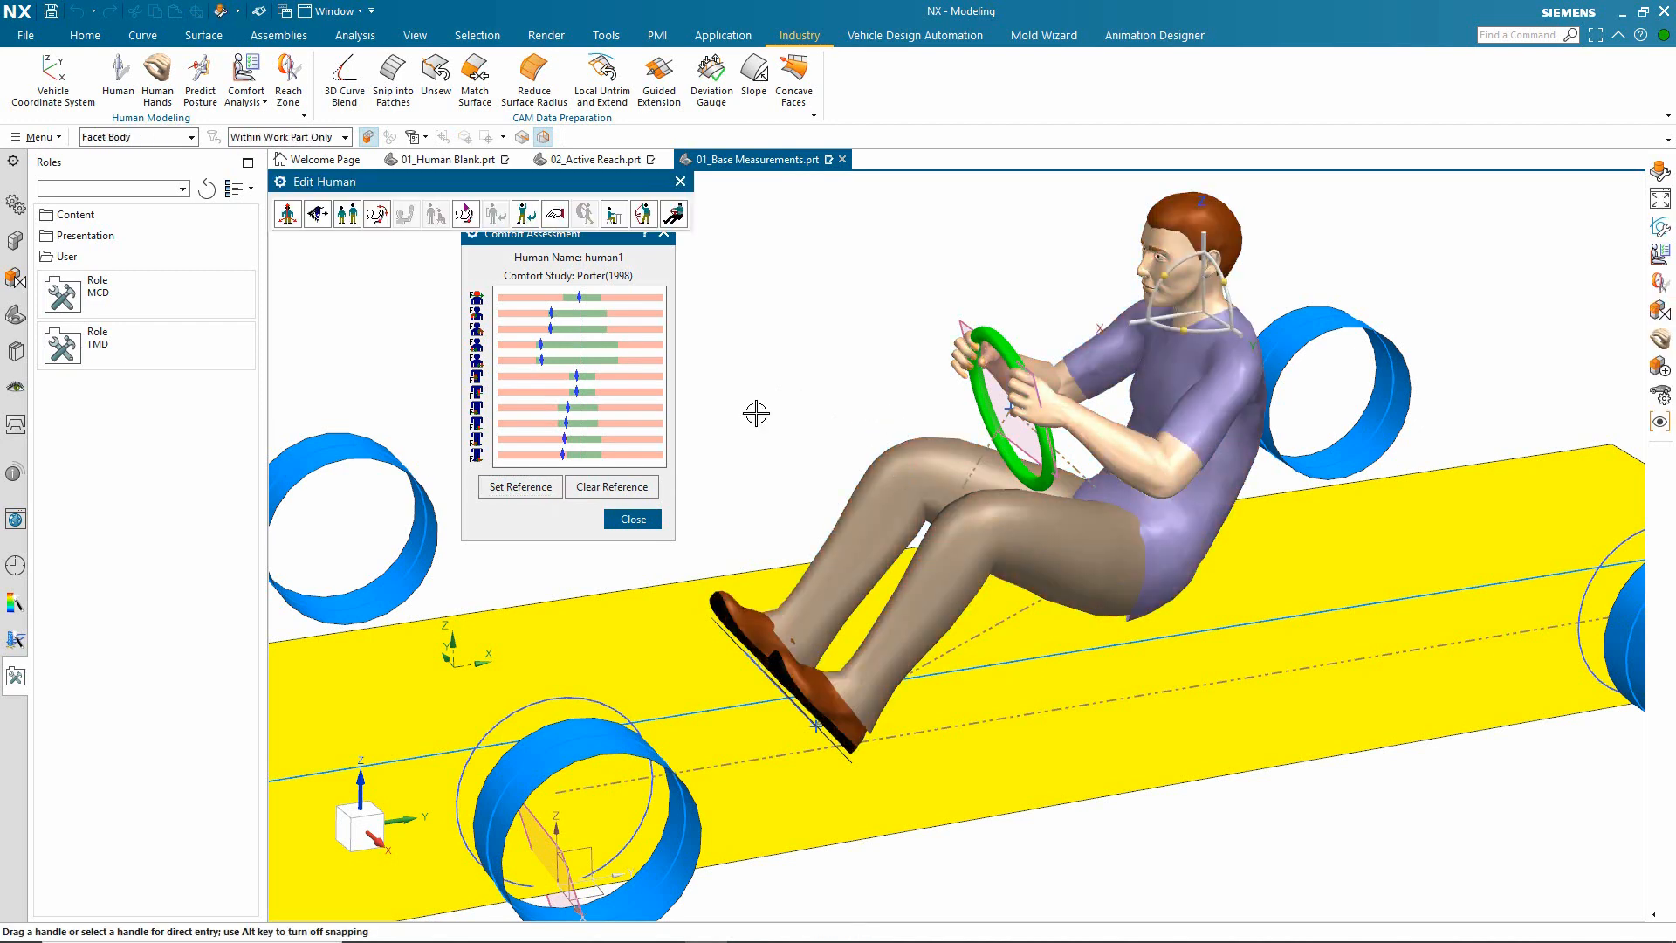
pyautogui.click(377, 214)
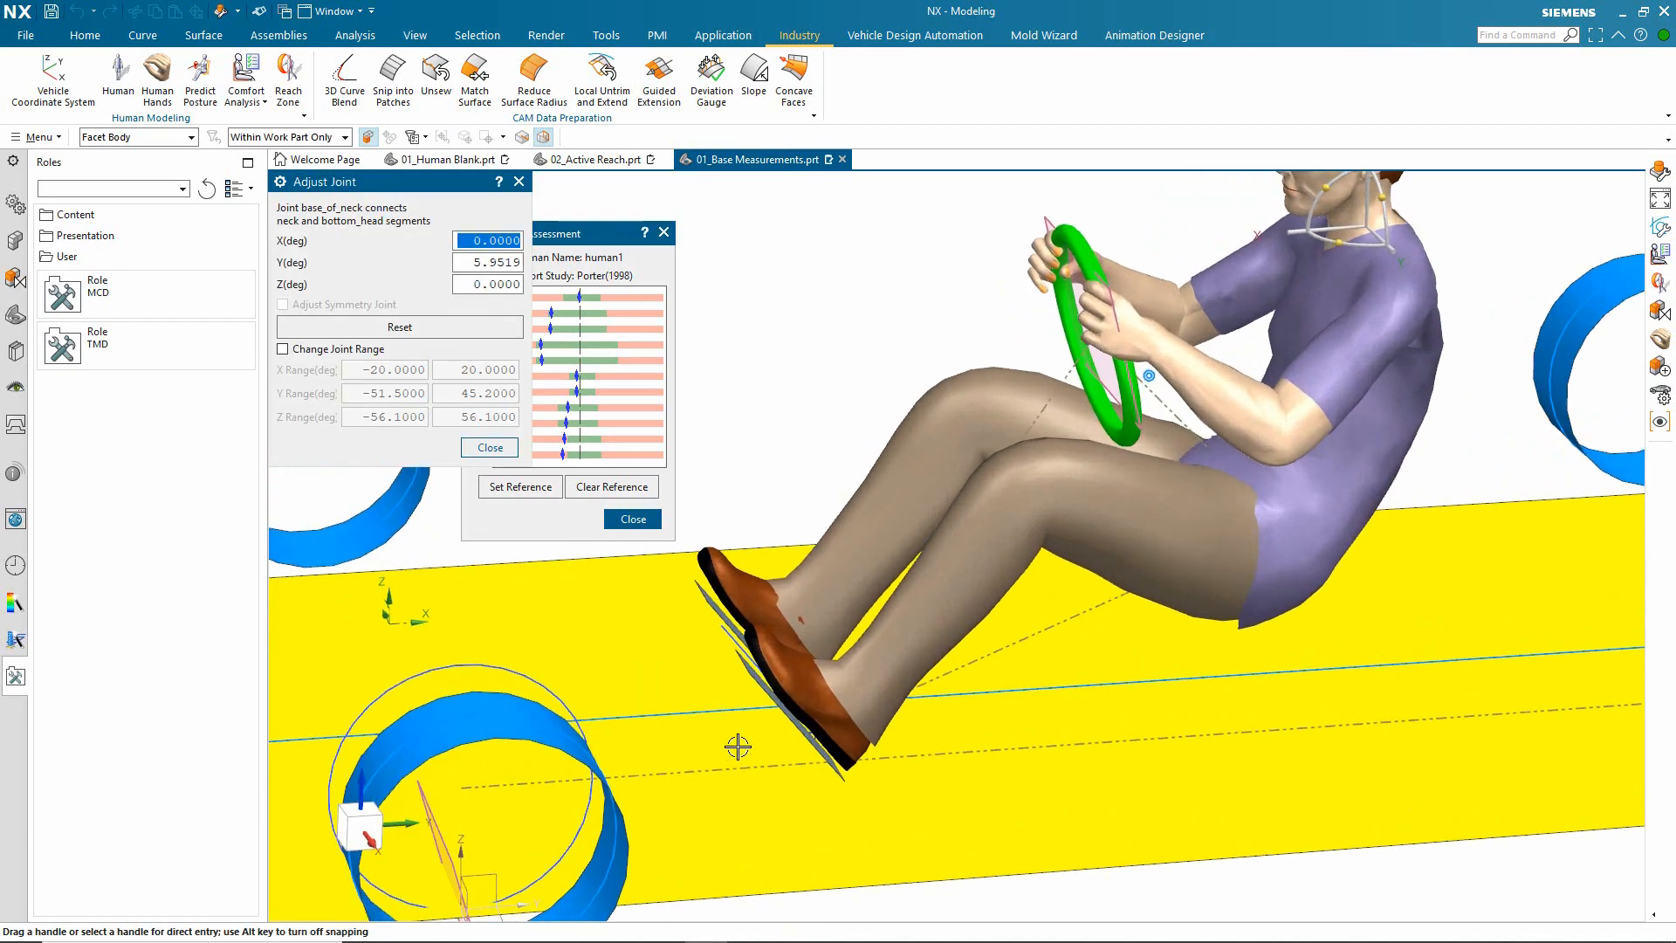
pyautogui.scroll(5, 741, 748)
pyautogui.click(1063, 668)
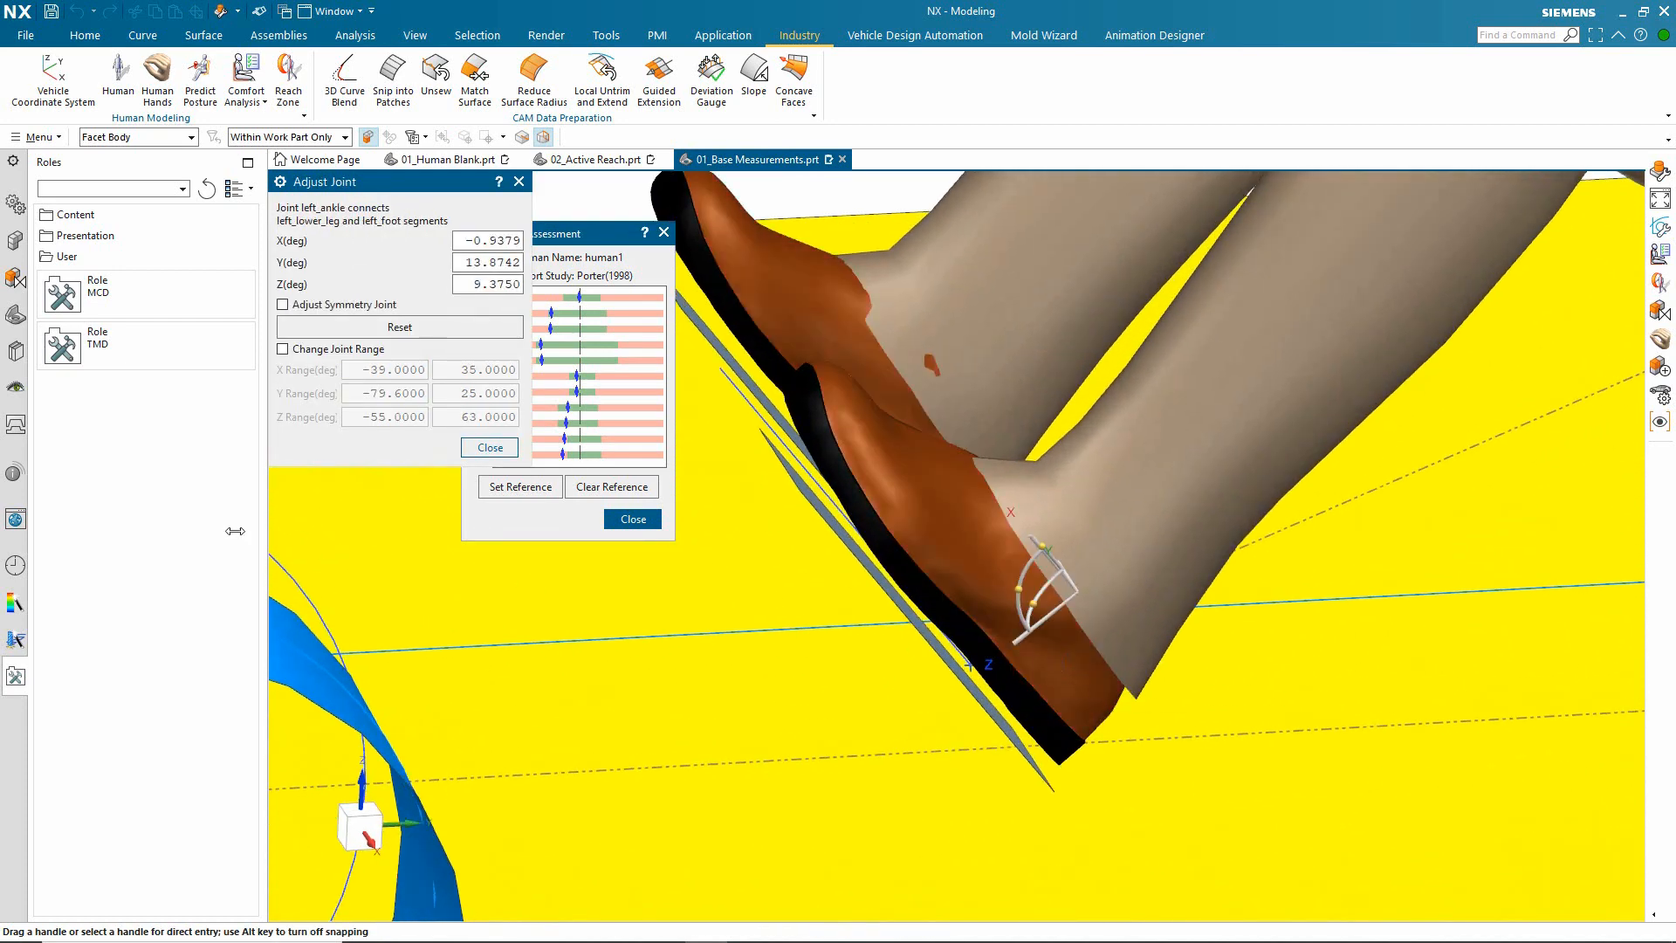
pyautogui.click(285, 305)
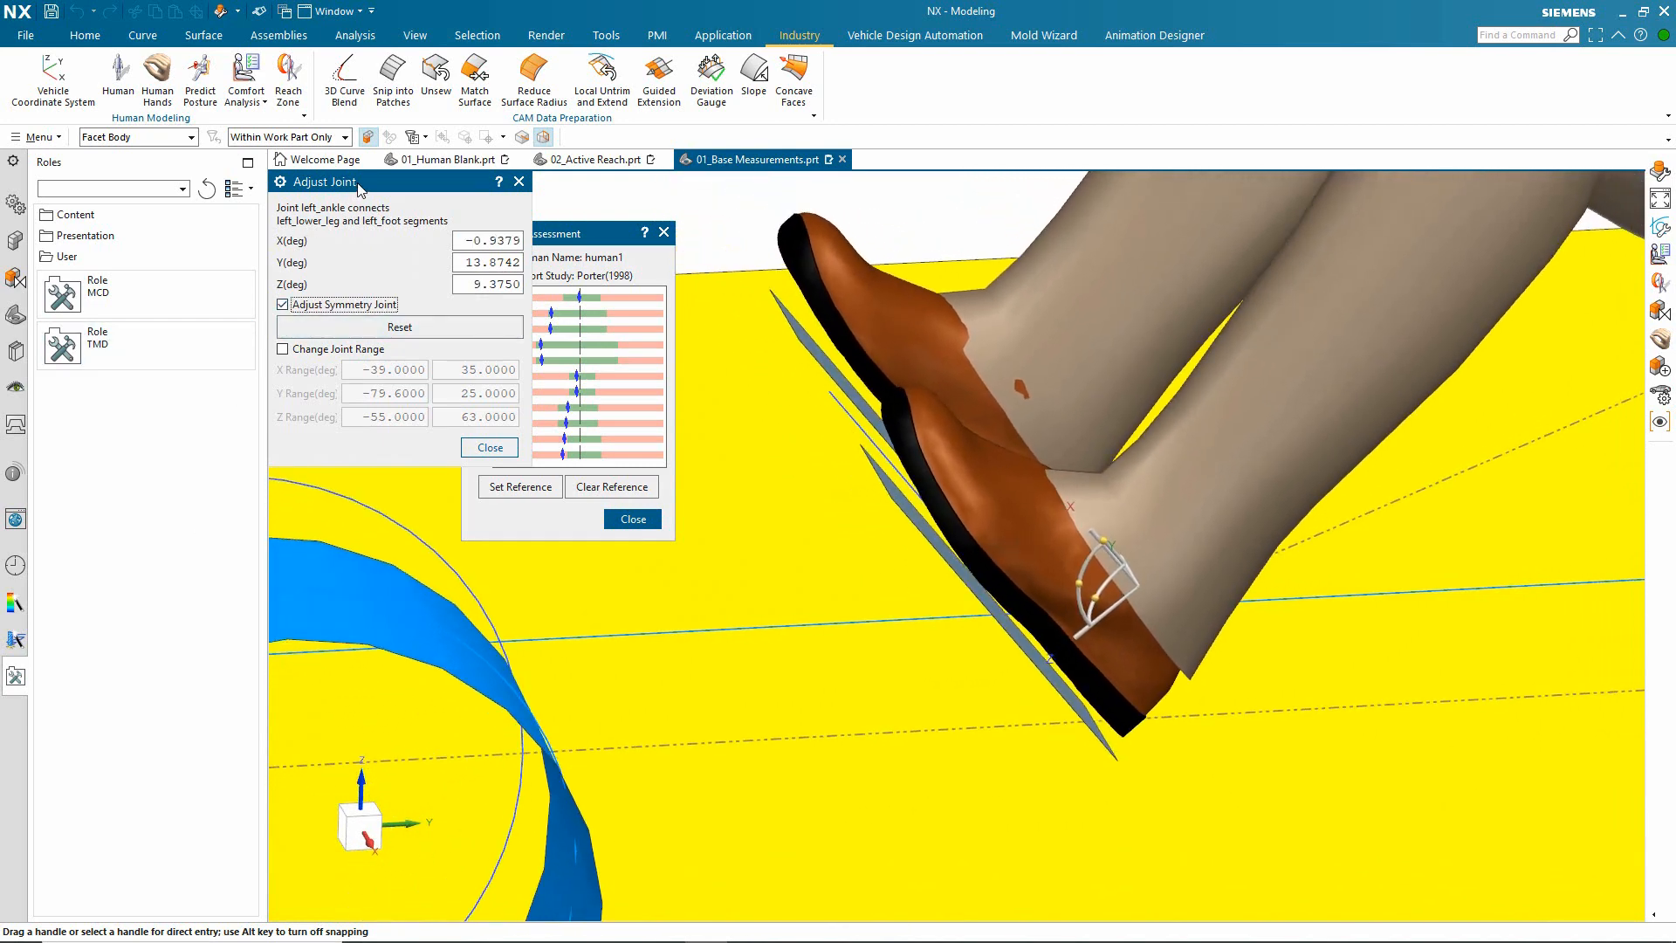
pyautogui.moveTo(1031, 535); pyautogui.dragTo(956, 545, button='middle')
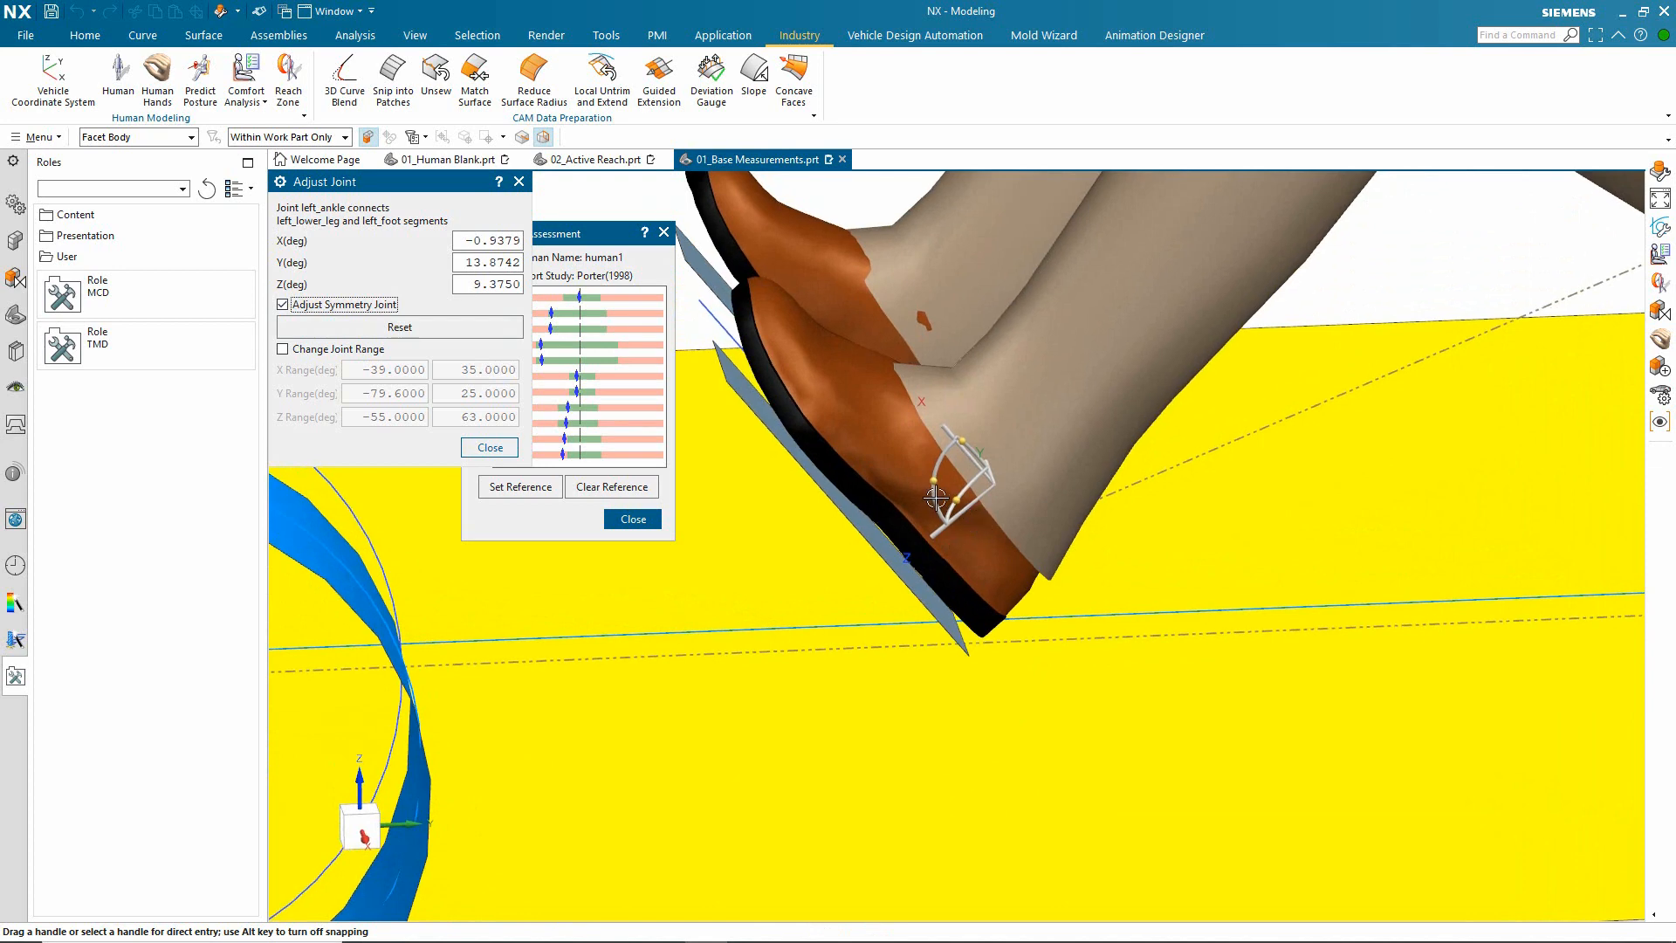
pyautogui.moveTo(935, 485)
pyautogui.mouseDown()
pyautogui.moveTo(943, 505)
pyautogui.moveTo(916, 500)
pyautogui.mouseUp()
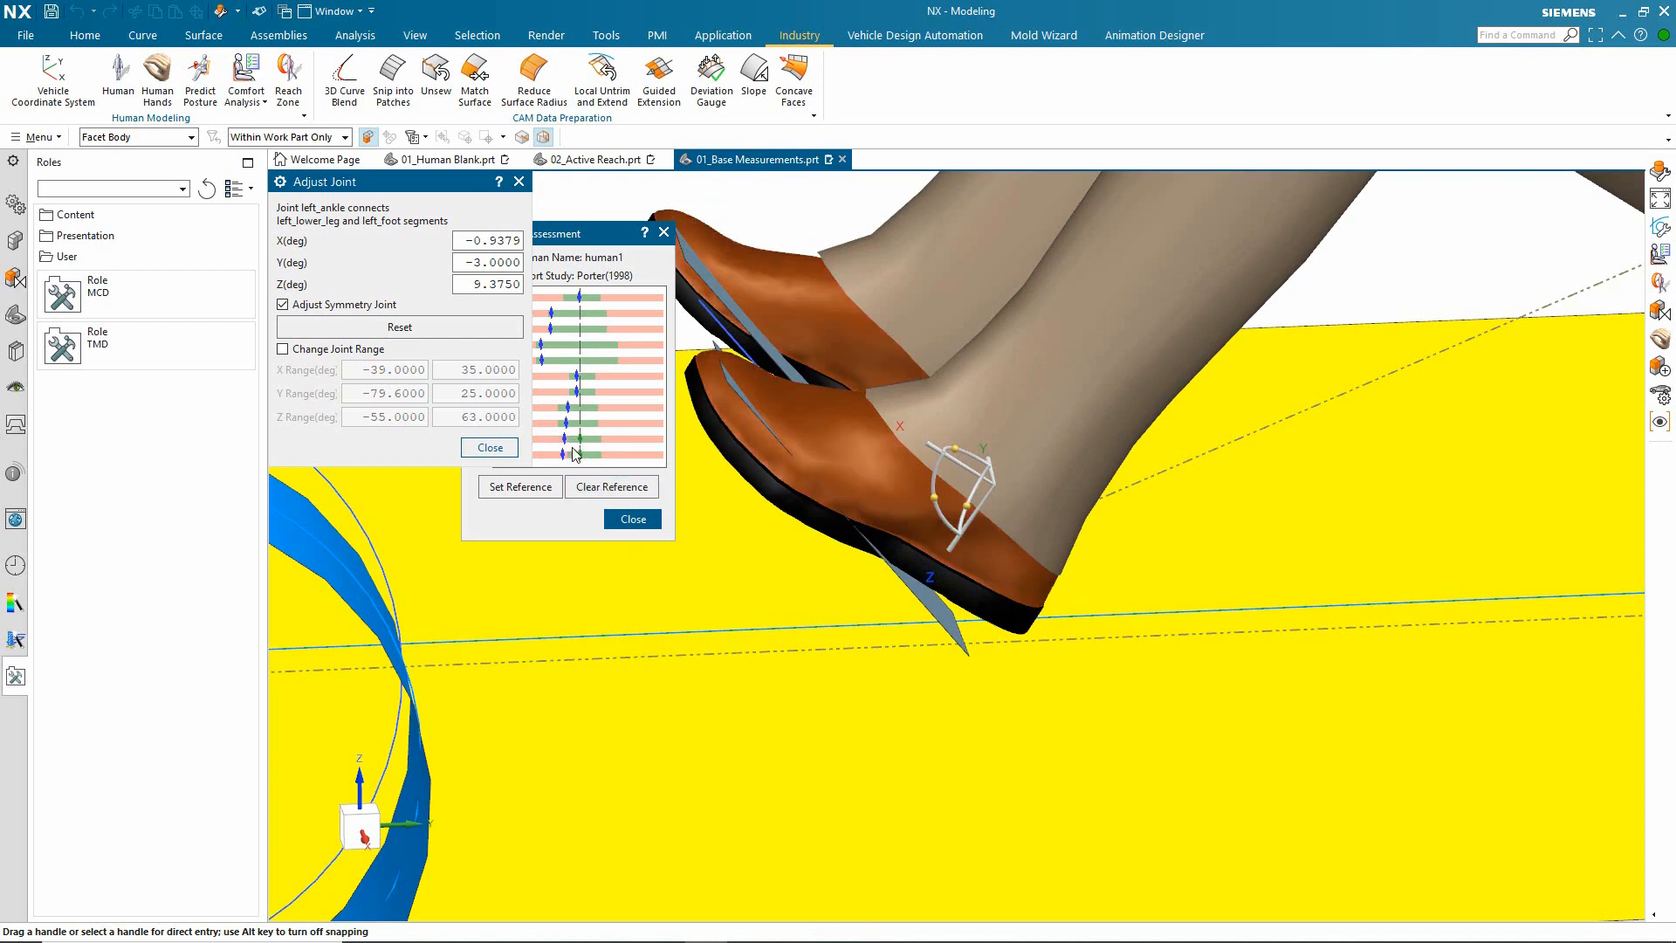
# Step: Clear the comfort reference, then close the comfort assessment and finish editing the human
pyautogui.click(591, 494)
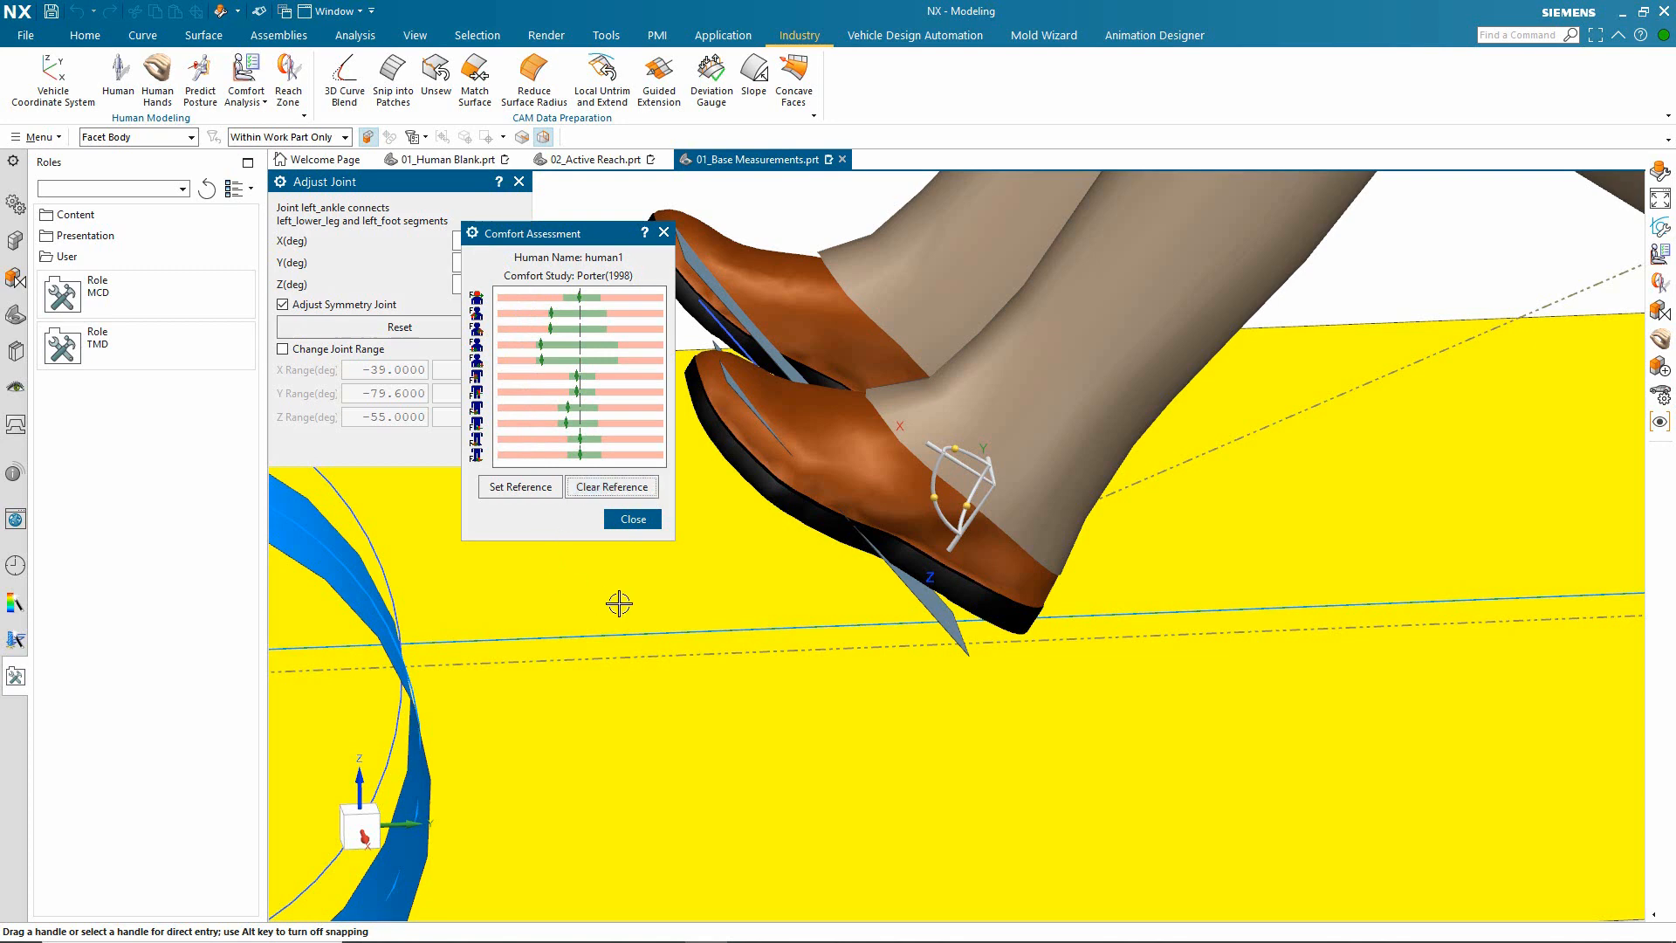
pyautogui.scroll(-8, 619, 603)
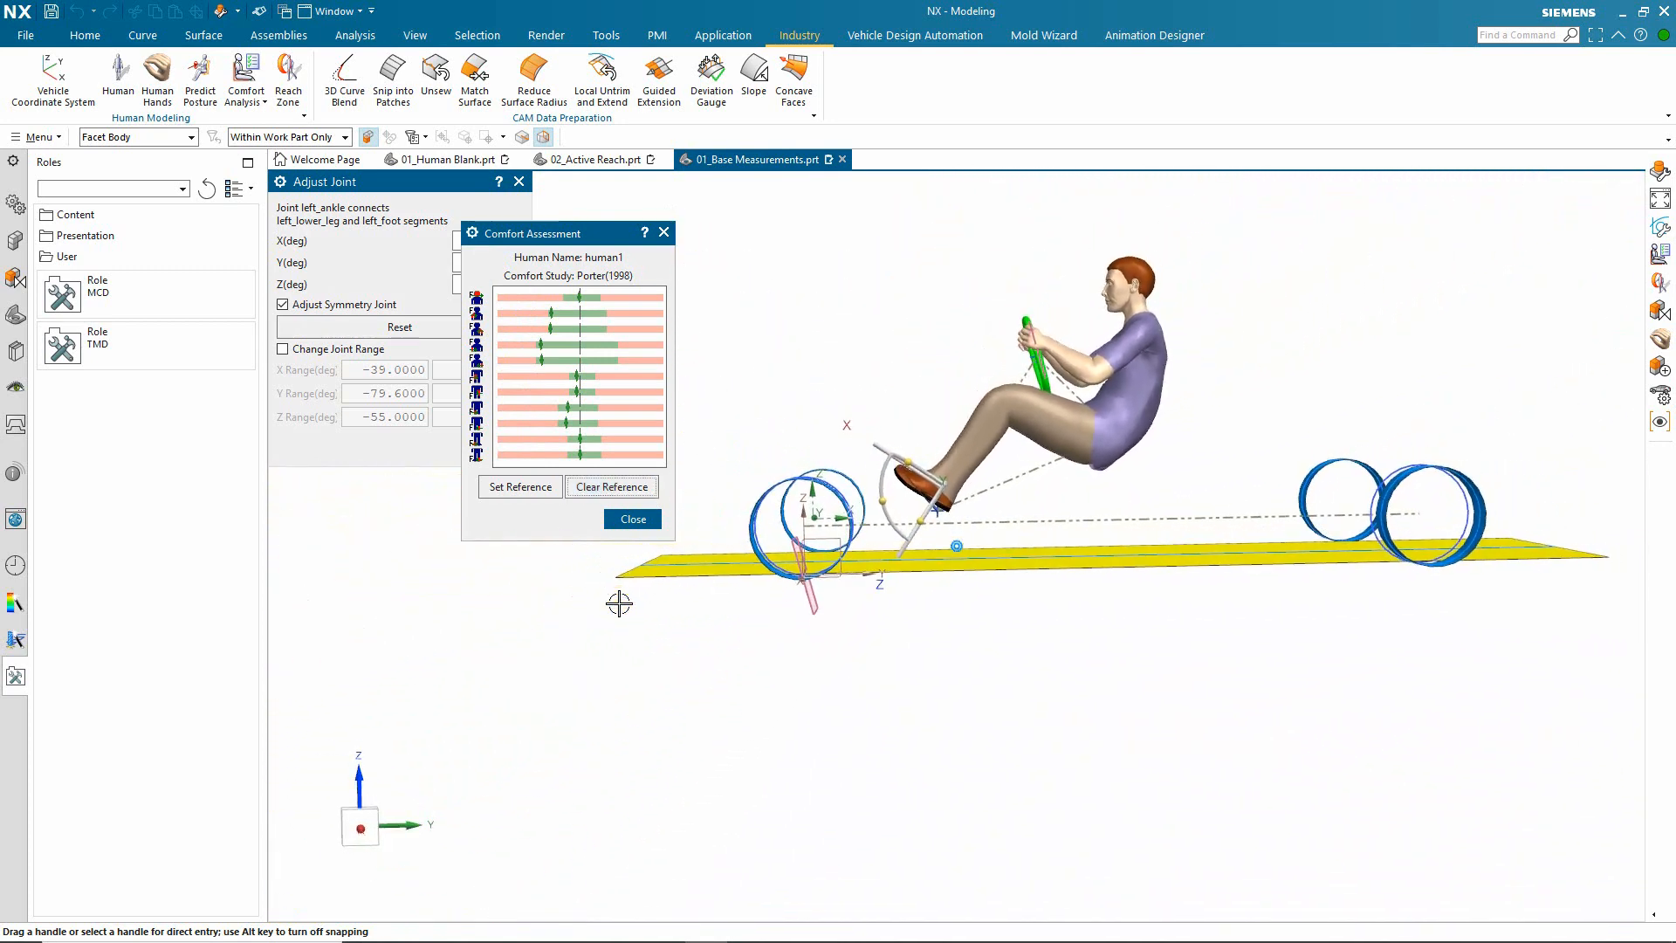
pyautogui.scroll(2, 619, 603)
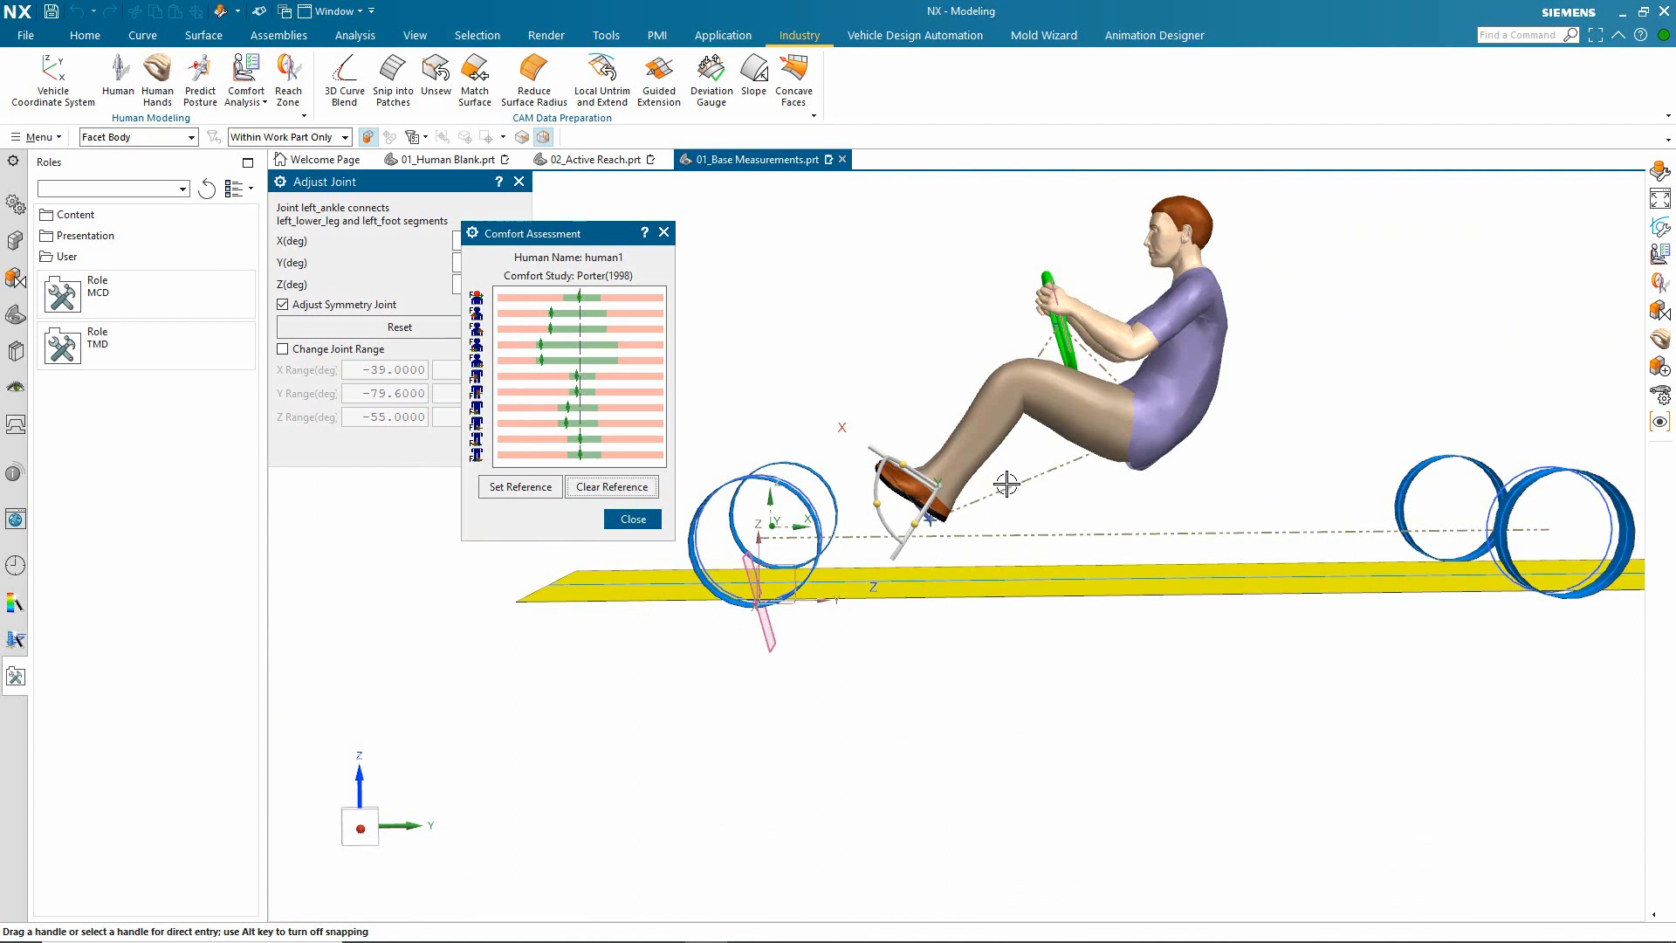
pyautogui.click(633, 519)
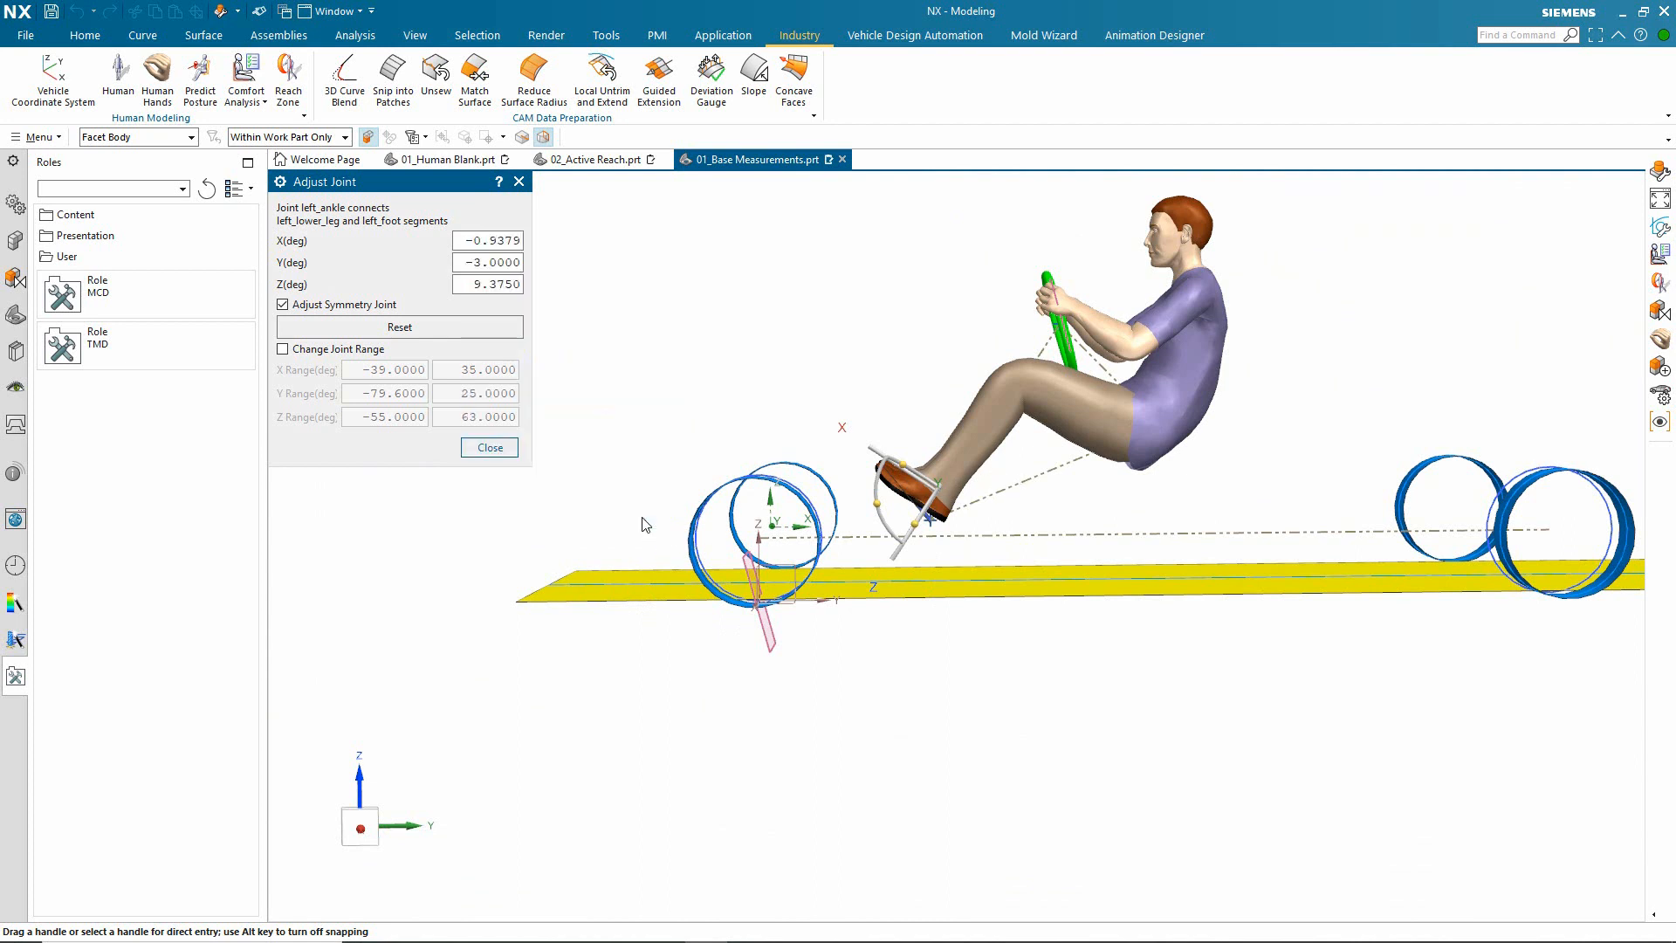
pyautogui.click(490, 448)
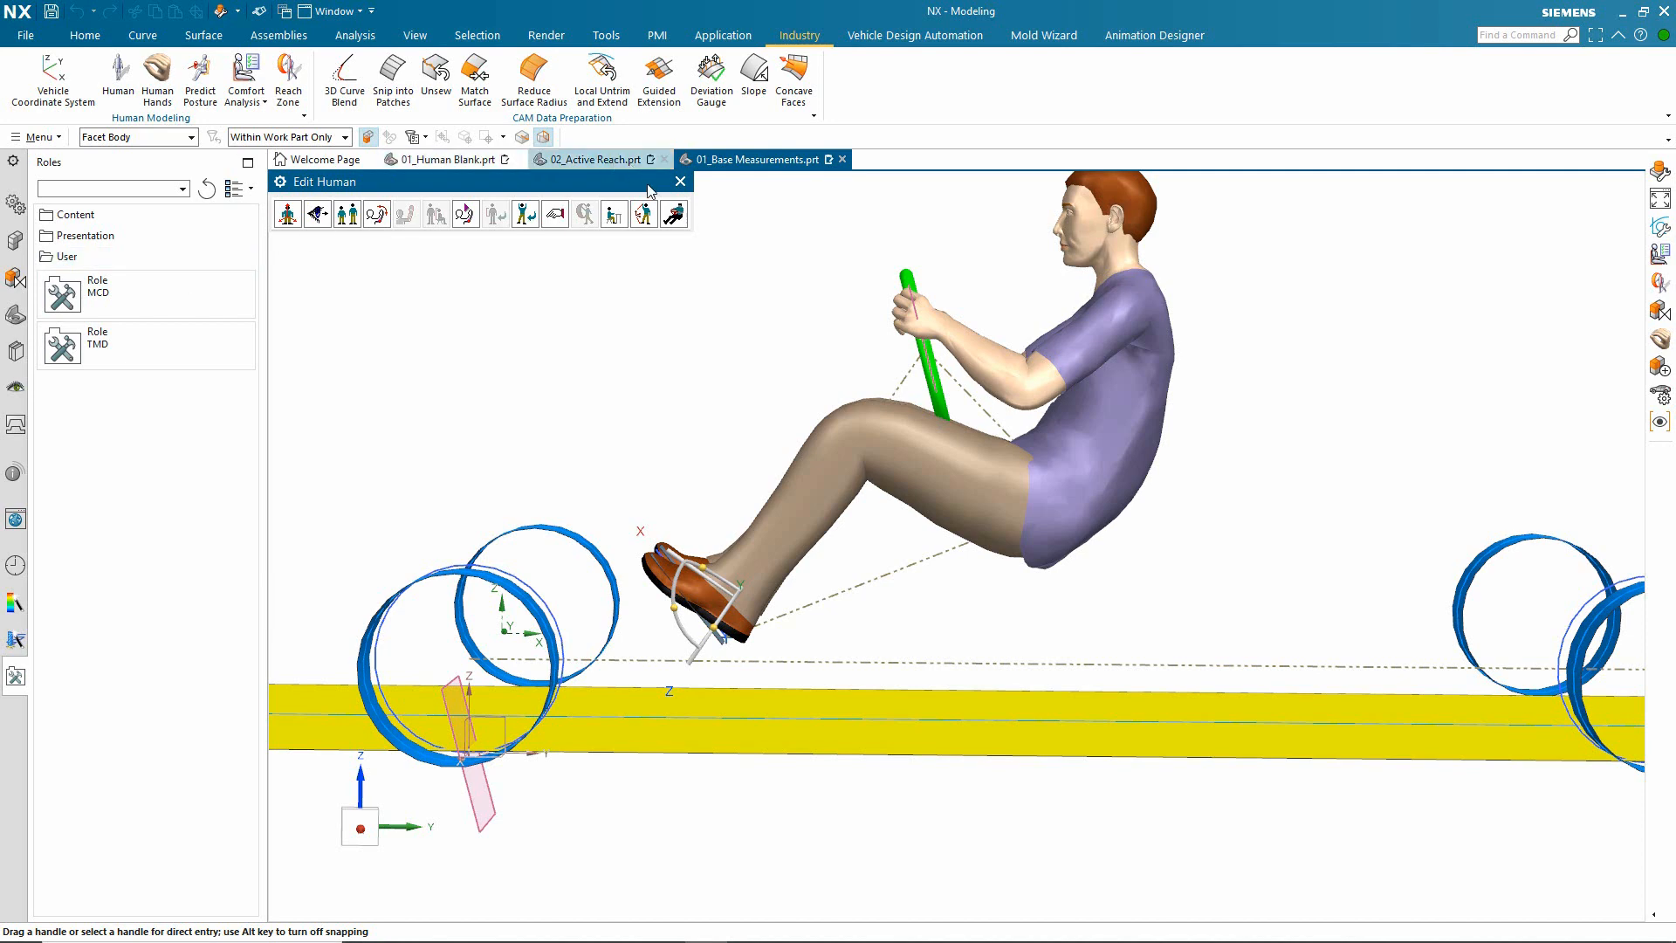
pyautogui.click(680, 182)
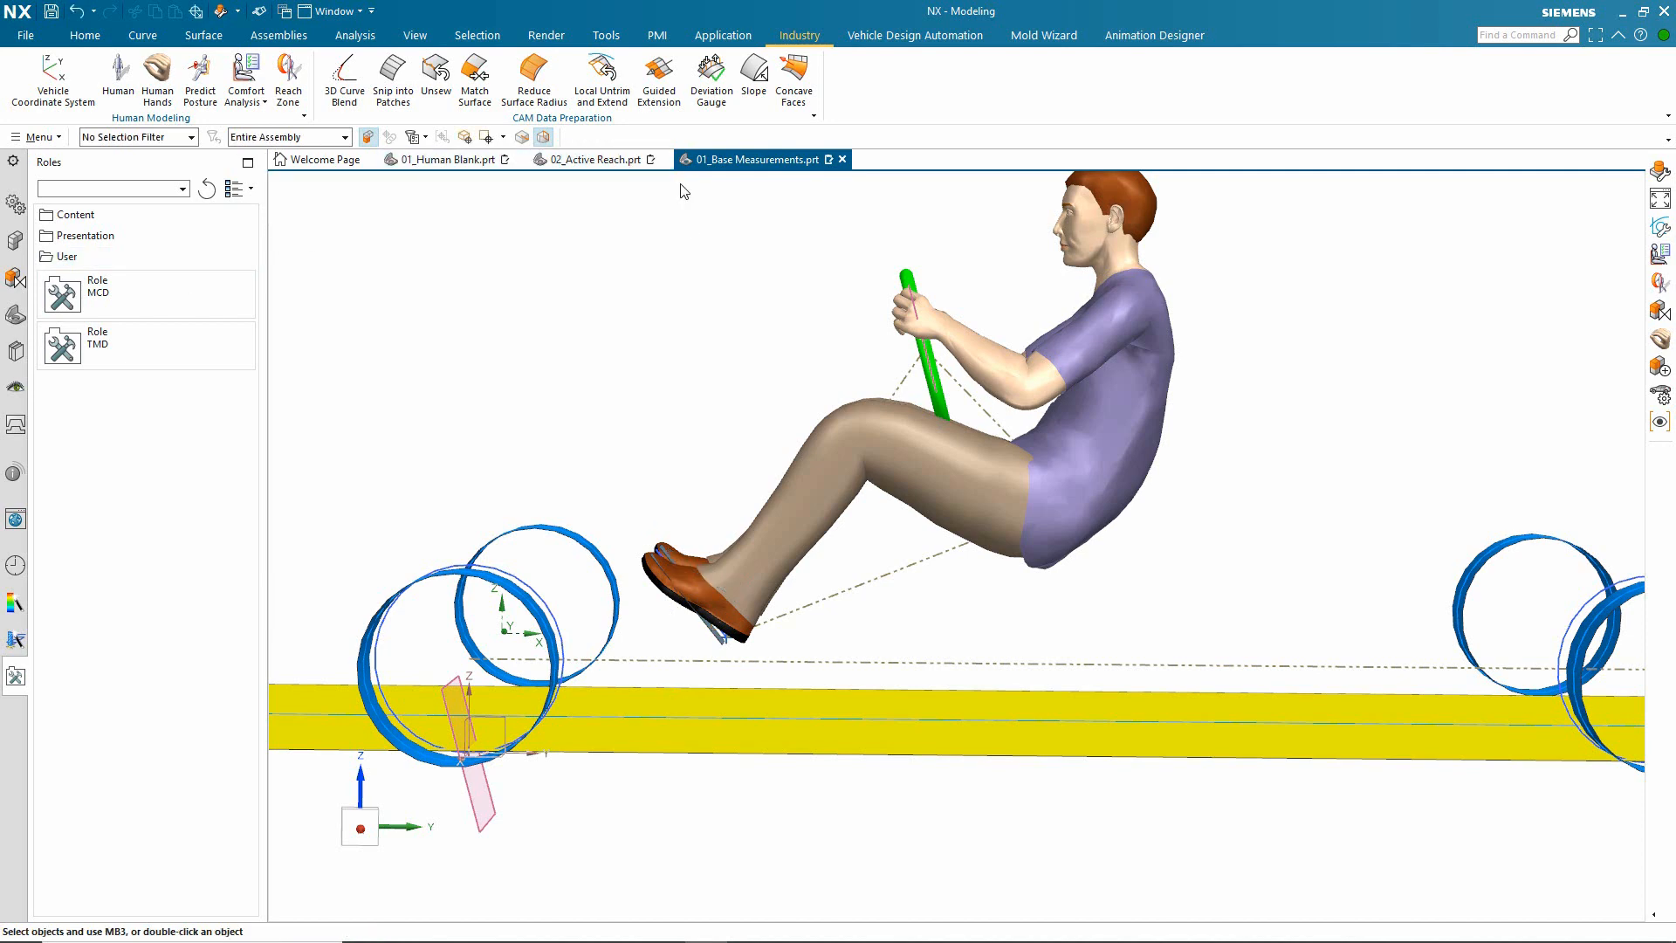
# Step: Open 01_Rail Human Posturing.prt from the history of recent parts
pyautogui.click(15, 565)
pyautogui.scroll(-2, 142, 681)
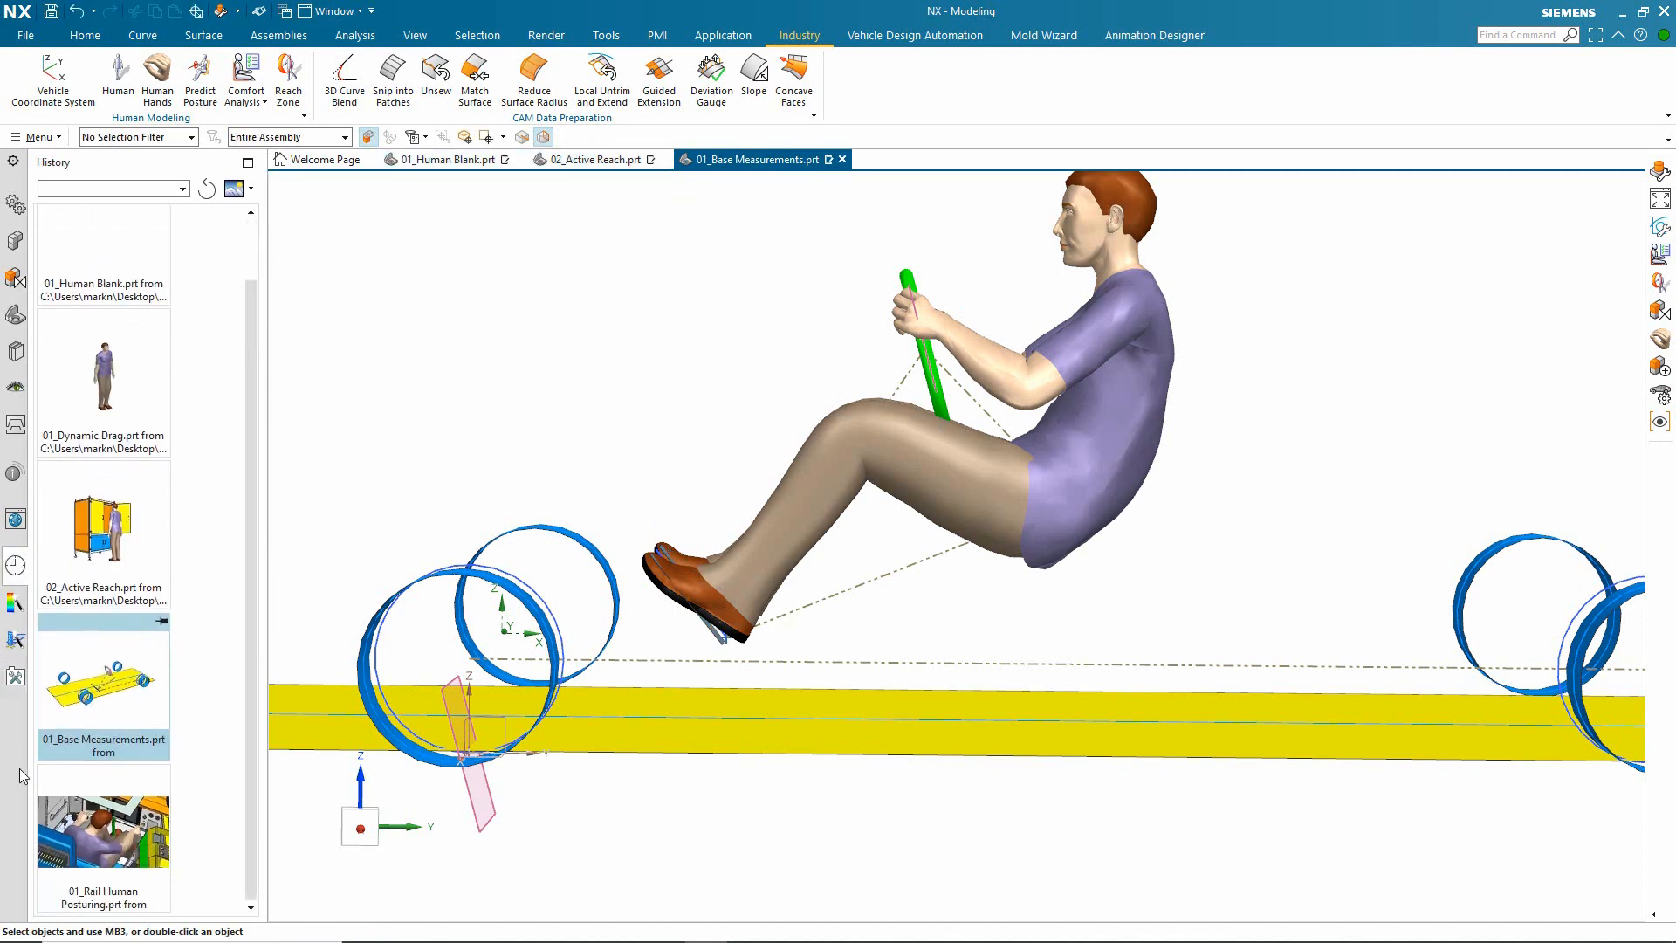
pyautogui.click(120, 804)
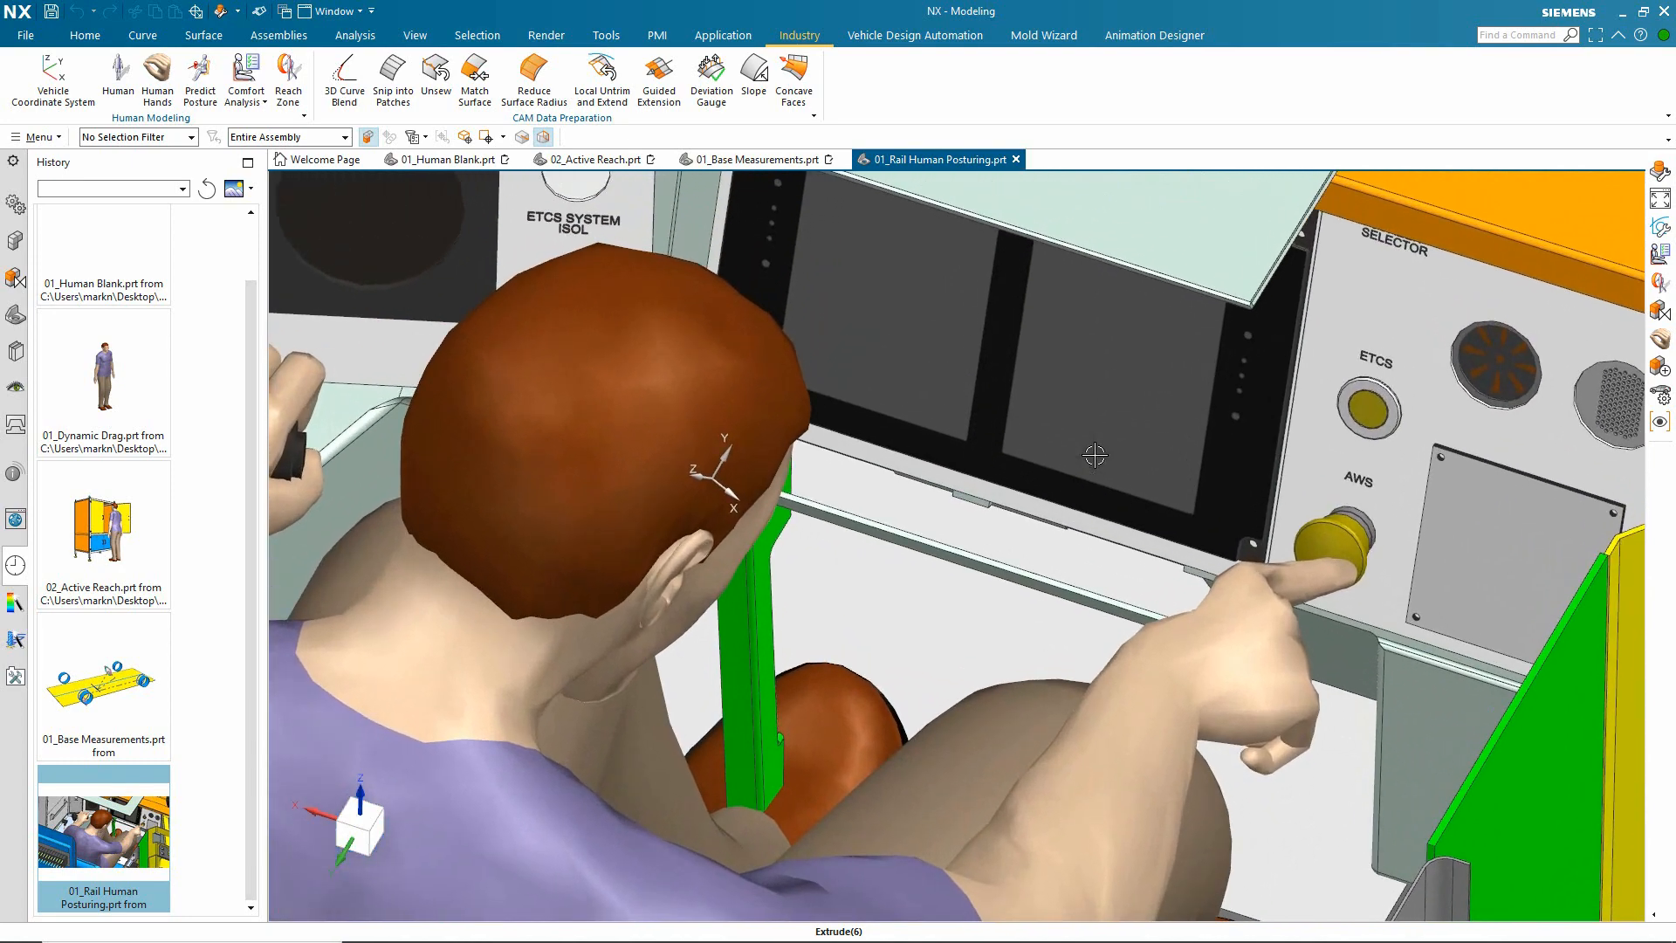
# Step: Edit the seated rail driver and display the left and right eye views
pyautogui.click(446, 668)
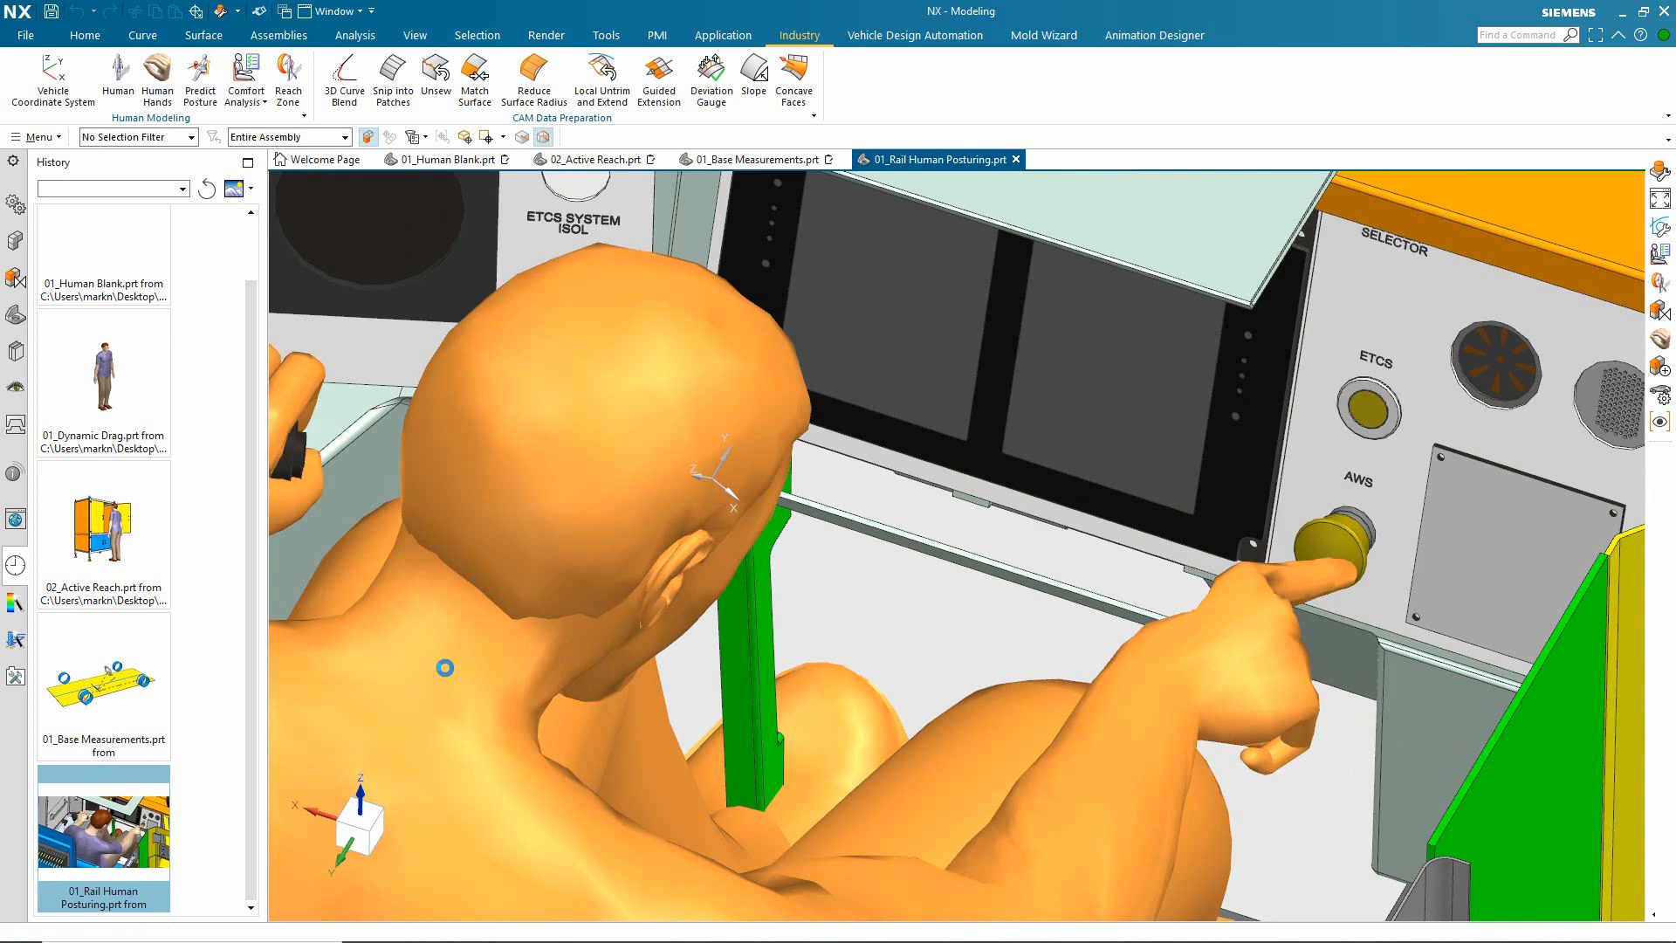
pyautogui.doubleClick(445, 668)
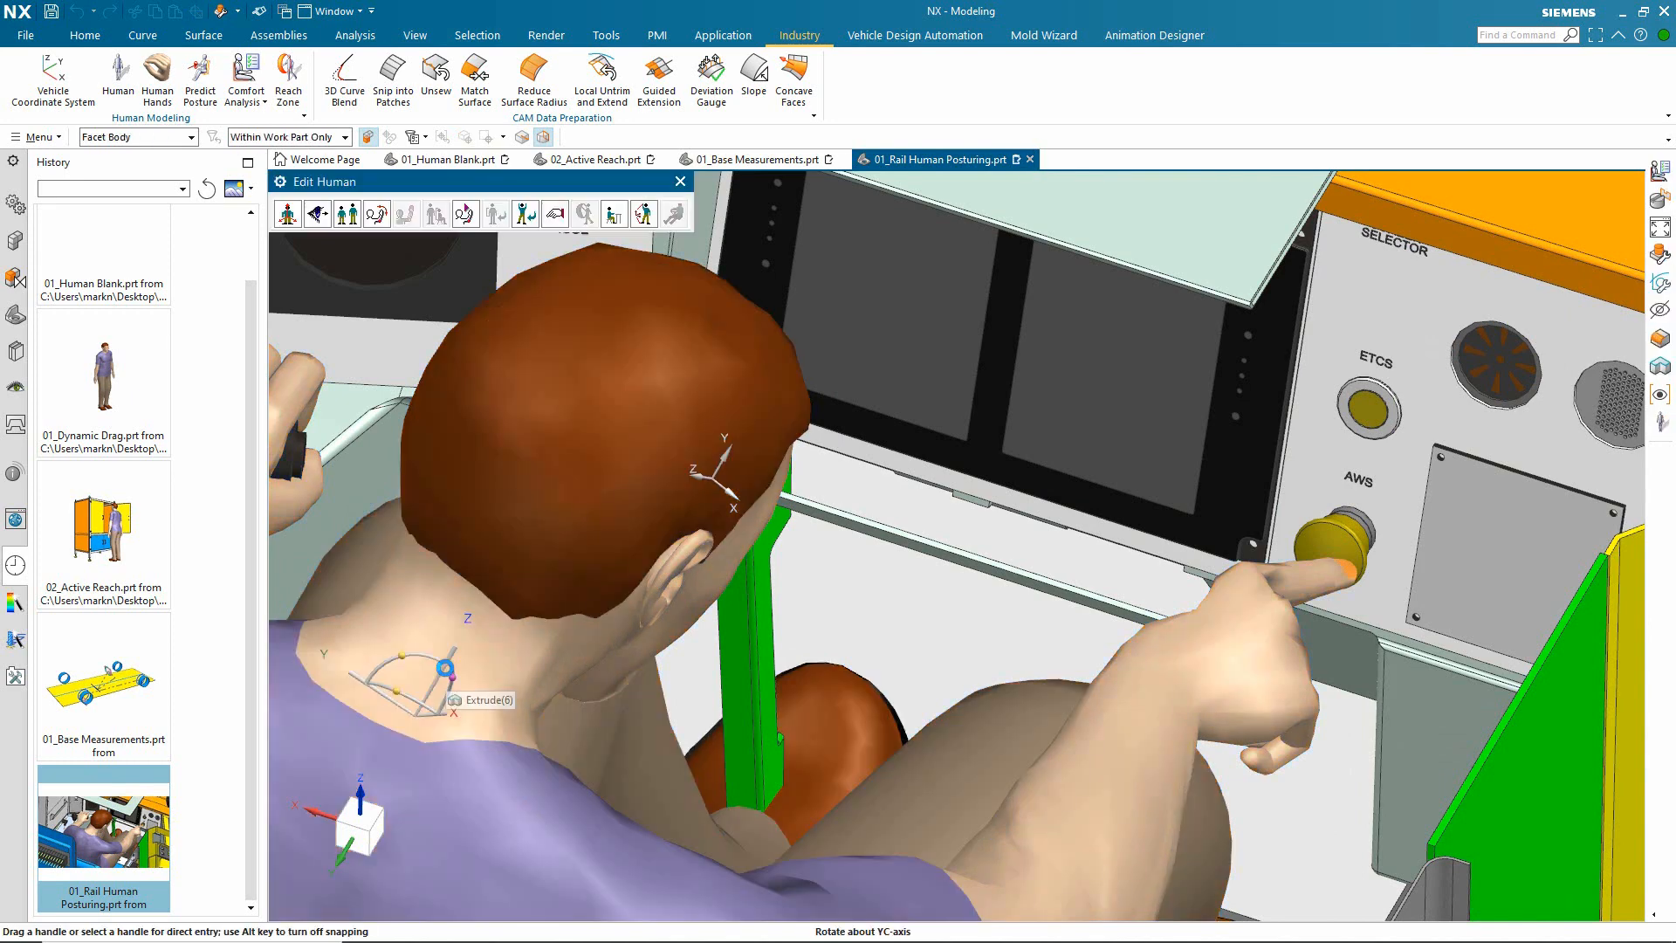
pyautogui.click(316, 214)
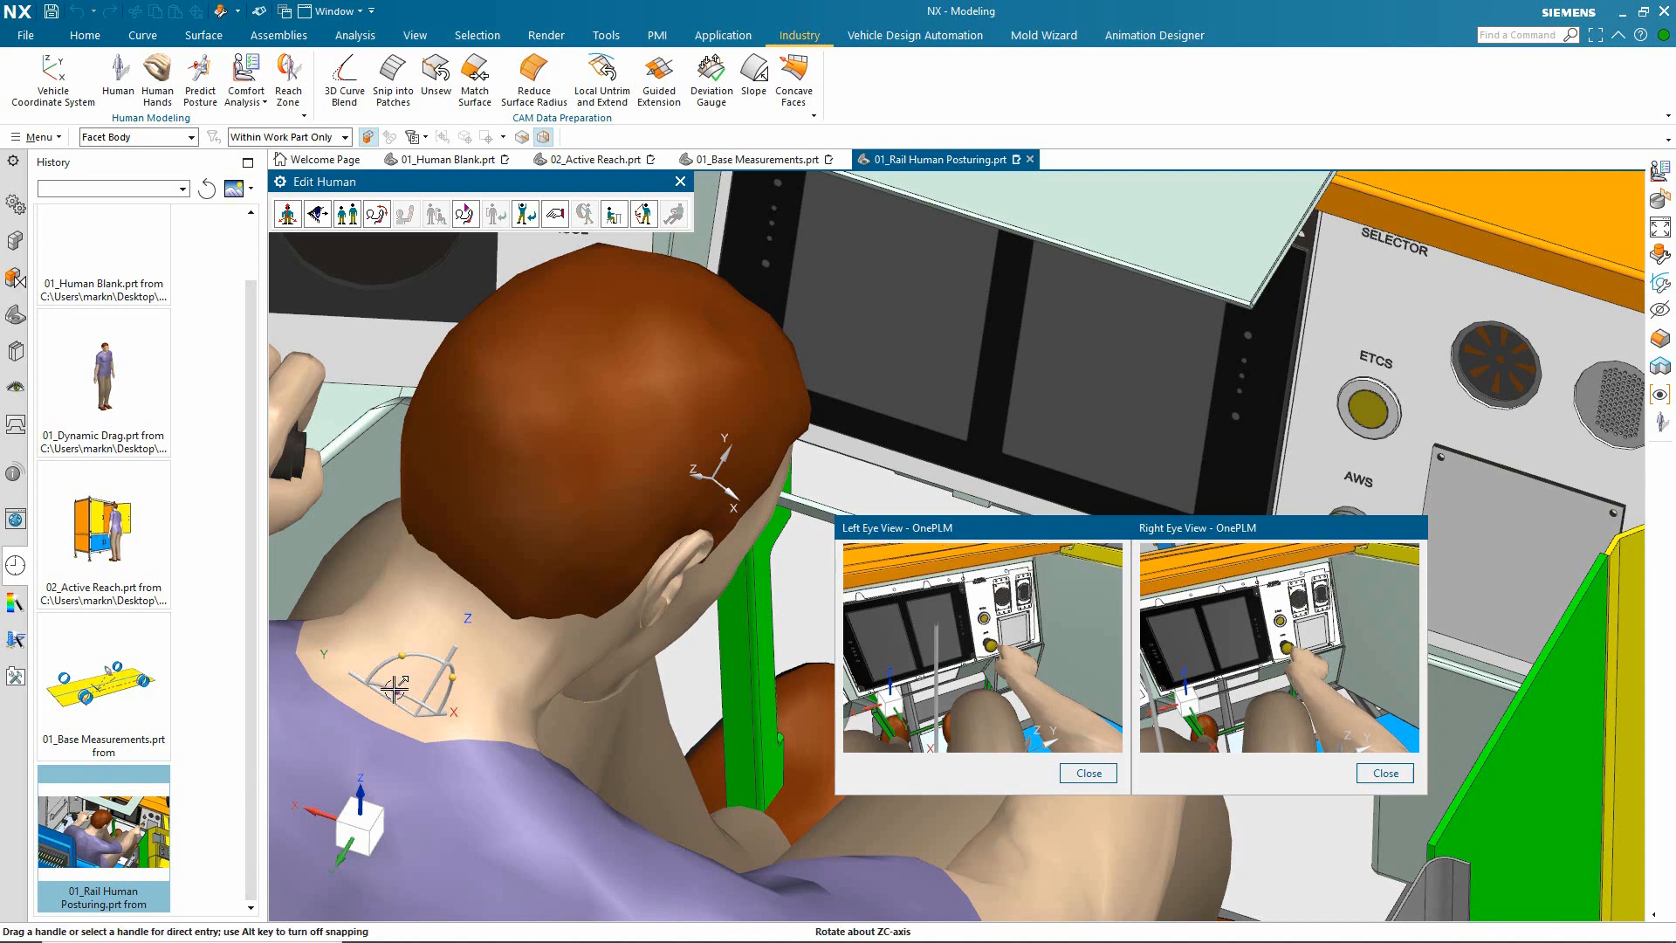
# Step: Rotate the driver's head about the ZC-axis at the neck to raise the gaze, and finish editing the human
pyautogui.moveTo(394, 688); pyautogui.dragTo(478, 680)
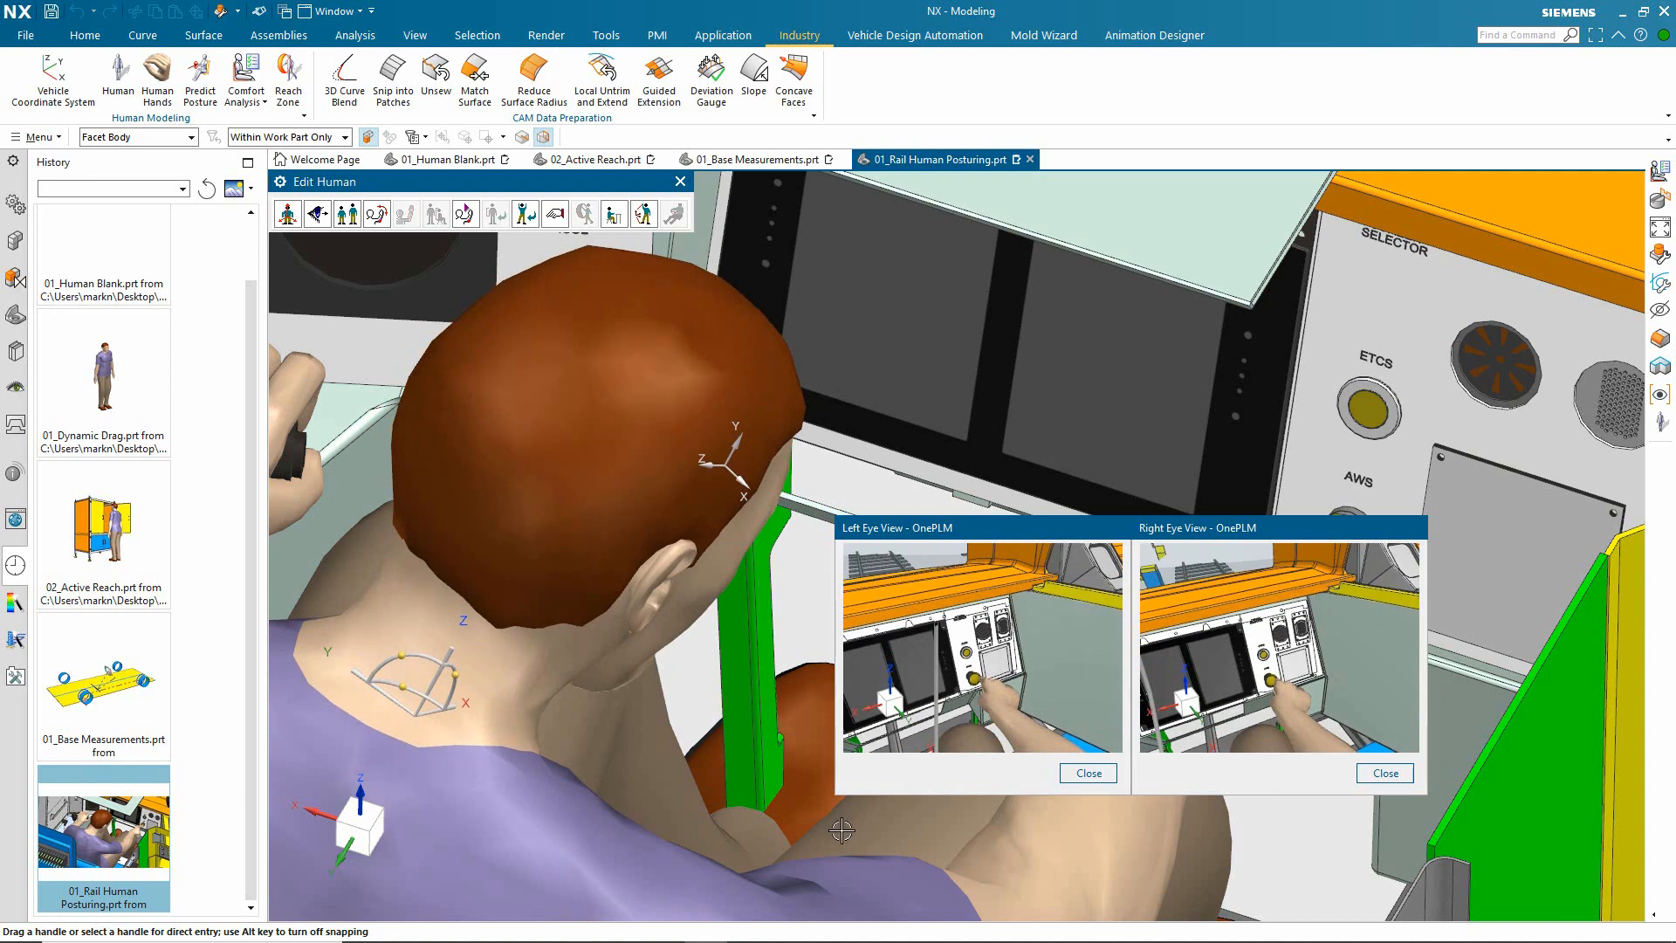
pyautogui.click(680, 181)
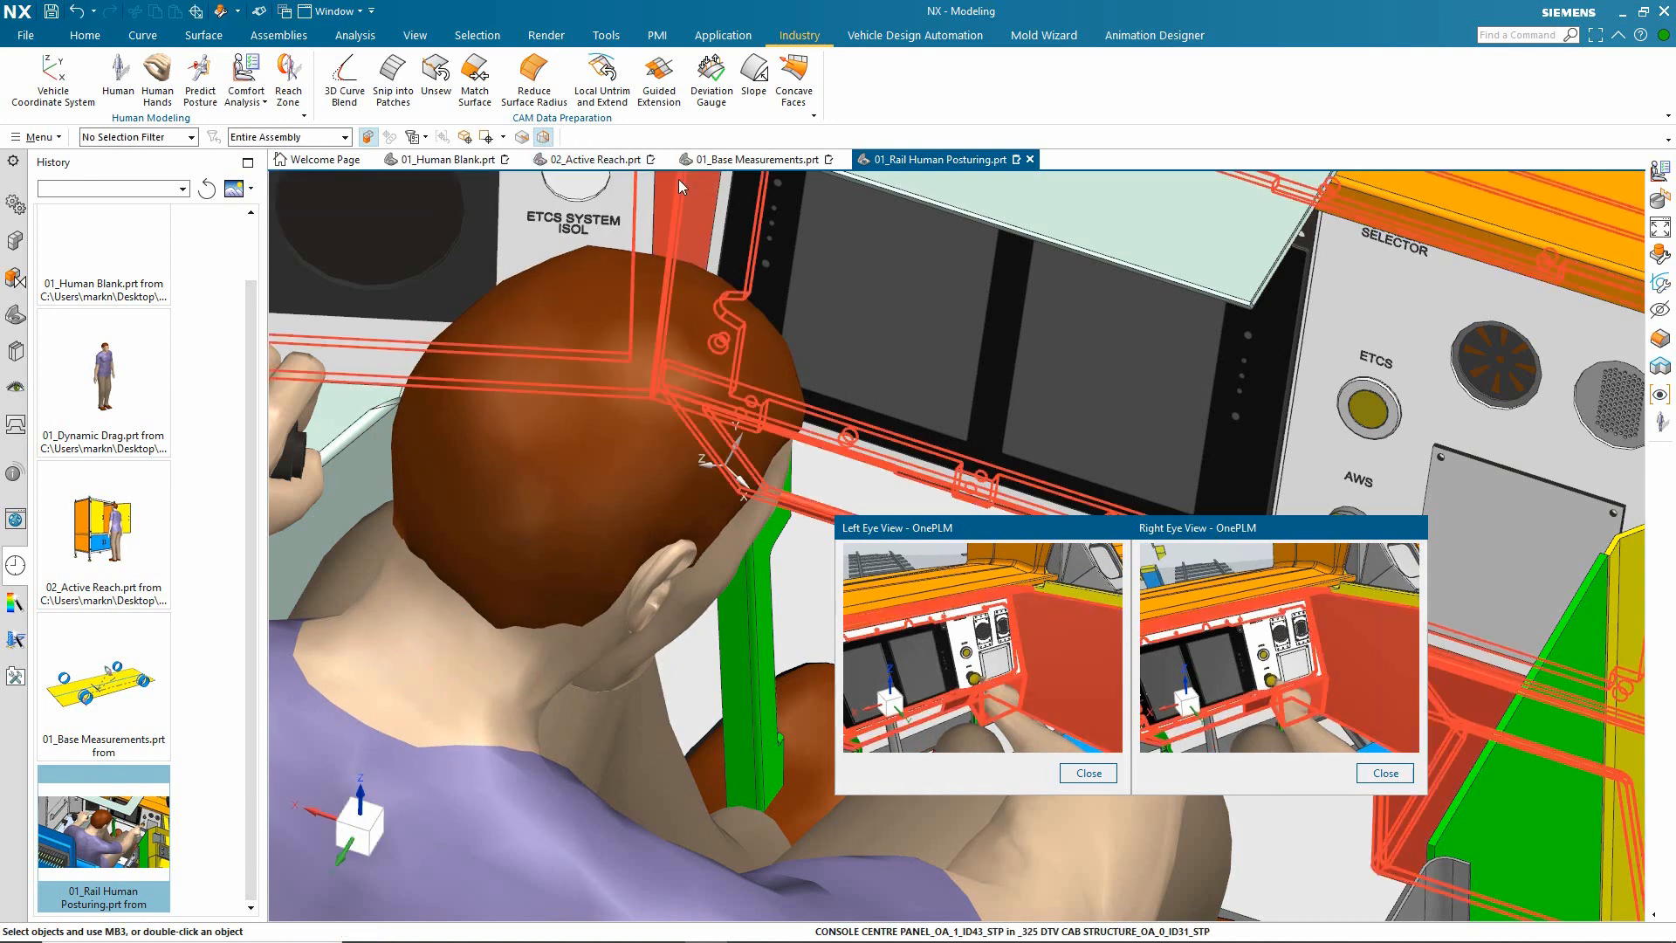
pyautogui.scroll(-4, 590, 468)
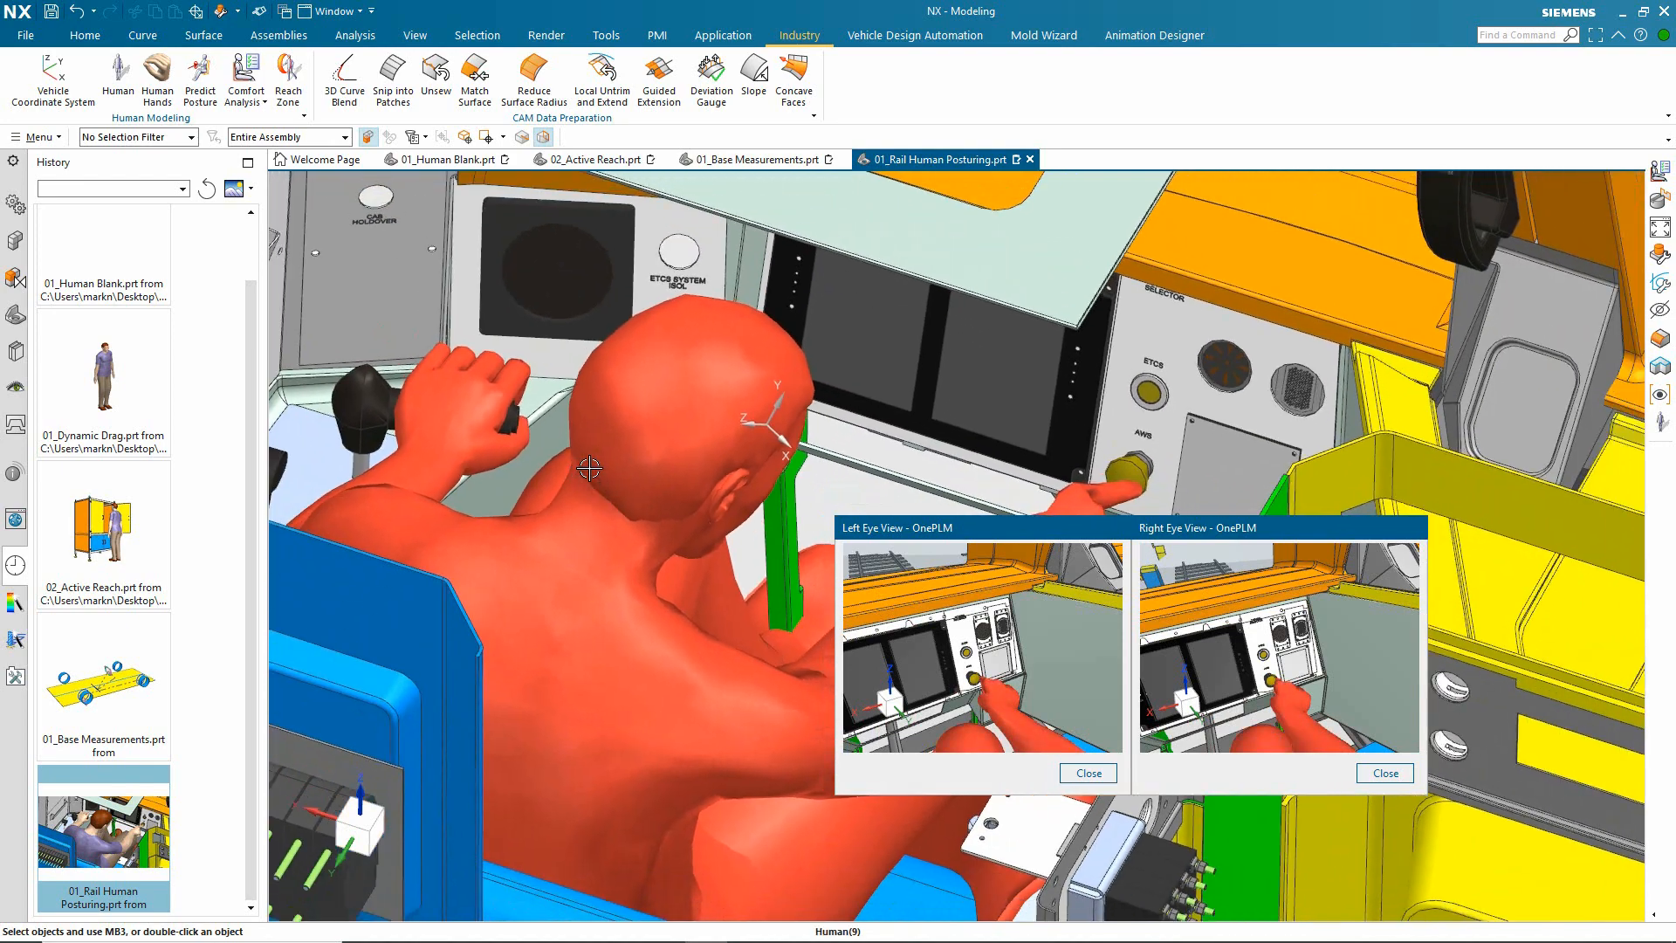
# Step: Create a reach zone for the seated rail driver, tracing the right_finger02.tip site without waist rotation
pyautogui.click(288, 79)
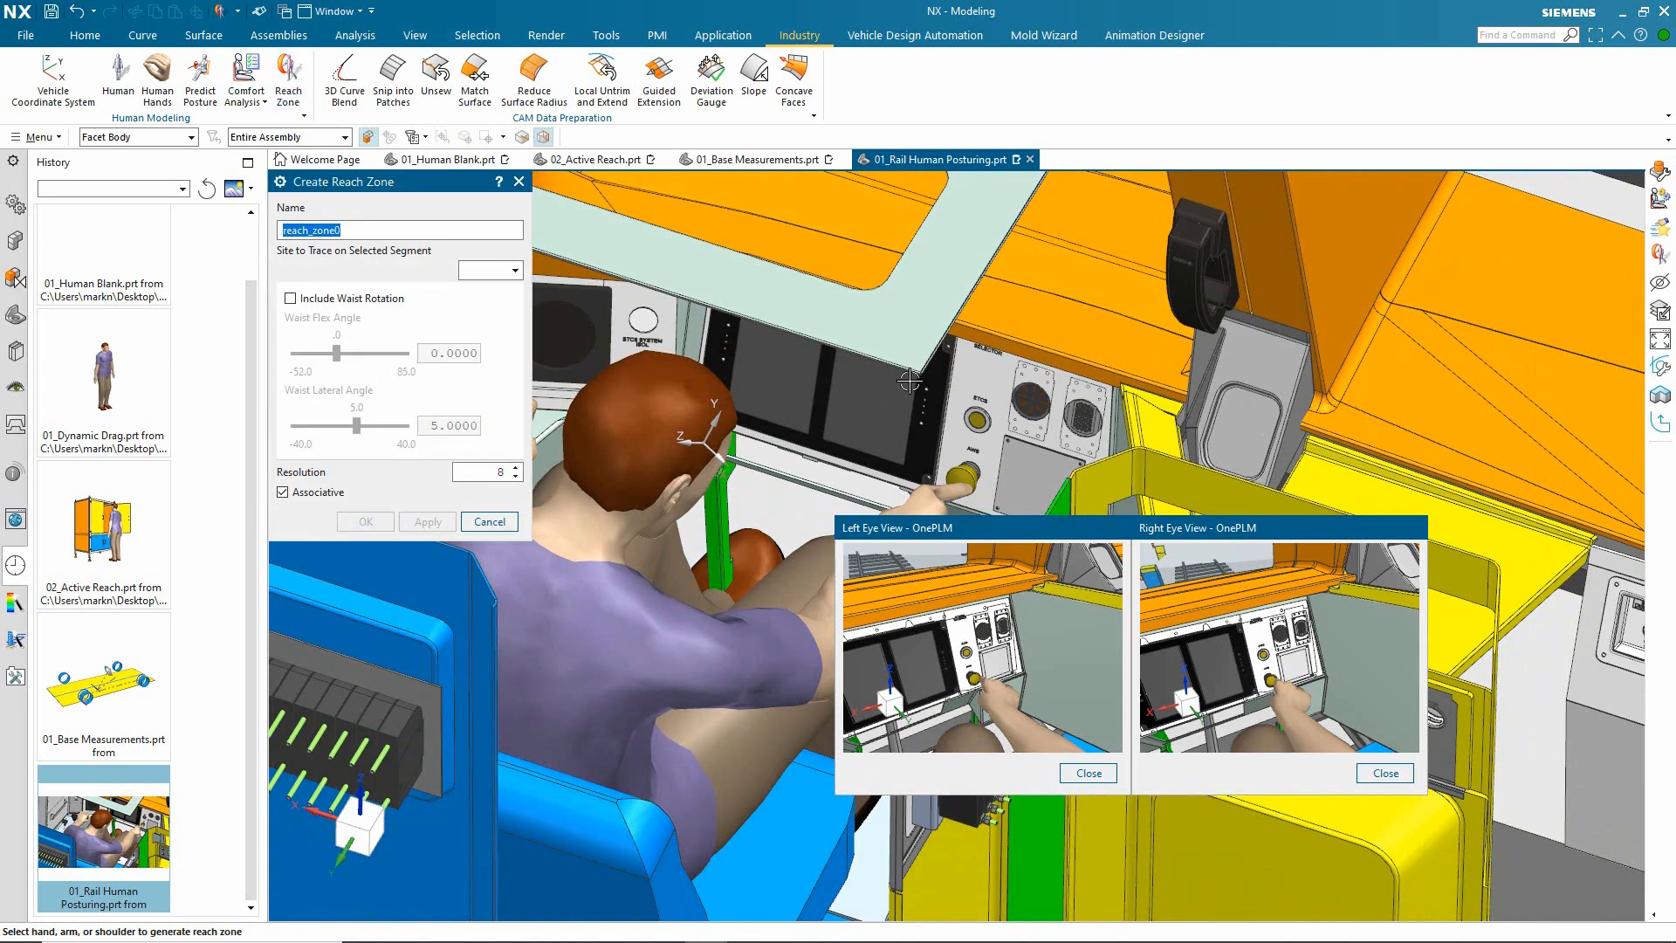
pyautogui.click(564, 616)
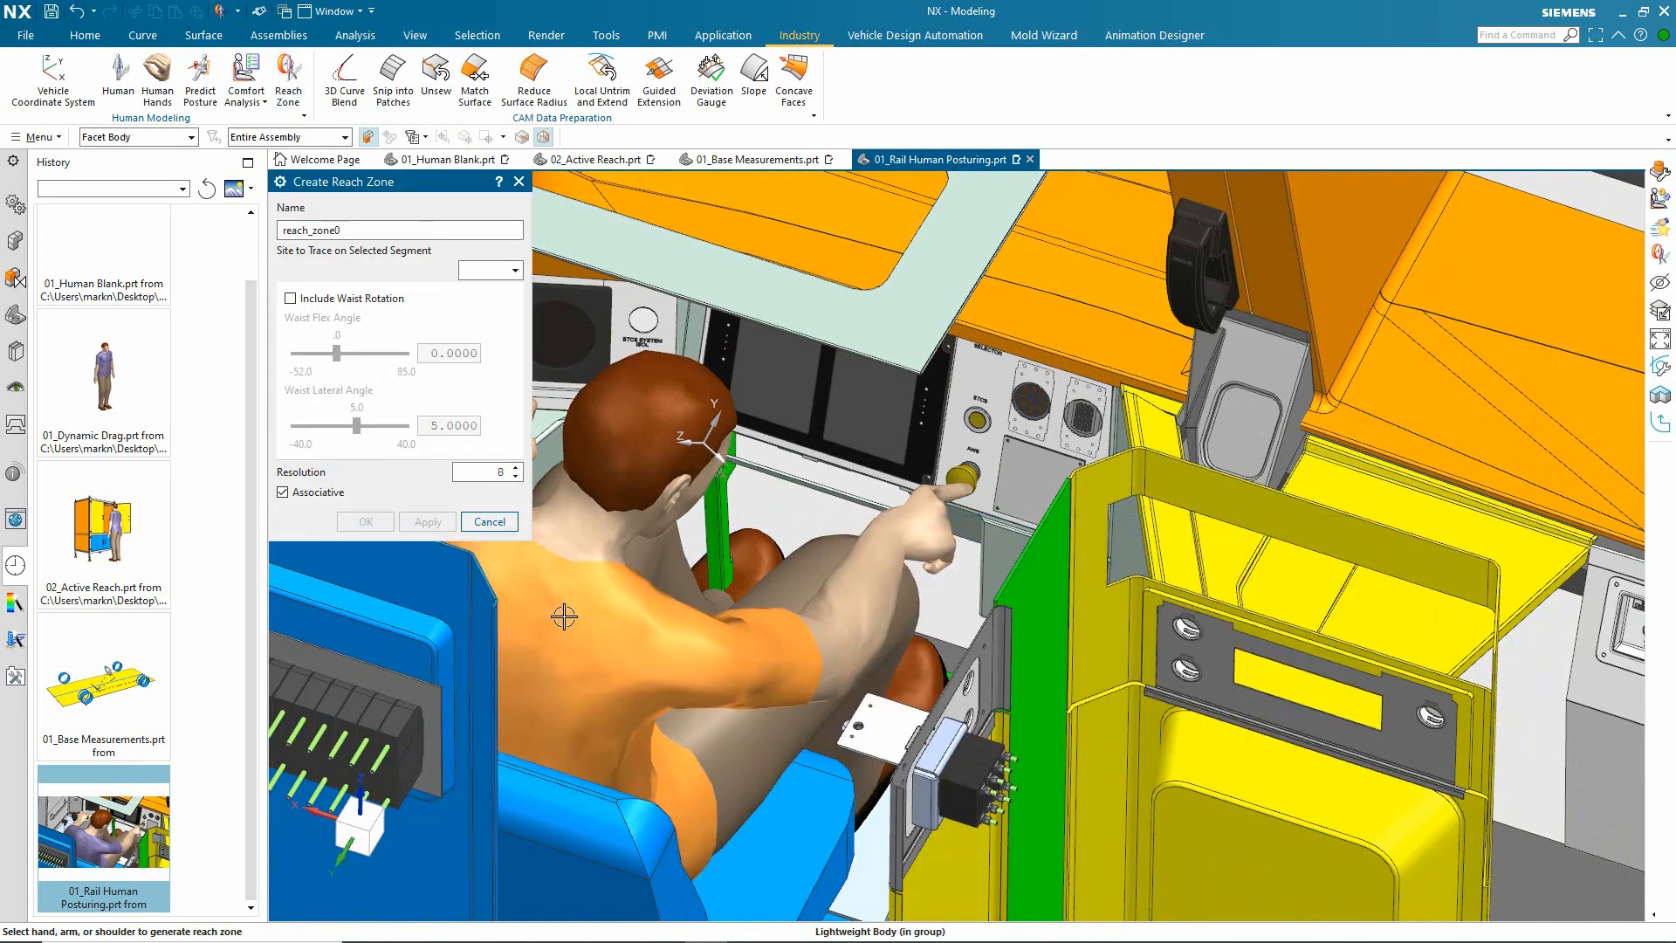
pyautogui.click(473, 271)
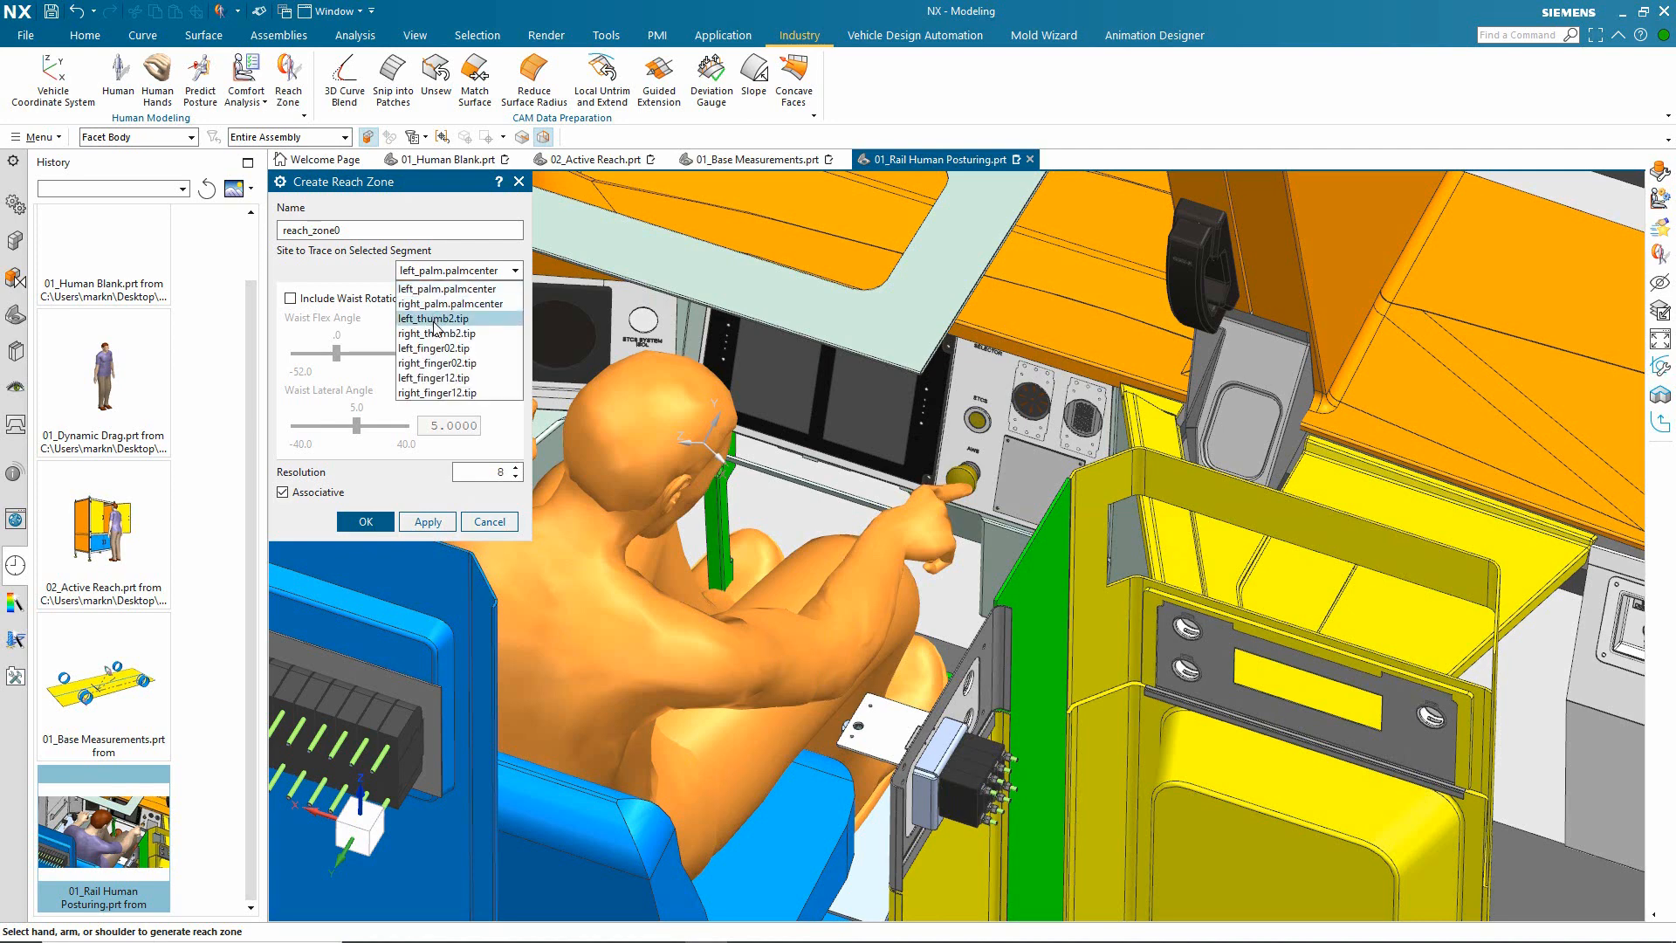
pyautogui.click(446, 363)
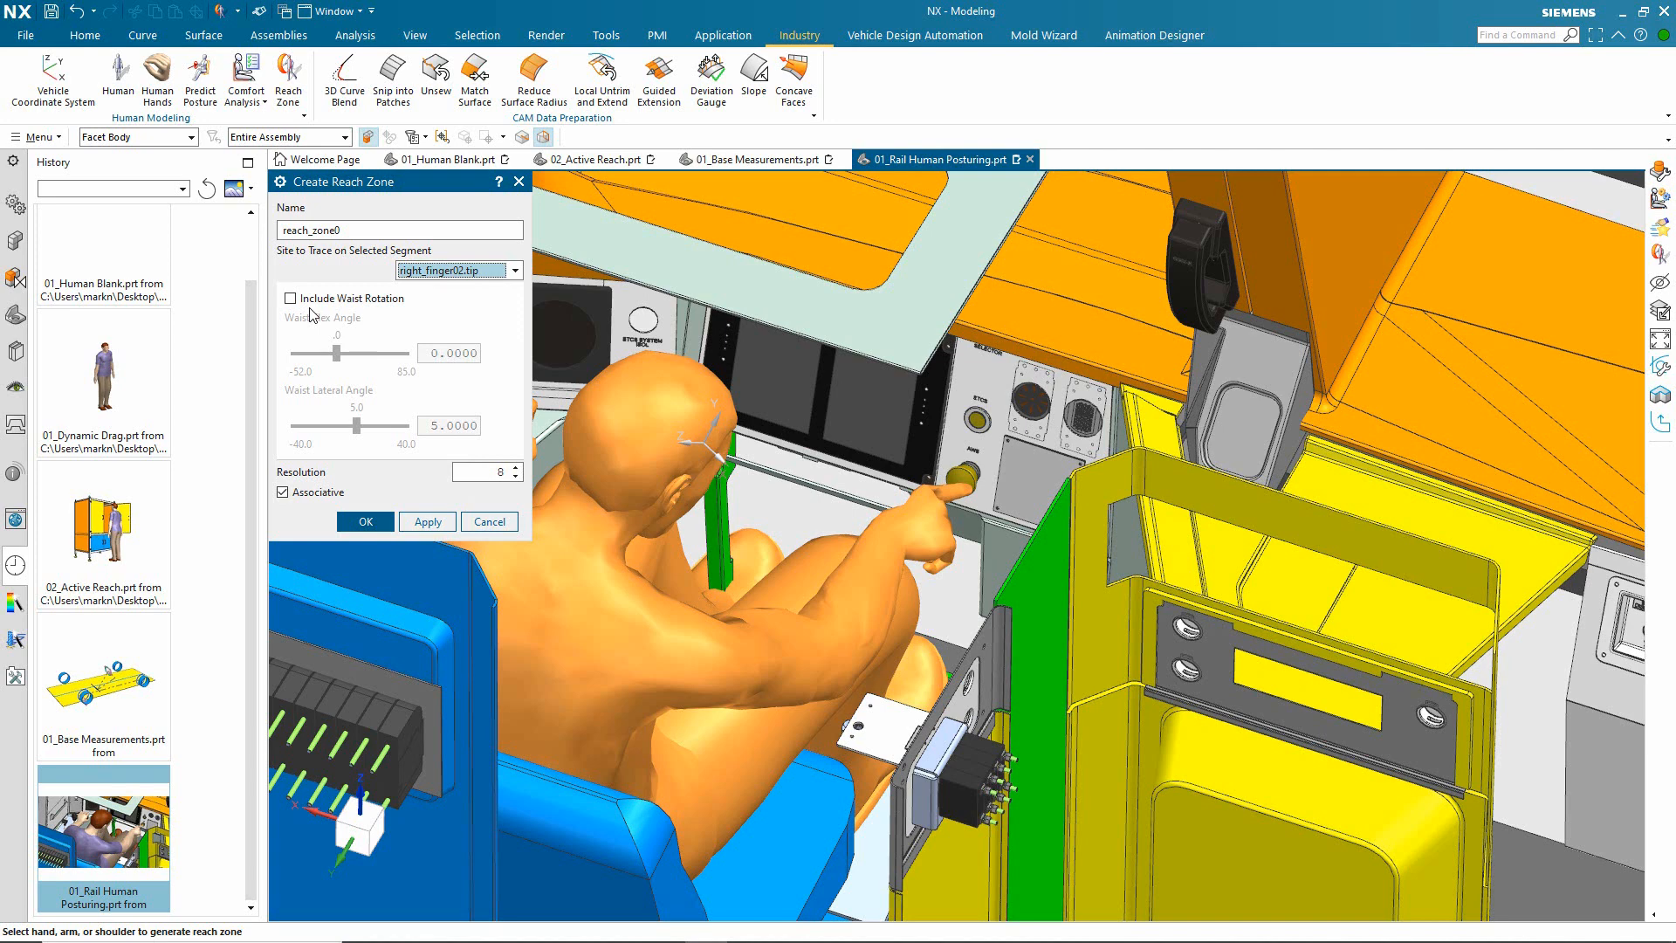
pyautogui.click(365, 521)
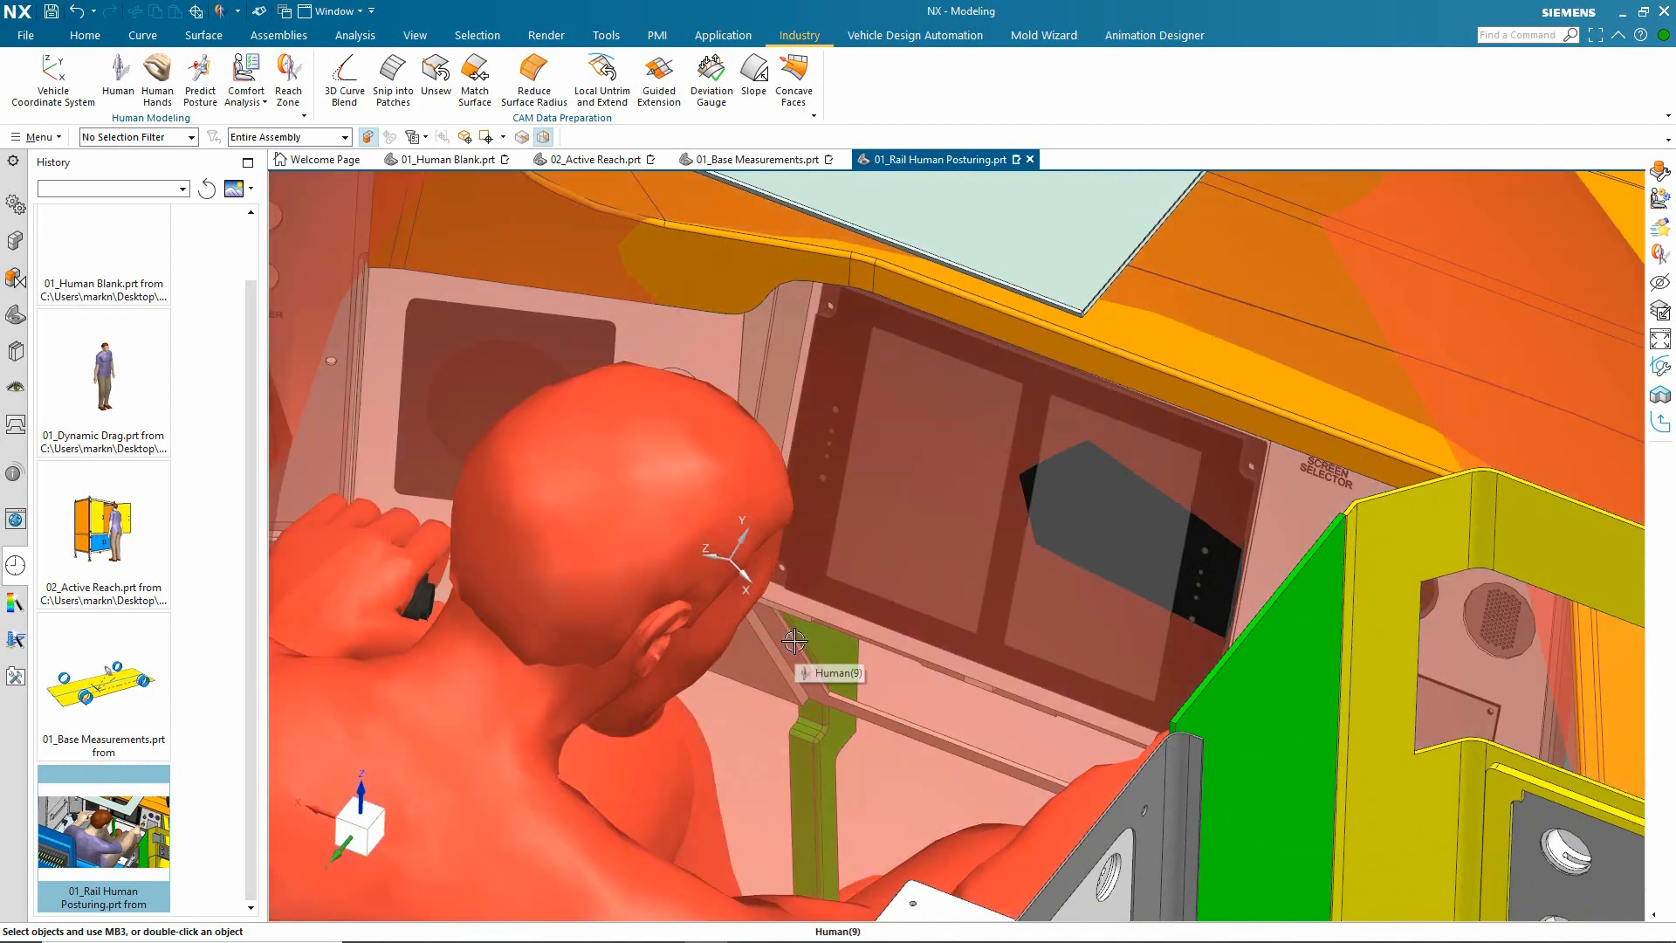
# Step: Show all components of the rail assembly and inspect the track scene and the signal platform in front of the driver's cab
pyautogui.scroll(-6, 794, 642)
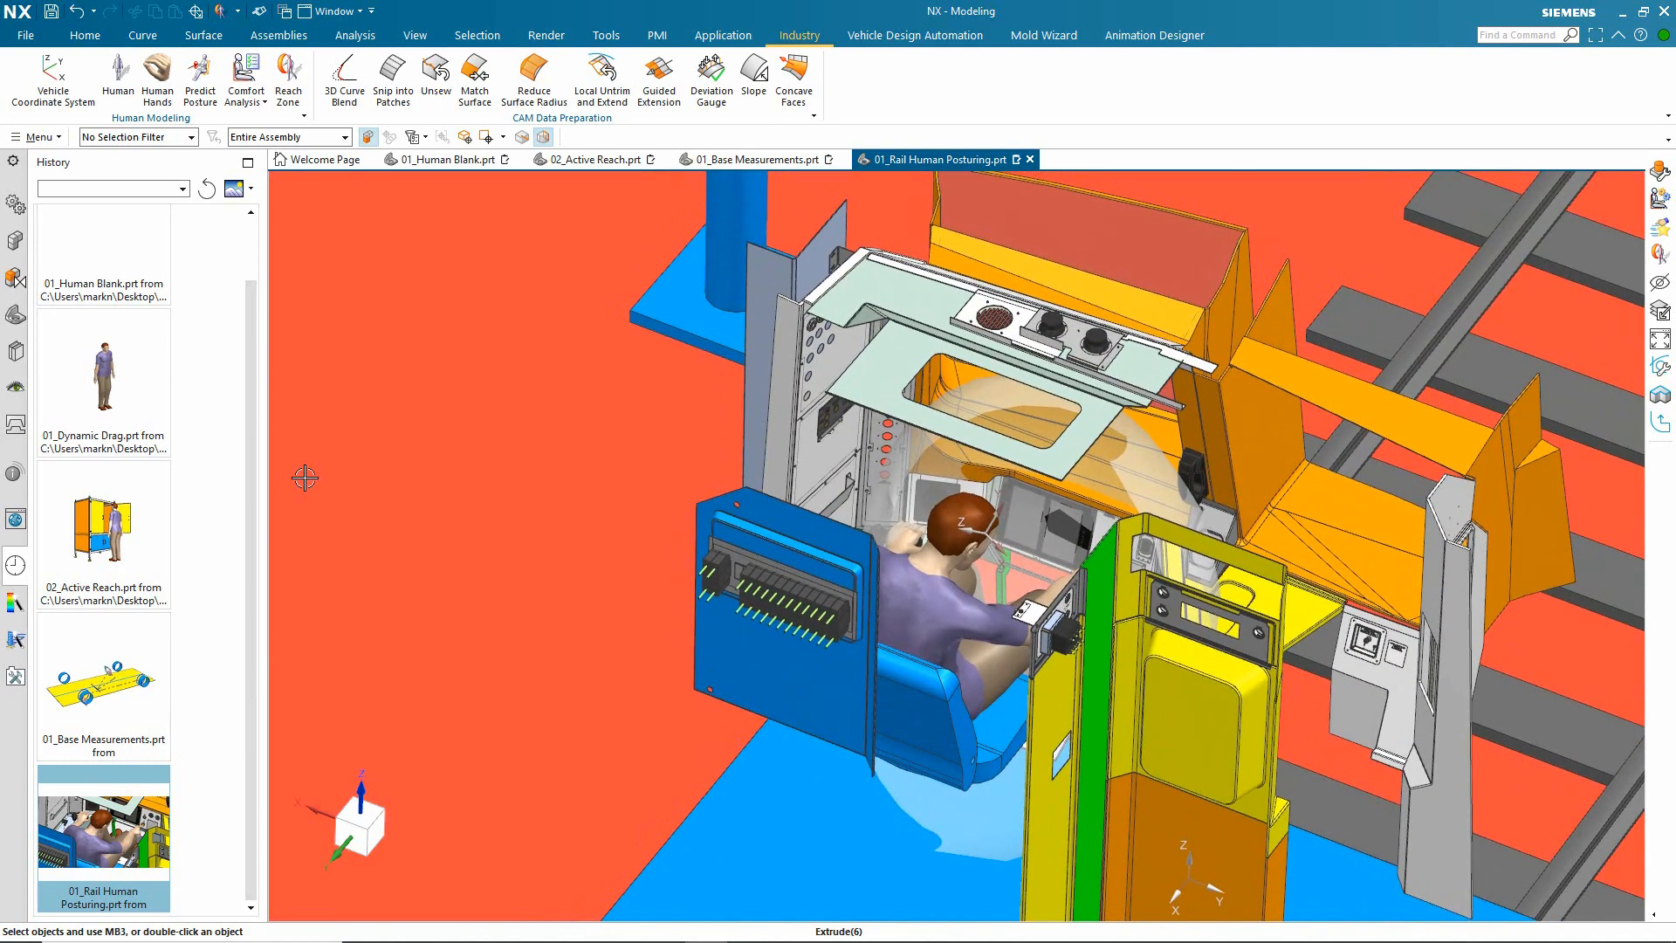
pyautogui.hotkey('ctrl', 'shift', 'k')
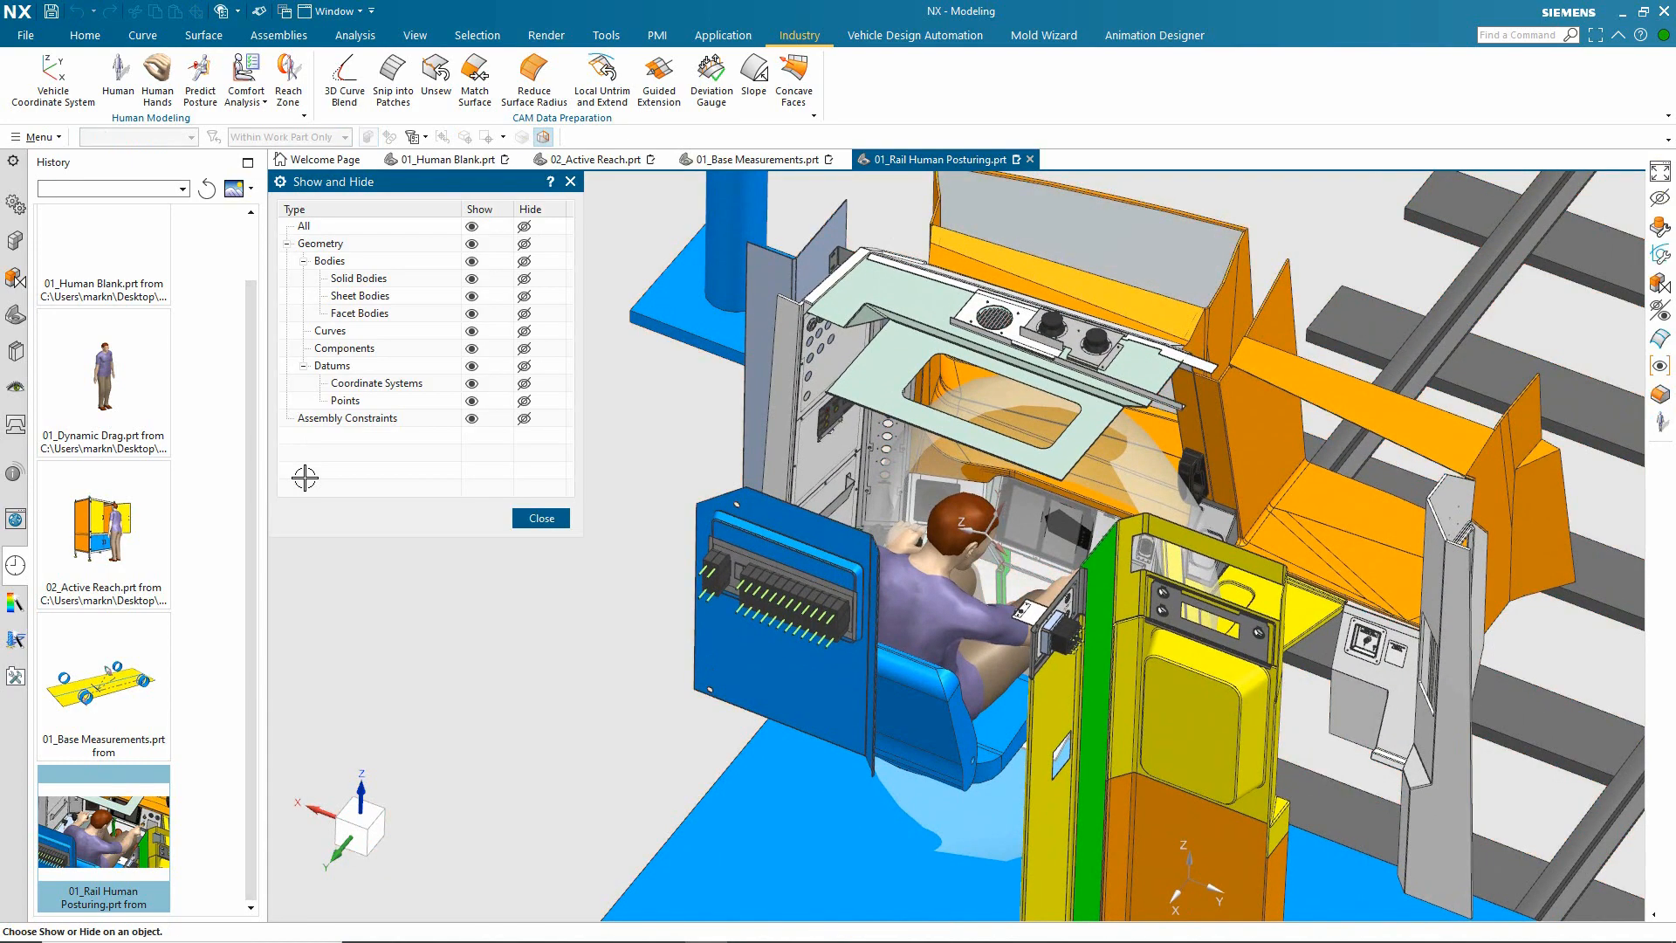
pyautogui.click(471, 348)
pyautogui.click(528, 520)
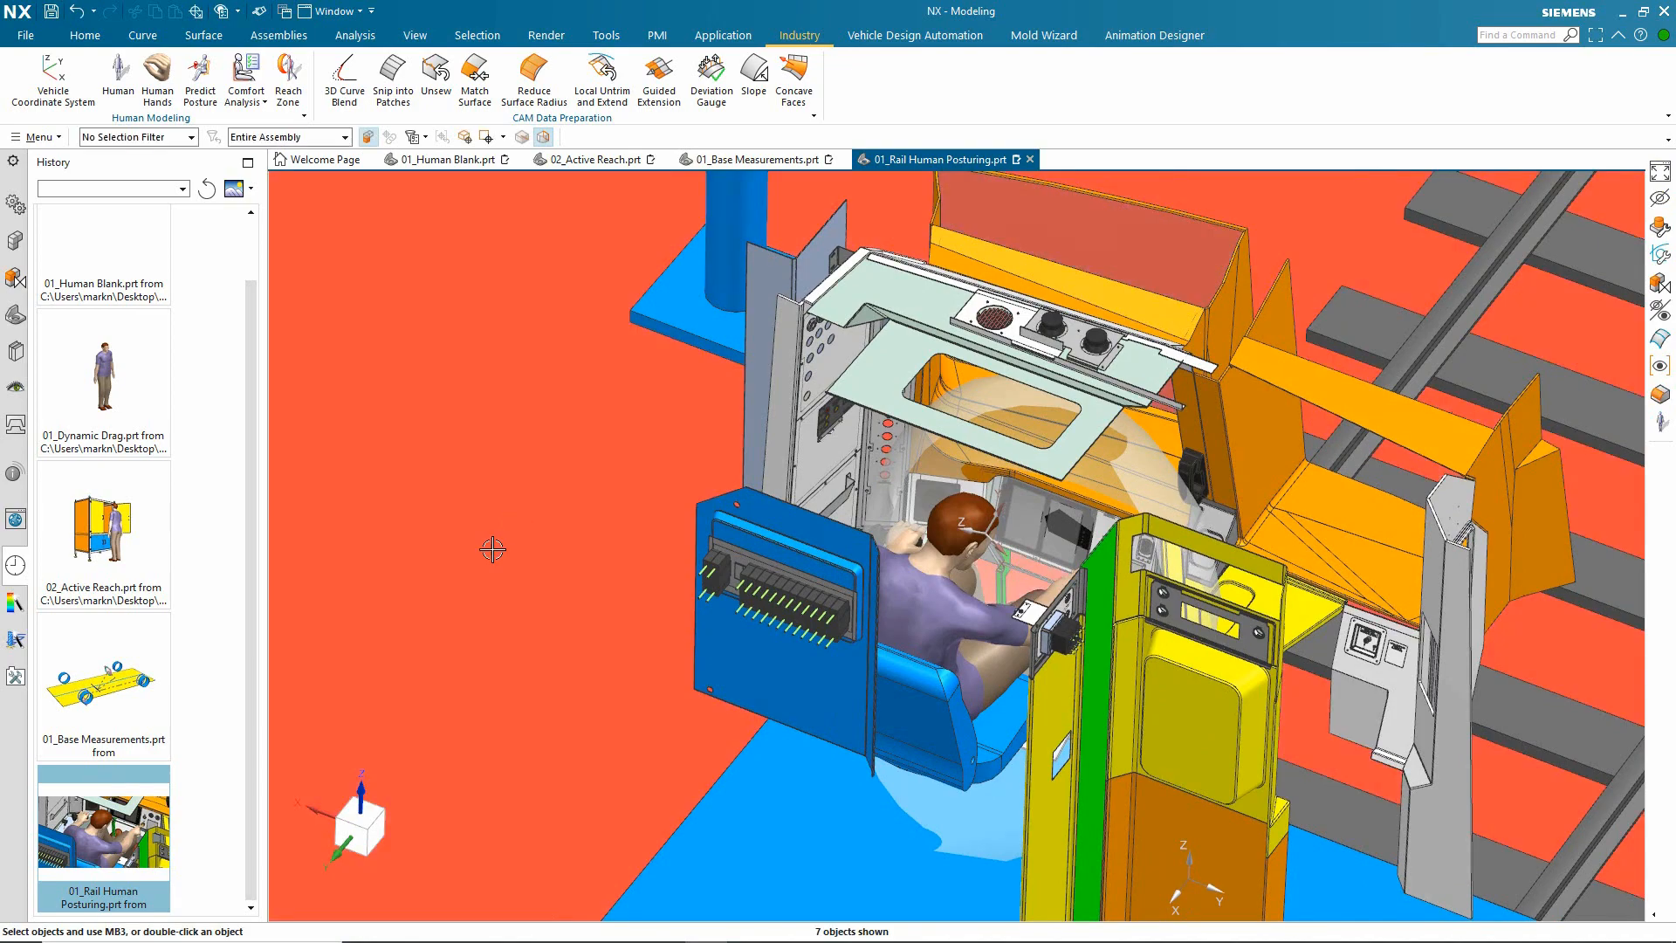
pyautogui.press('Home')
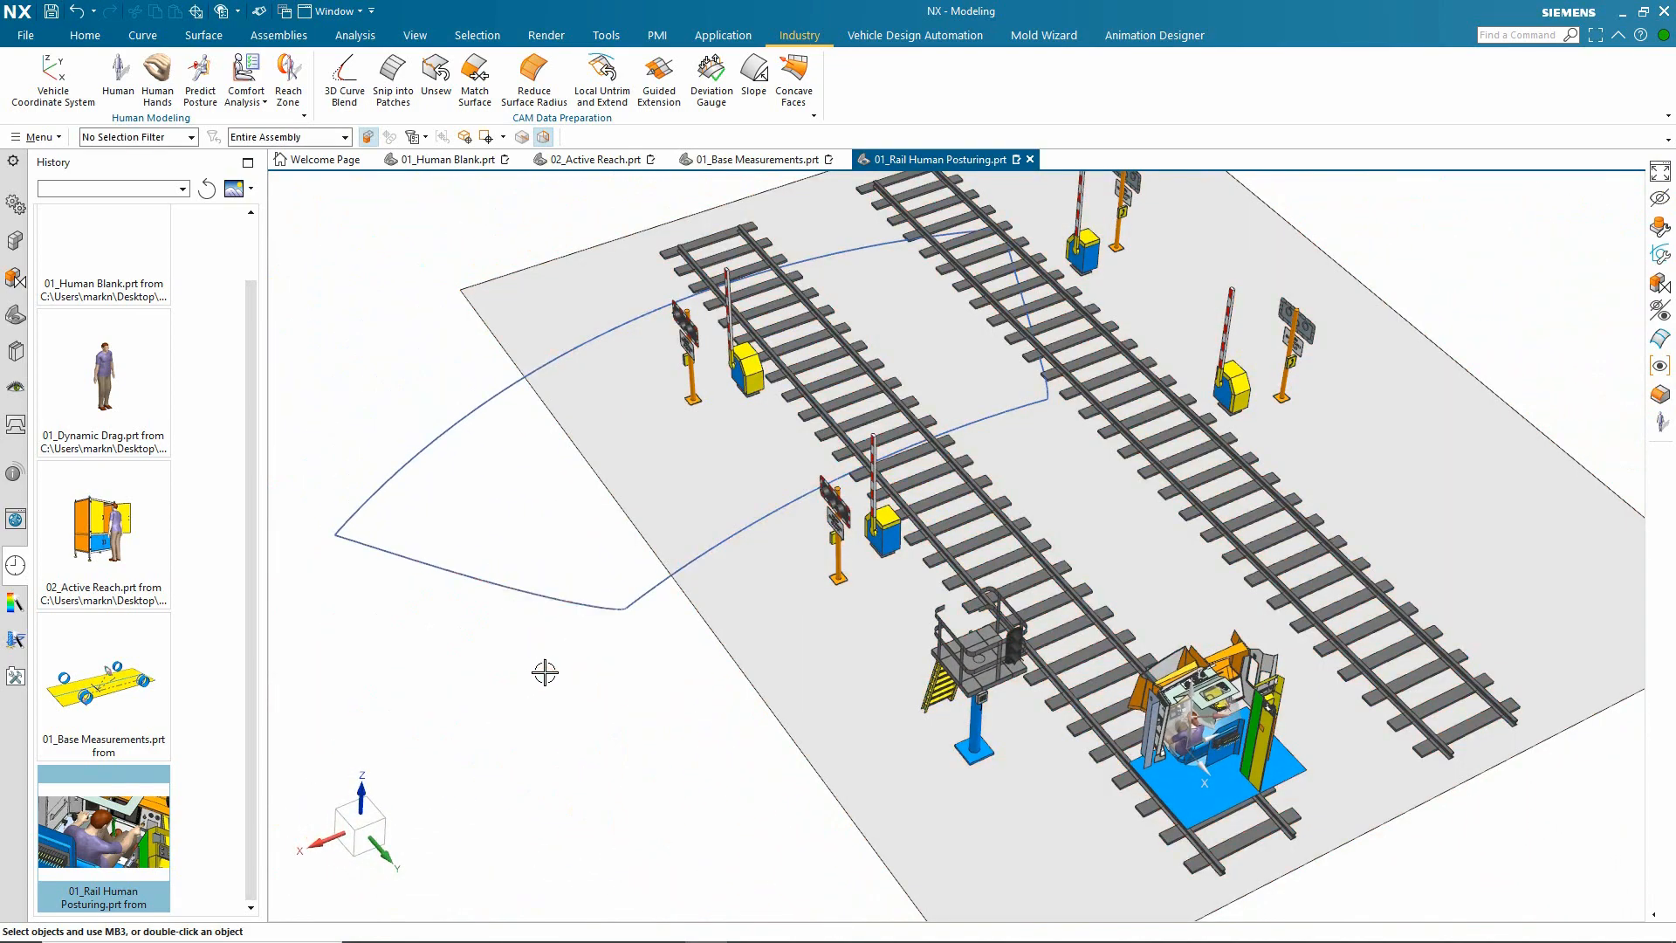
pyautogui.hotkey('ctrl', 'alt', 't')
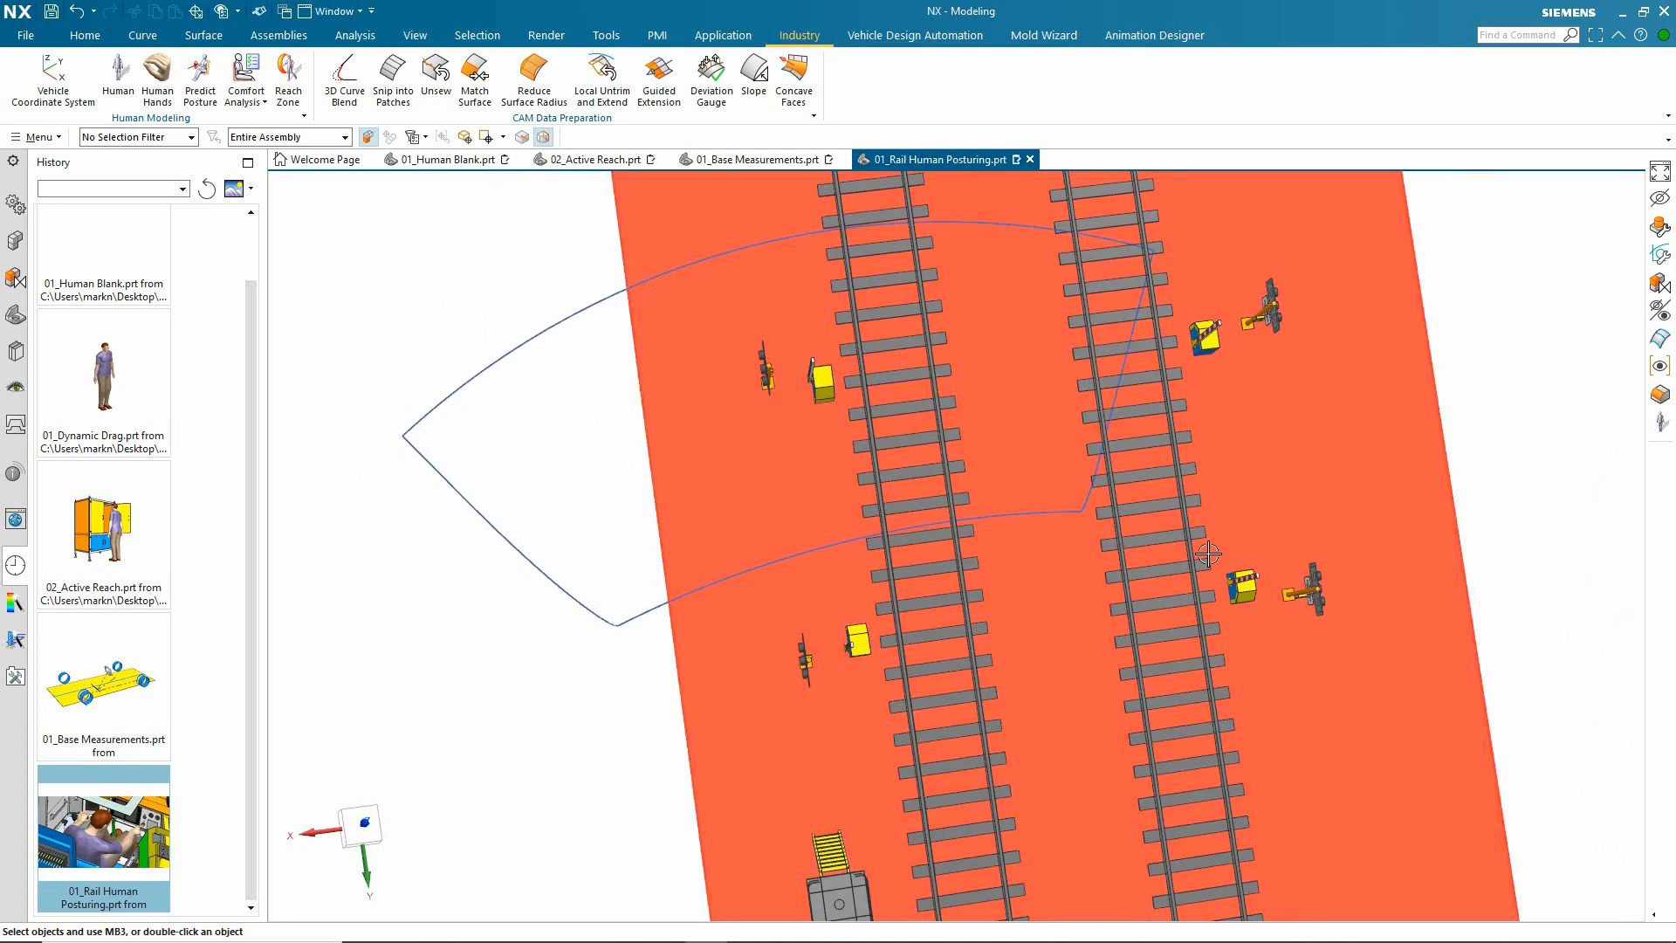
pyautogui.moveTo(1275, 529)
pyautogui.mouseDown(button='middle')
pyautogui.moveTo(730, 617)
pyautogui.moveTo(688, 677)
pyautogui.moveTo(1208, 591)
pyautogui.moveTo(1018, 567)
pyautogui.moveTo(1248, 629)
pyautogui.mouseUp(button='middle')
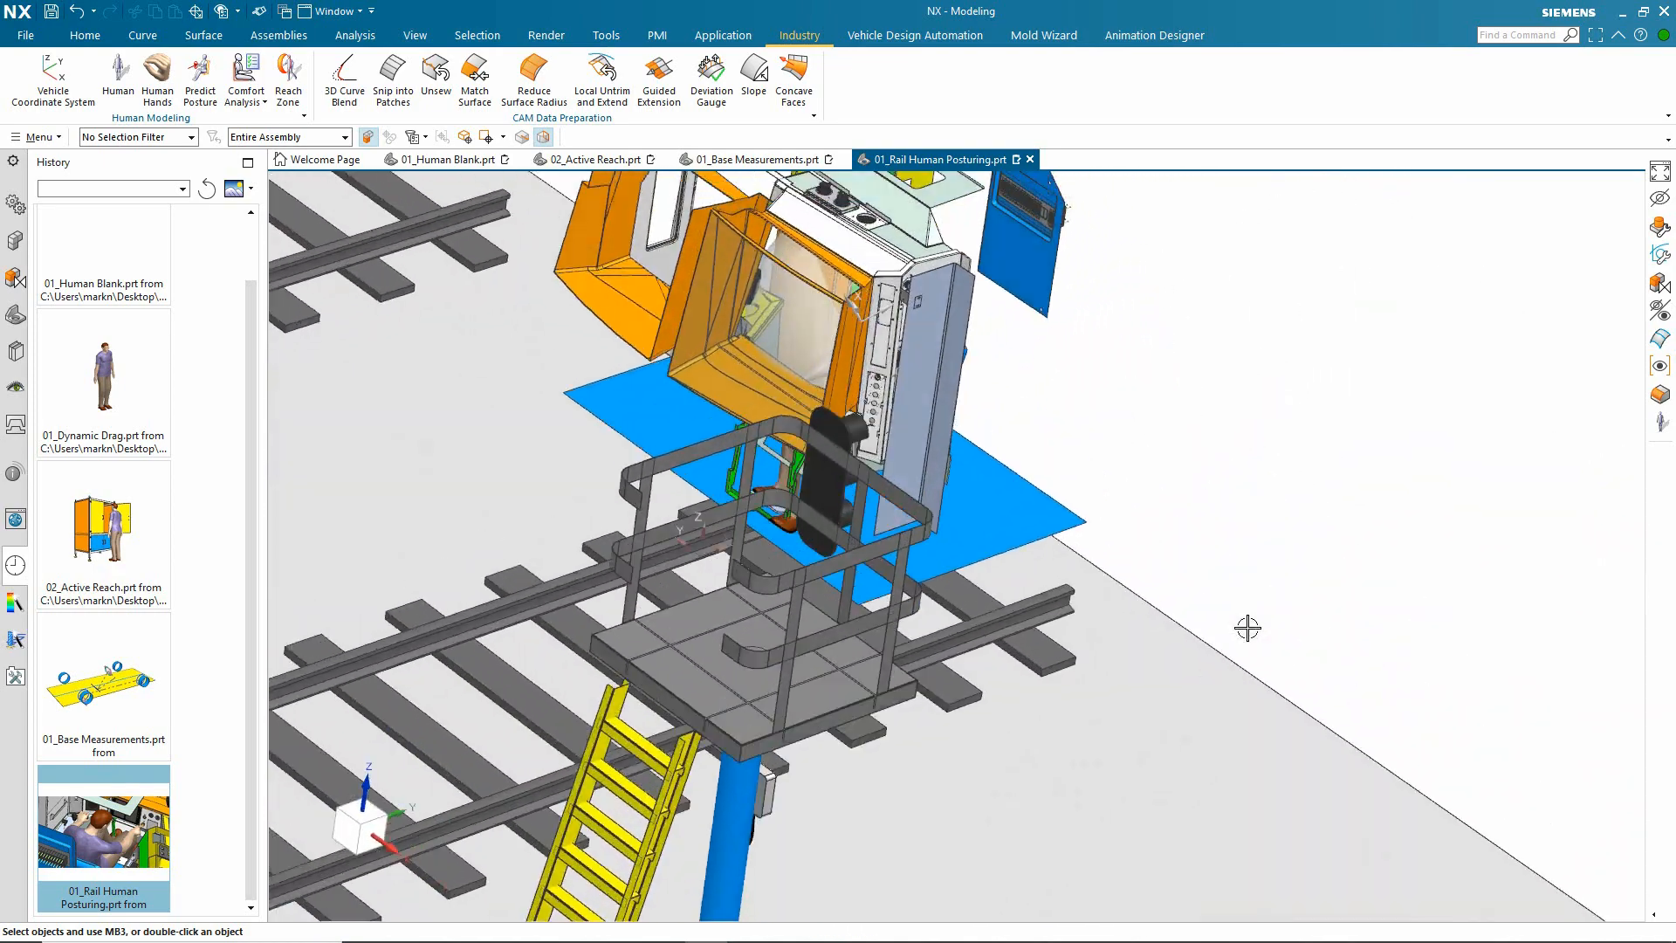